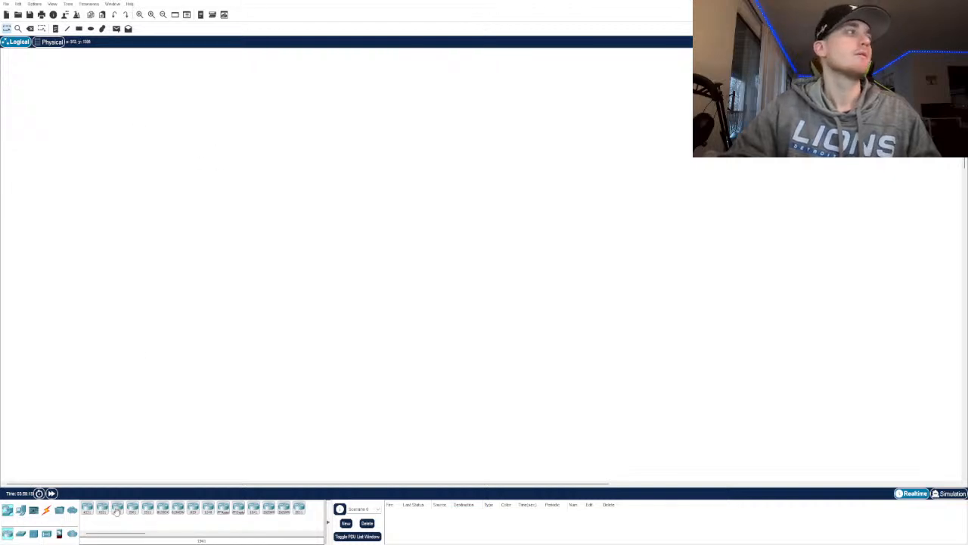
# Place two generic PCs beside each other in the workspace and widen the gap between them
pyautogui.click(21, 510)
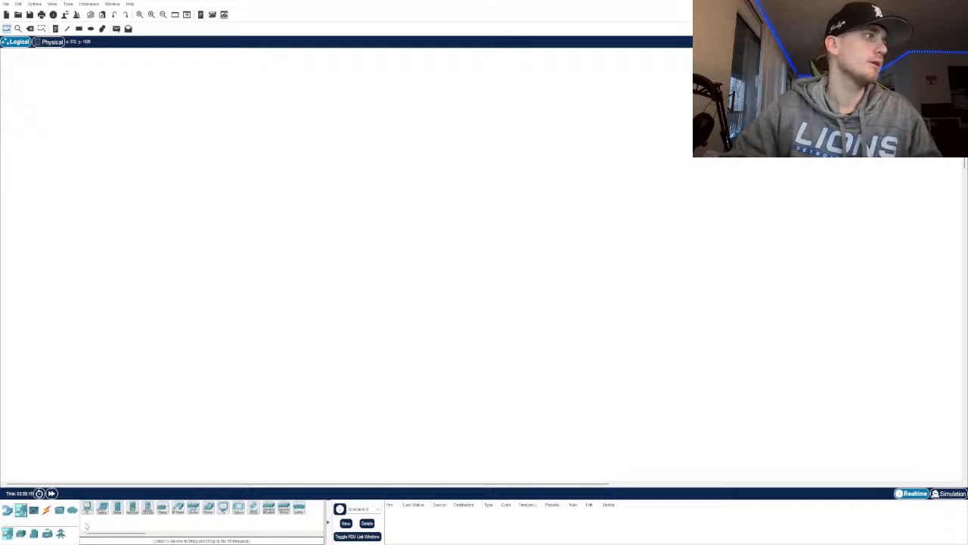
pyautogui.click(87, 508)
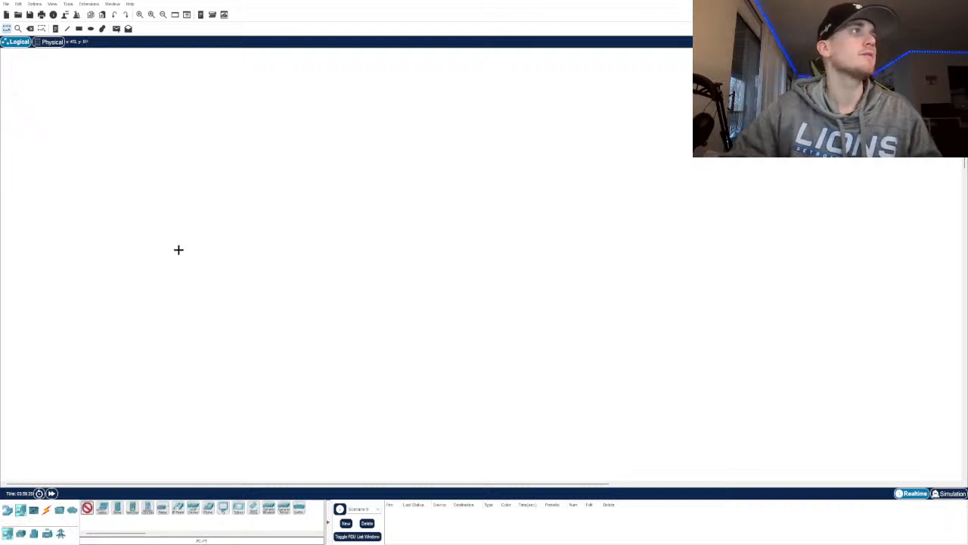
pyautogui.click(186, 257)
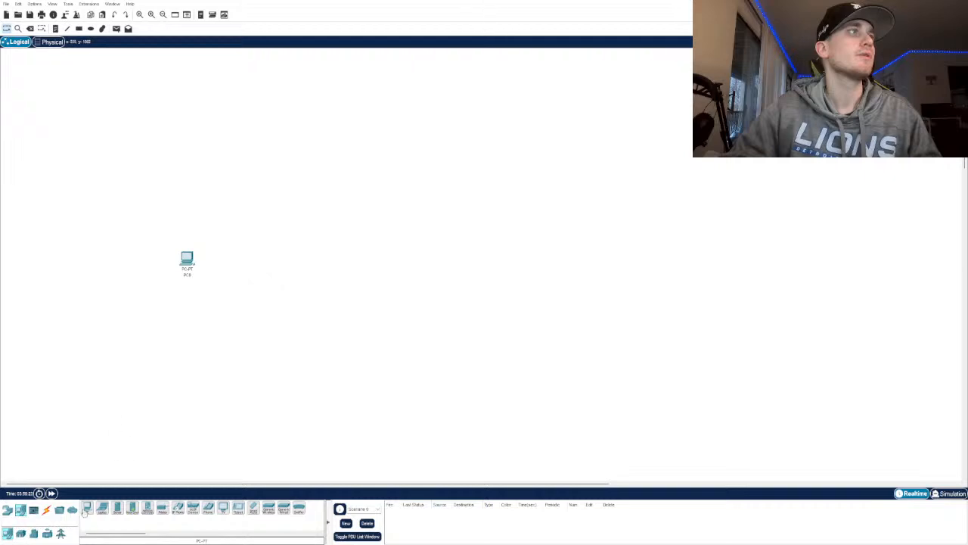
pyautogui.click(221, 265)
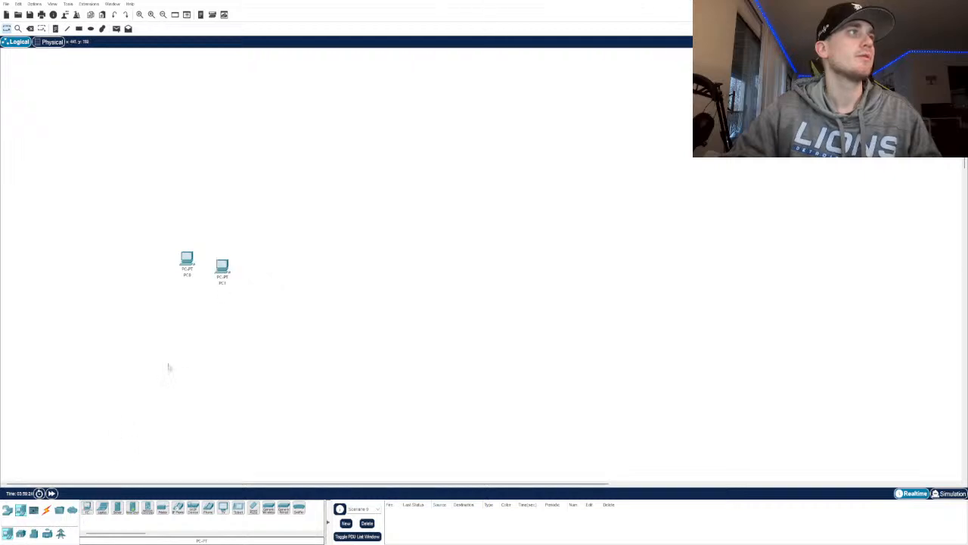
pyautogui.moveTo(222, 266); pyautogui.dragTo(238, 260)
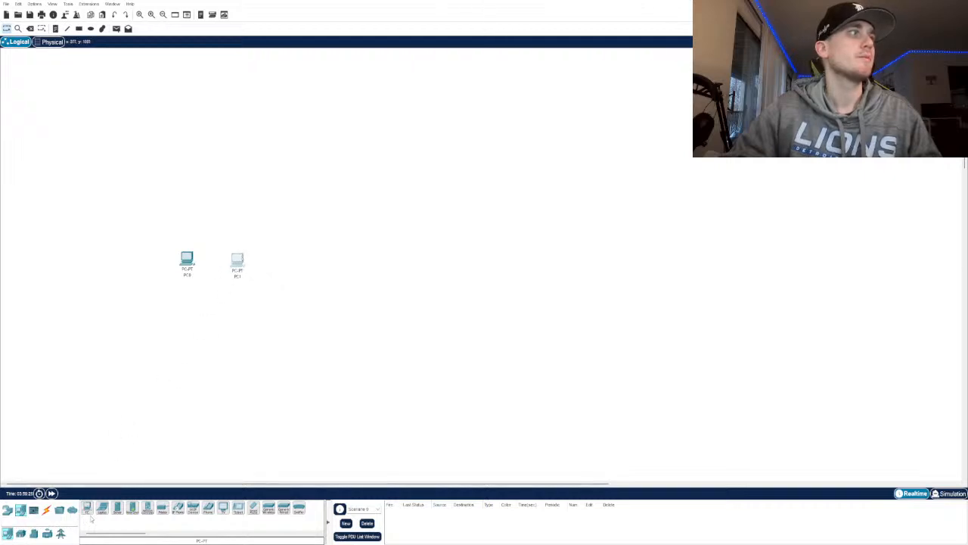
# Add a second pair of generic PCs in the same row, spaced apart from the first pair
pyautogui.click(87, 508)
pyautogui.click(305, 266)
pyautogui.moveTo(305, 266); pyautogui.dragTo(289, 272)
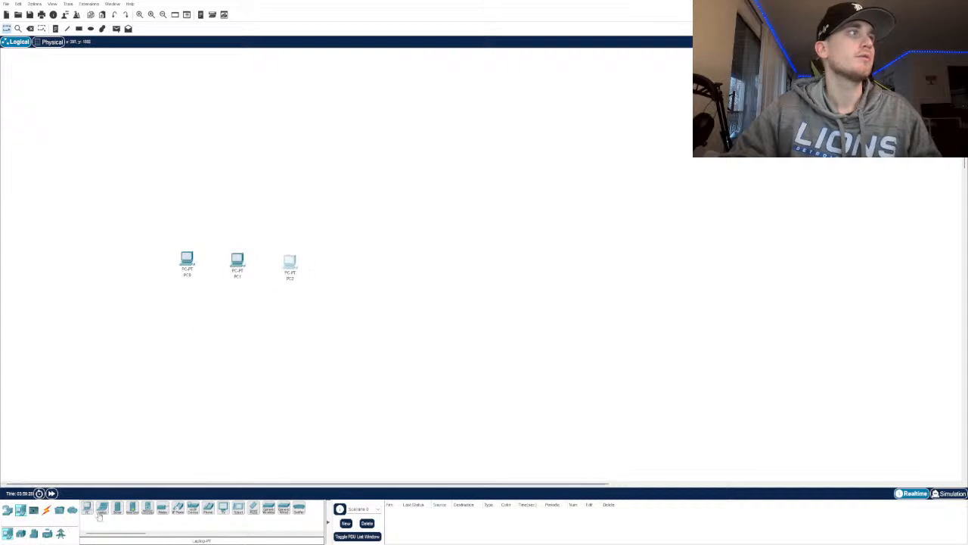
pyautogui.click(87, 509)
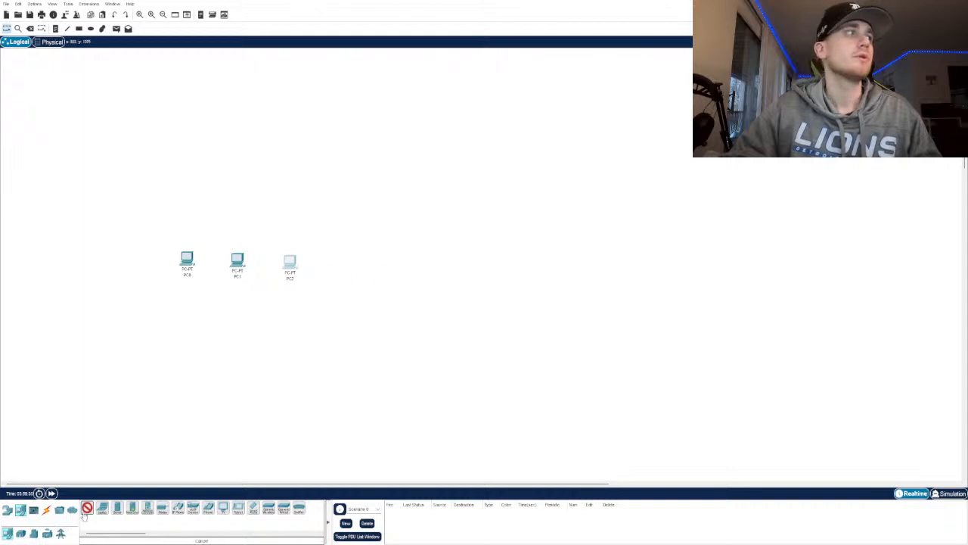
pyautogui.click(87, 508)
pyautogui.moveTo(284, 277); pyautogui.dragTo(353, 277)
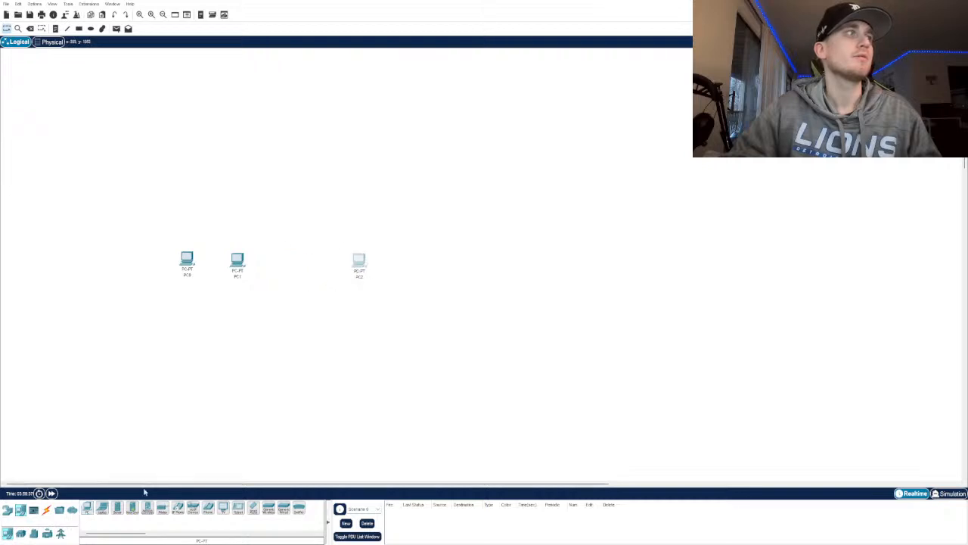
pyautogui.click(87, 509)
pyautogui.click(390, 263)
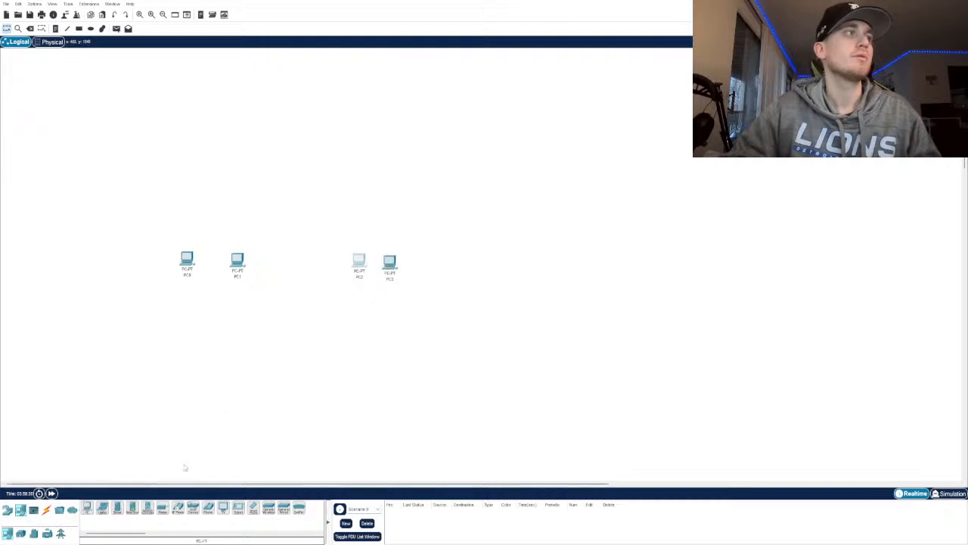
pyautogui.moveTo(389, 263); pyautogui.dragTo(419, 264)
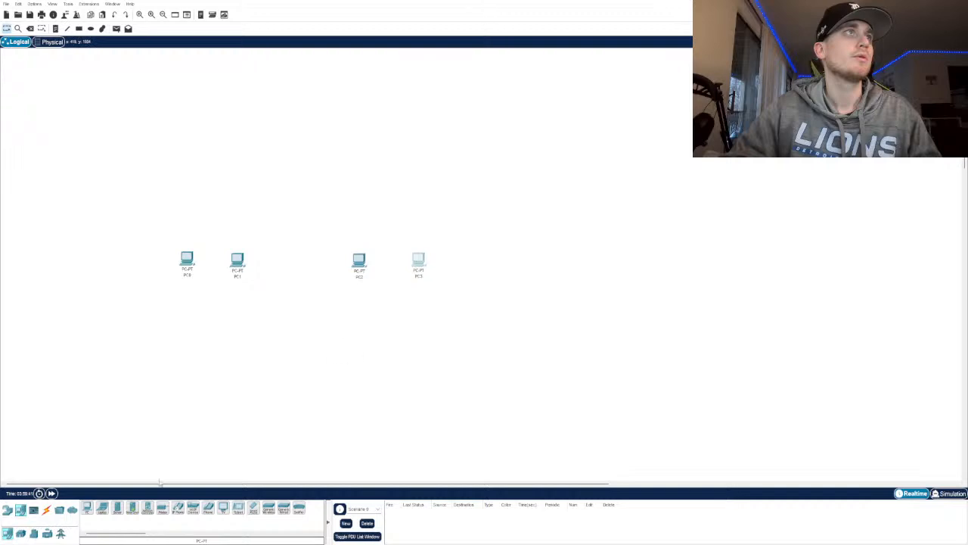
# Add a third pair of generic PCs at the far end of the row
pyautogui.click(87, 508)
pyautogui.click(537, 266)
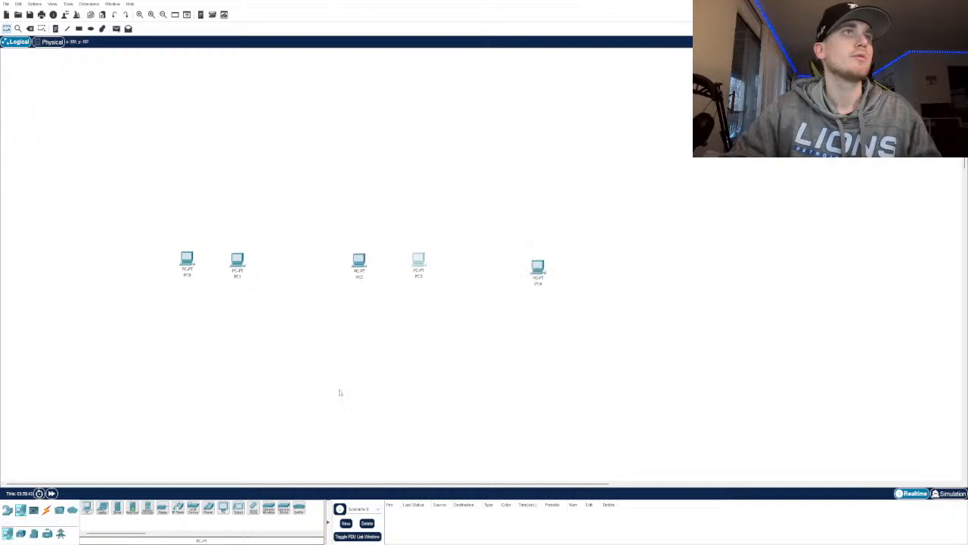
pyautogui.click(86, 508)
pyautogui.click(604, 266)
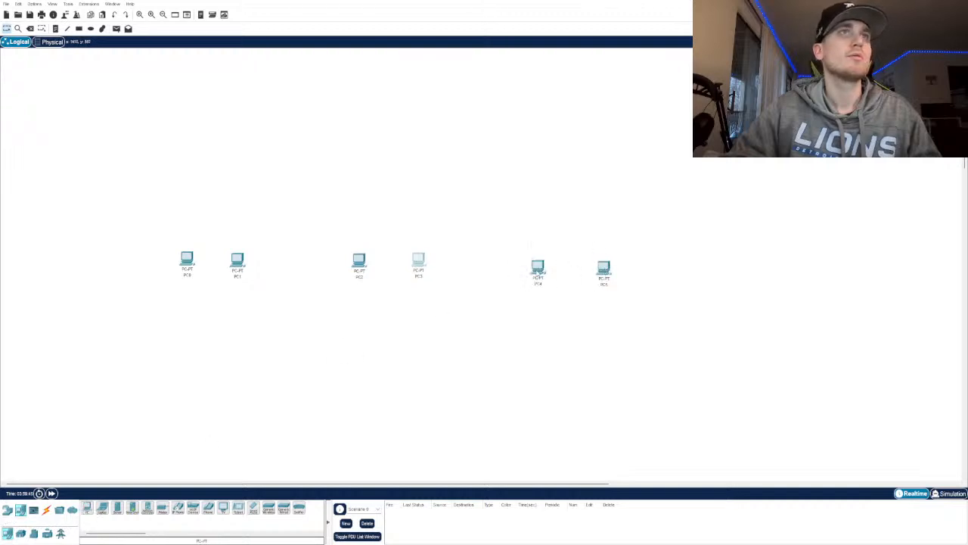
pyautogui.moveTo(537, 269); pyautogui.dragTo(545, 269)
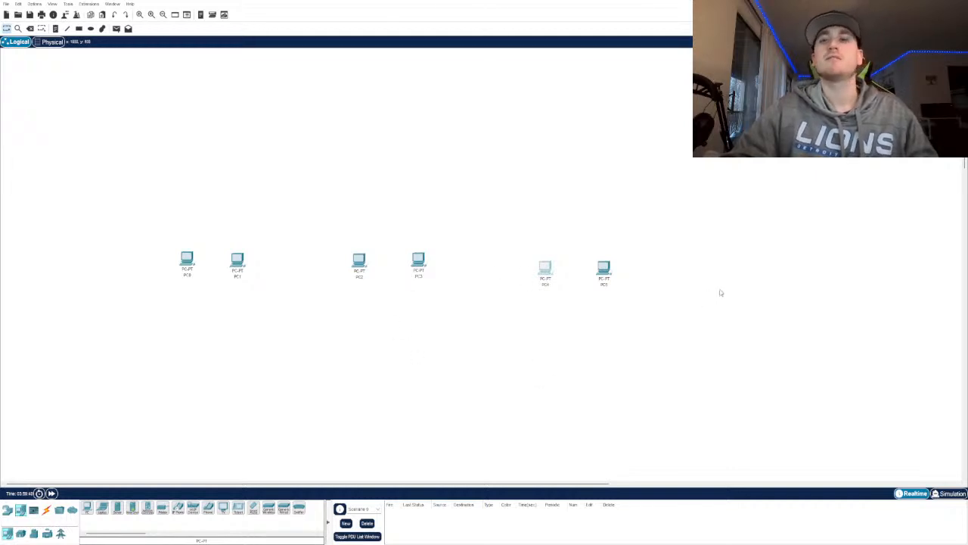
# Spread the PCs into three widely separated pairs: PC0 with PC1, PC2 with PC3, and PC4 with PC5
pyautogui.moveTo(605, 270); pyautogui.dragTo(749, 271)
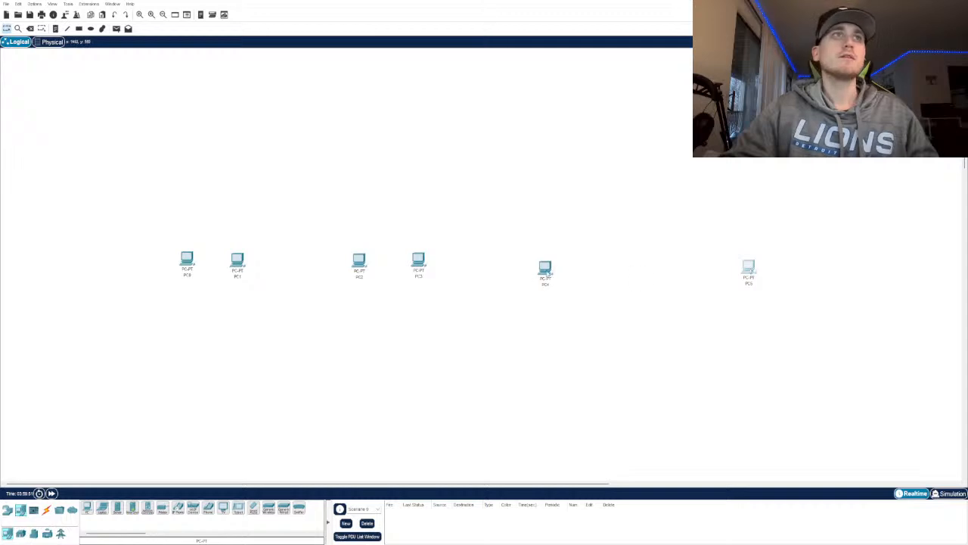
pyautogui.moveTo(549, 274); pyautogui.dragTo(707, 273)
pyautogui.moveTo(427, 272); pyautogui.dragTo(525, 272)
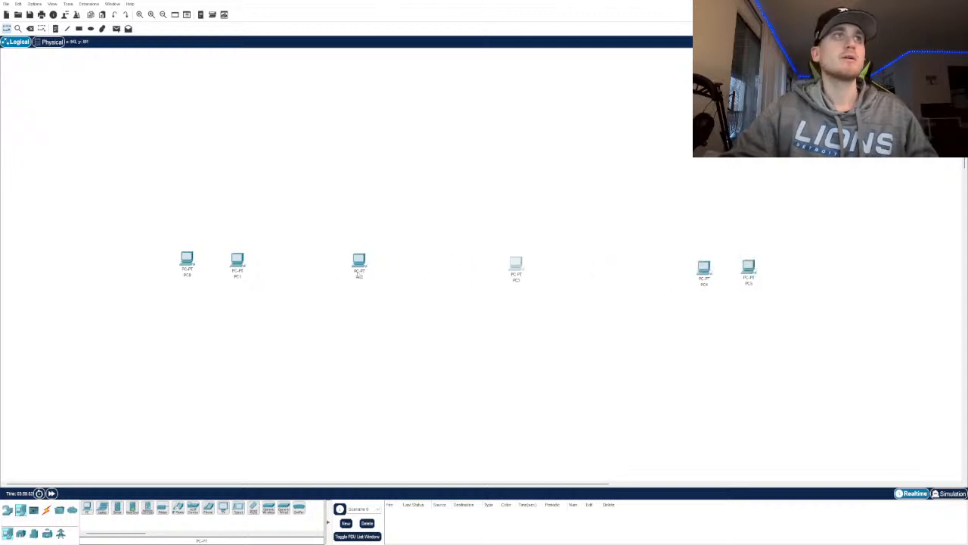
pyautogui.moveTo(359, 272); pyautogui.dragTo(457, 270)
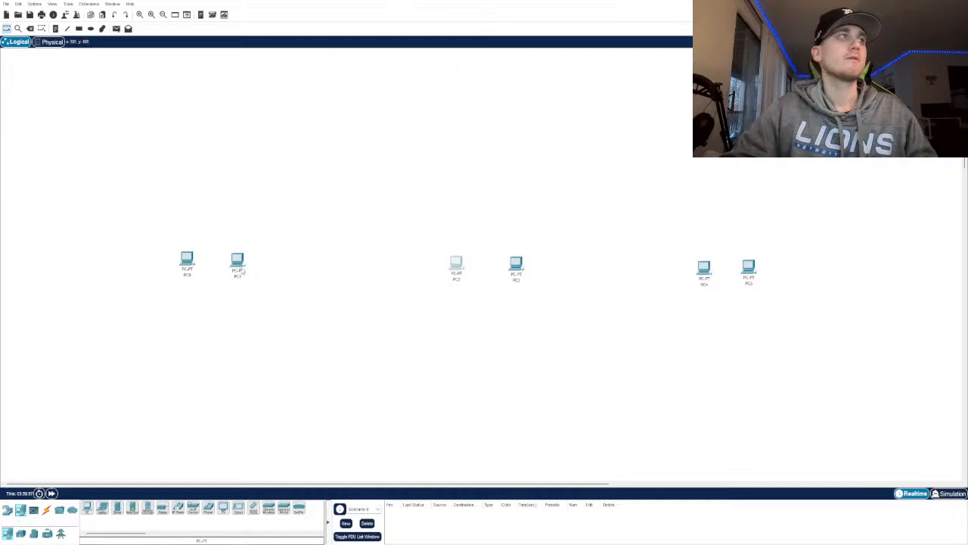
pyautogui.moveTo(243, 272)
pyautogui.mouseDown()
pyautogui.moveTo(265, 269)
pyautogui.moveTo(251, 270)
pyautogui.mouseUp()
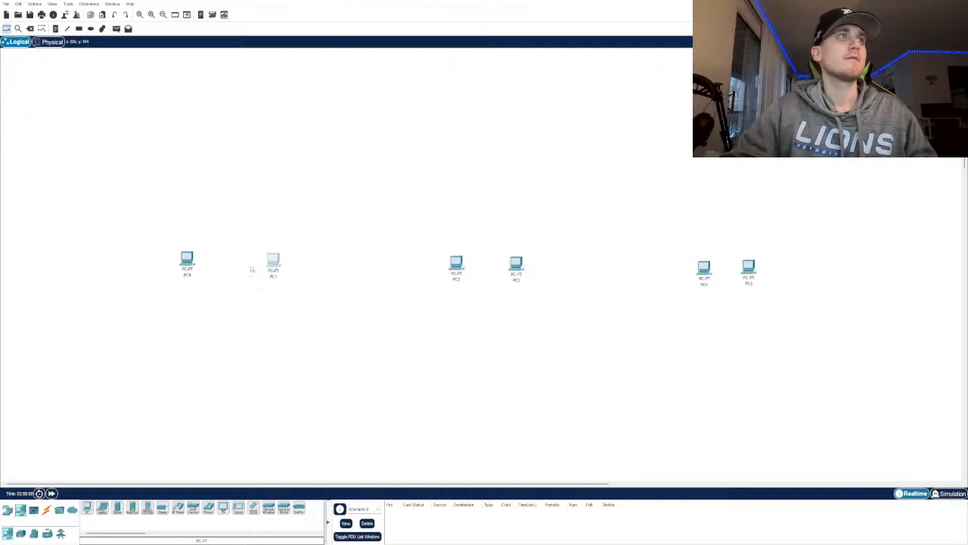
pyautogui.moveTo(187, 261); pyautogui.dragTo(236, 261)
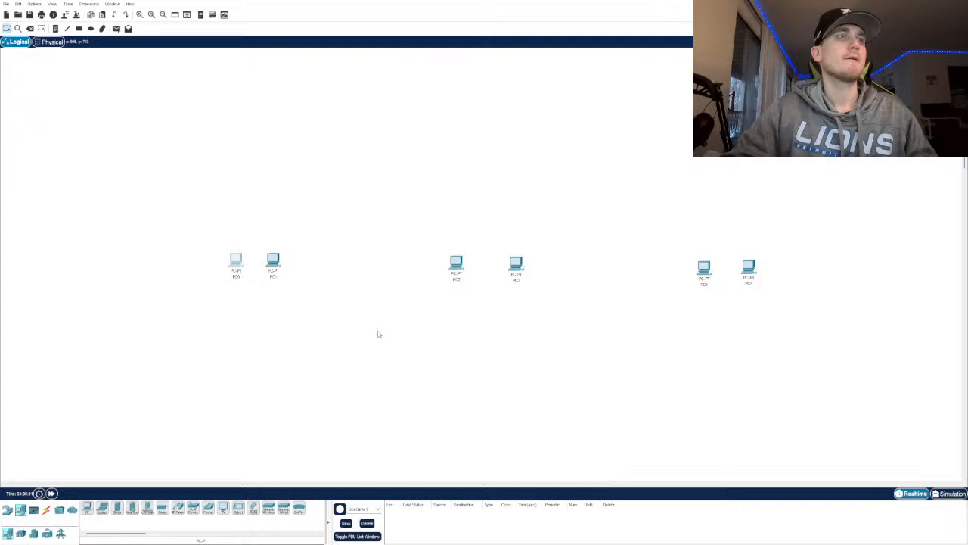
pyautogui.click(379, 334)
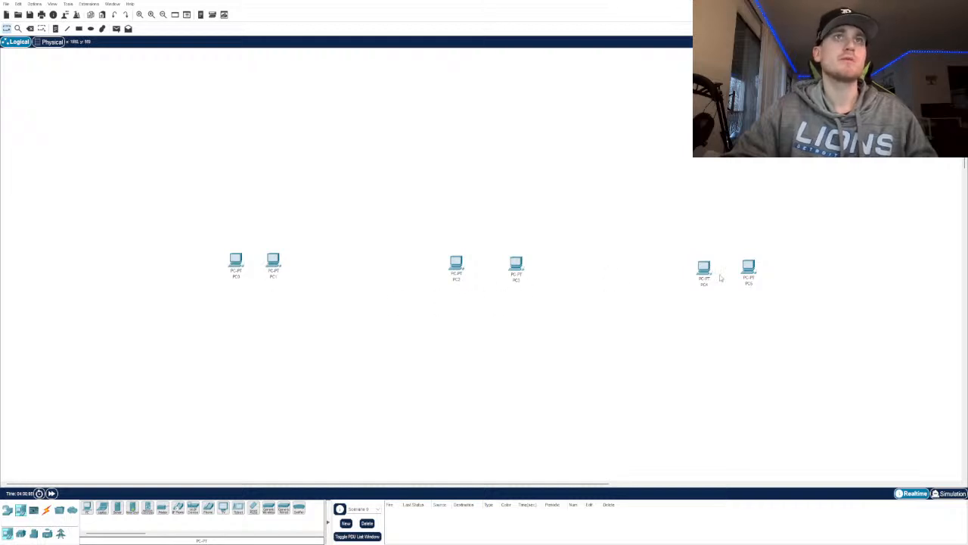
pyautogui.moveTo(759, 277); pyautogui.dragTo(781, 277)
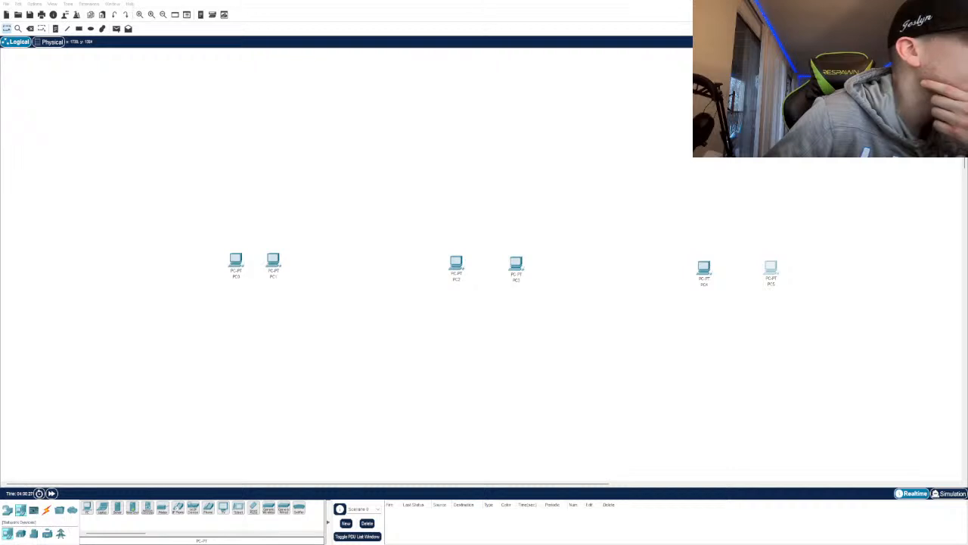
# Place an ISR4331 router above the PC0–PC1 pair and another above the PC2–PC3 pair, raising both slightly
pyautogui.click(7, 510)
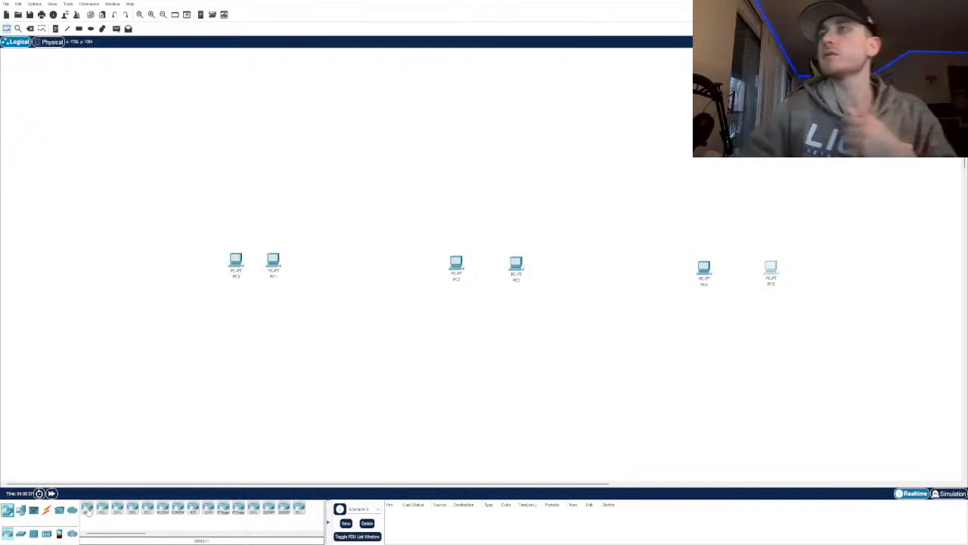
pyautogui.click(87, 509)
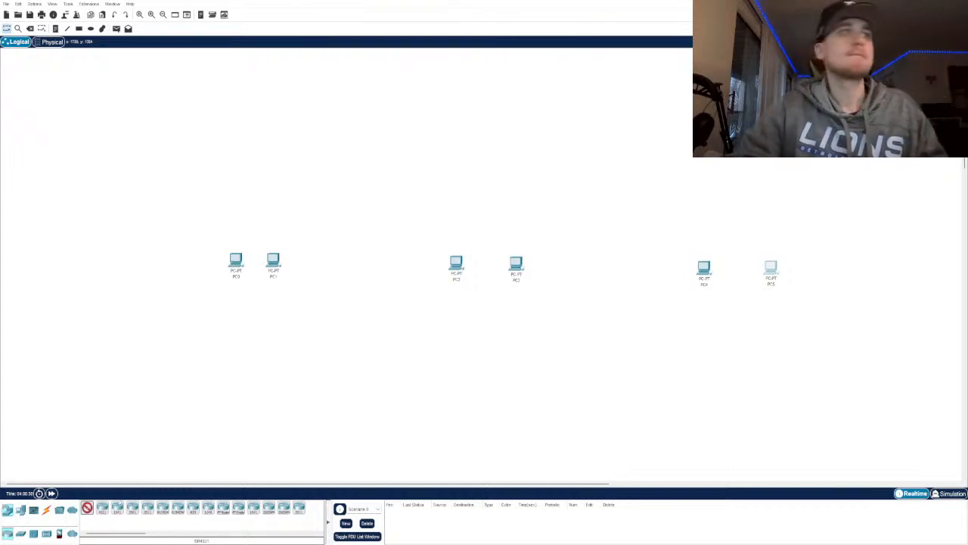
pyautogui.click(254, 216)
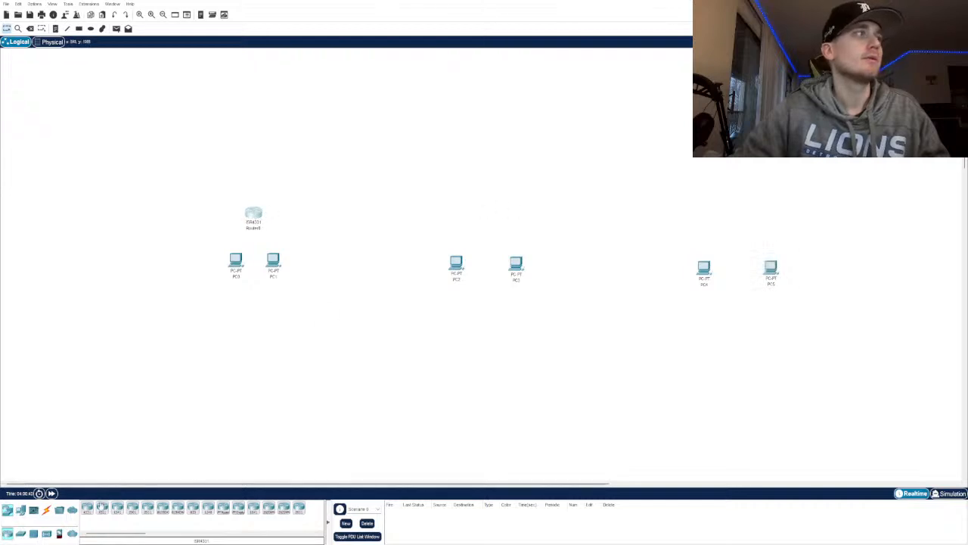
pyautogui.click(87, 508)
pyautogui.click(478, 214)
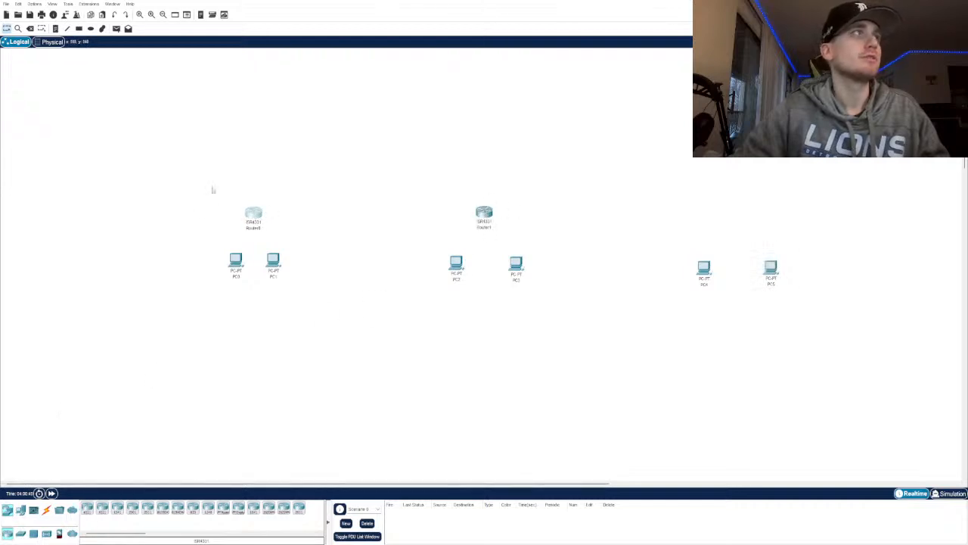
pyautogui.moveTo(255, 212); pyautogui.dragTo(256, 195)
pyautogui.moveTo(488, 214); pyautogui.dragTo(490, 204)
# Place a third ISR4331 router above PC4 and PC5, and raise it and Router1 roughly level with Router0
pyautogui.click(87, 508)
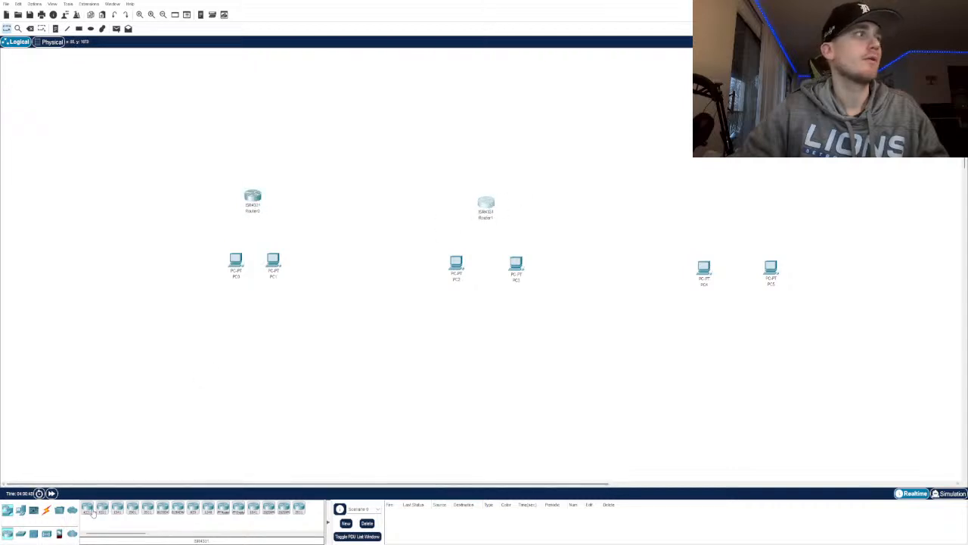
pyautogui.click(743, 199)
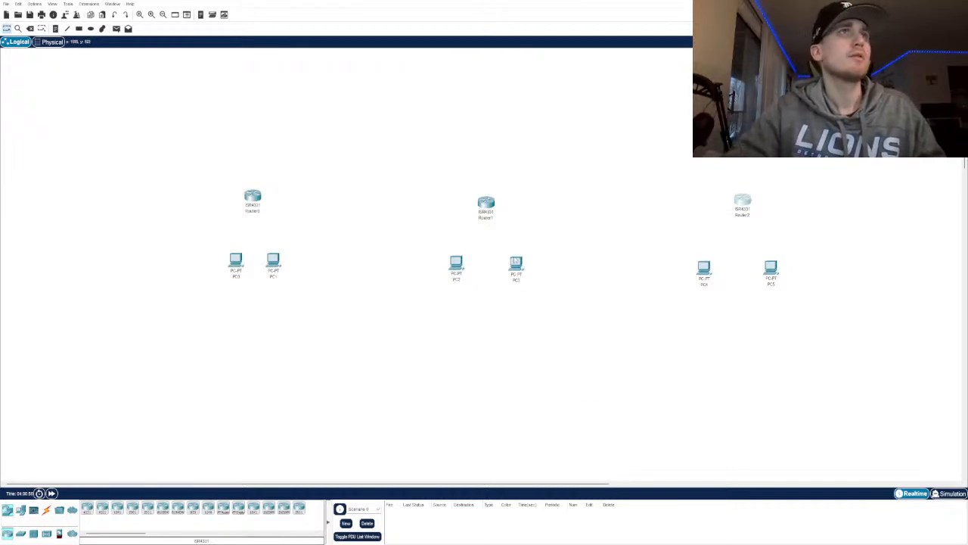
pyautogui.moveTo(491, 211); pyautogui.dragTo(492, 197)
pyautogui.moveTo(751, 206); pyautogui.dragTo(751, 196)
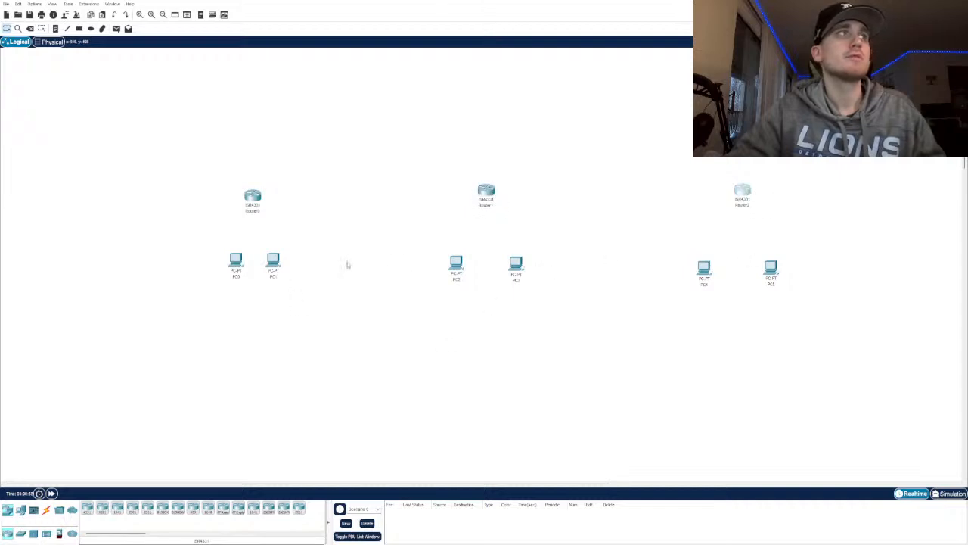
# Widen the spacing between PC0 and PC1 and between PC4 and PC5 beneath their routers
pyautogui.moveTo(242, 269); pyautogui.dragTo(294, 264)
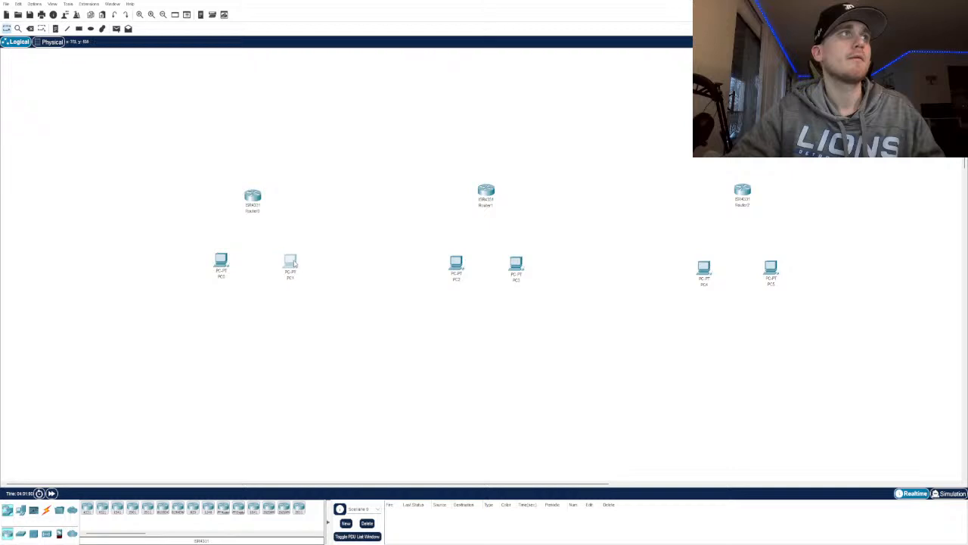
pyautogui.moveTo(770, 269); pyautogui.dragTo(787, 273)
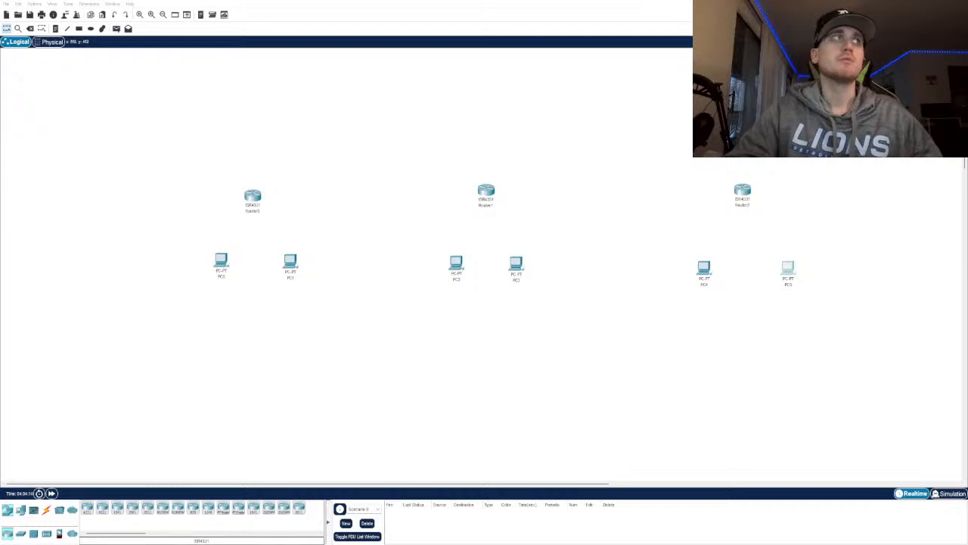
pyautogui.moveTo(203, 182); pyautogui.dragTo(310, 299)
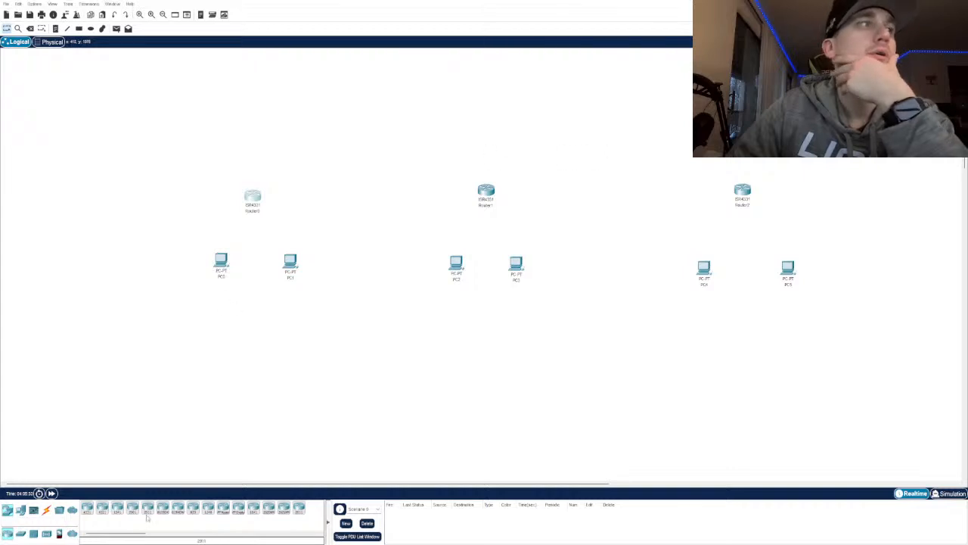
# Try to connect PC0 to Router0 with a console cable, and undo the connection
pyautogui.click(46, 511)
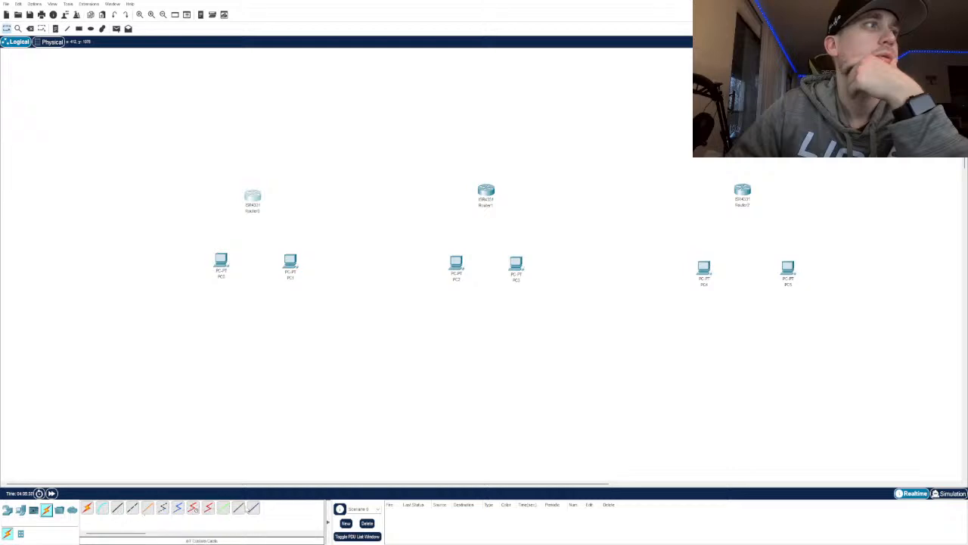
pyautogui.click(103, 507)
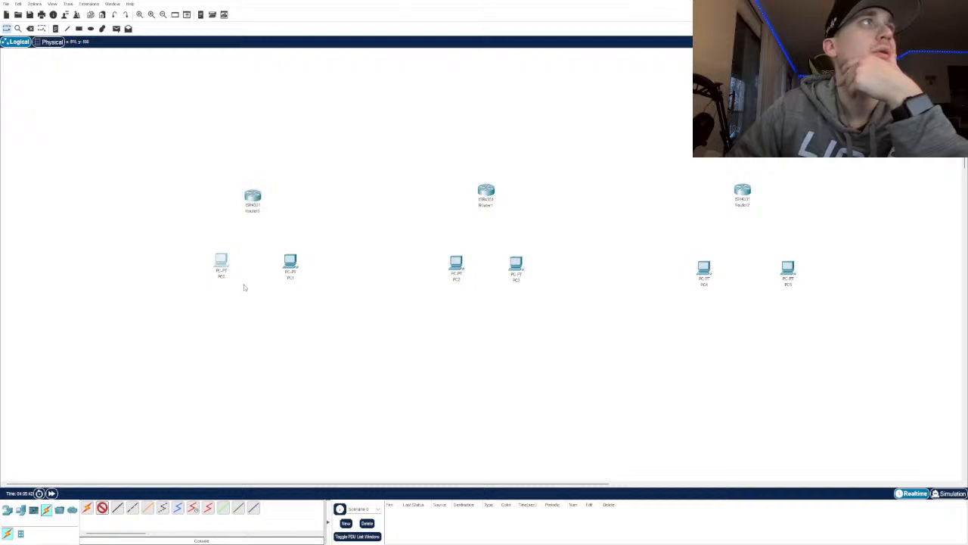
pyautogui.click(245, 270)
pyautogui.click(252, 201)
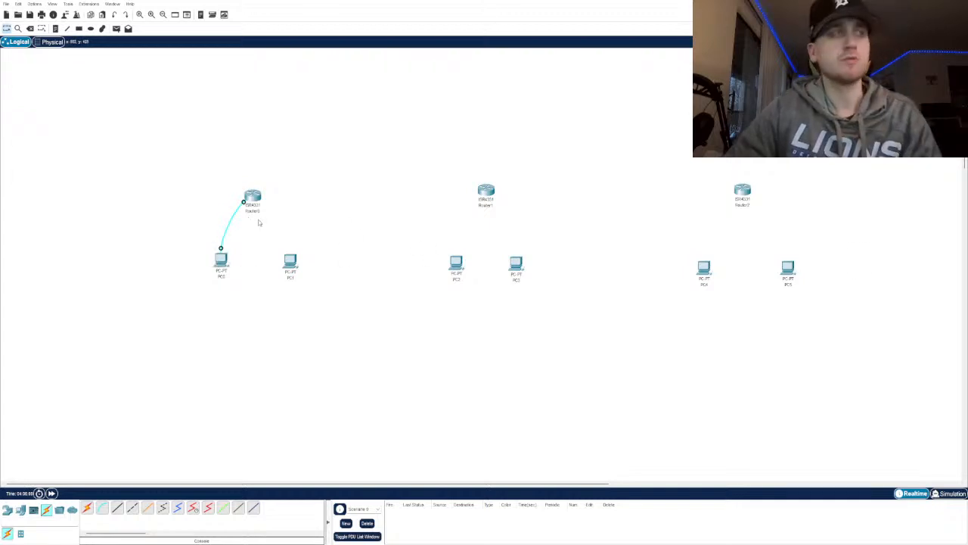
pyautogui.hotkey('ctrl', 'z')
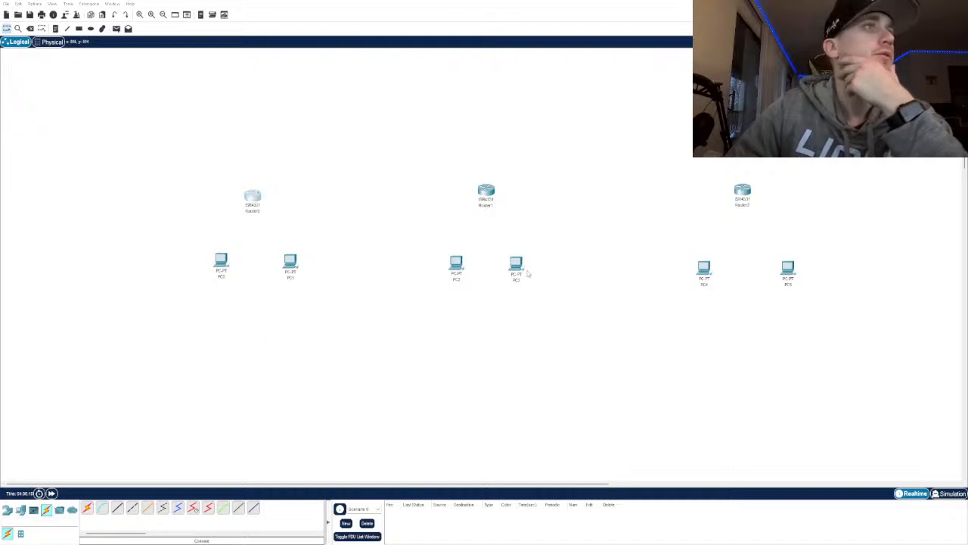
# Connect Router0 to Router1 with a console cable
pyautogui.click(103, 508)
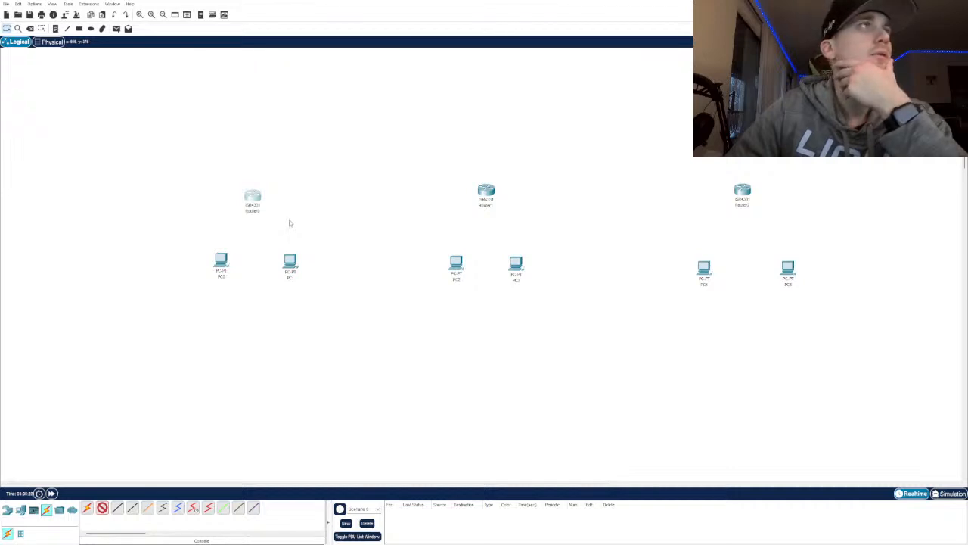
pyautogui.click(252, 197)
pyautogui.click(485, 191)
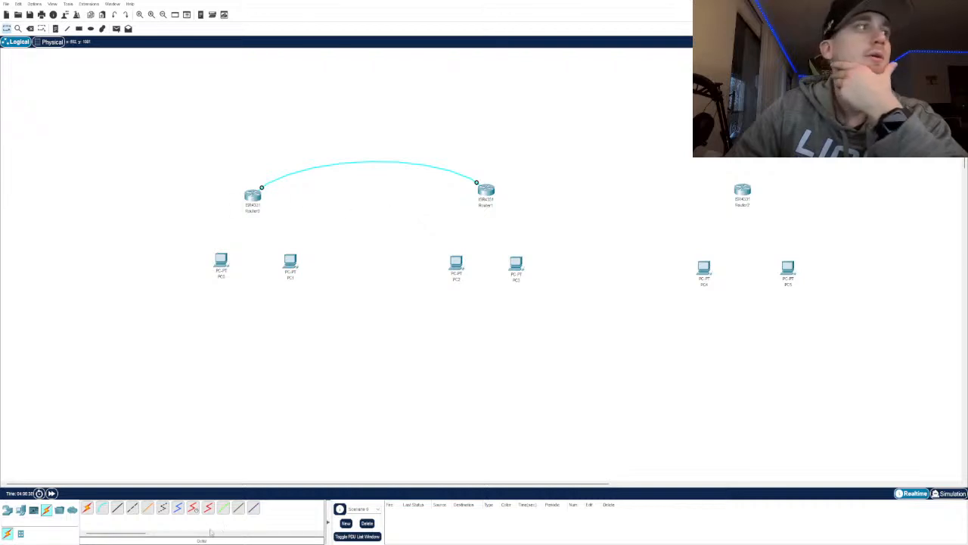
# Try to connect Router0 to Router2 with a console cable, and undo the connection
pyautogui.click(102, 507)
pyautogui.click(253, 194)
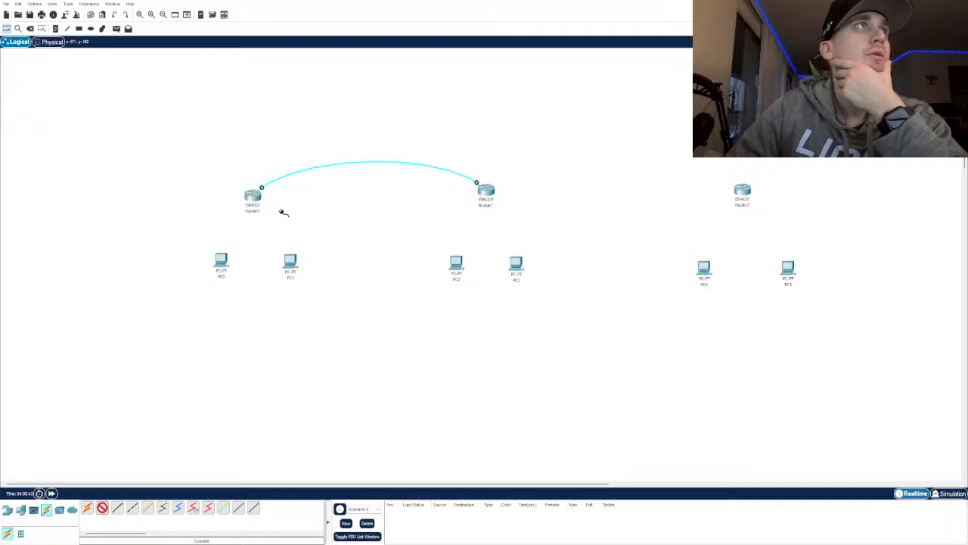
pyautogui.click(748, 192)
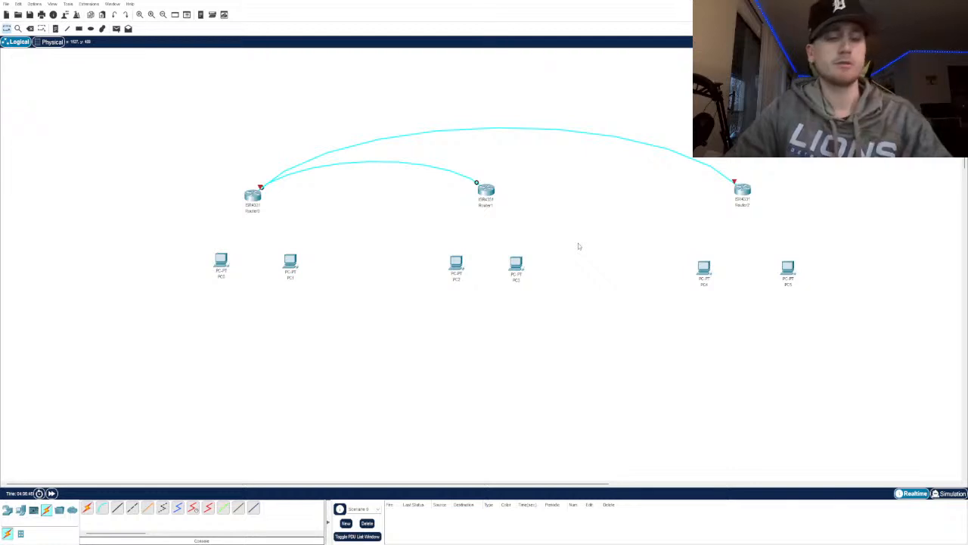
pyautogui.hotkey('ctrl', 'z')
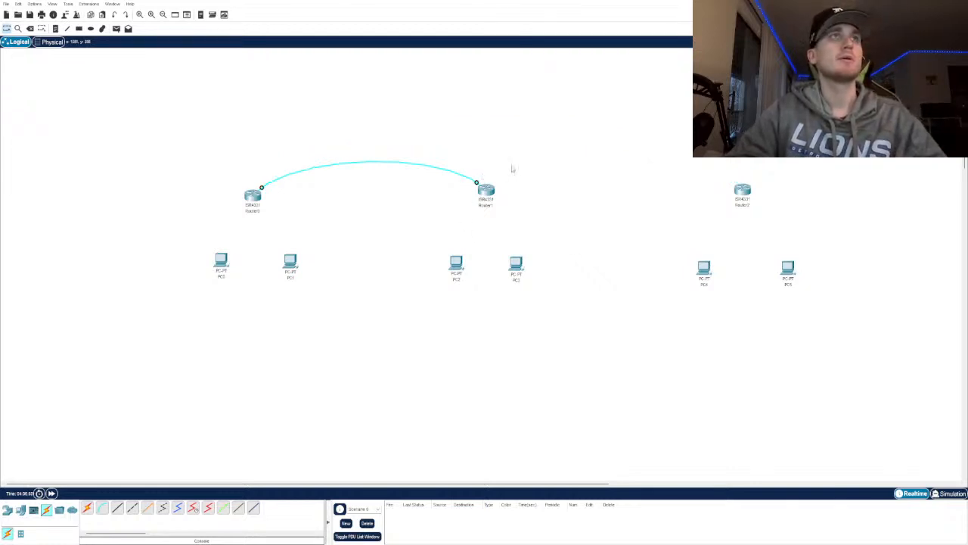
# Delete the cable between Router0 and Router1, and link the two routers again with a new console cable
pyautogui.click(30, 28)
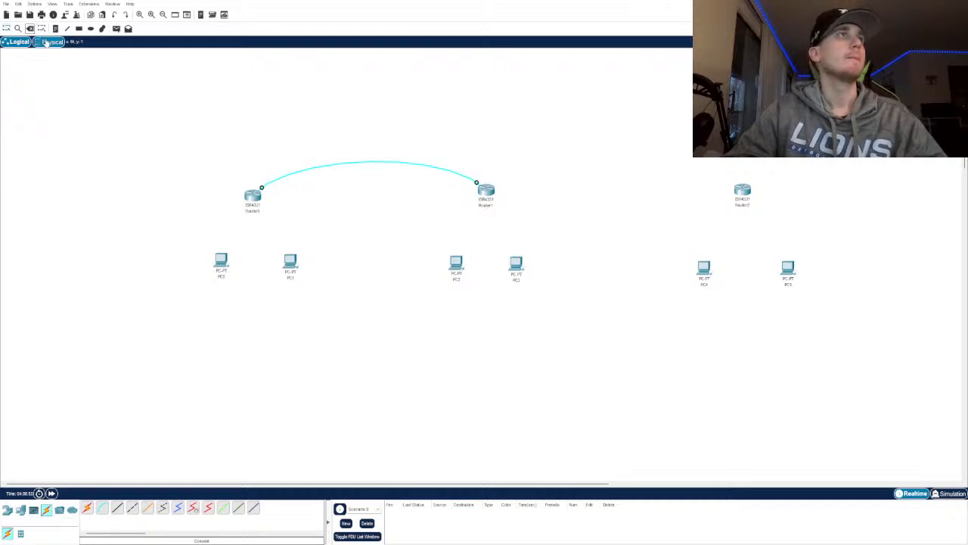
pyautogui.click(269, 180)
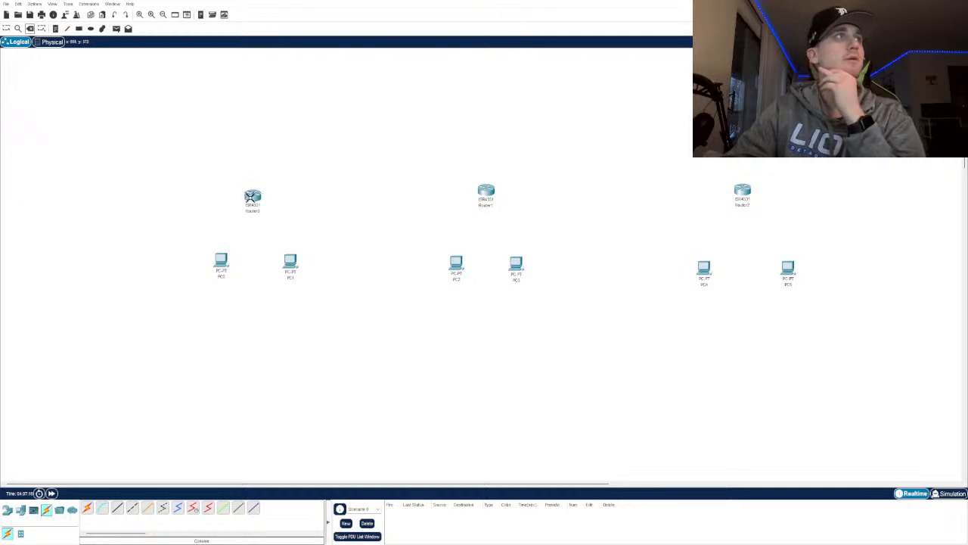
pyautogui.click(102, 507)
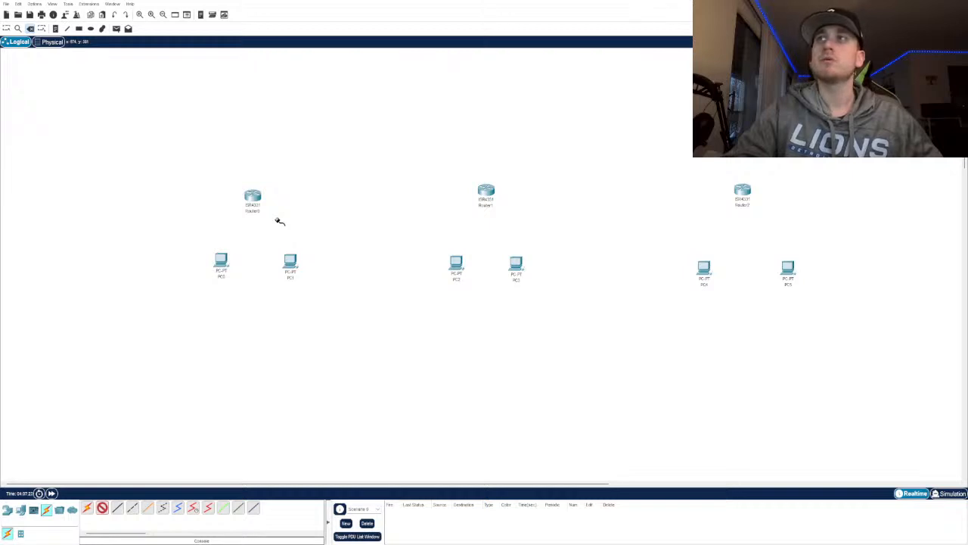
pyautogui.click(257, 201)
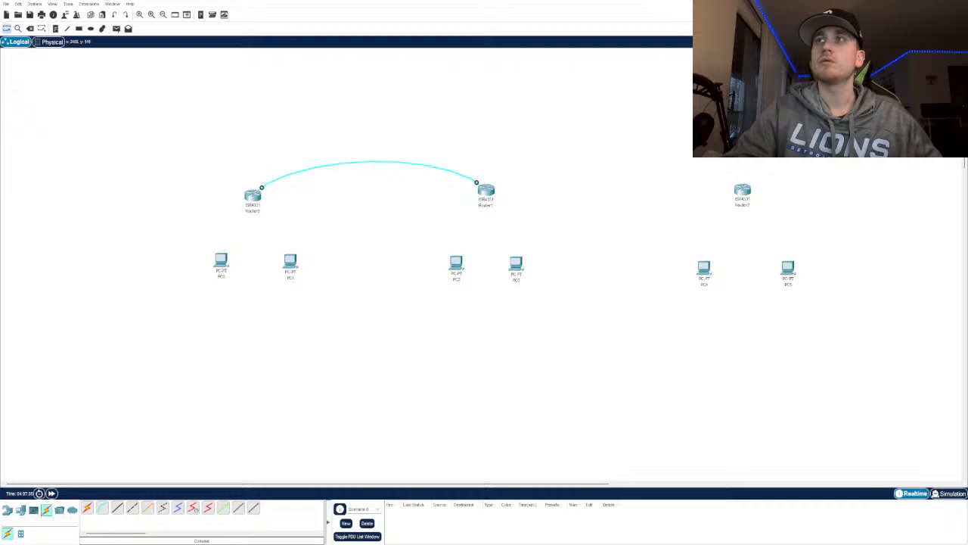
# Try to start another console cable at Router0, and place a fourth ISR4331 router just below it
pyautogui.click(102, 508)
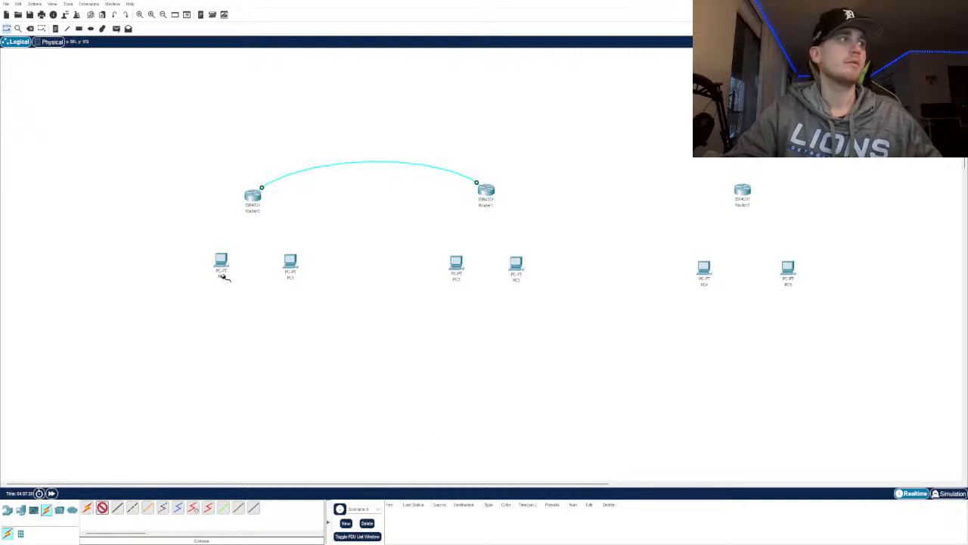
pyautogui.click(252, 204)
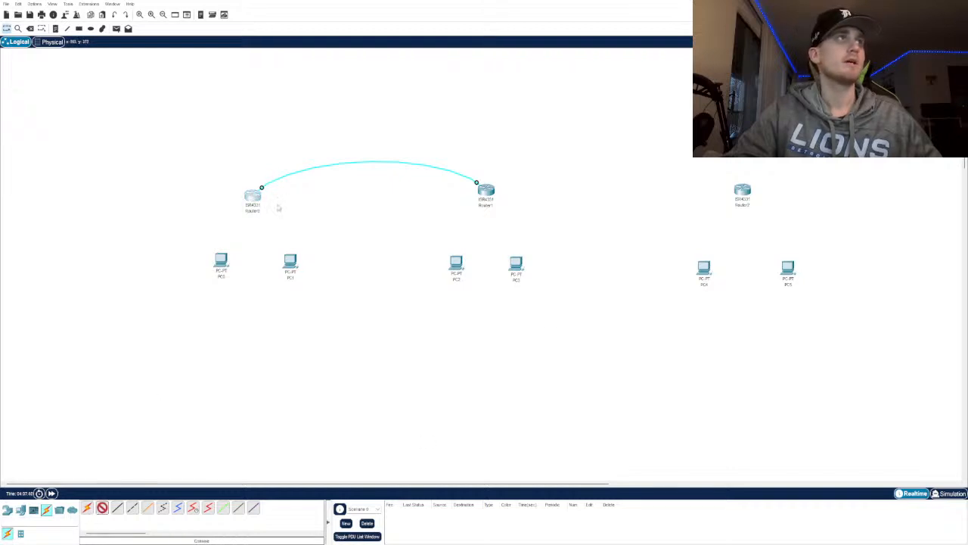
pyautogui.click(21, 511)
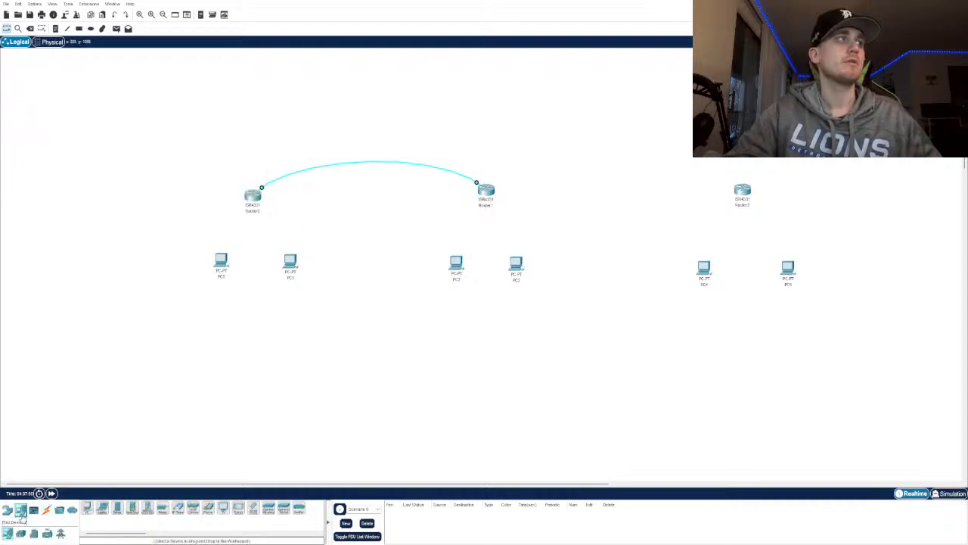
pyautogui.click(6, 510)
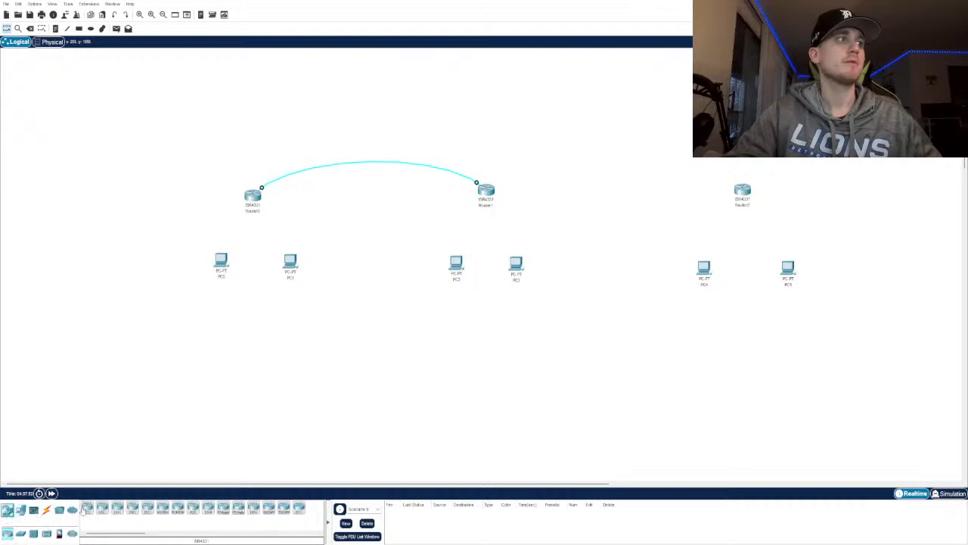
pyautogui.click(102, 509)
pyautogui.click(239, 236)
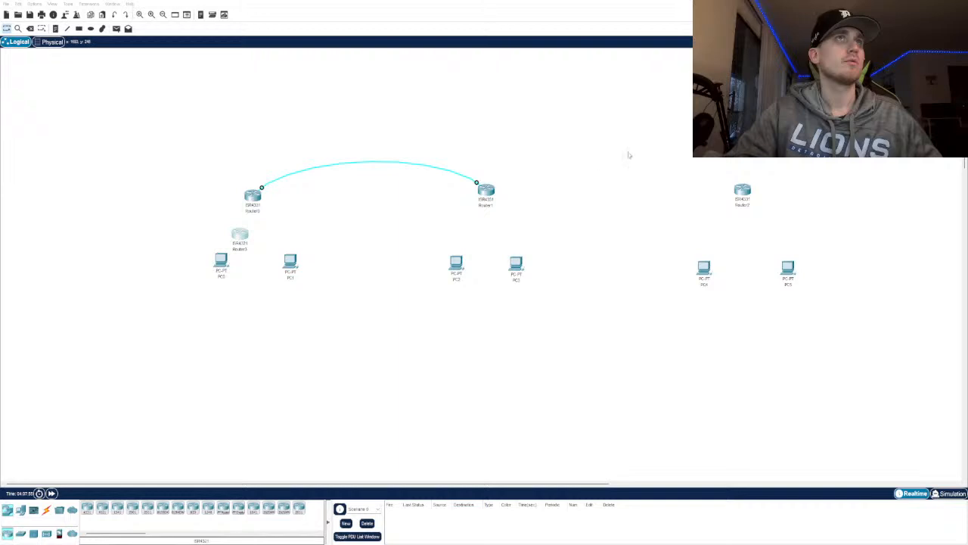
# Try to attach a console cable near the extra ISR4331 router, and undo that router's placement
pyautogui.click(46, 509)
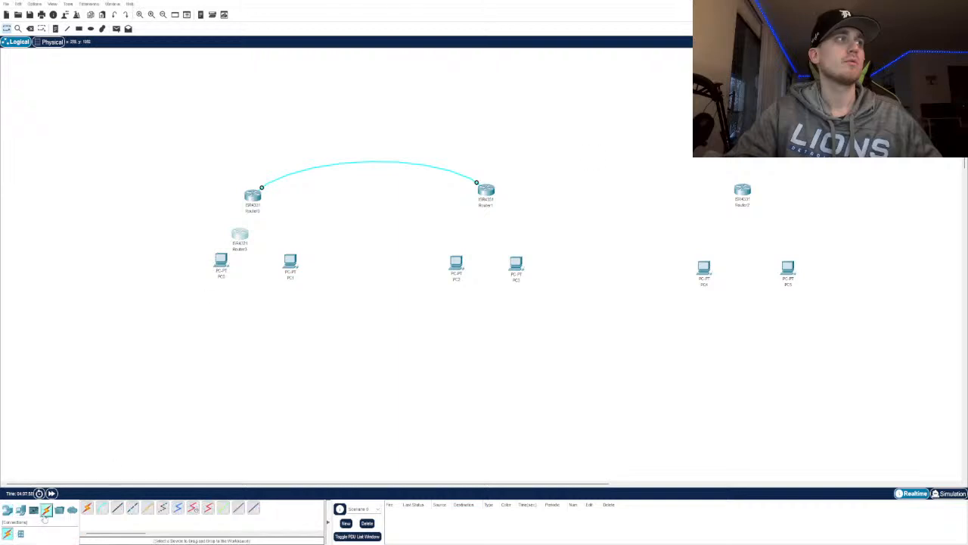
pyautogui.click(87, 509)
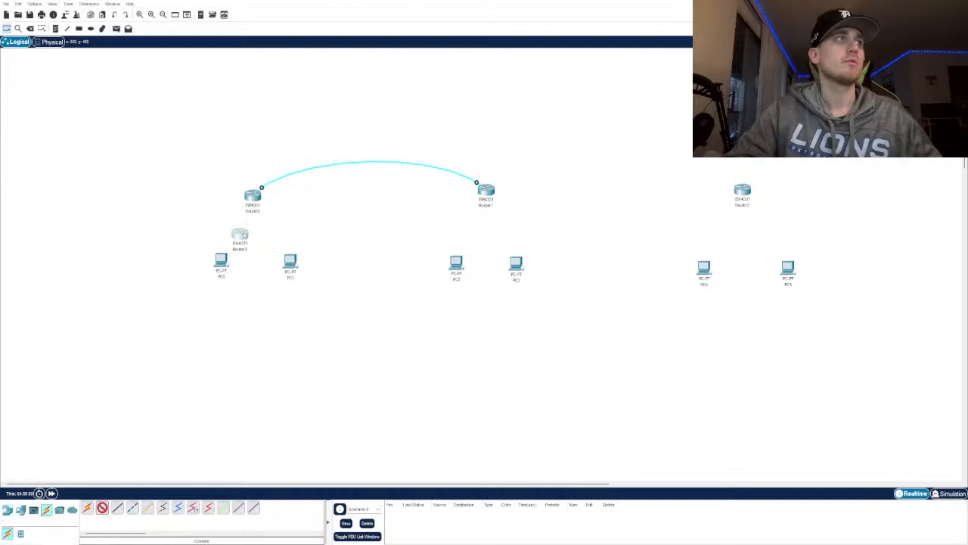
pyautogui.click(232, 220)
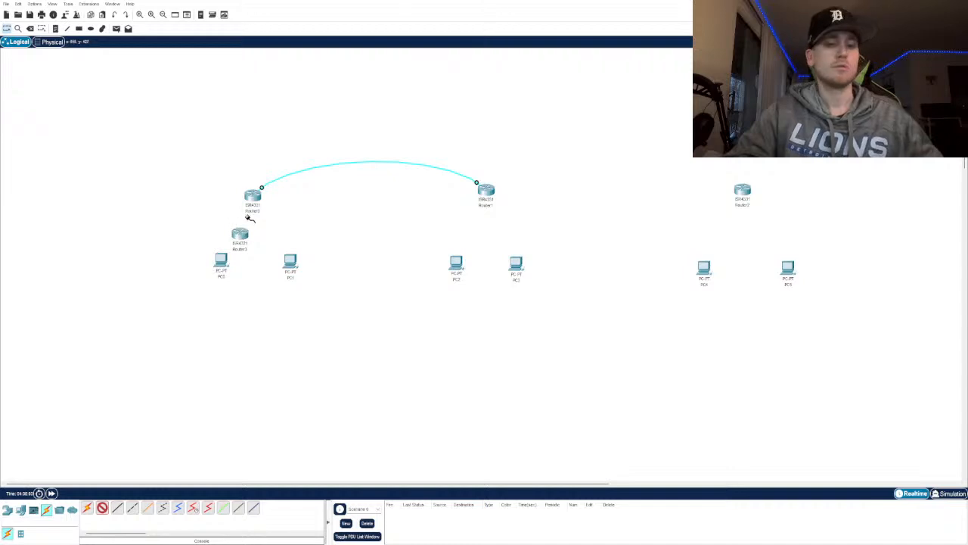
pyautogui.hotkey('ctrl', 'z')
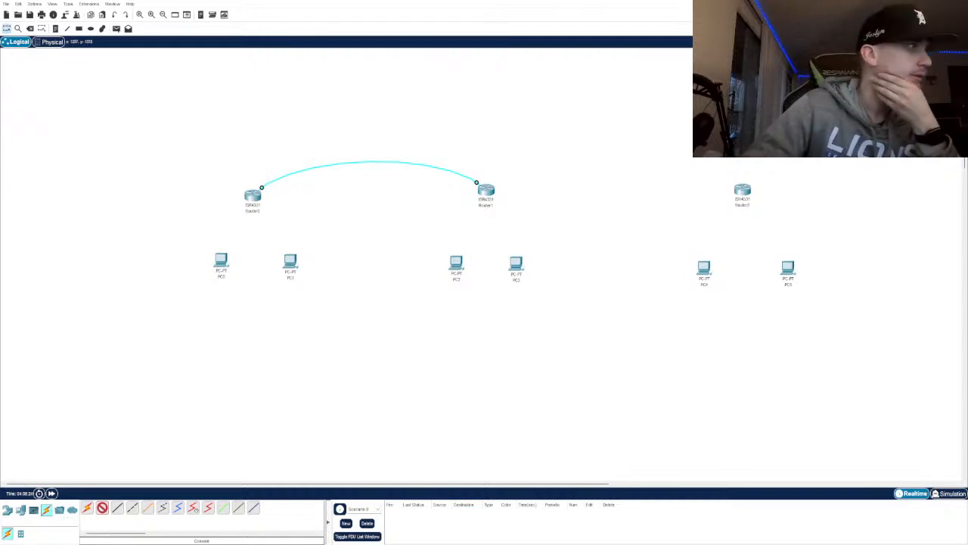
# Place a 2911 router below Router0, above and between PC0 and PC1
pyautogui.click(15, 512)
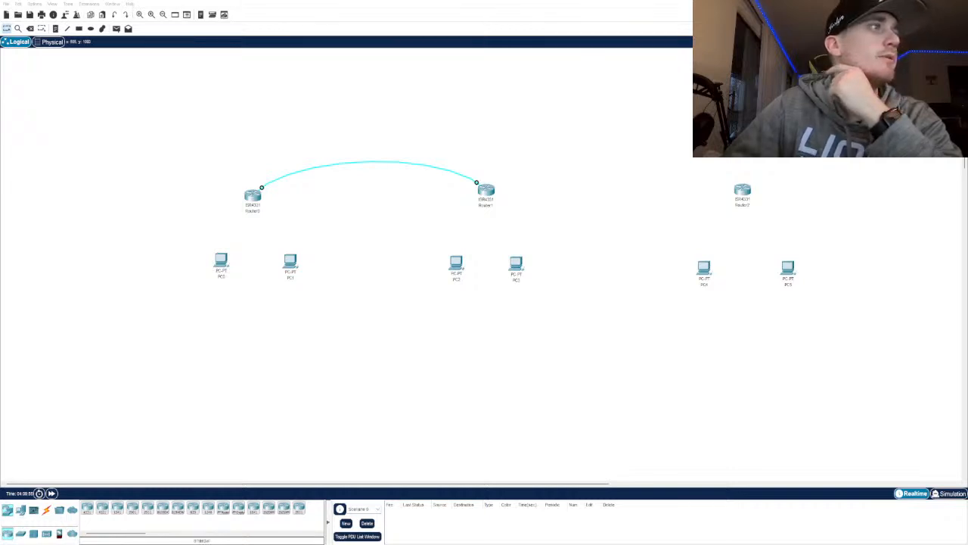
pyautogui.click(148, 506)
pyautogui.click(259, 229)
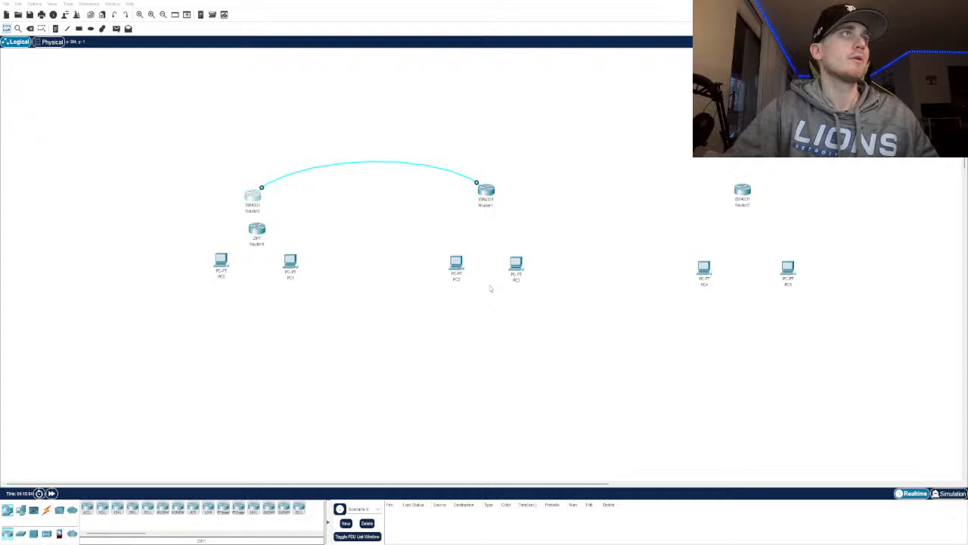
# Delete the three ISR4331 routers and the 2911 router, leaving only the six PCs
pyautogui.press('Delete')
pyautogui.click(485, 193)
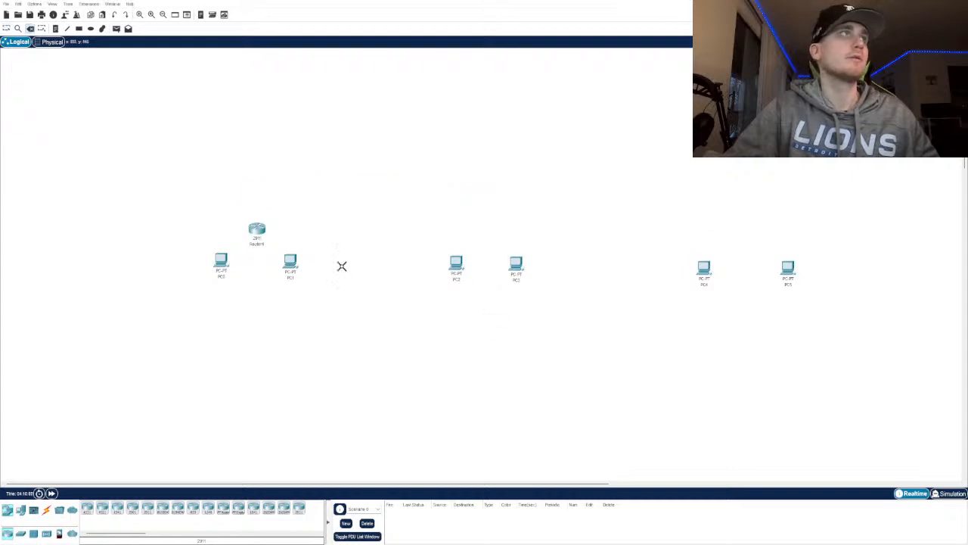
pyautogui.click(257, 229)
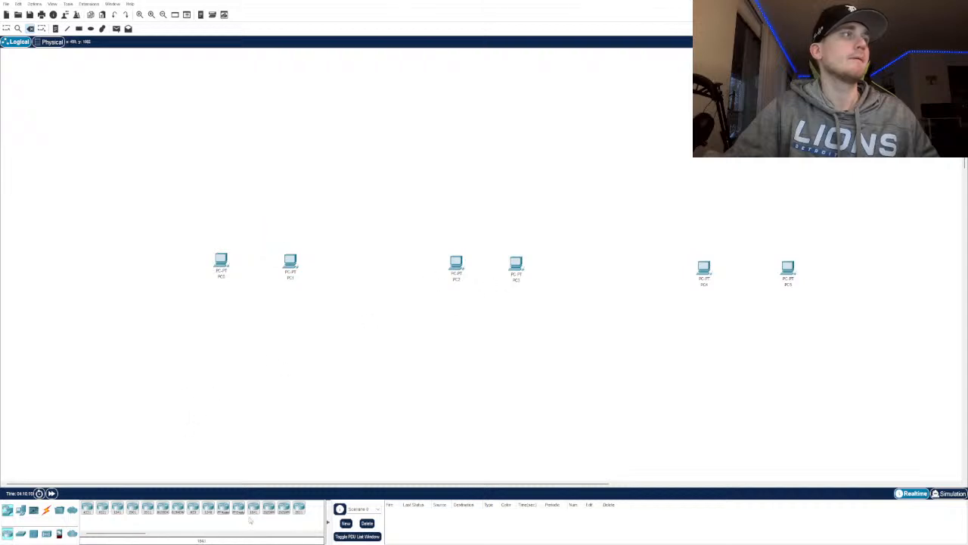
# Place a 2811 IOS15 router above and between PC0 and PC1
pyautogui.click(297, 507)
pyautogui.click(250, 216)
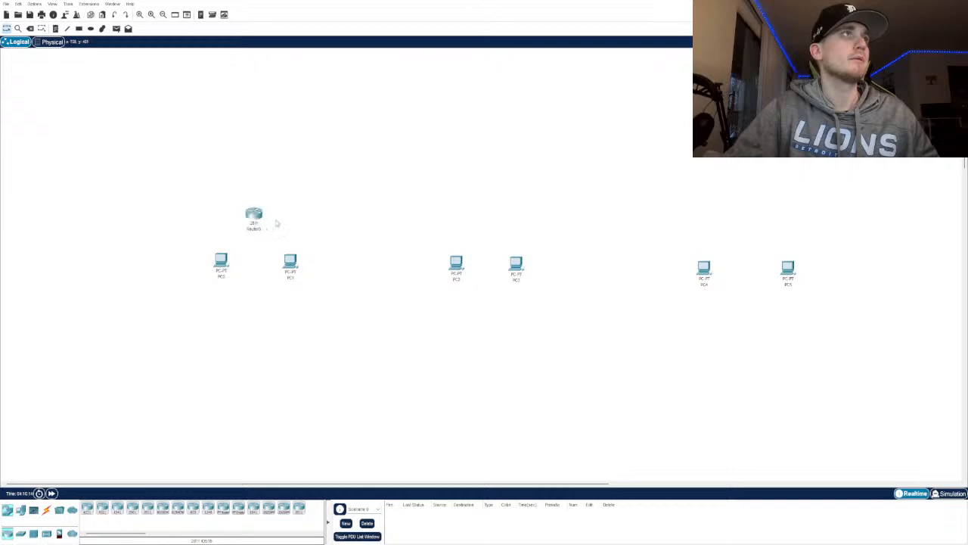
pyautogui.moveTo(282, 218); pyautogui.dragTo(225, 223)
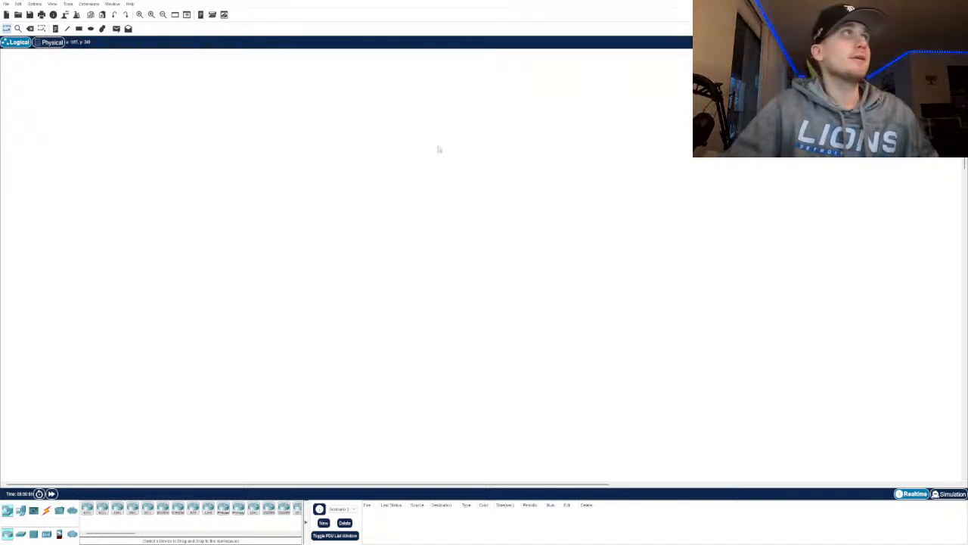
# Place three 2811 IOS15 routers in a row on the blank workspace, centring Router1 between the other two
pyautogui.click(295, 514)
pyautogui.click(254, 247)
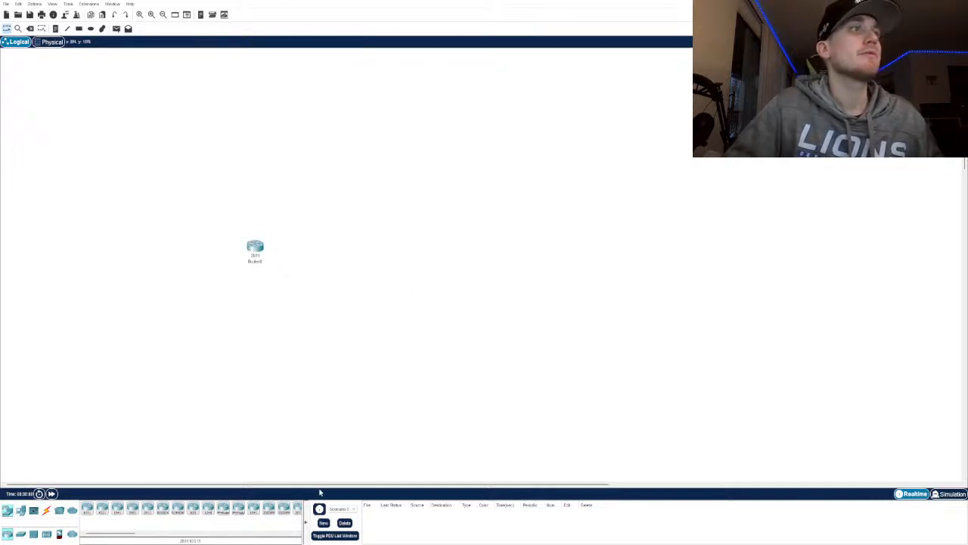
pyautogui.click(300, 510)
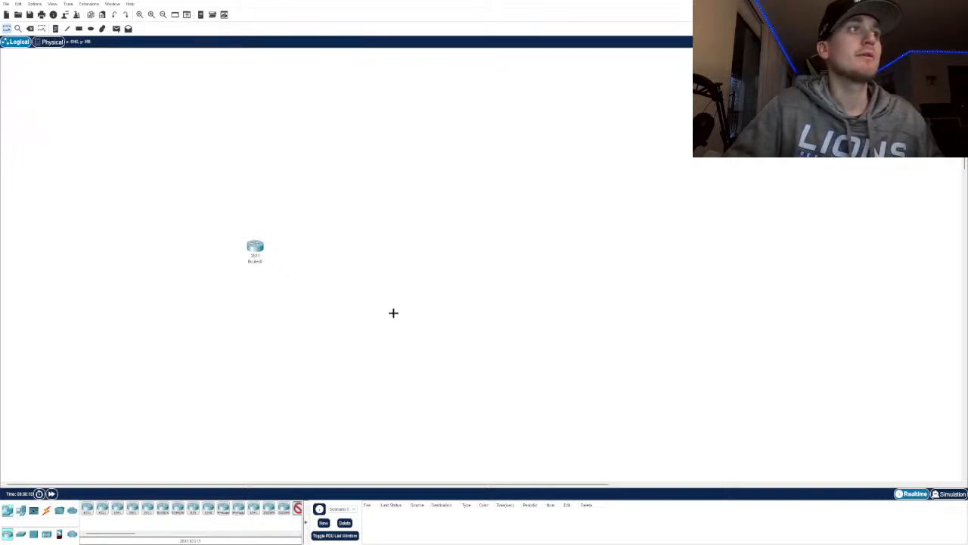
pyautogui.click(421, 254)
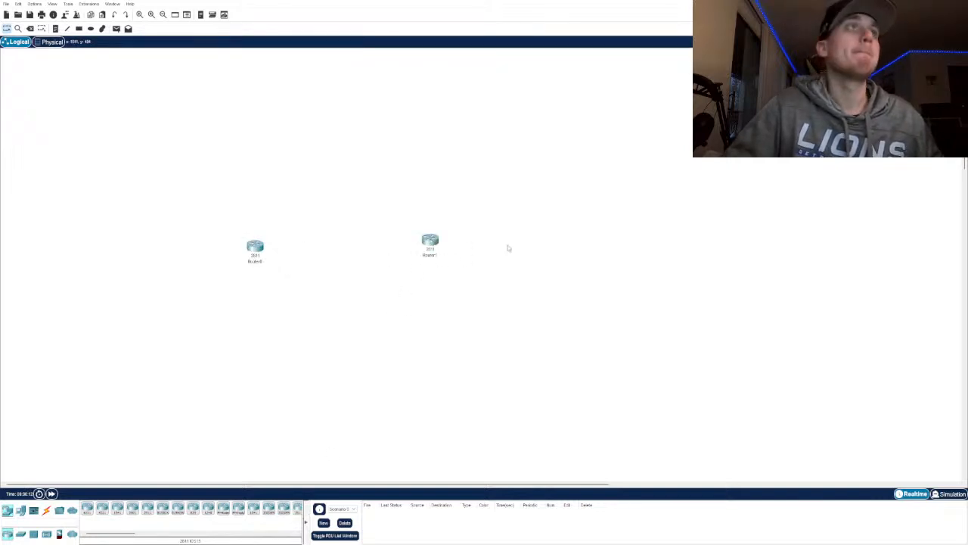
pyautogui.click(300, 510)
pyautogui.click(691, 232)
pyautogui.moveTo(433, 242); pyautogui.dragTo(469, 247)
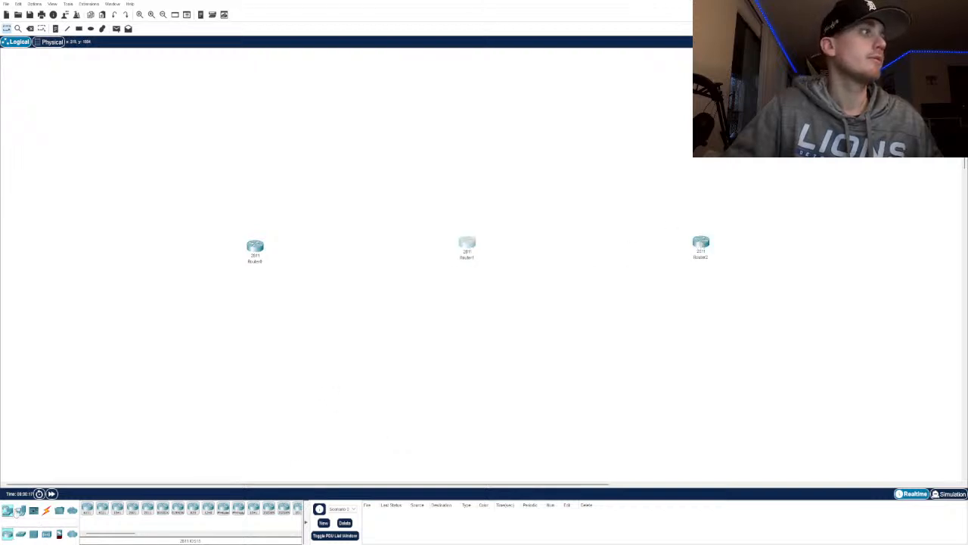
# Place six PCs in pairs, two side by side beneath each of the three 2811 routers
pyautogui.click(20, 510)
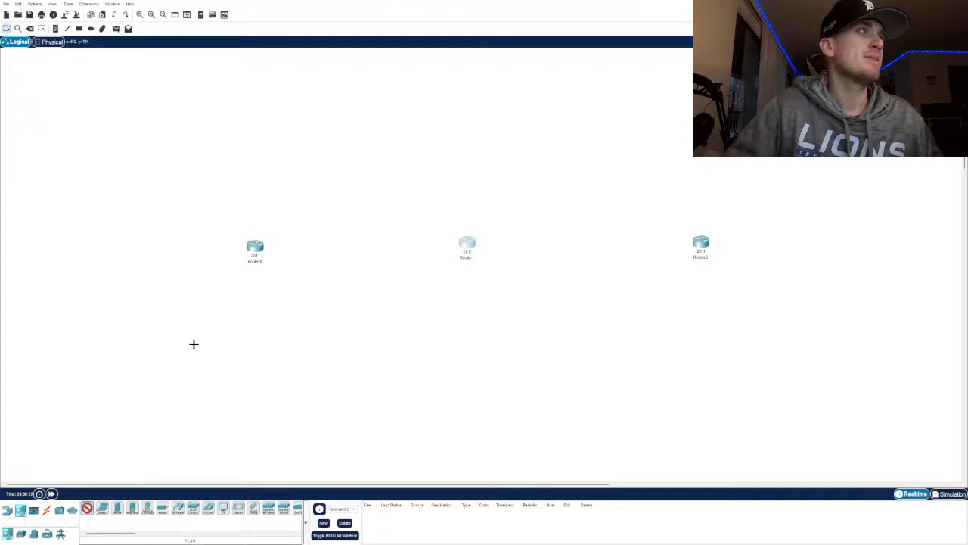
pyautogui.click(217, 291)
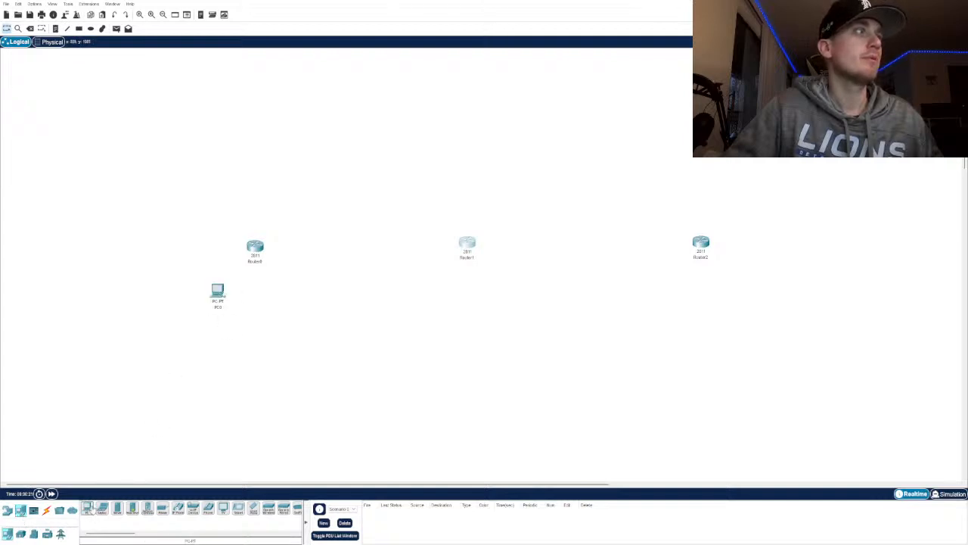
pyautogui.click(87, 507)
pyautogui.click(282, 296)
pyautogui.click(87, 507)
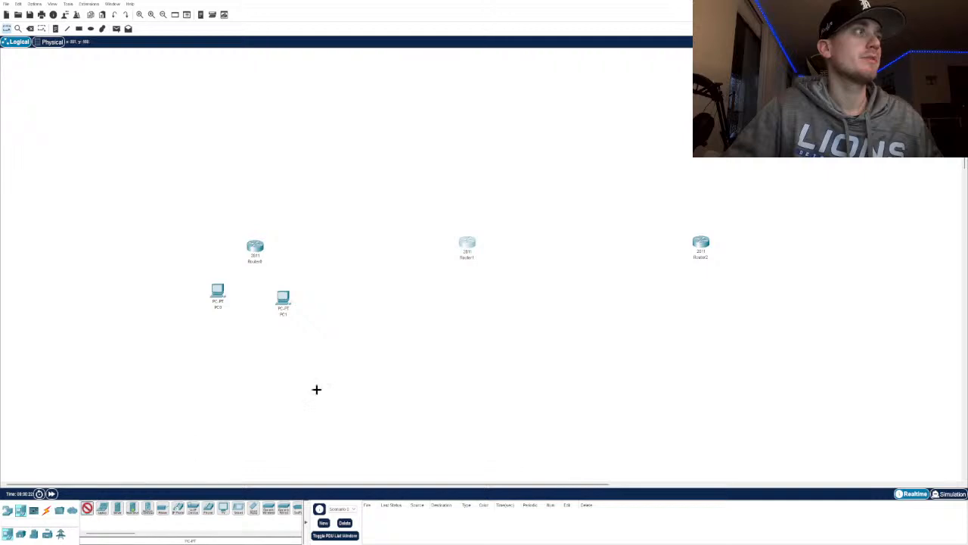
pyautogui.click(436, 292)
pyautogui.click(87, 507)
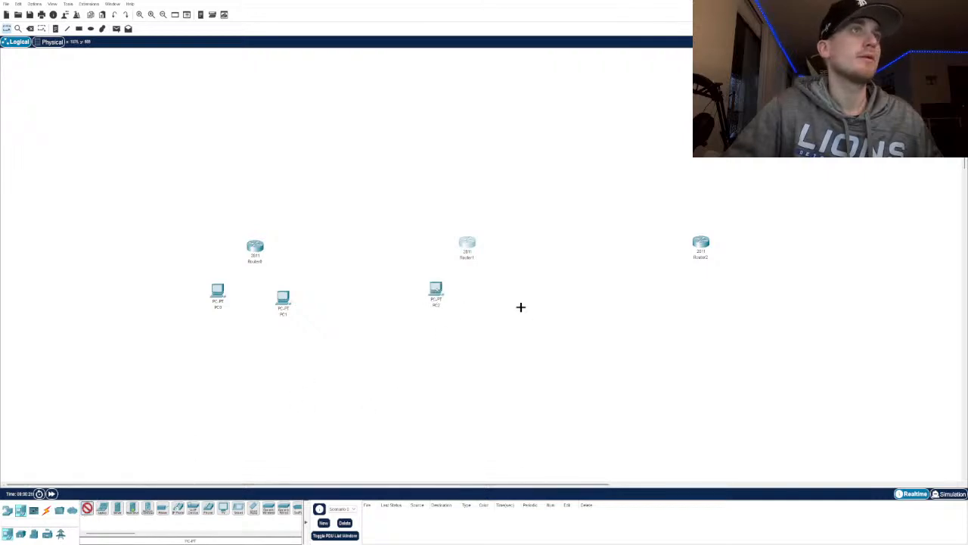
pyautogui.click(502, 292)
pyautogui.click(87, 508)
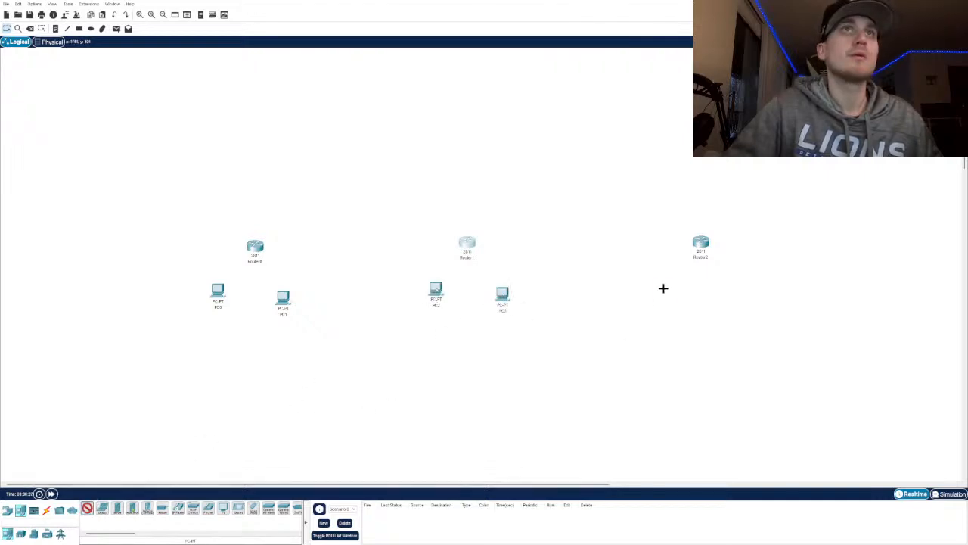
pyautogui.click(663, 290)
pyautogui.click(87, 508)
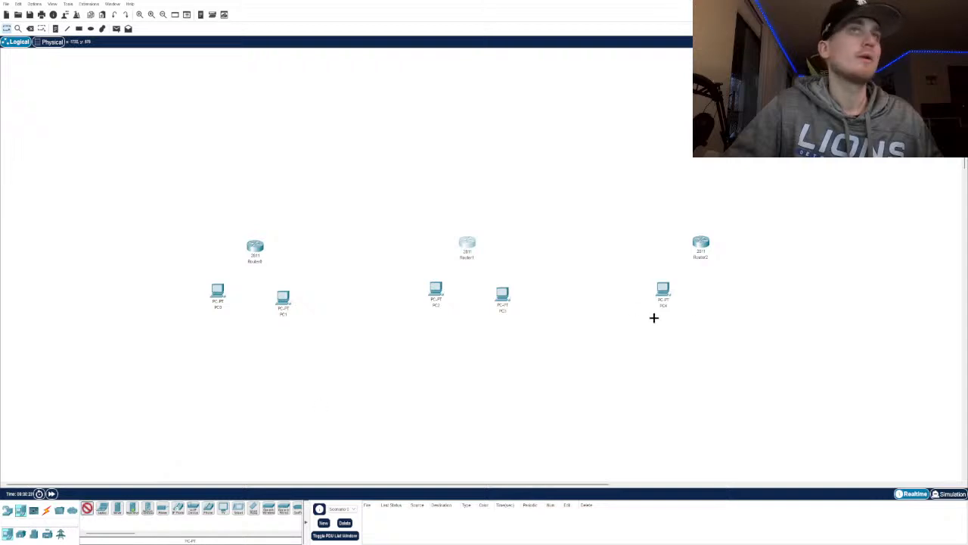
pyautogui.click(744, 288)
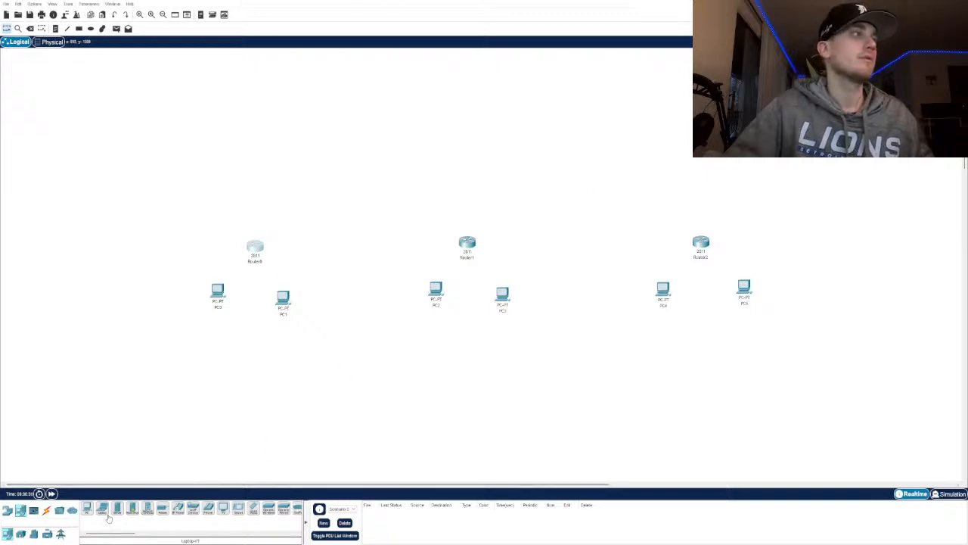
# Look through the connection, miscellaneous and network device catalogues, including WAN emulation, wireless devices, hubs and switches
pyautogui.click(46, 513)
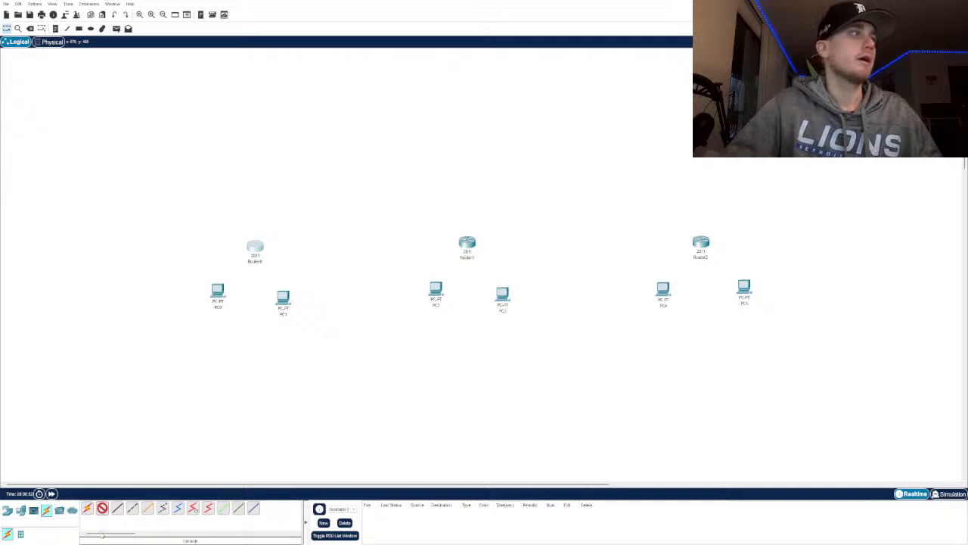
pyautogui.click(61, 512)
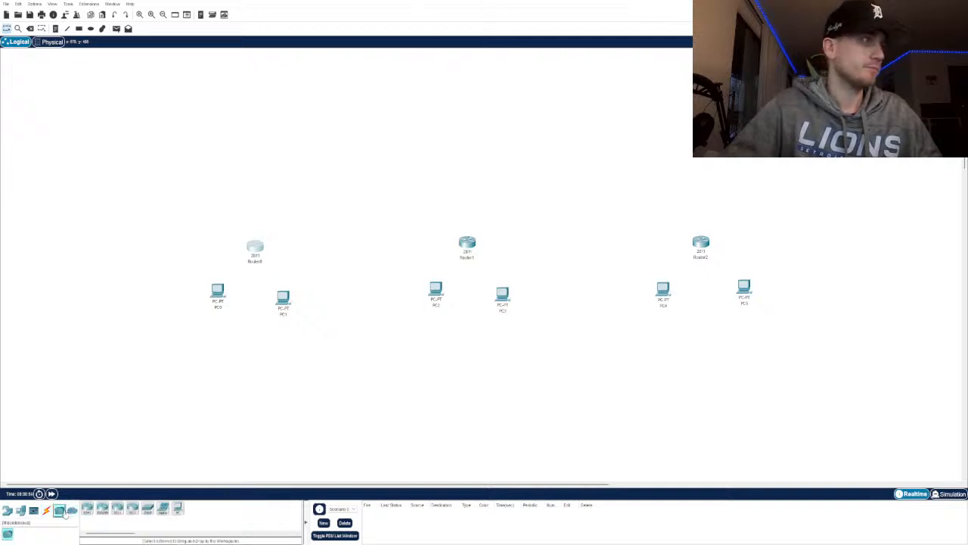
pyautogui.click(7, 513)
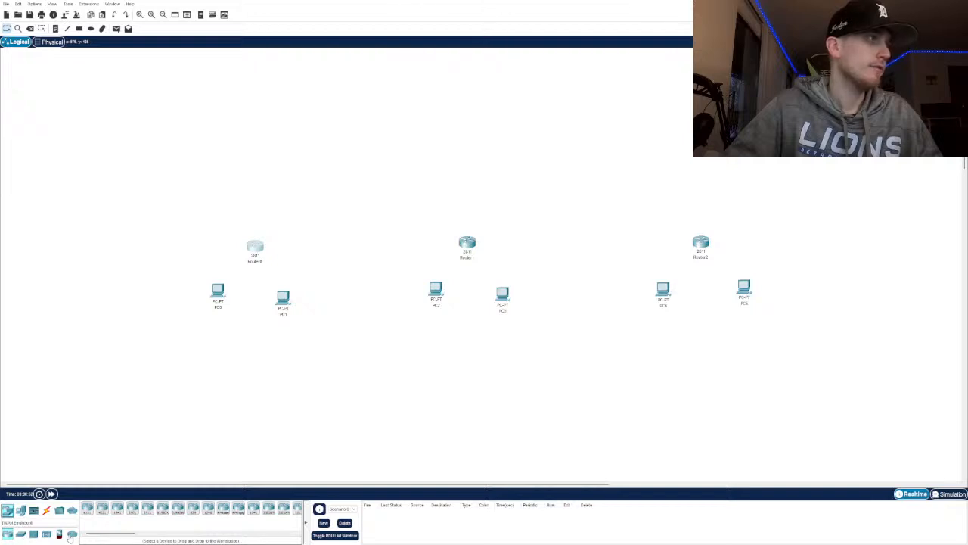
pyautogui.click(70, 534)
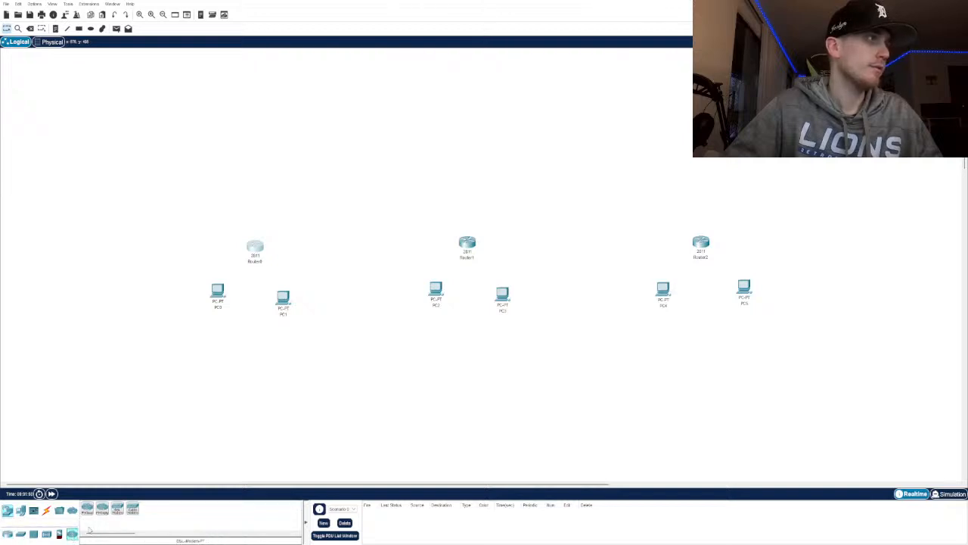
pyautogui.click(46, 533)
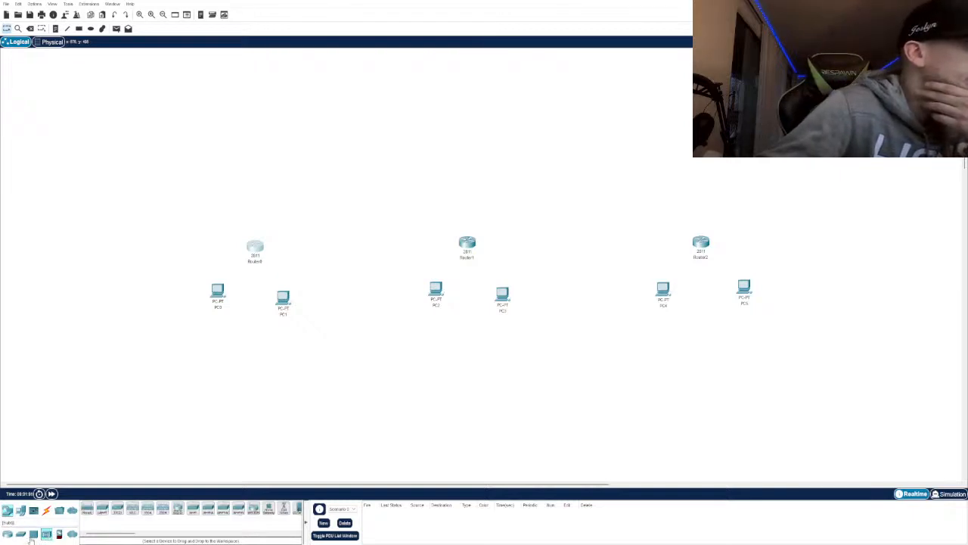
pyautogui.click(32, 535)
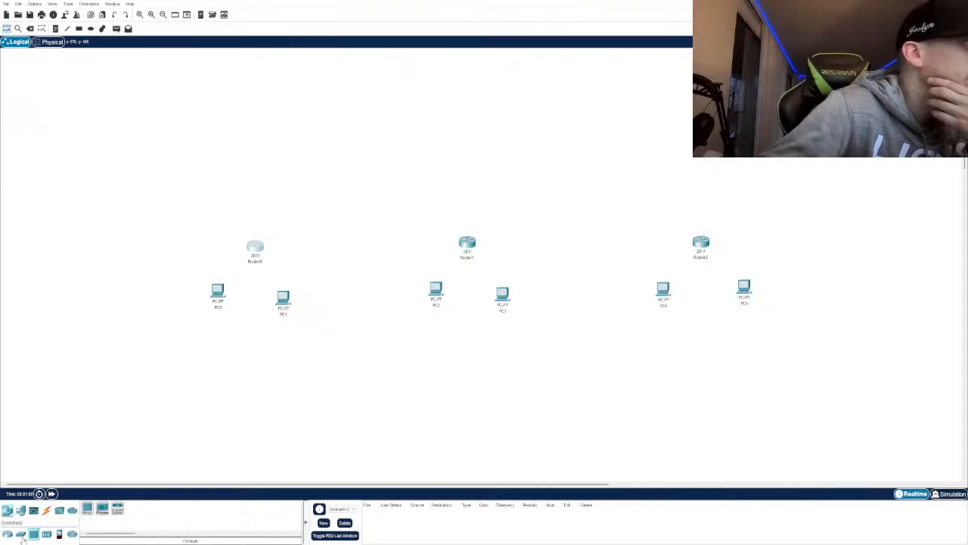
pyautogui.click(20, 535)
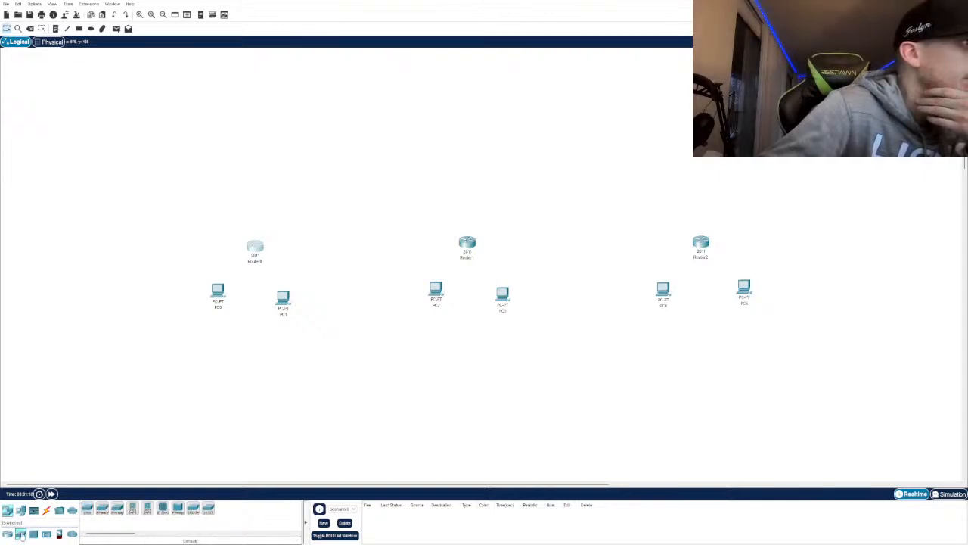
# Look through the component boards, actuators, full sensor list and multiuser connection in the device catalogue, ending on the routers
pyautogui.click(33, 511)
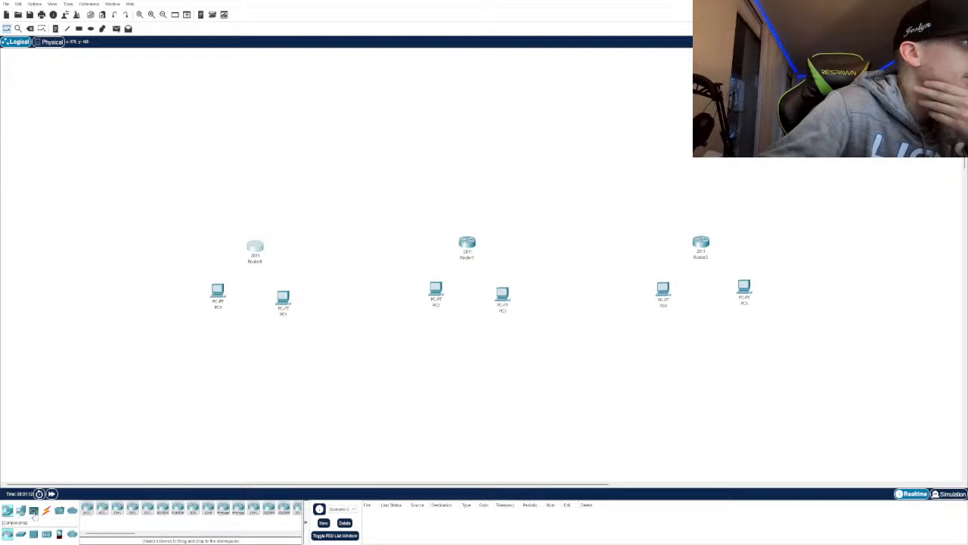
pyautogui.click(34, 514)
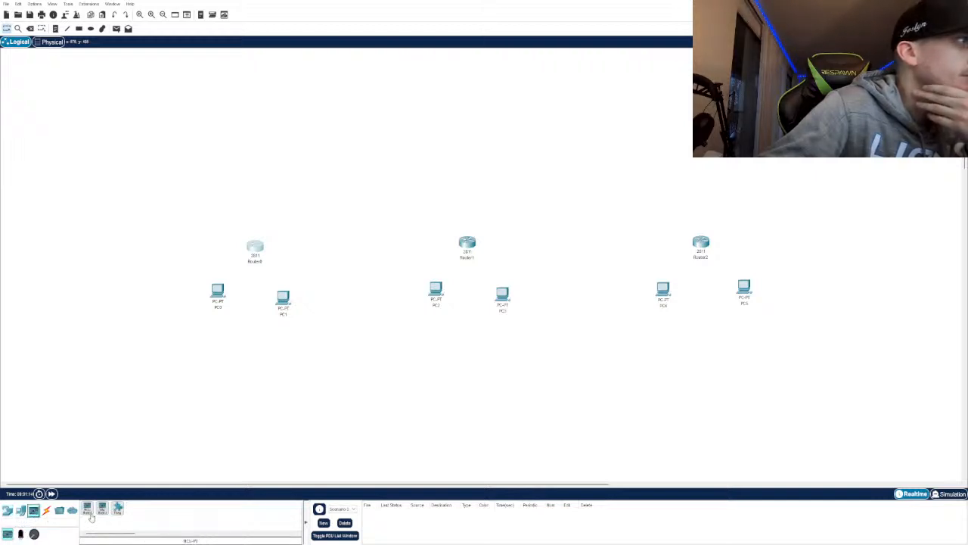
pyautogui.click(21, 534)
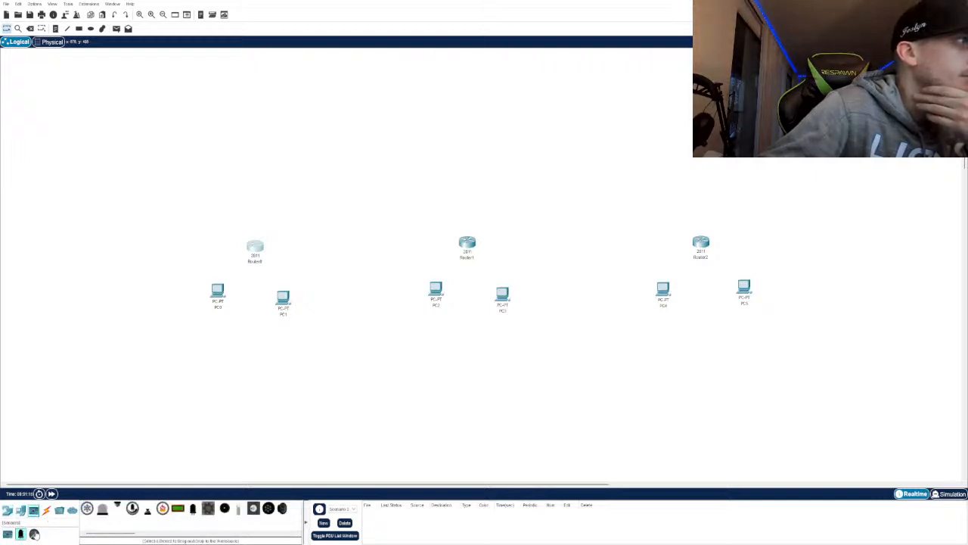
pyautogui.click(34, 534)
pyautogui.click(8, 534)
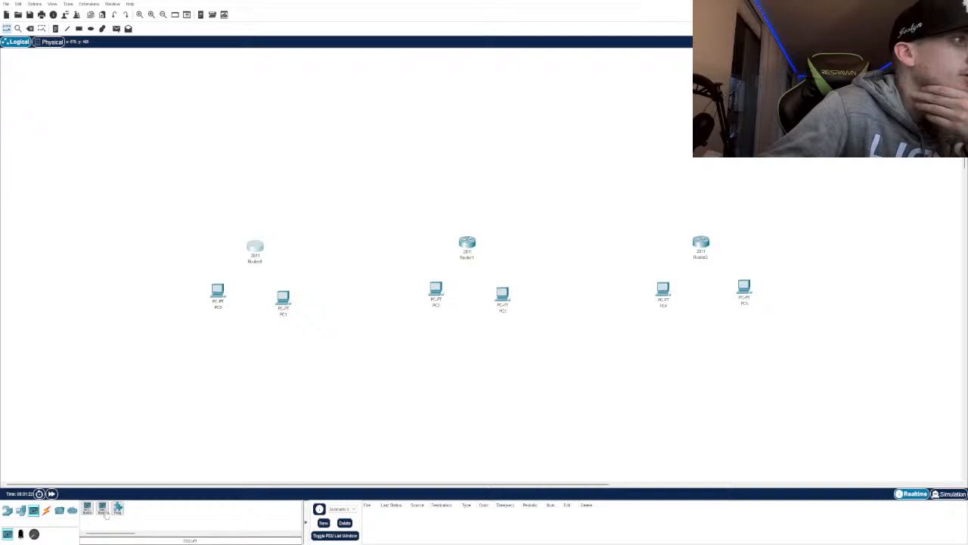
pyautogui.click(34, 534)
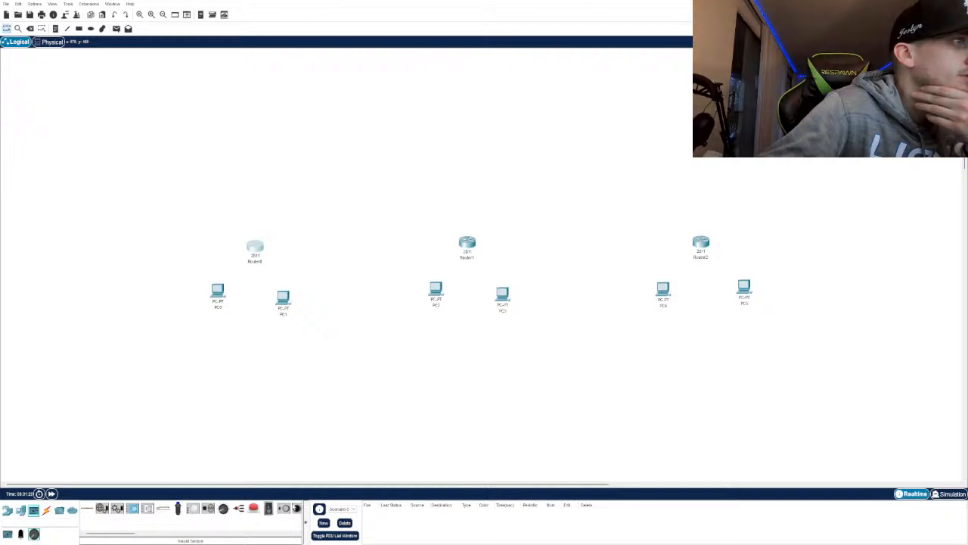
pyautogui.moveTo(132, 534); pyautogui.dragTo(177, 534)
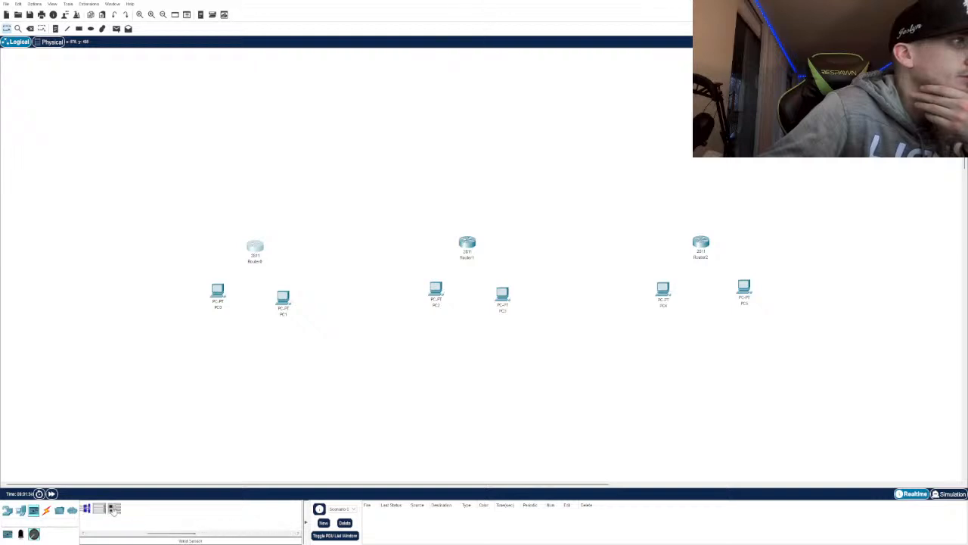
pyautogui.moveTo(160, 533); pyautogui.dragTo(96, 533)
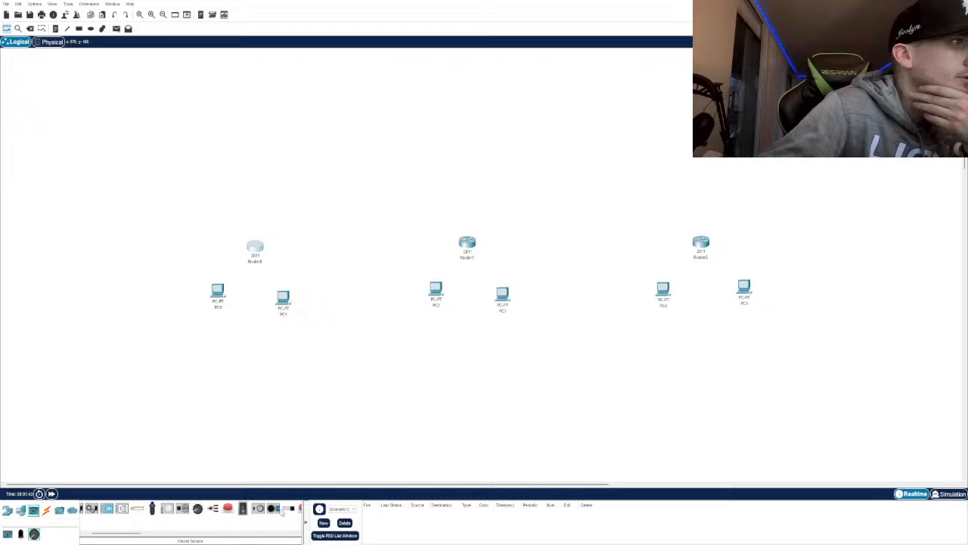
pyautogui.moveTo(143, 534); pyautogui.dragTo(175, 534)
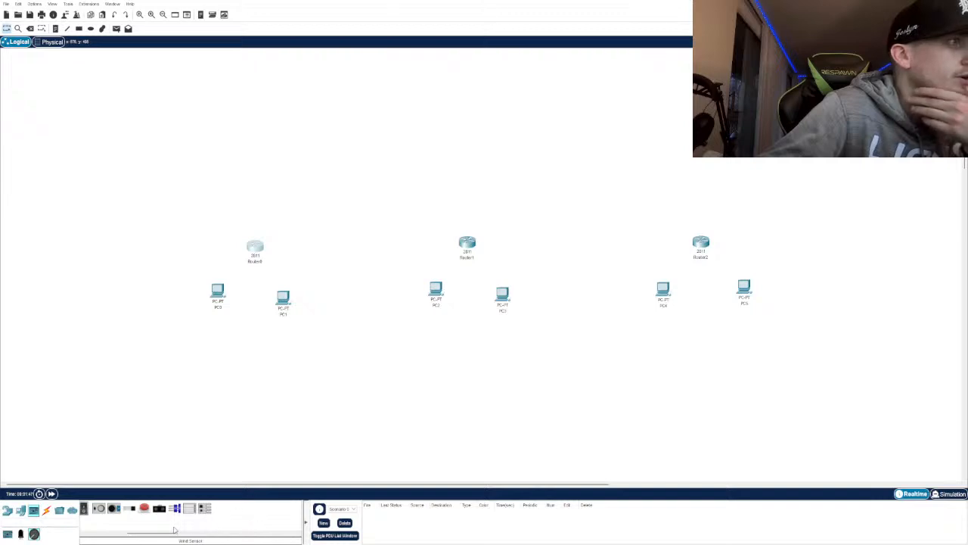
pyautogui.moveTo(170, 534); pyautogui.dragTo(106, 535)
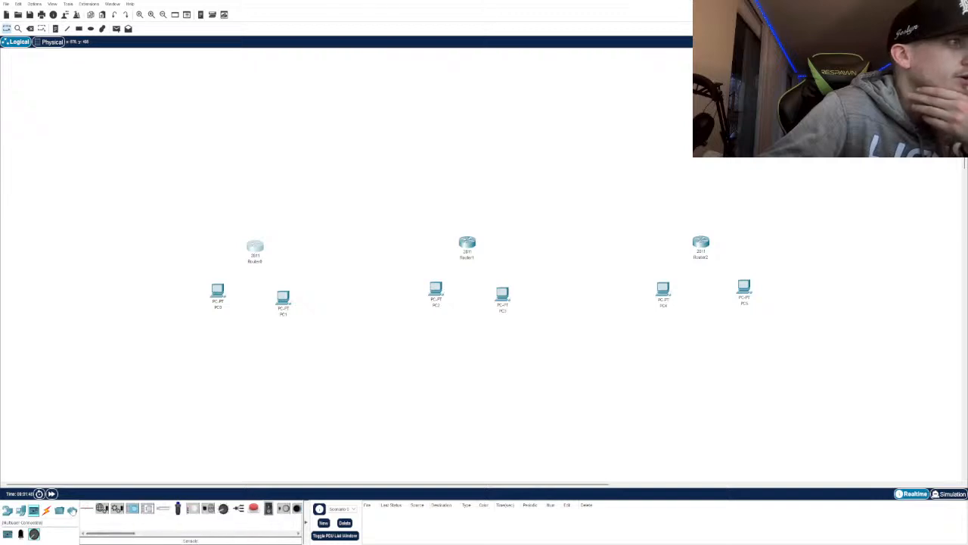
pyautogui.click(72, 511)
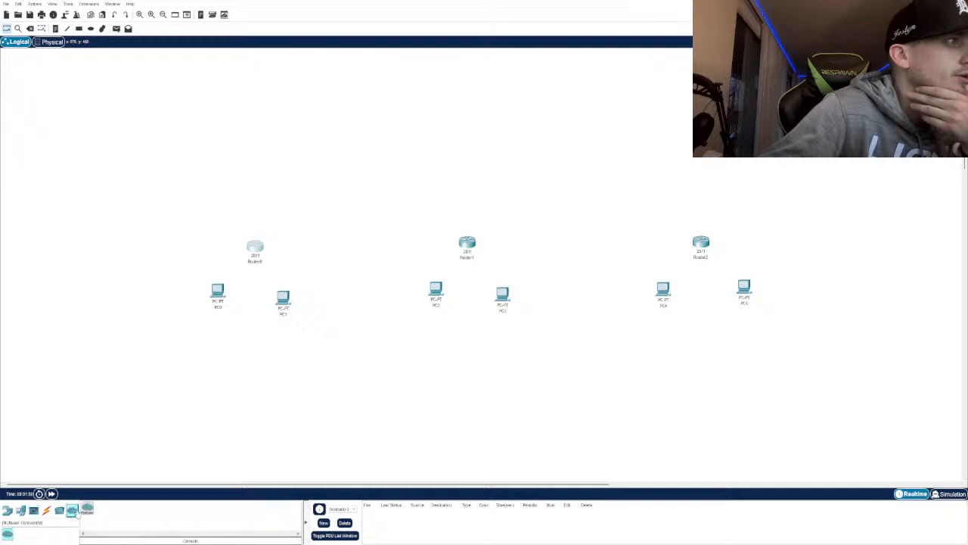
pyautogui.click(8, 512)
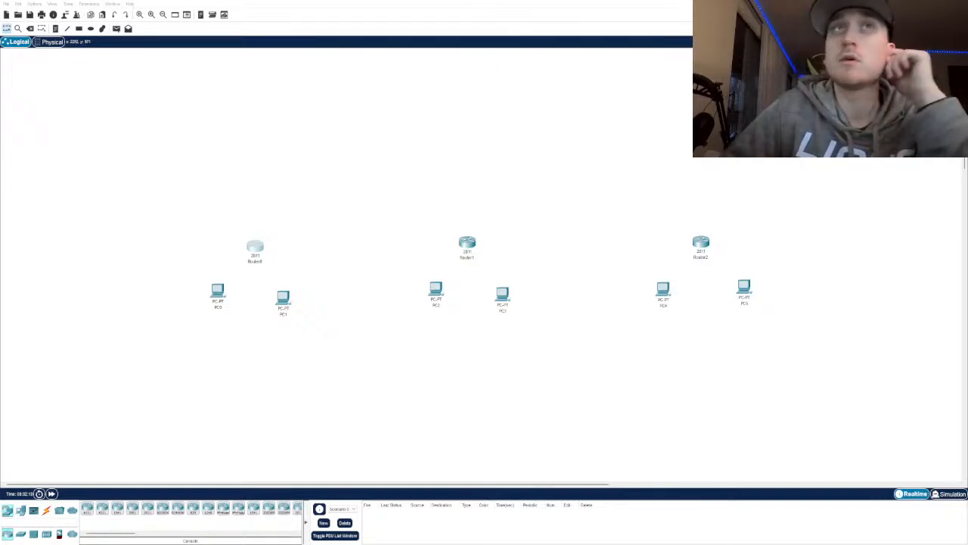
# Open the physical workspace and go through Home City and the Corporate Office to the Main Wiring Closet to examine the router rack
pyautogui.click(52, 41)
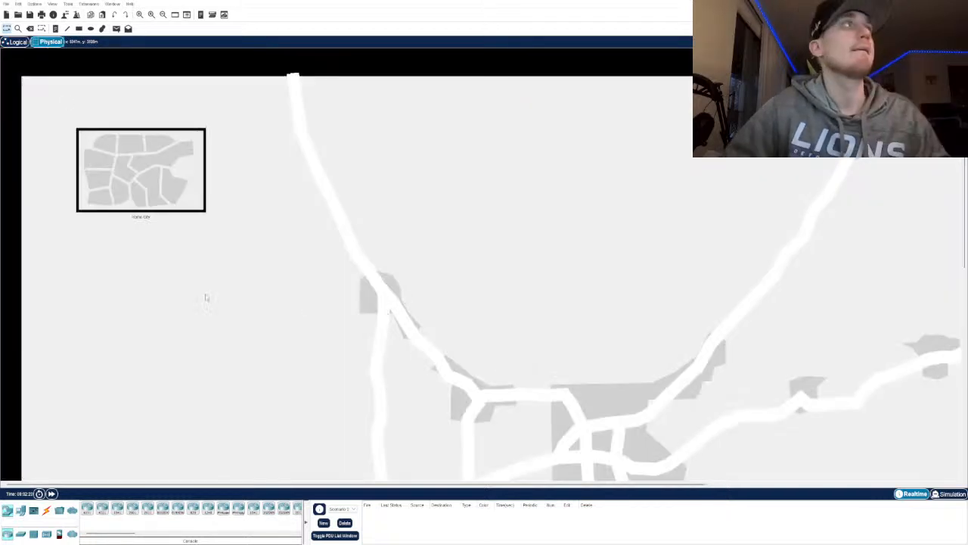
pyautogui.scroll(-5, 276, 290)
pyautogui.scroll(-4, 277, 291)
pyautogui.scroll(1, 277, 292)
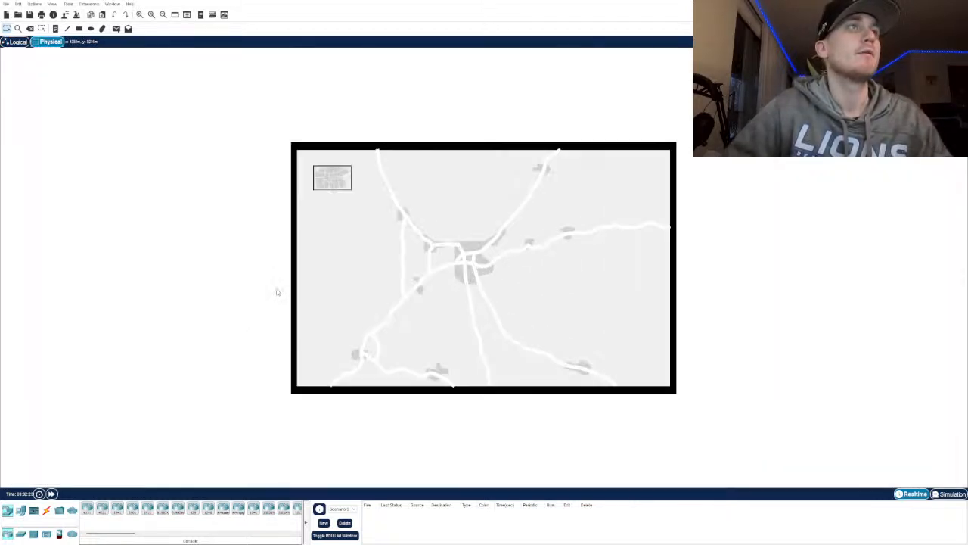
pyautogui.scroll(1, 298, 274)
pyautogui.scroll(1, 298, 275)
pyautogui.scroll(1, 274, 197)
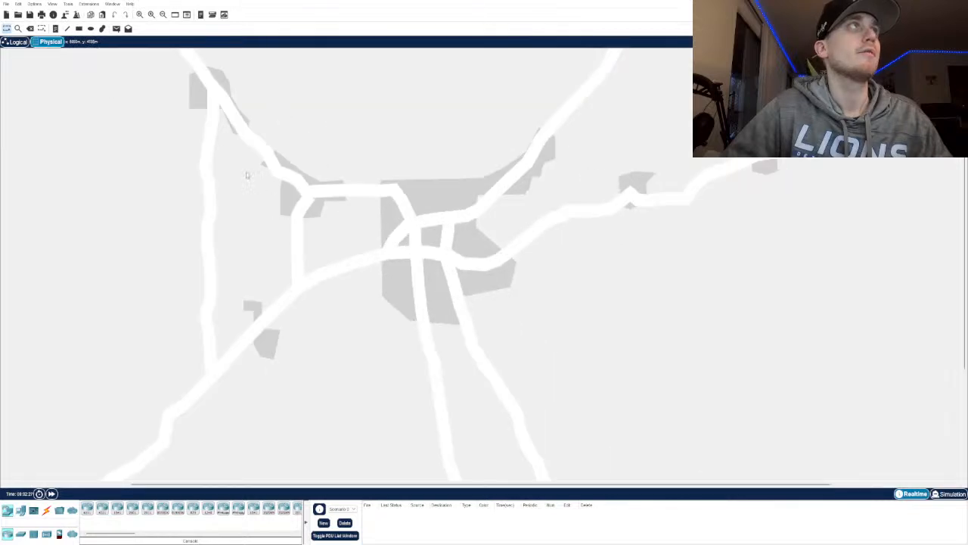
pyautogui.scroll(-1, 212, 123)
pyautogui.click(142, 79)
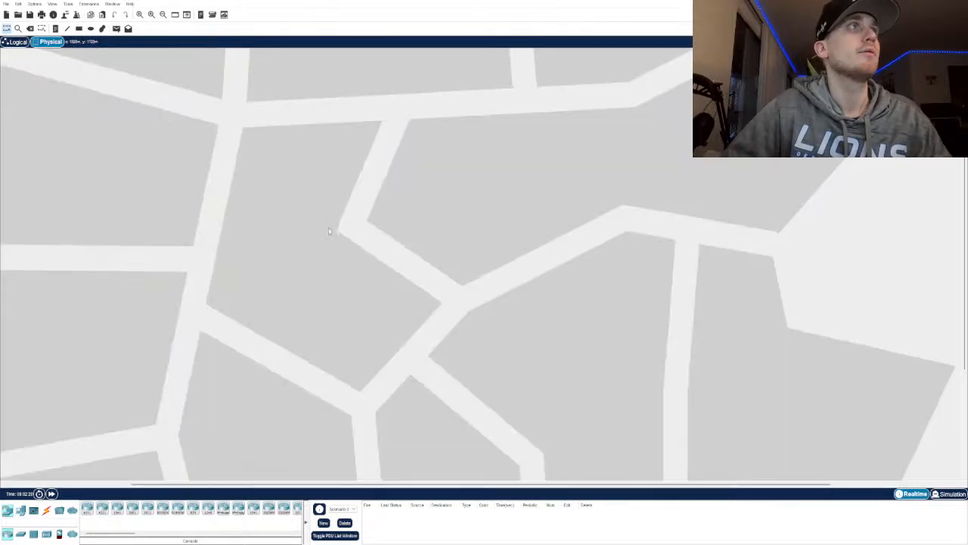
pyautogui.scroll(-3, 330, 231)
pyautogui.click(318, 173)
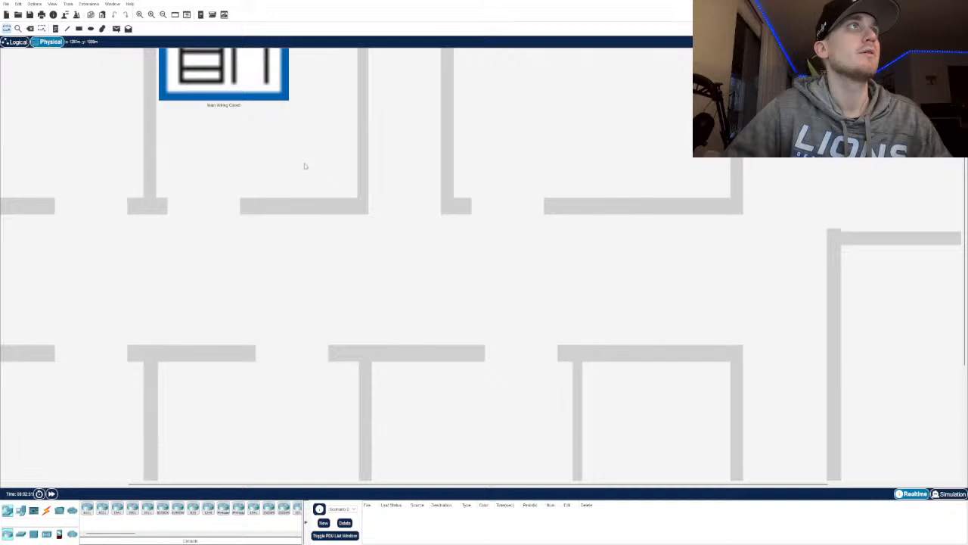
pyautogui.click(246, 96)
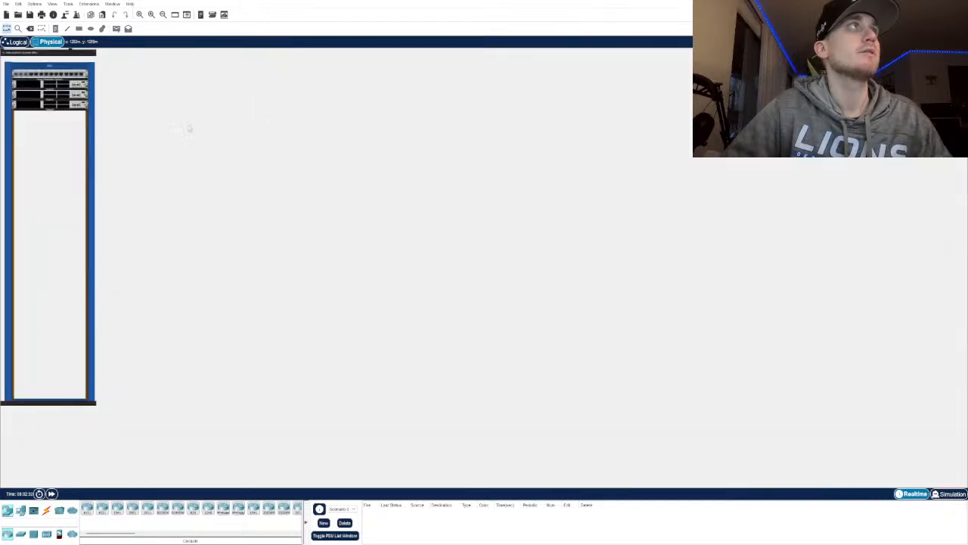
pyautogui.scroll(4, 35, 93)
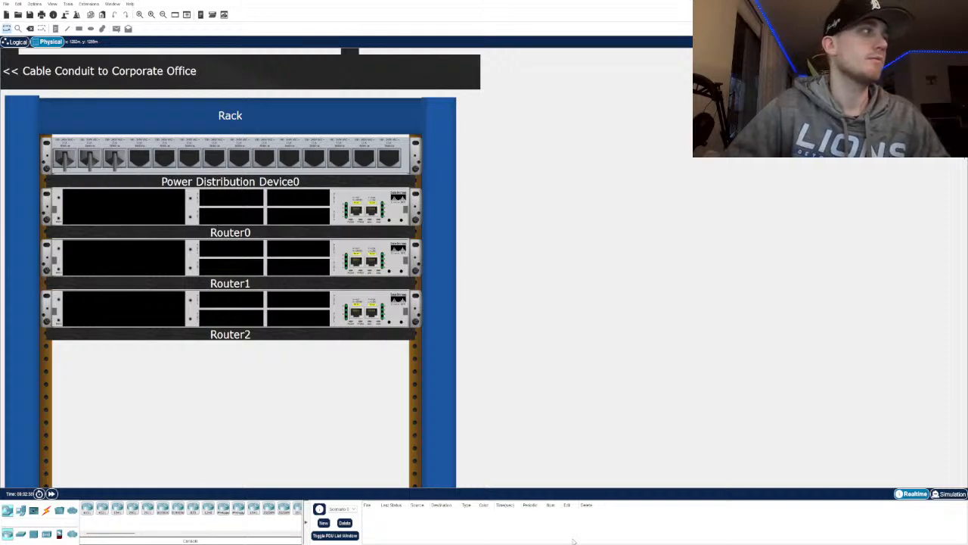
# With the rack in view, browse the device catalogue's security, hub, multiuser, miscellaneous, connection, component and home end-device categories
pyautogui.click(53, 533)
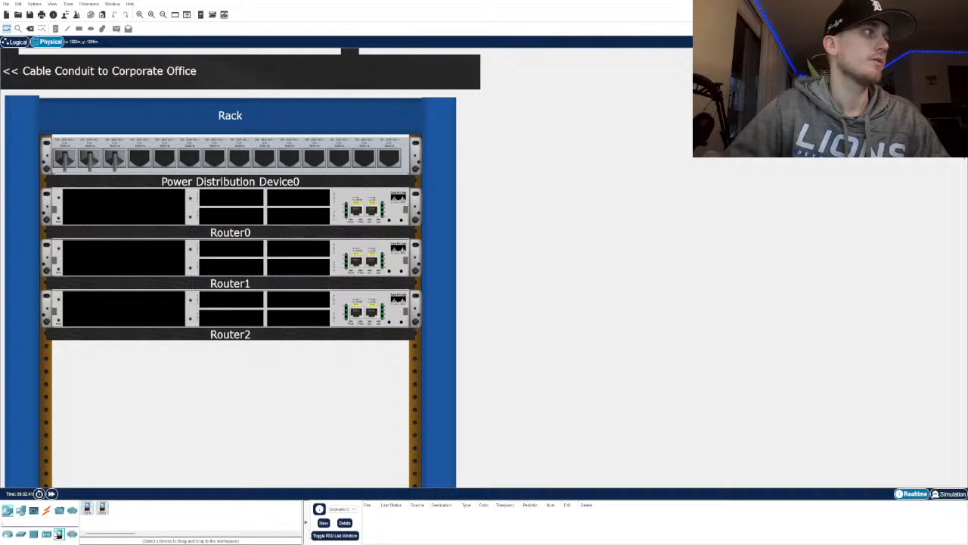
pyautogui.click(34, 533)
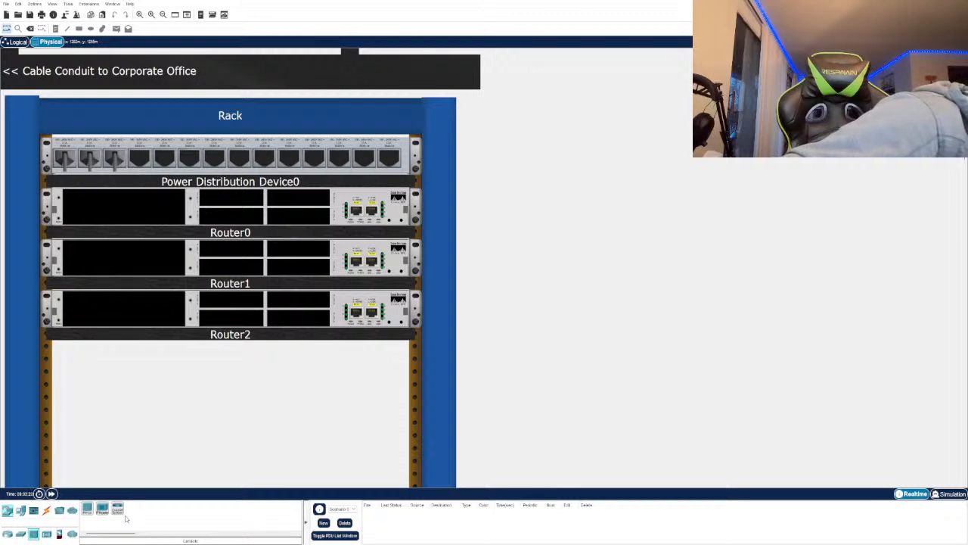
pyautogui.click(71, 511)
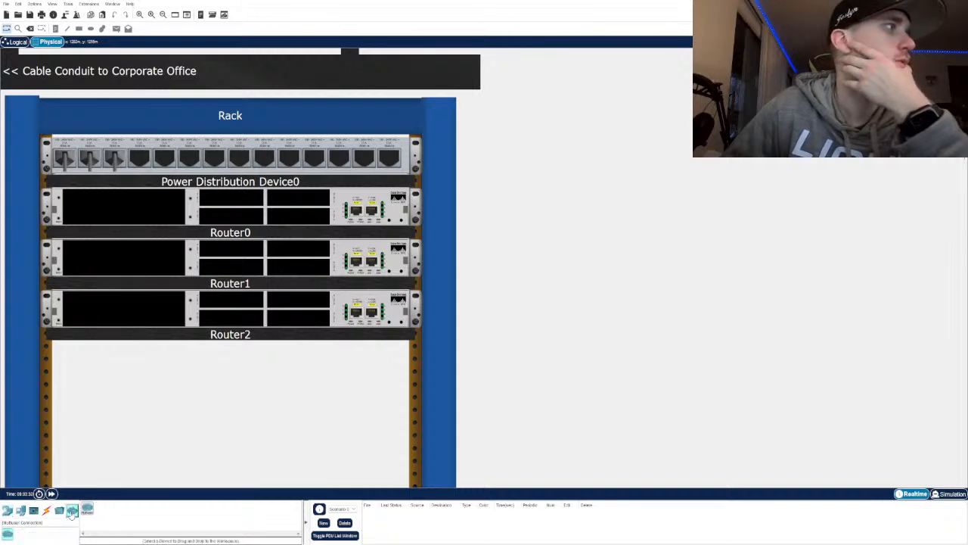
pyautogui.click(59, 510)
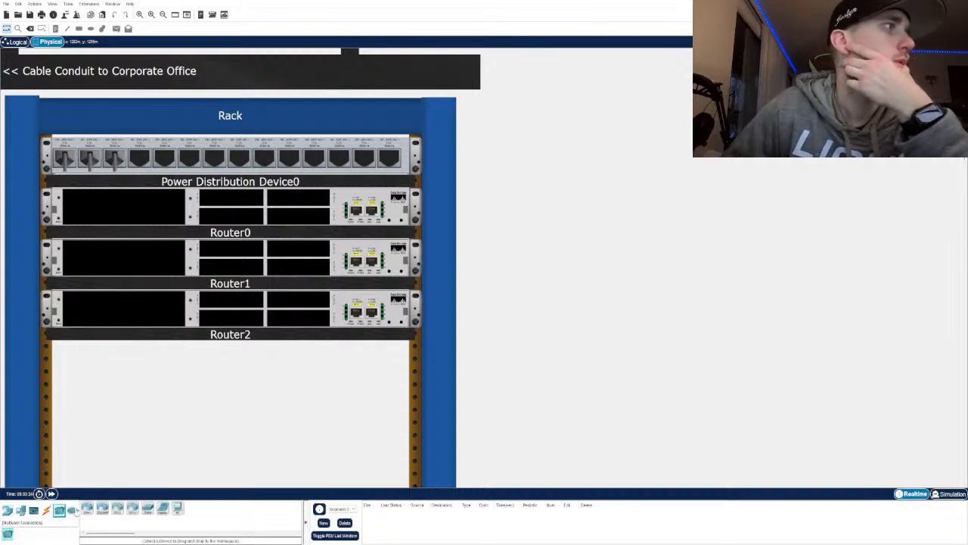
pyautogui.click(46, 511)
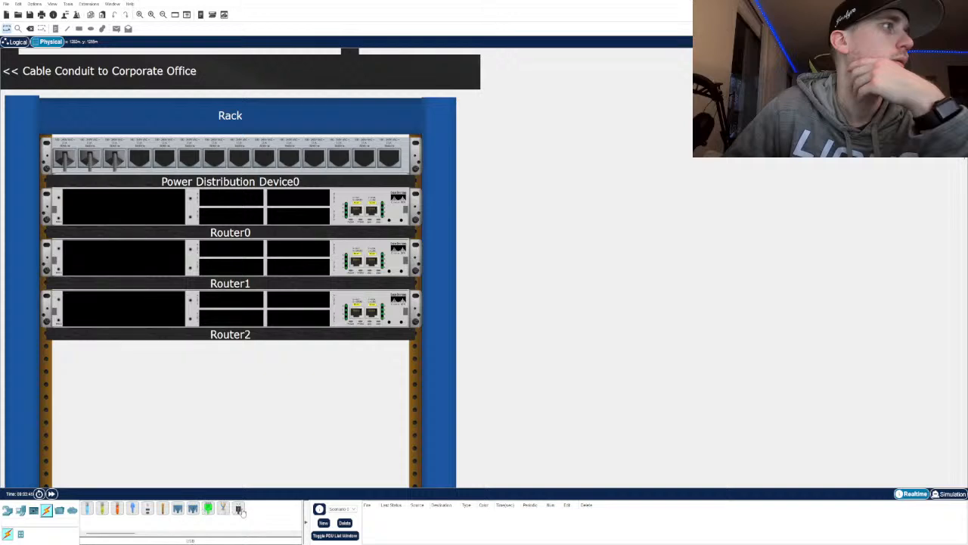
pyautogui.click(34, 511)
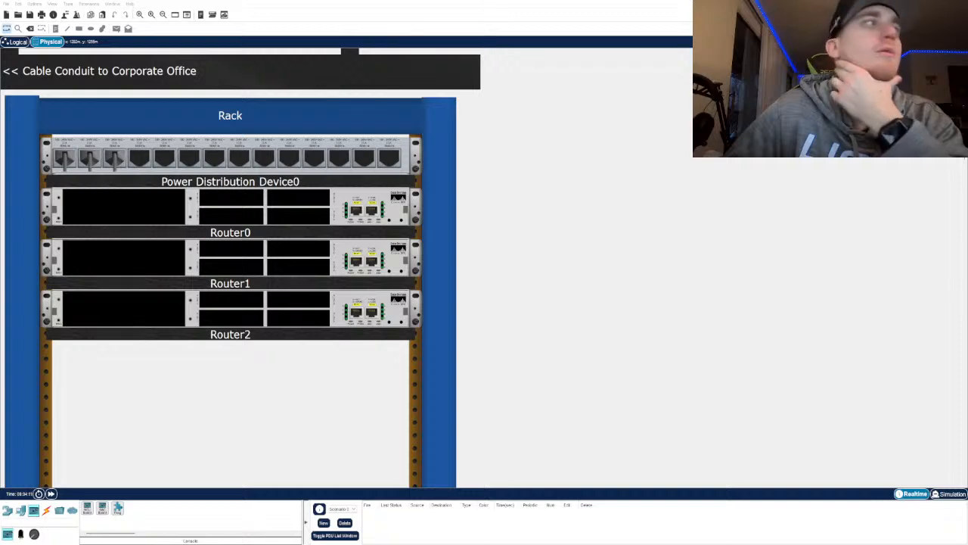
pyautogui.click(89, 511)
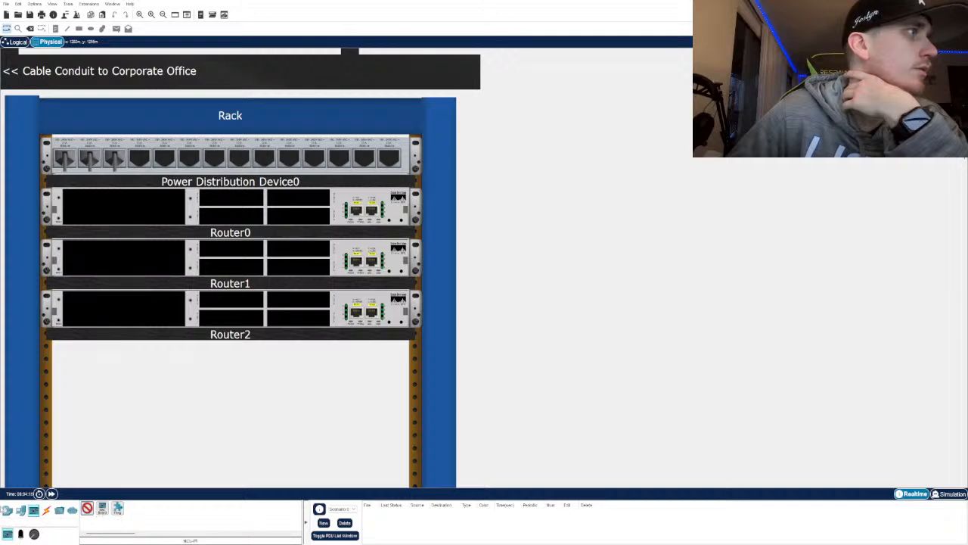
pyautogui.click(20, 510)
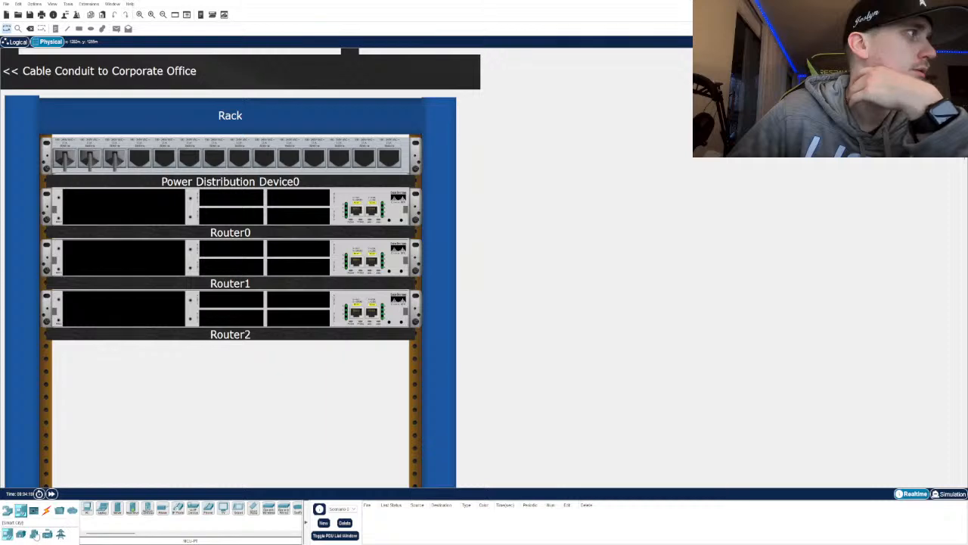
pyautogui.click(34, 534)
pyautogui.moveTo(107, 536); pyautogui.dragTo(178, 535)
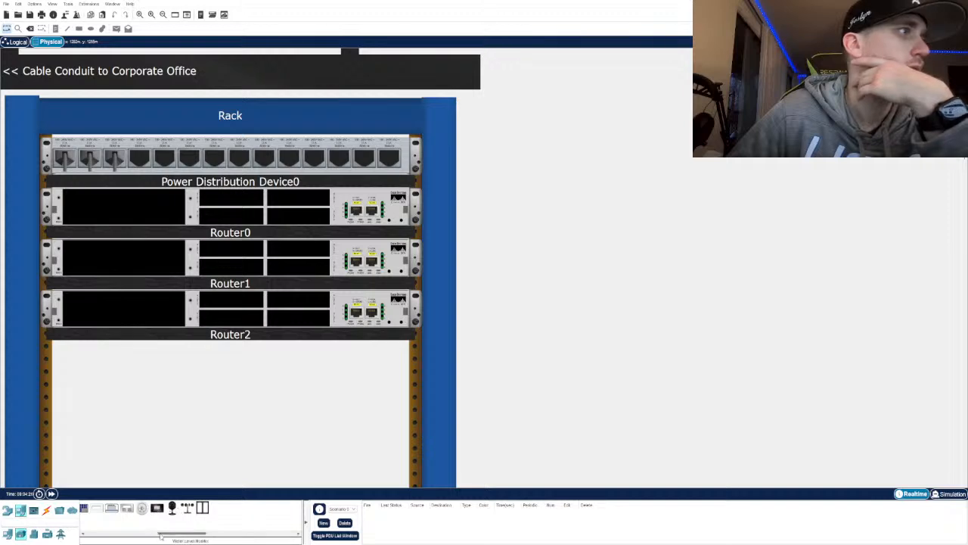
pyautogui.moveTo(160, 535); pyautogui.dragTo(135, 534)
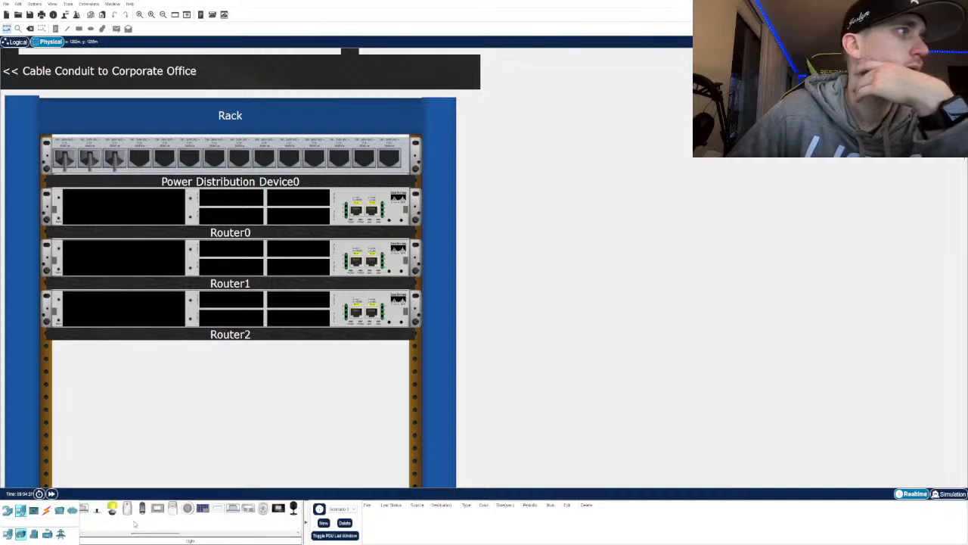
# Look through the power grid and network device catalogues, including switches, hubs, wireless devices, security and WAN emulation
pyautogui.click(47, 534)
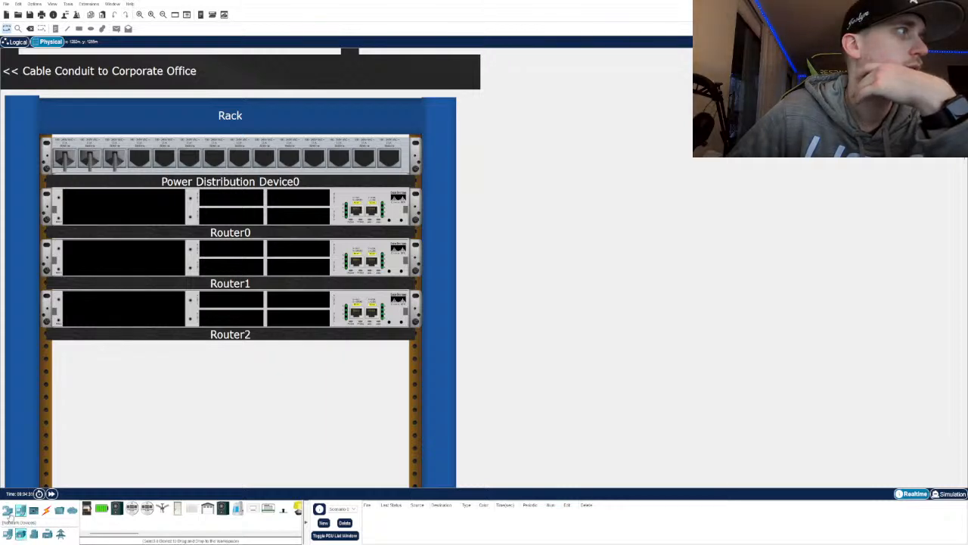
pyautogui.click(9, 513)
pyautogui.click(23, 534)
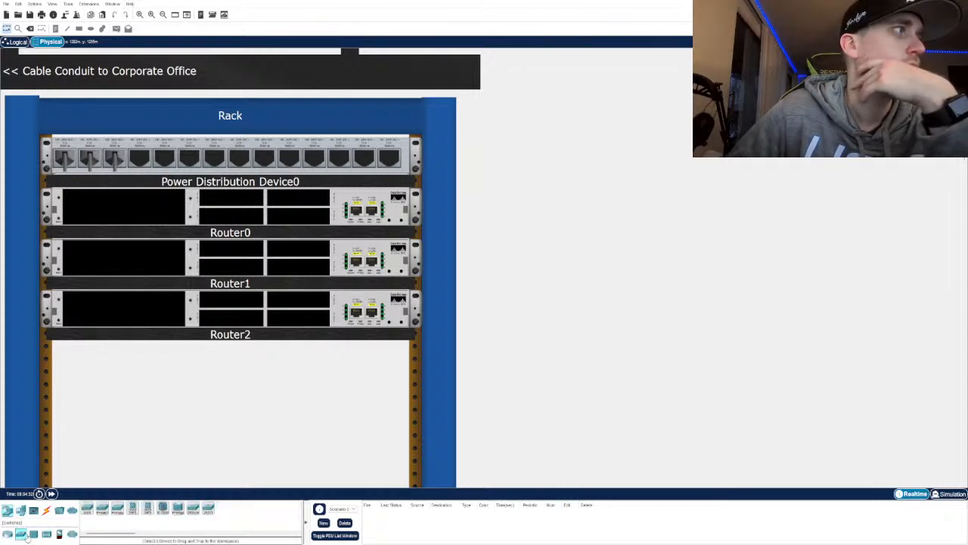
pyautogui.click(34, 534)
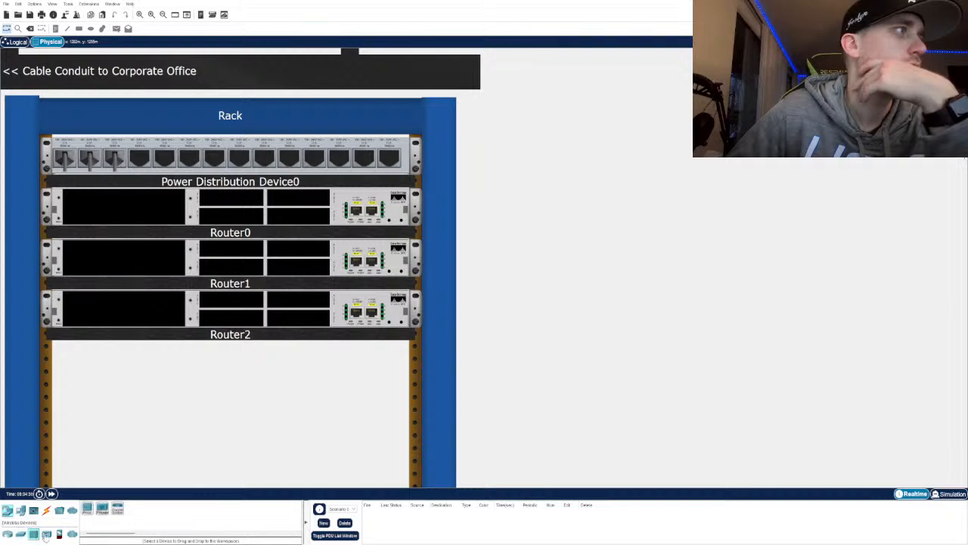
pyautogui.click(46, 534)
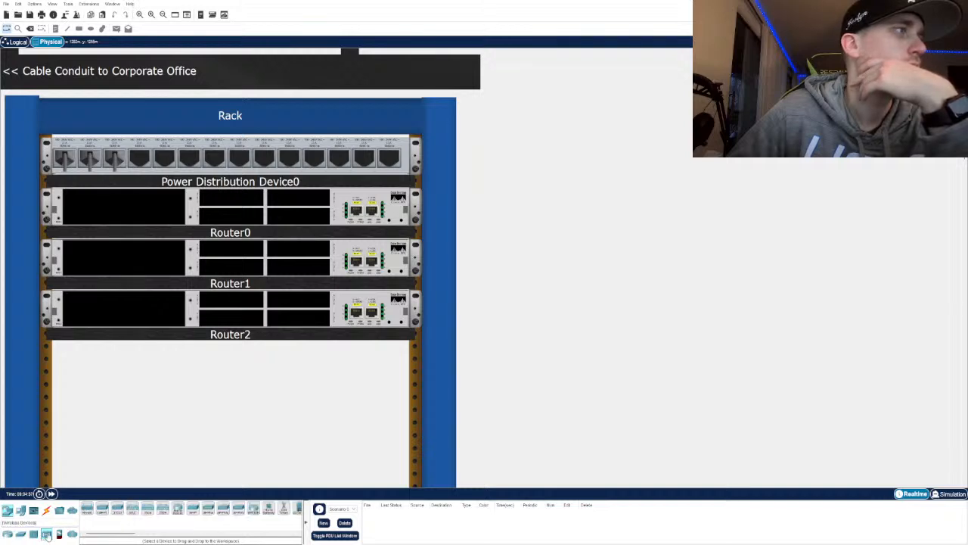
pyautogui.moveTo(127, 533); pyautogui.dragTo(154, 533)
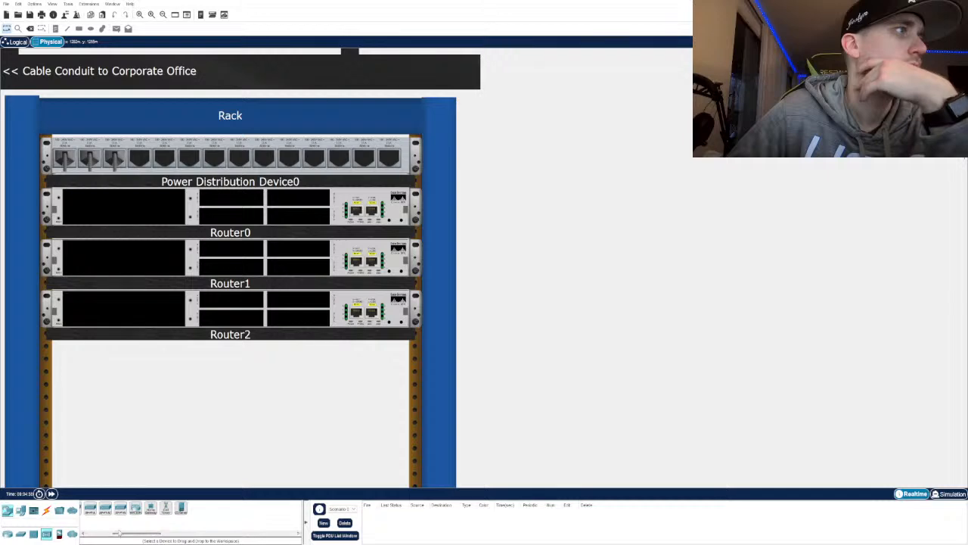
pyautogui.click(59, 534)
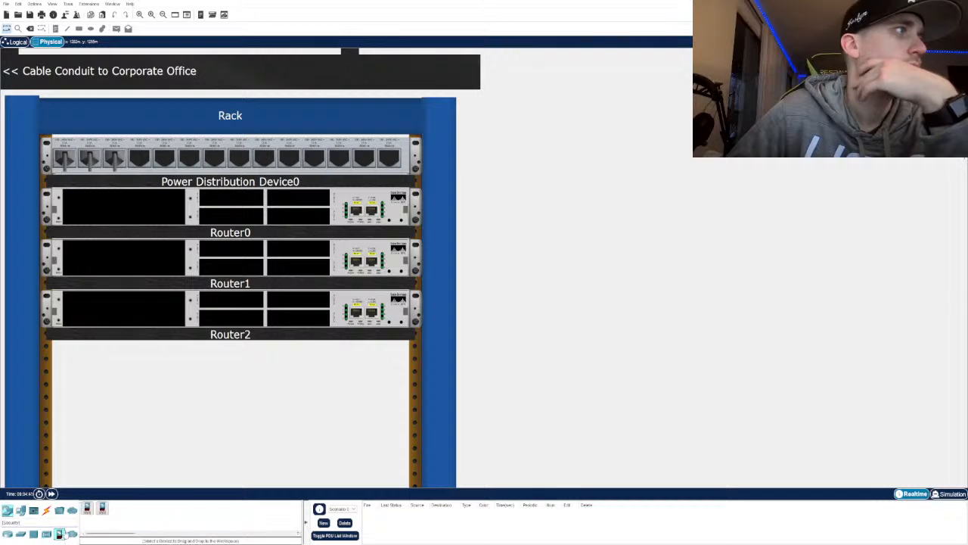
pyautogui.click(72, 534)
pyautogui.click(9, 512)
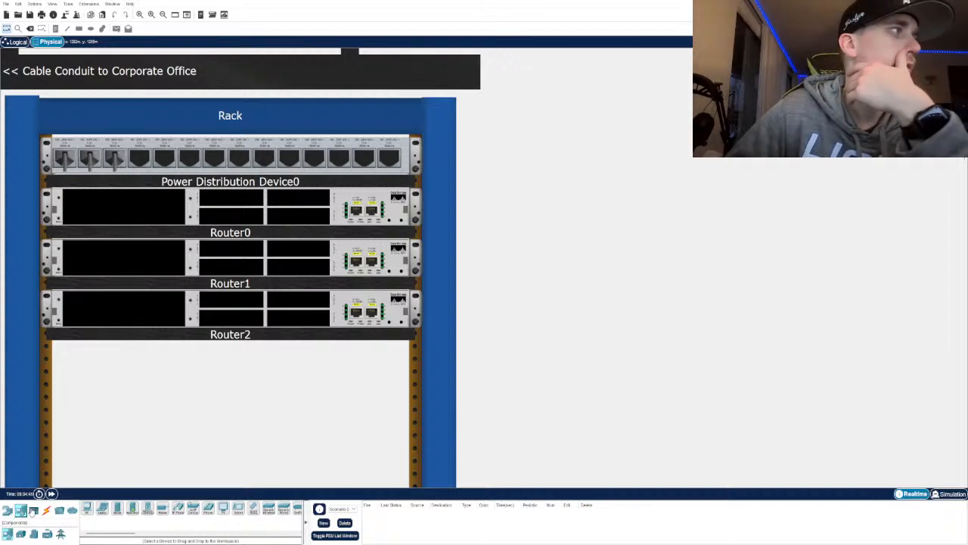
# Browse the component catalogue's boards, actuators and sensors, including the rest of the actuator list
pyautogui.click(33, 511)
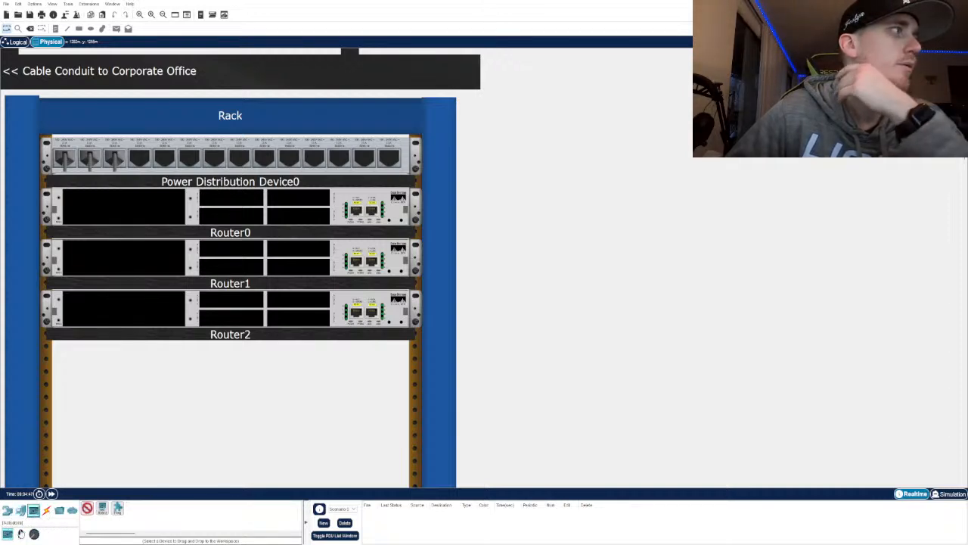
pyautogui.click(20, 533)
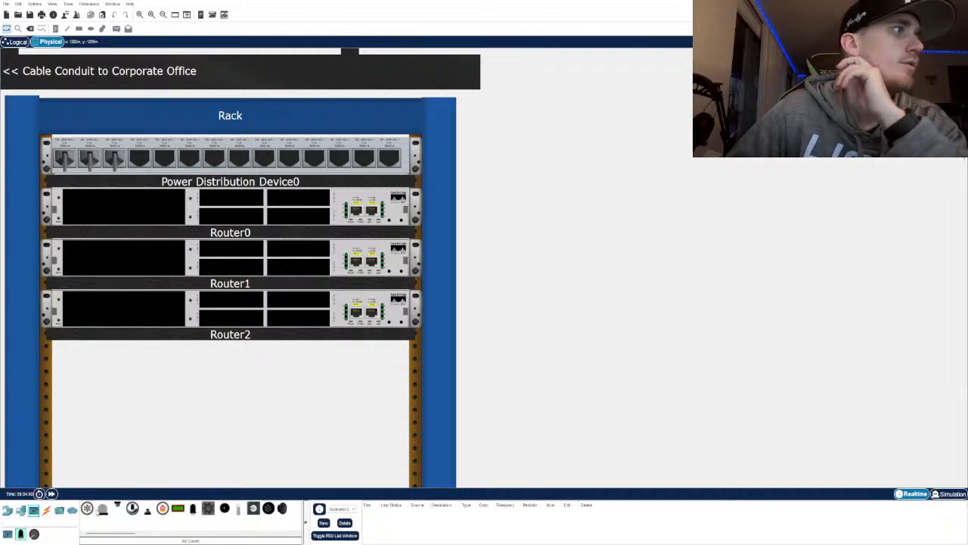
pyautogui.click(33, 533)
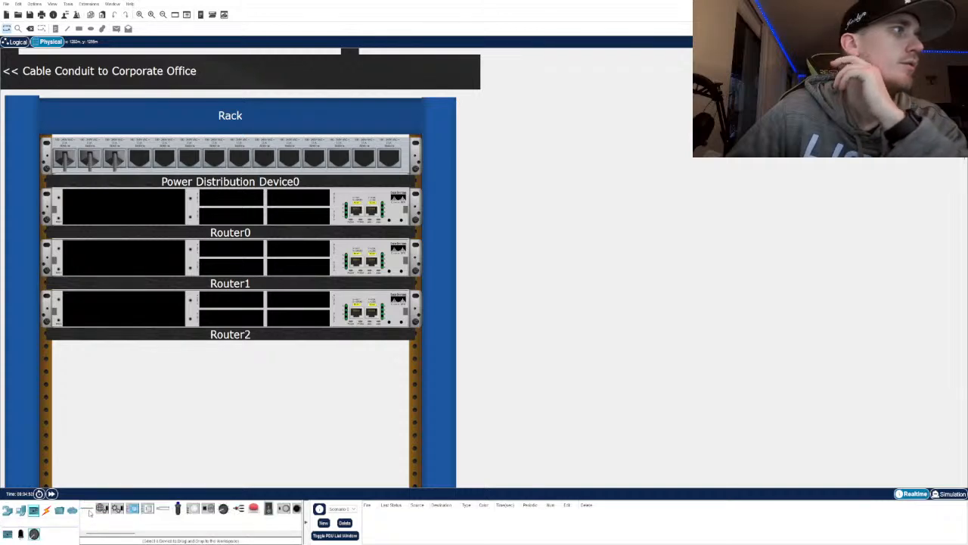
pyautogui.click(20, 534)
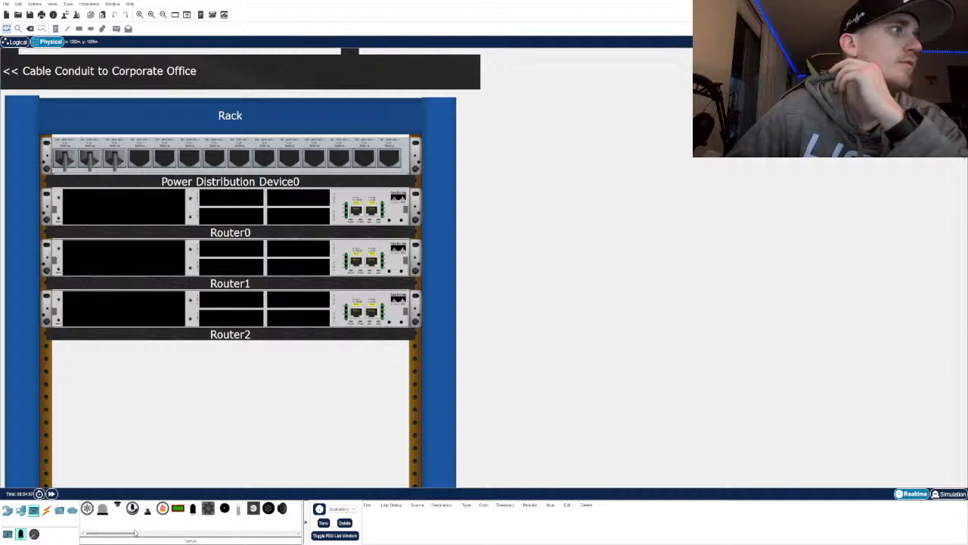
pyautogui.moveTo(125, 535); pyautogui.dragTo(155, 535)
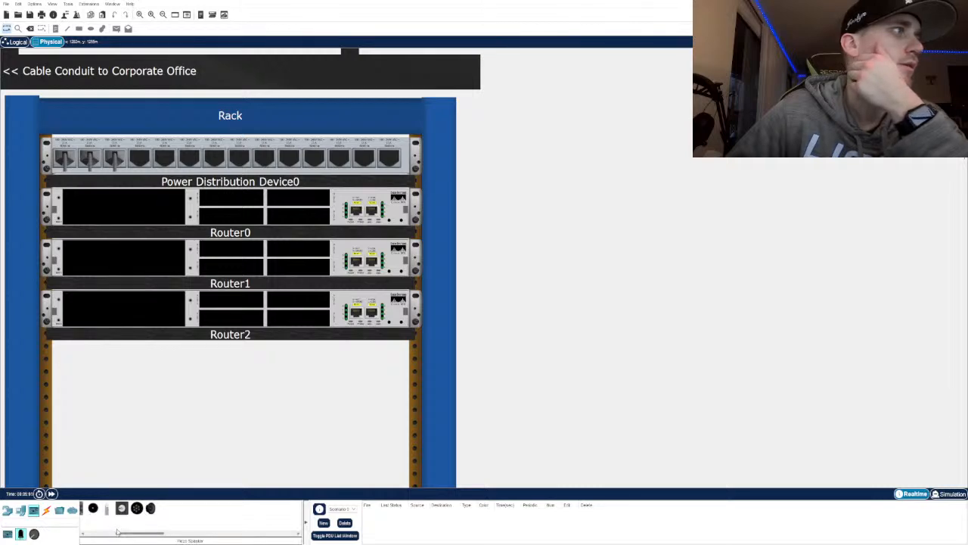
pyautogui.moveTo(128, 534); pyautogui.dragTo(114, 534)
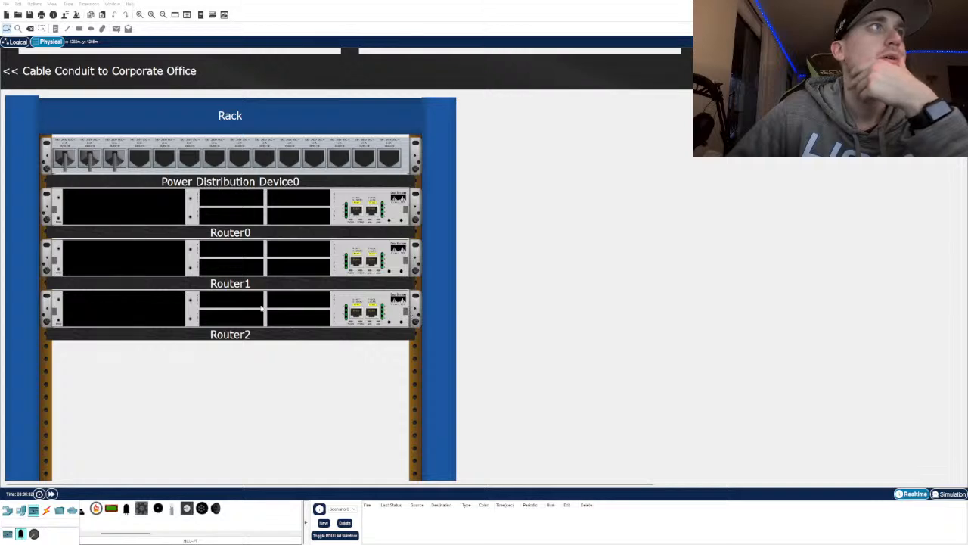
# Try to fit interface modules into the empty slots of Router0 and Router1 in the rack
pyautogui.moveTo(604, 392); pyautogui.dragTo(227, 200)
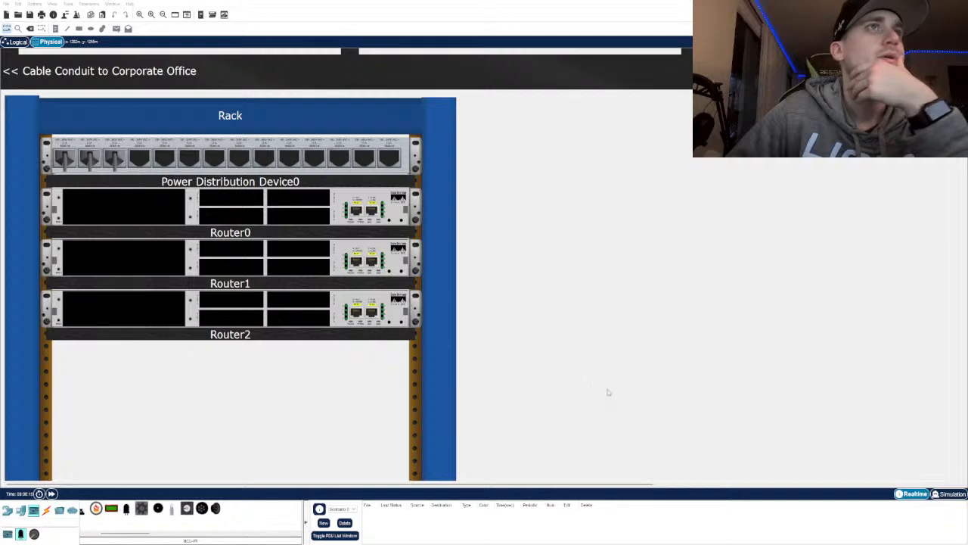
pyautogui.moveTo(608, 392); pyautogui.dragTo(161, 217)
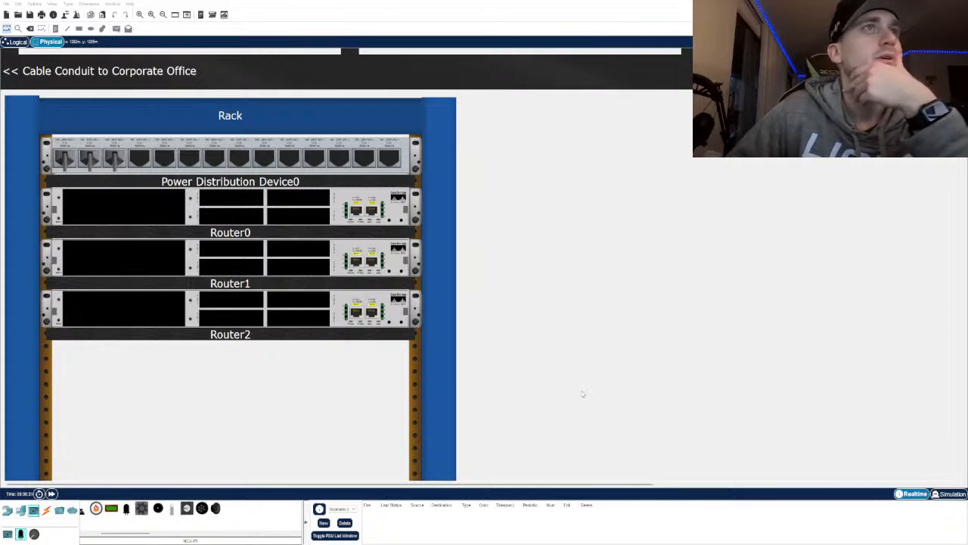
pyautogui.moveTo(412, 335); pyautogui.dragTo(245, 256)
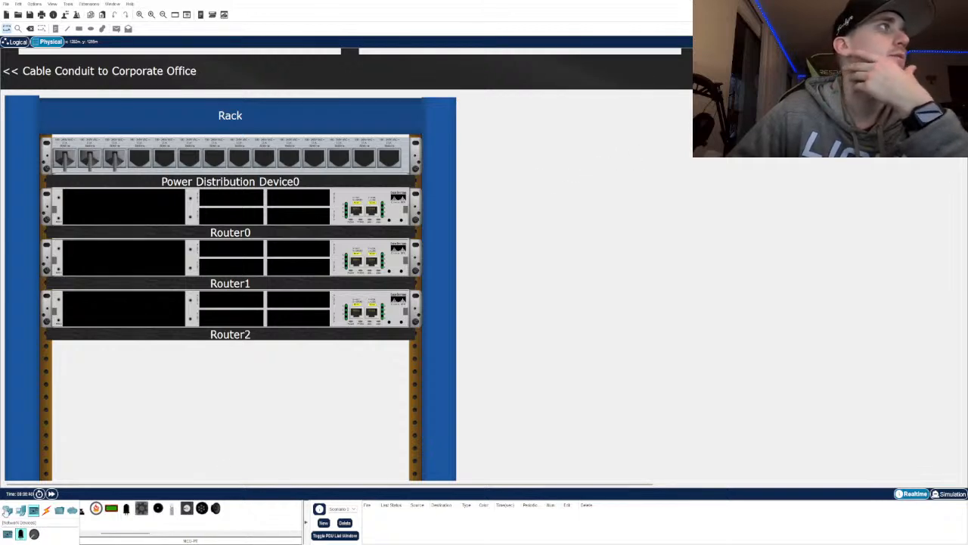
# Compare the logical topology with the physical rack and examine the routers' empty slots and ports up close
pyautogui.click(18, 41)
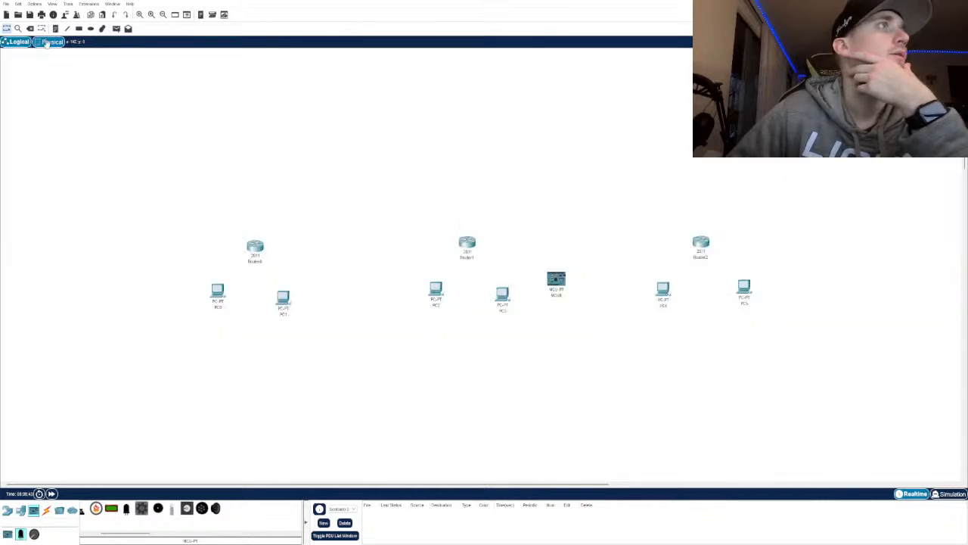
pyautogui.click(48, 41)
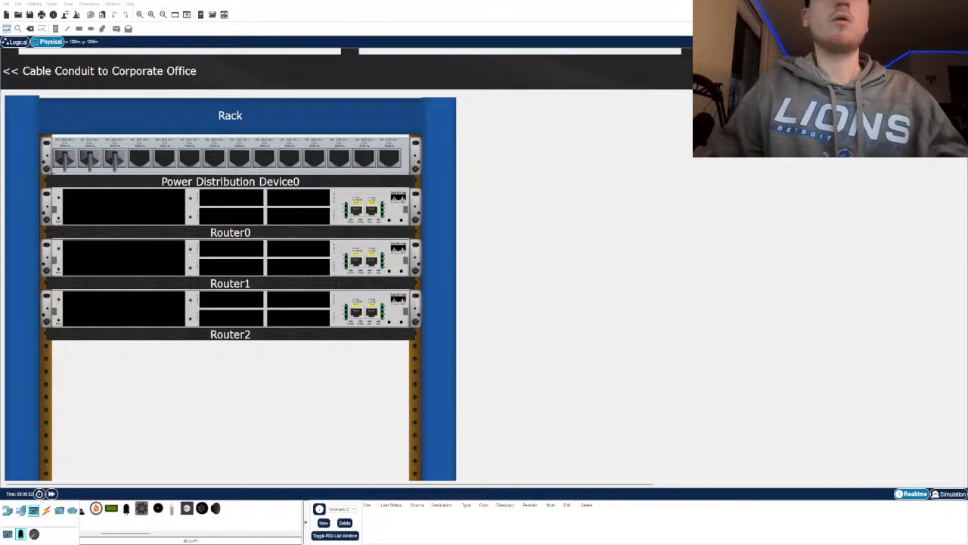
pyautogui.click(18, 41)
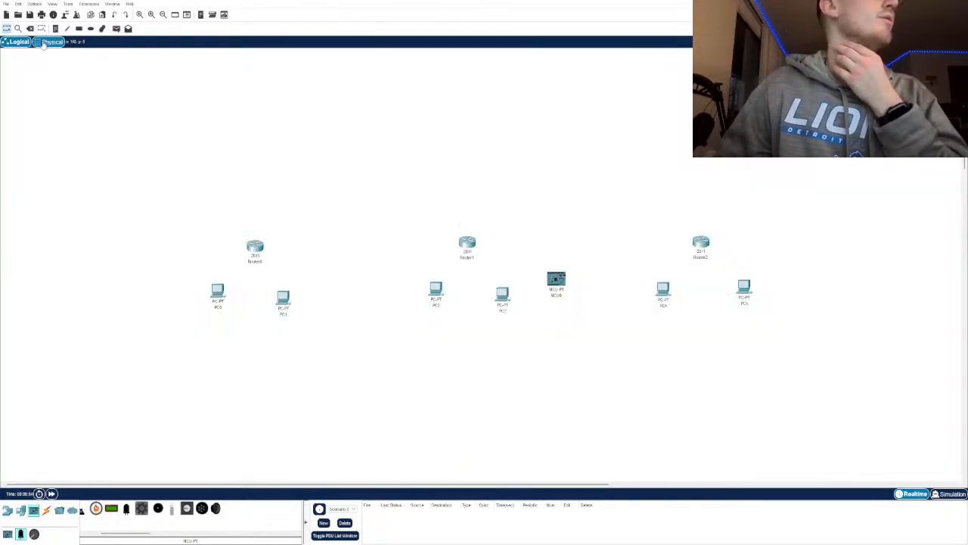
pyautogui.click(44, 42)
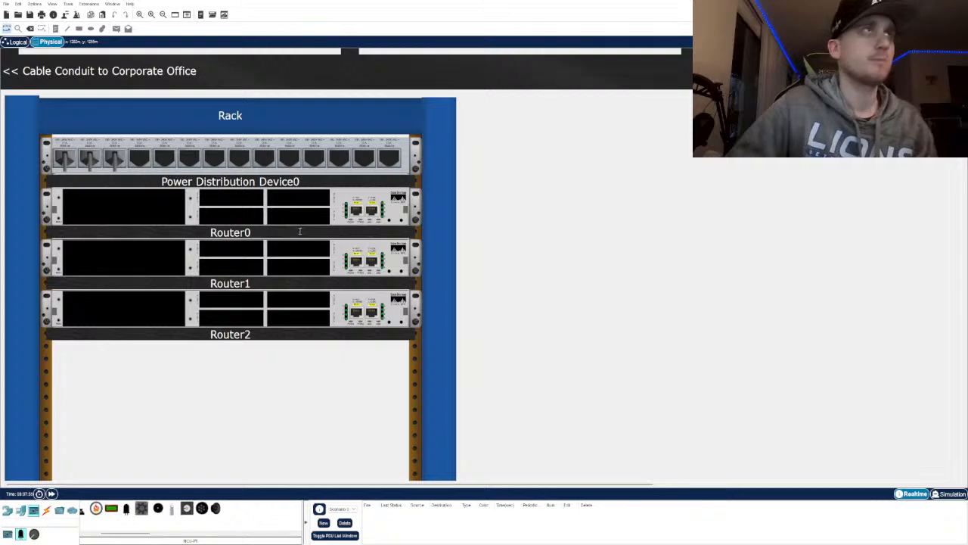
pyautogui.scroll(2, 300, 231)
pyautogui.scroll(-1, 299, 234)
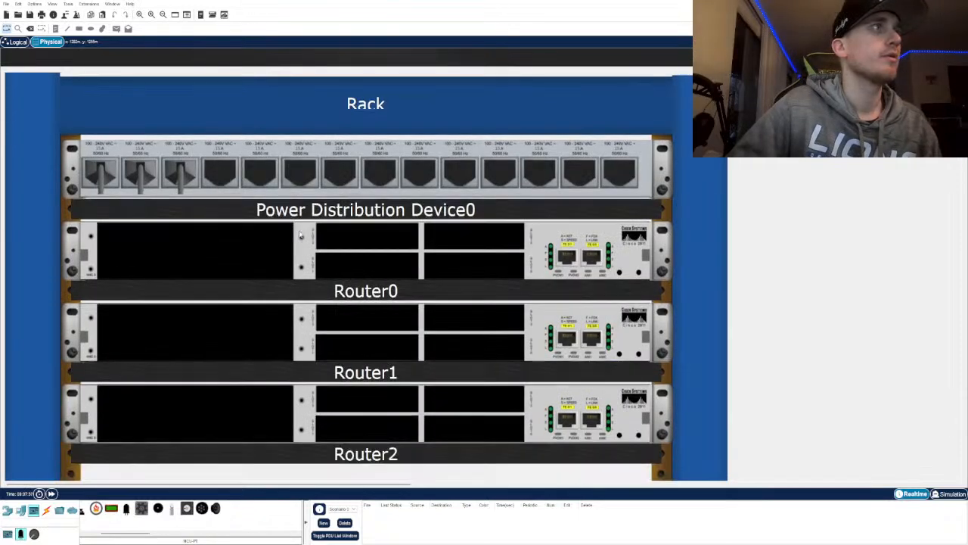
pyautogui.scroll(-2, 341, 268)
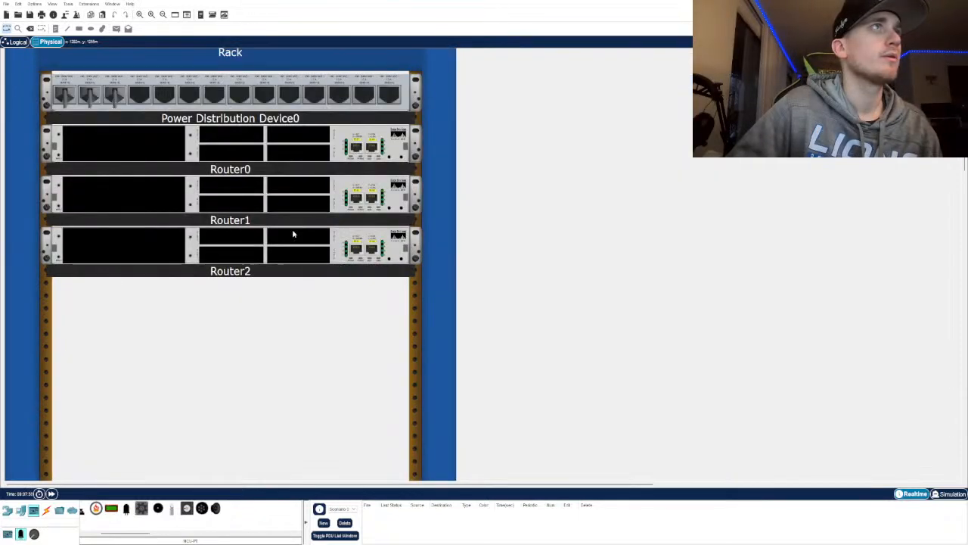
pyautogui.scroll(2, 292, 235)
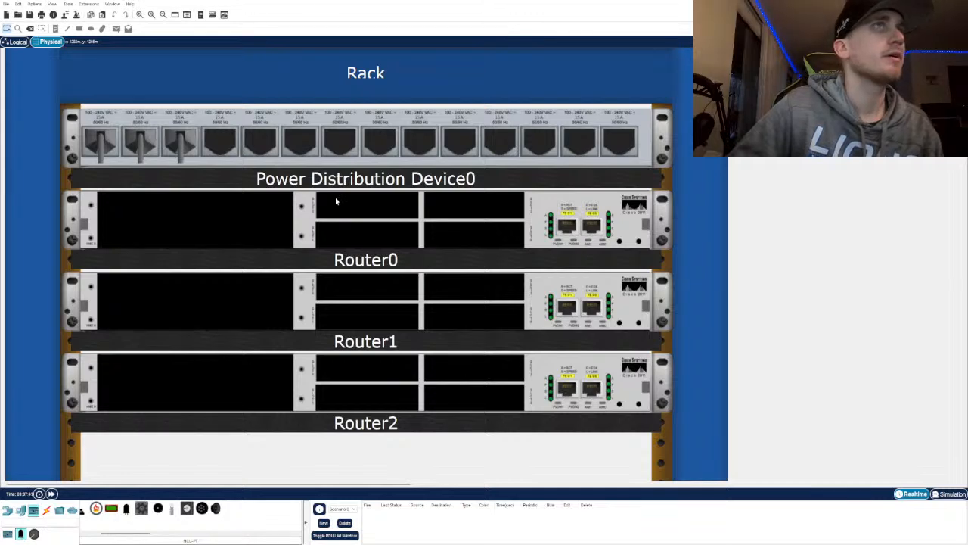
pyautogui.scroll(-2, 333, 216)
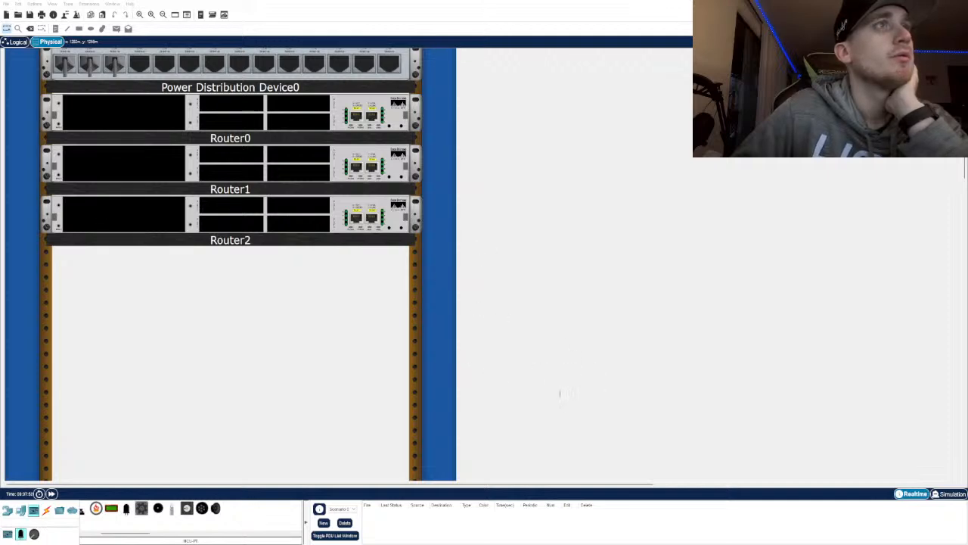
# Install an interface card in the upper-left small expansion slot of Router0, Router1 and Router2
pyautogui.moveTo(583, 391); pyautogui.dragTo(464, 220)
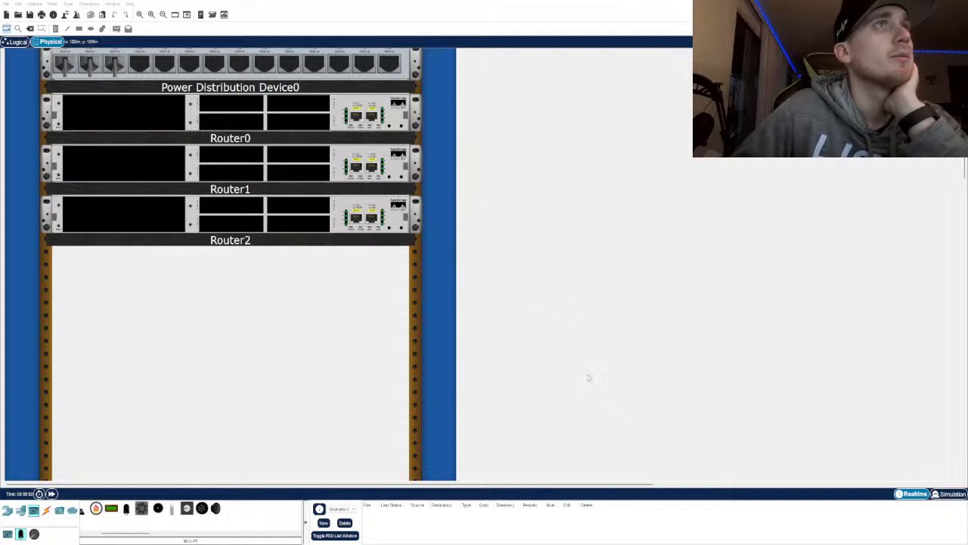
pyautogui.moveTo(592, 392); pyautogui.dragTo(520, 206)
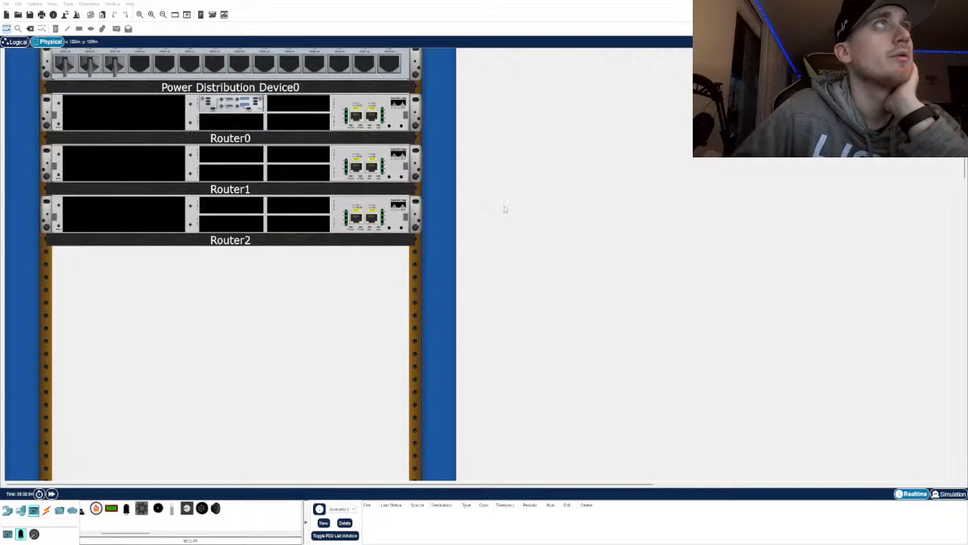
pyautogui.moveTo(610, 388); pyautogui.dragTo(241, 155)
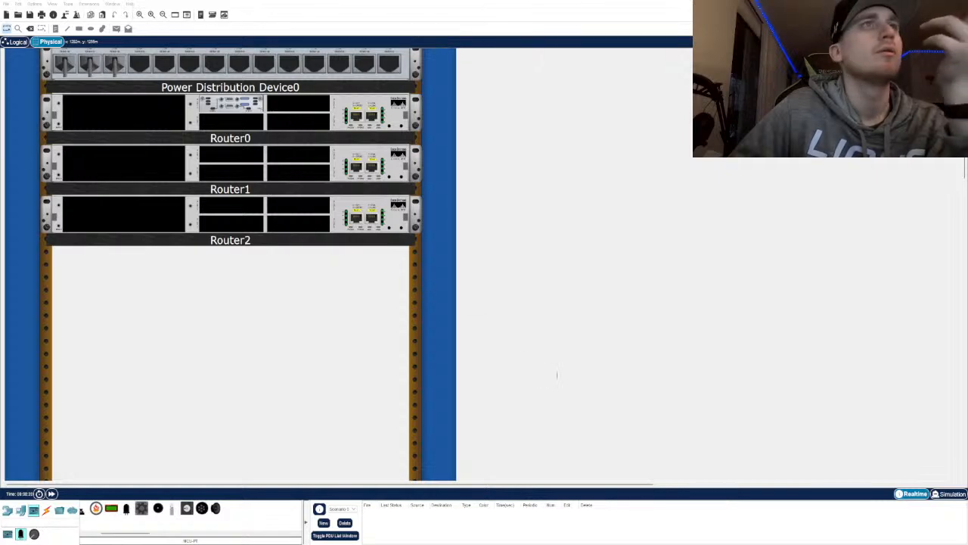
pyautogui.moveTo(557, 375); pyautogui.dragTo(238, 155)
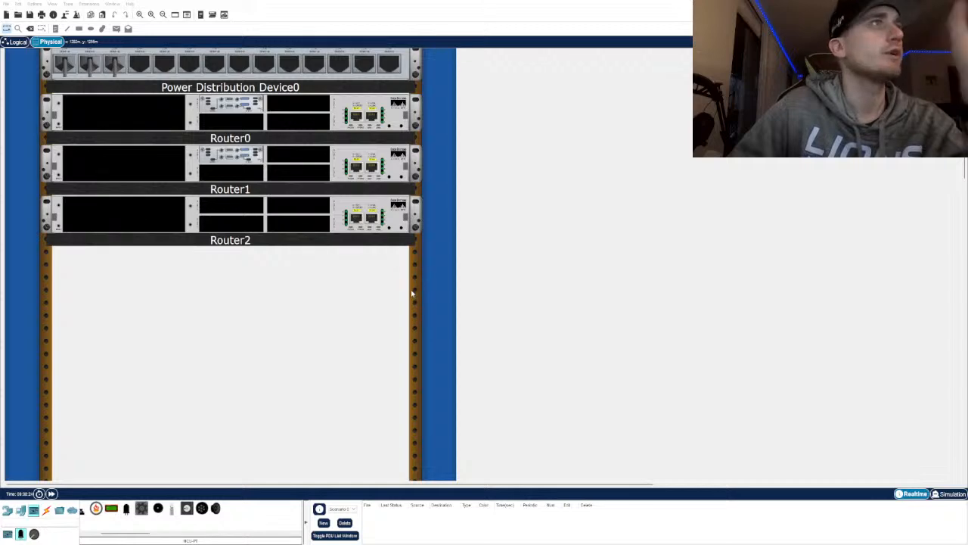
pyautogui.moveTo(601, 387); pyautogui.dragTo(236, 214)
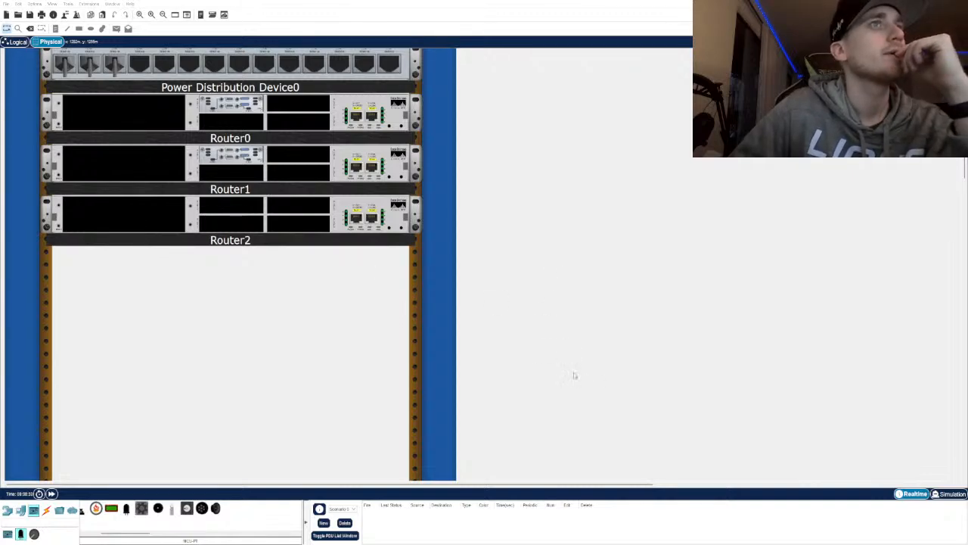
pyautogui.moveTo(587, 385); pyautogui.dragTo(227, 206)
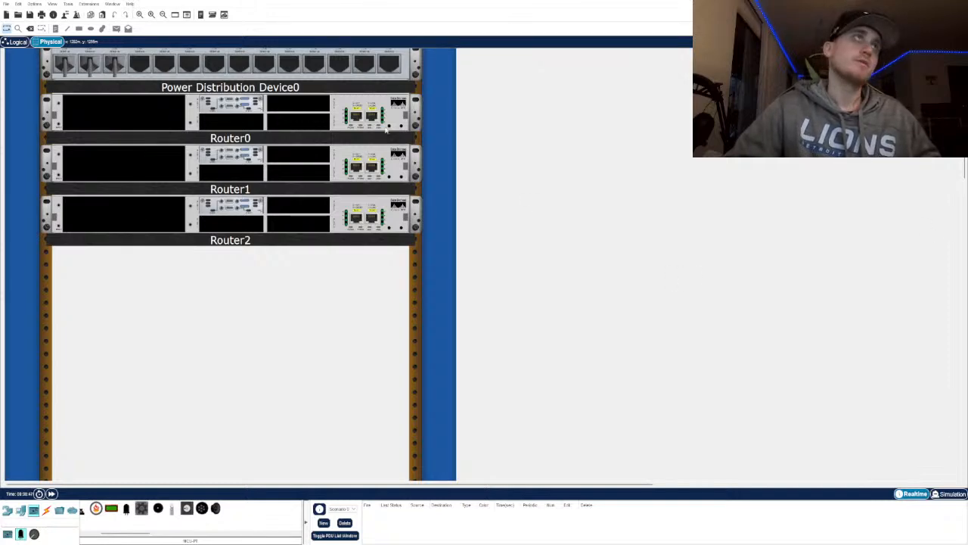
# Inspect the whole rack to check the cards fitted in the three routers
pyautogui.scroll(-4, 499, 129)
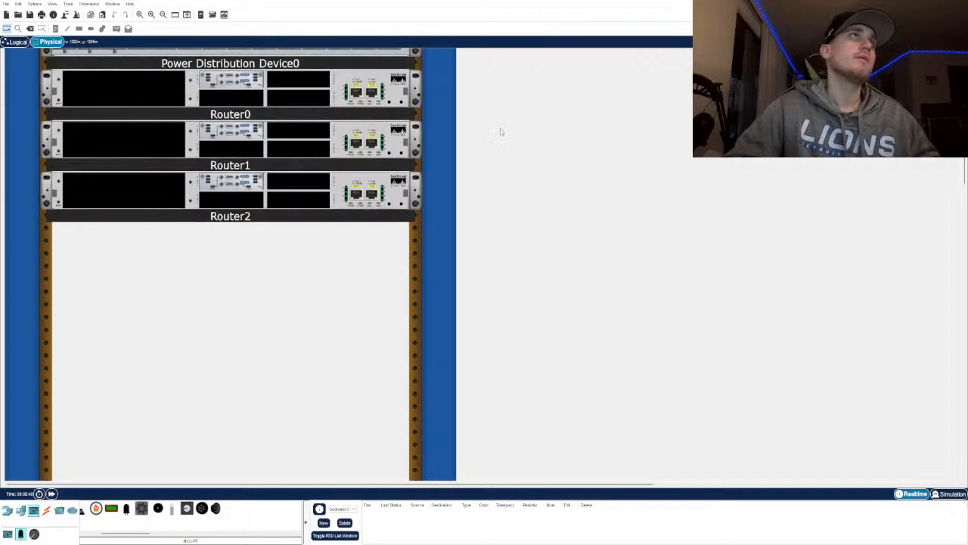
pyautogui.scroll(4, 488, 148)
pyautogui.scroll(3, 576, 217)
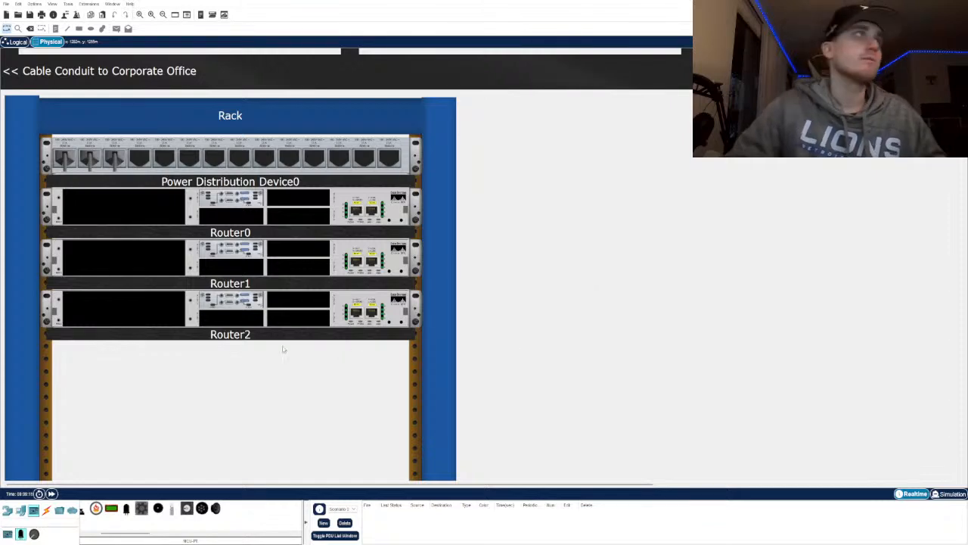
pyautogui.scroll(-3, 283, 349)
pyautogui.scroll(3, 283, 349)
pyautogui.scroll(-1, 283, 350)
pyautogui.scroll(1, 283, 349)
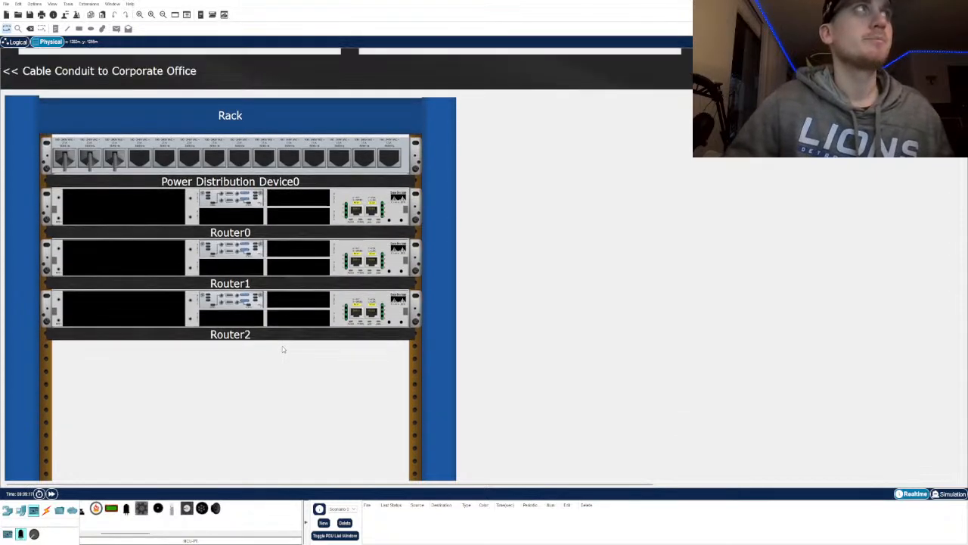
# Return to the logical topology and delete the stray MCU-PT device beside PC3
pyautogui.click(16, 42)
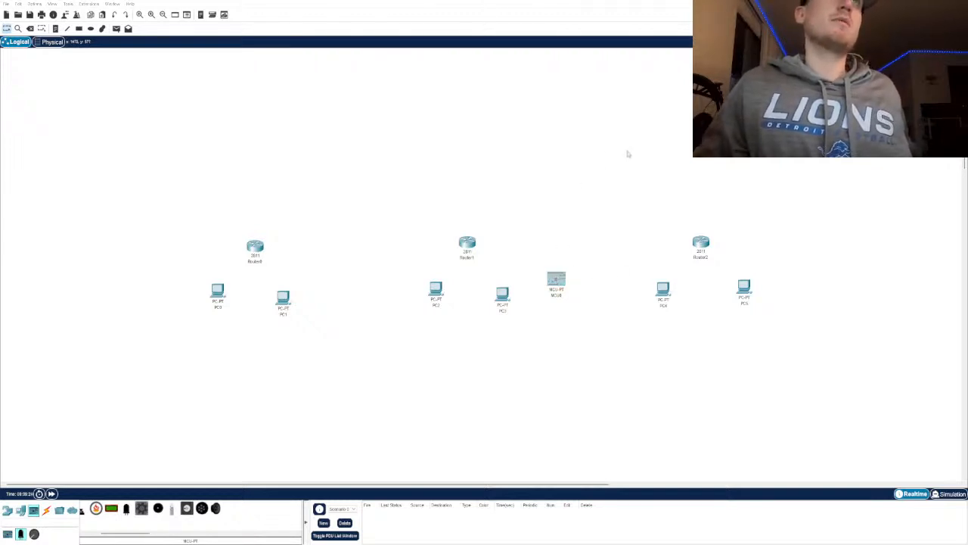
pyautogui.click(30, 28)
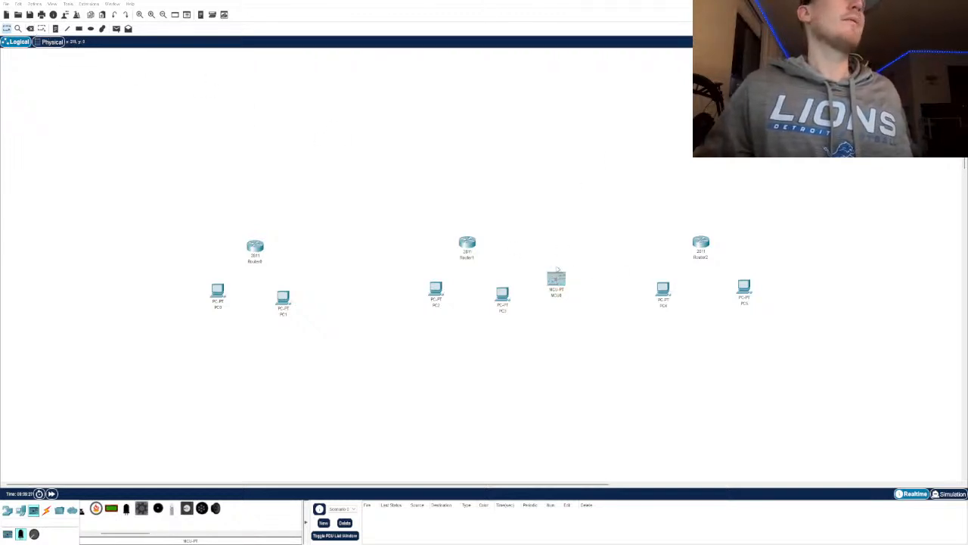
pyautogui.click(556, 280)
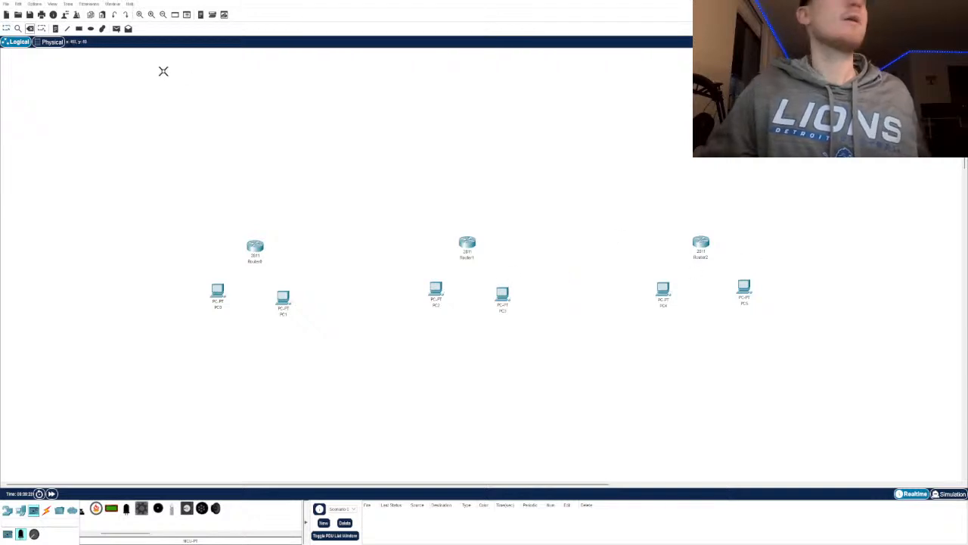
pyautogui.click(8, 28)
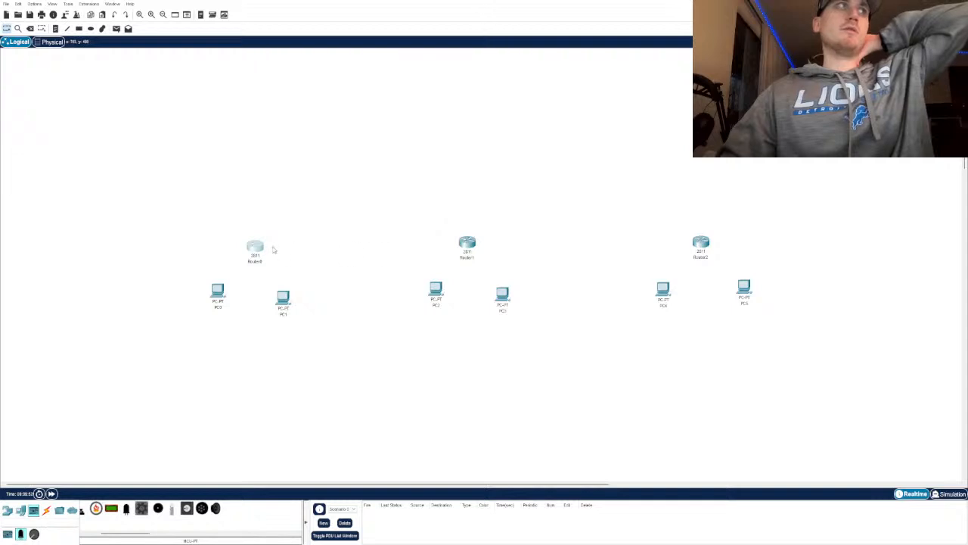
# Try to connect Router0 to Router1 with an automatically chosen connection and examine the cable in the physical rack
pyautogui.click(47, 511)
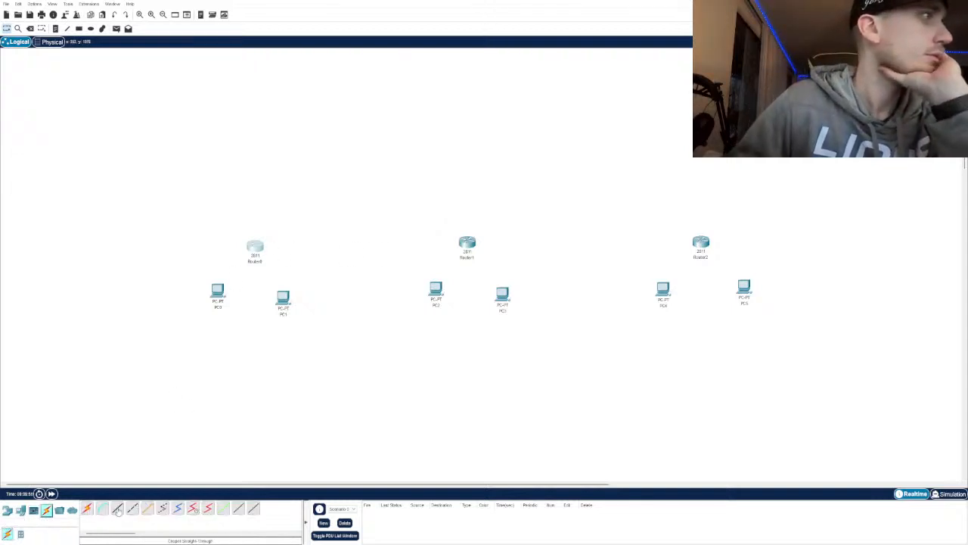
pyautogui.click(87, 508)
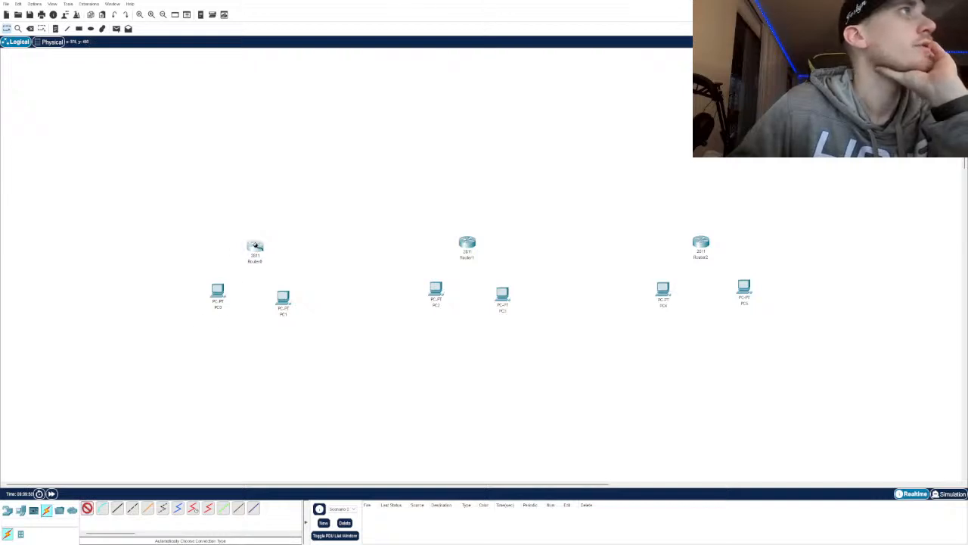
pyautogui.click(255, 247)
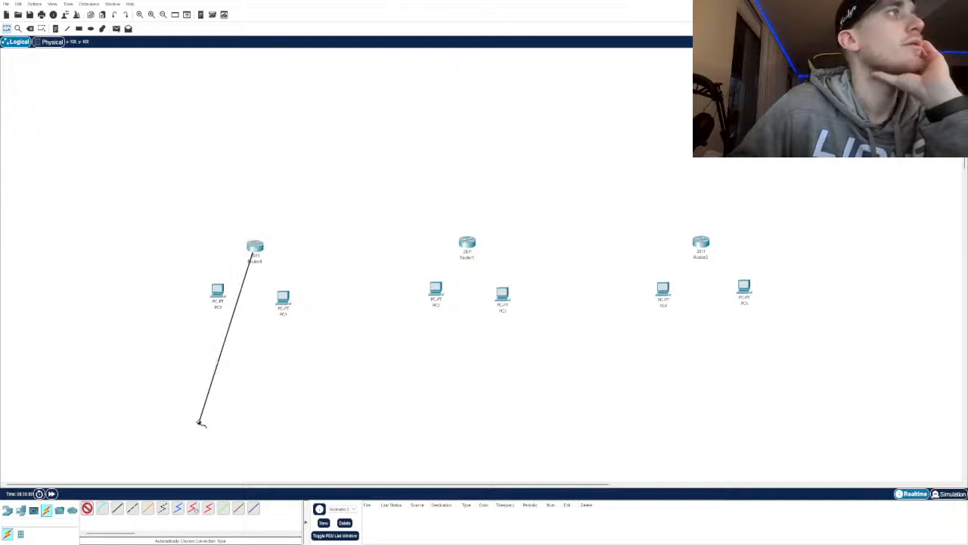
pyautogui.click(467, 242)
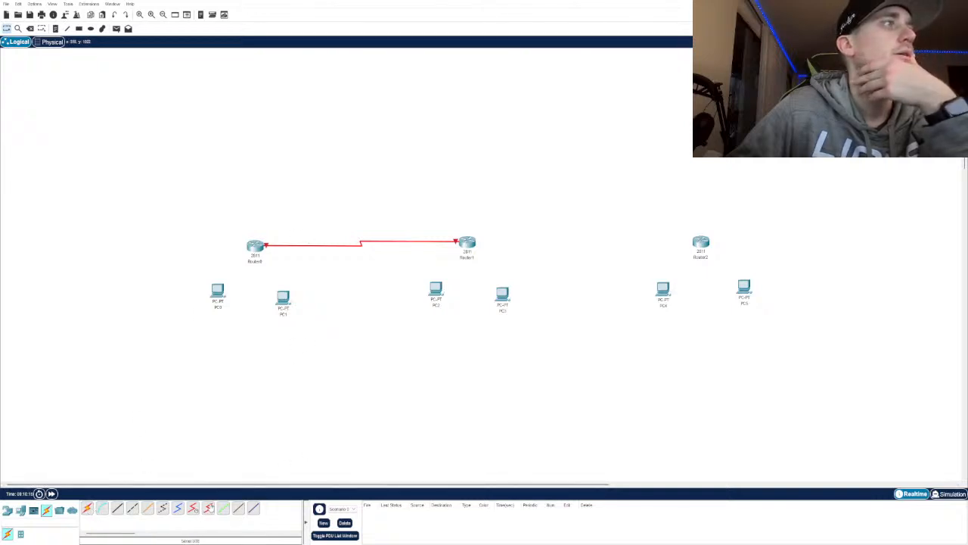
pyautogui.click(208, 508)
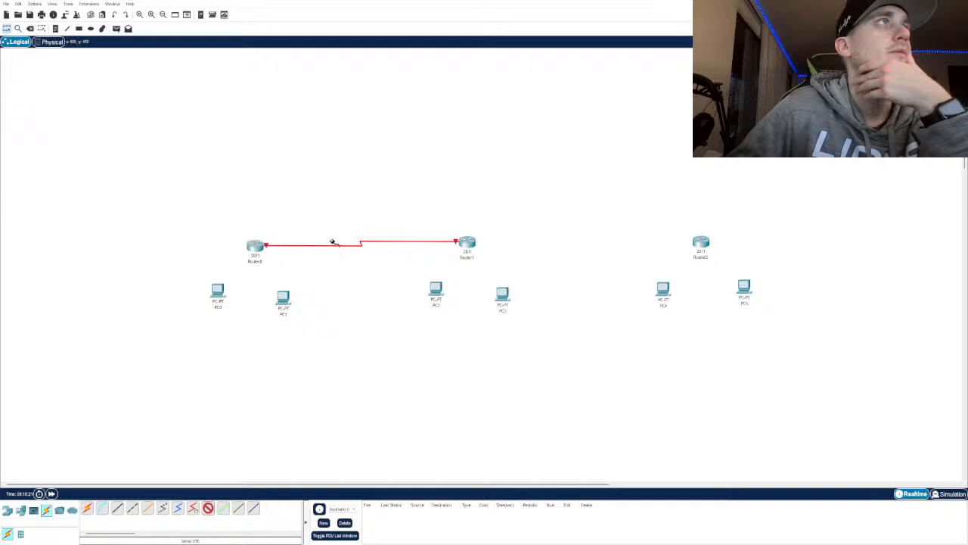
pyautogui.click(52, 41)
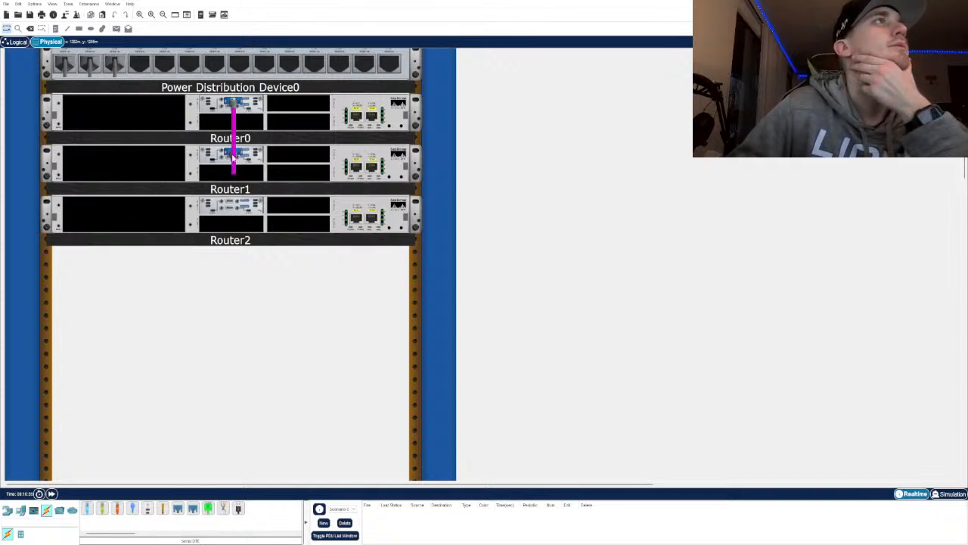
# Delete the automatically chosen link between Router0 and Router1 in the logical topology
pyautogui.click(17, 42)
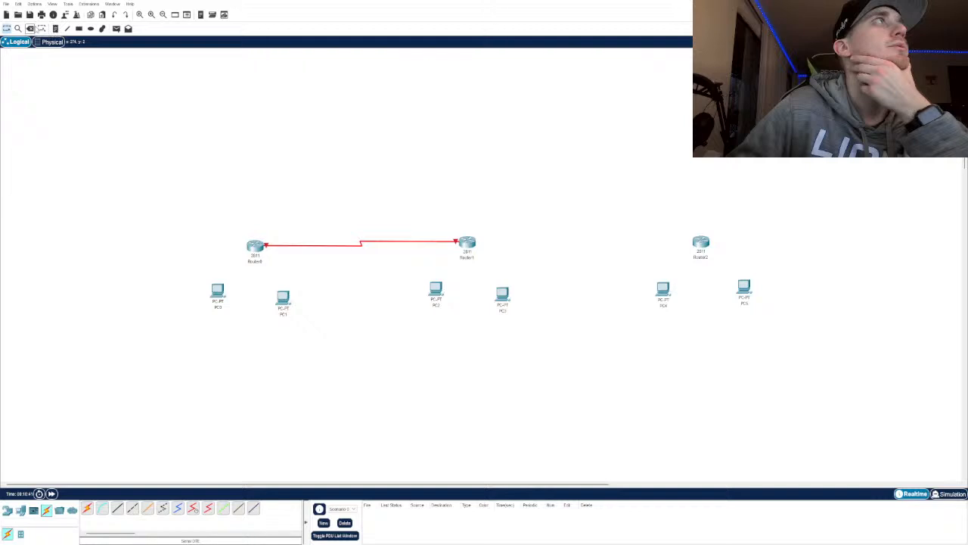
pyautogui.click(31, 28)
pyautogui.click(317, 242)
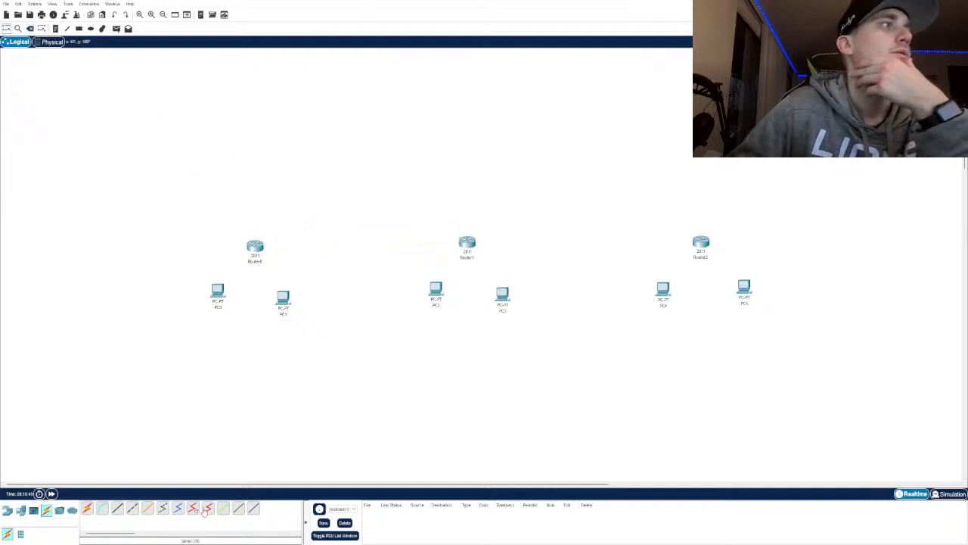
# Connect Router0 to Router1 with a Serial DTE cable
pyautogui.click(208, 507)
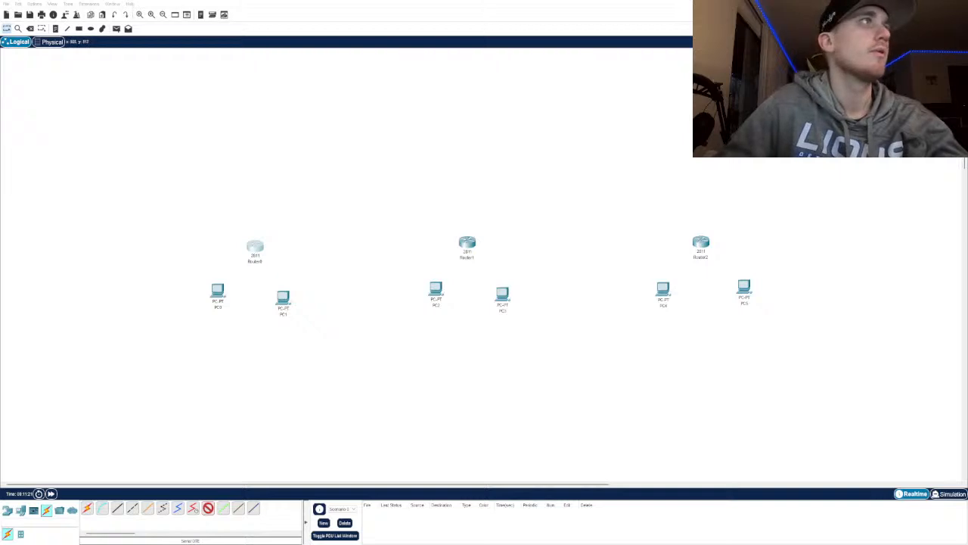
pyautogui.click(275, 258)
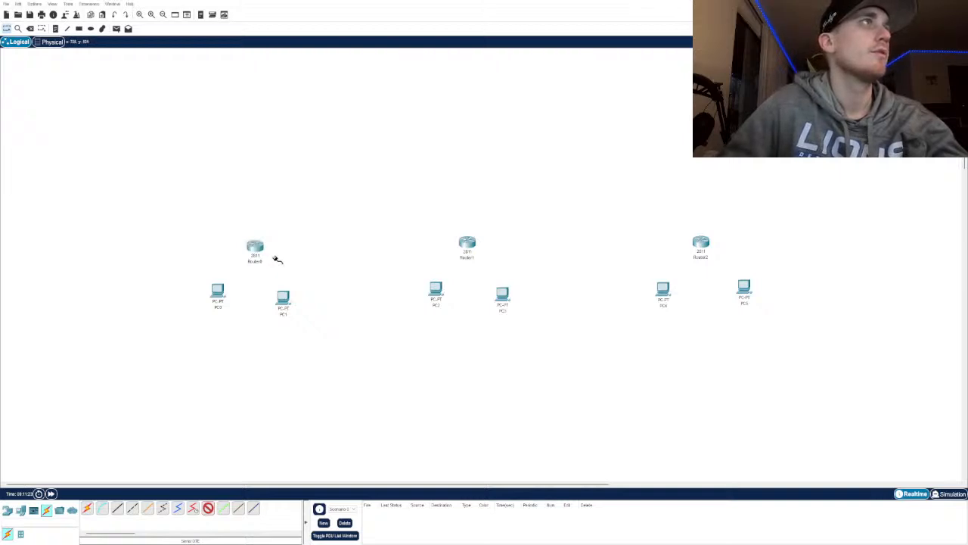
pyautogui.click(261, 249)
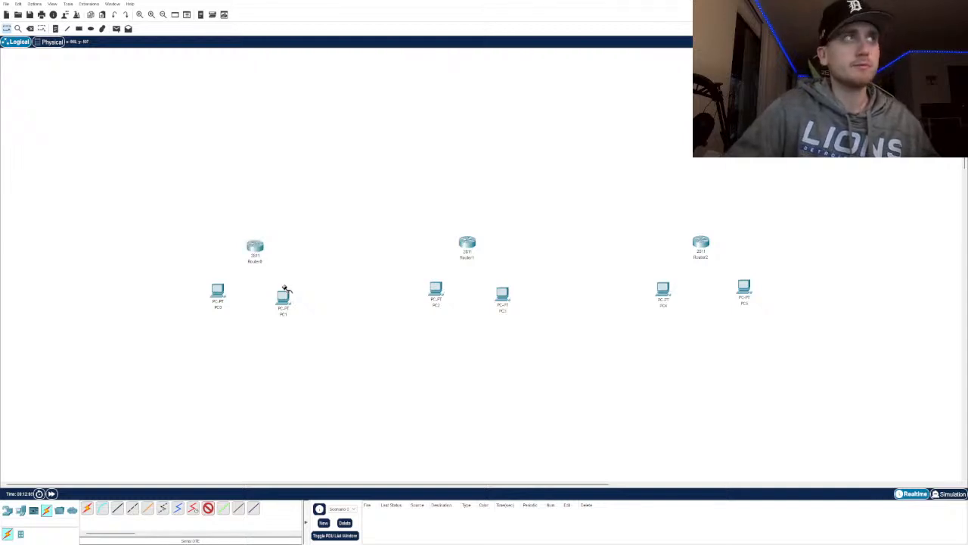
pyautogui.click(467, 246)
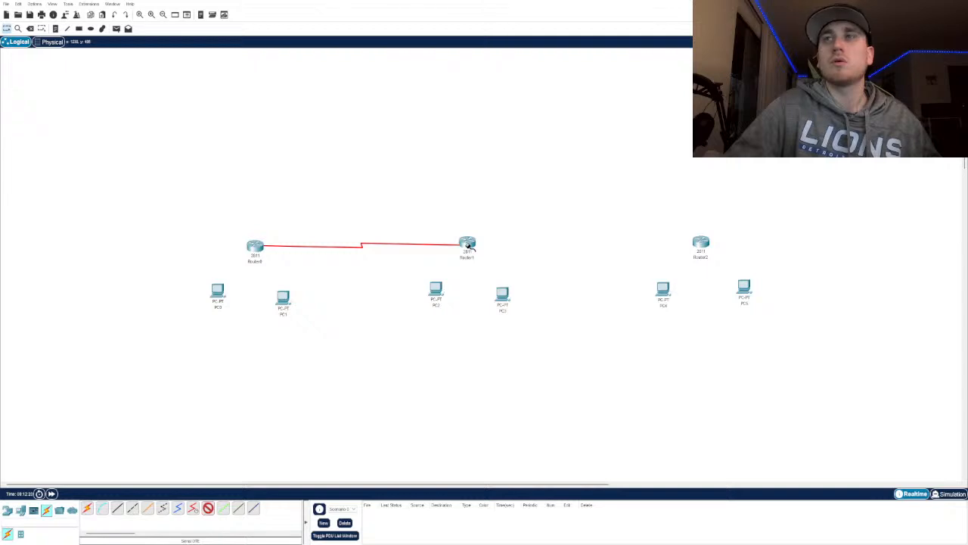
pyautogui.click(468, 244)
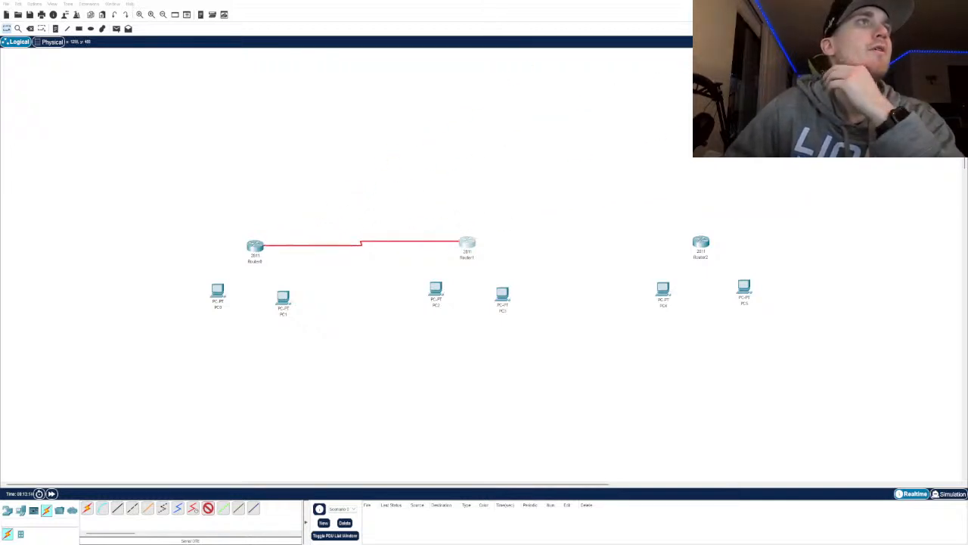
pyautogui.click(466, 243)
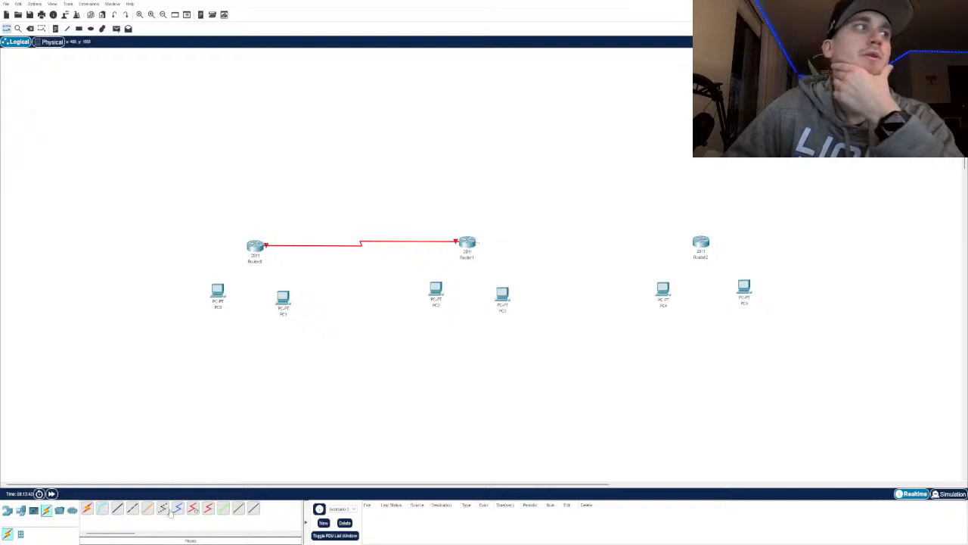
# Connect Router0 to Router2 with a Serial DTE cable and move both routers higher than Router1 to form a triangle
pyautogui.click(207, 512)
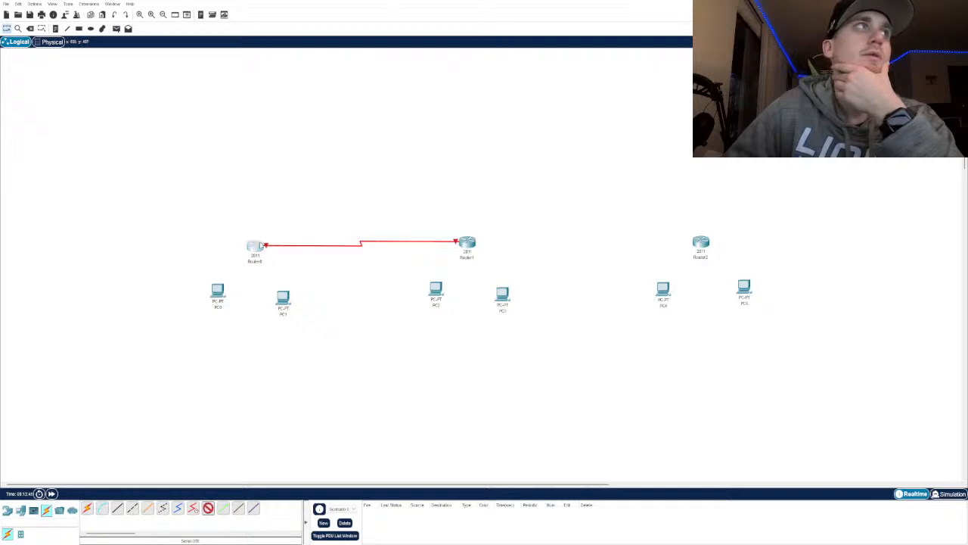
pyautogui.click(257, 247)
pyautogui.click(701, 244)
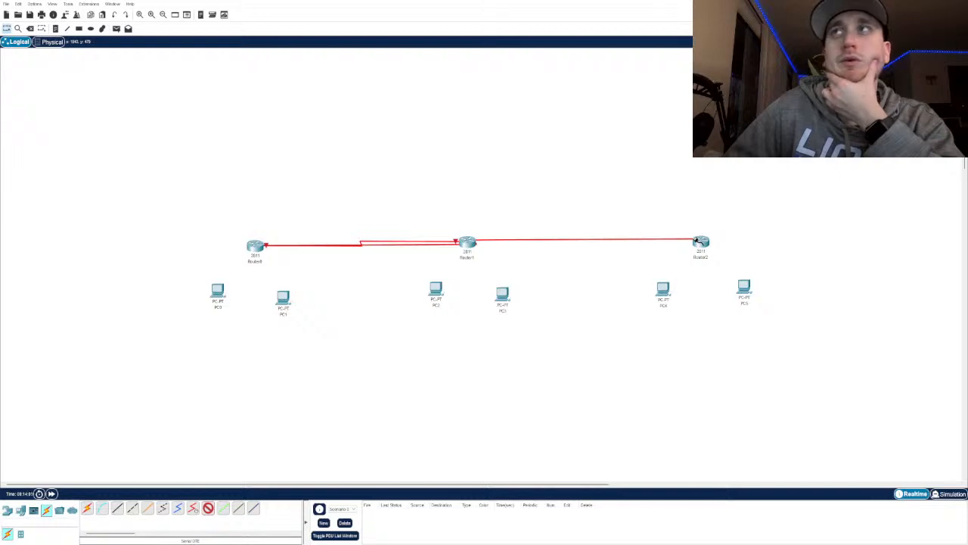
pyautogui.click(696, 241)
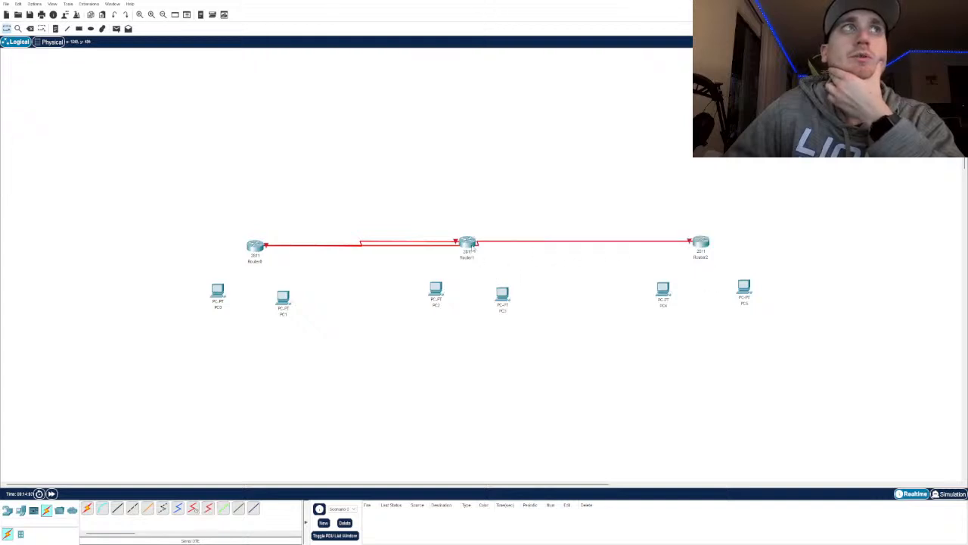
pyautogui.moveTo(701, 249); pyautogui.dragTo(702, 188)
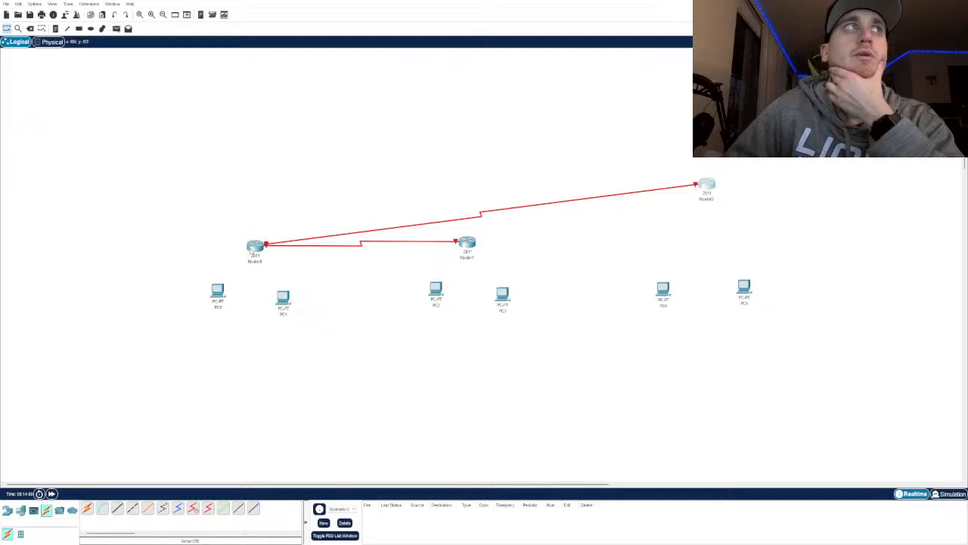
pyautogui.moveTo(251, 250); pyautogui.dragTo(261, 181)
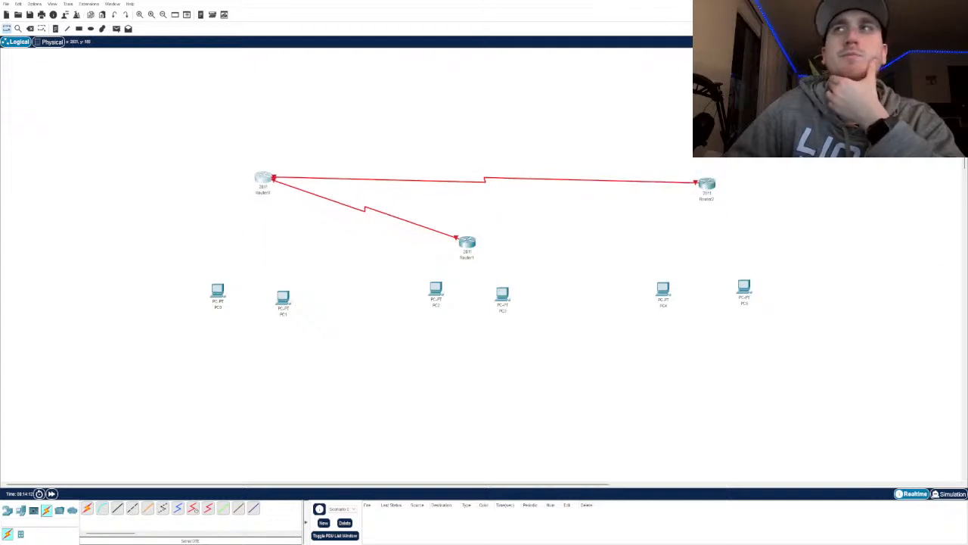
# Connect Router1 to Router2 with a Serial DTE cable to complete the router triangle
pyautogui.click(467, 244)
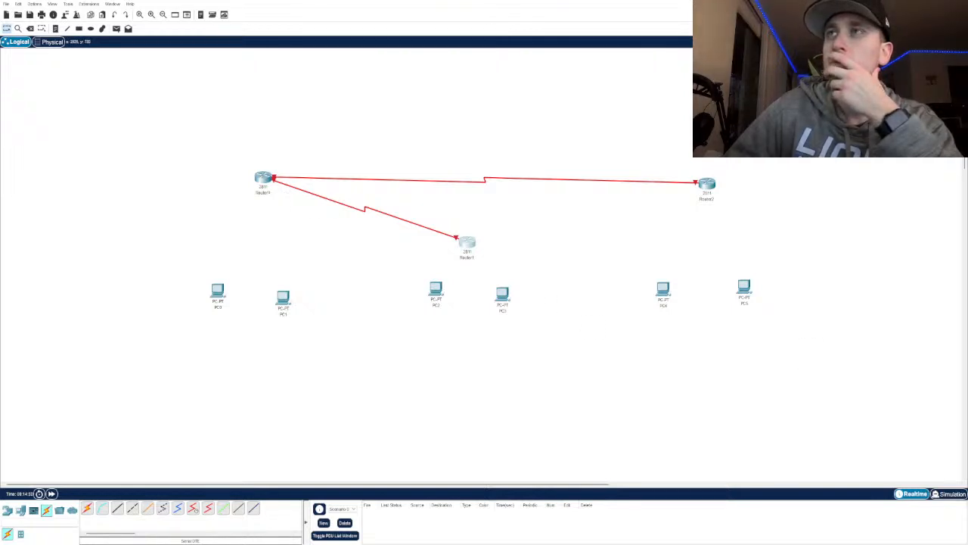
pyautogui.click(207, 509)
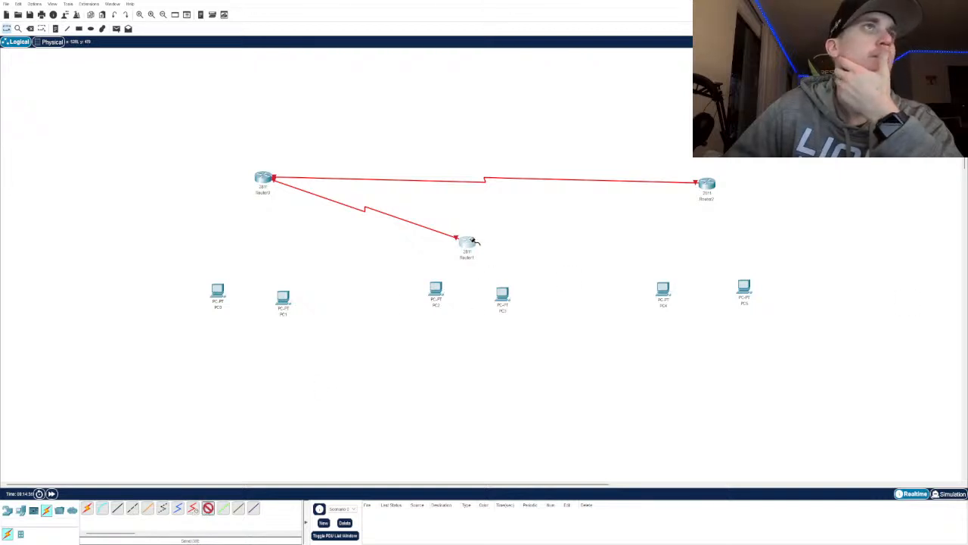
pyautogui.click(467, 244)
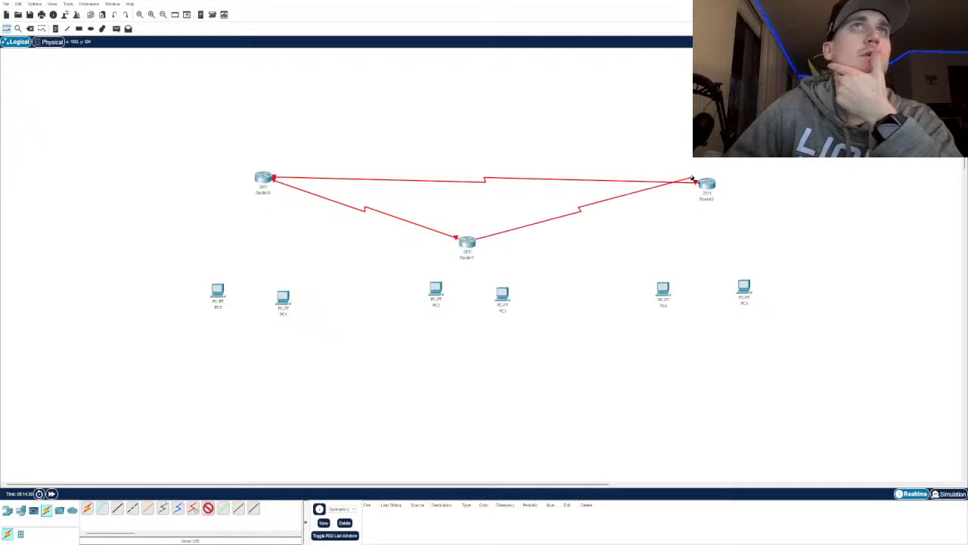
pyautogui.click(704, 185)
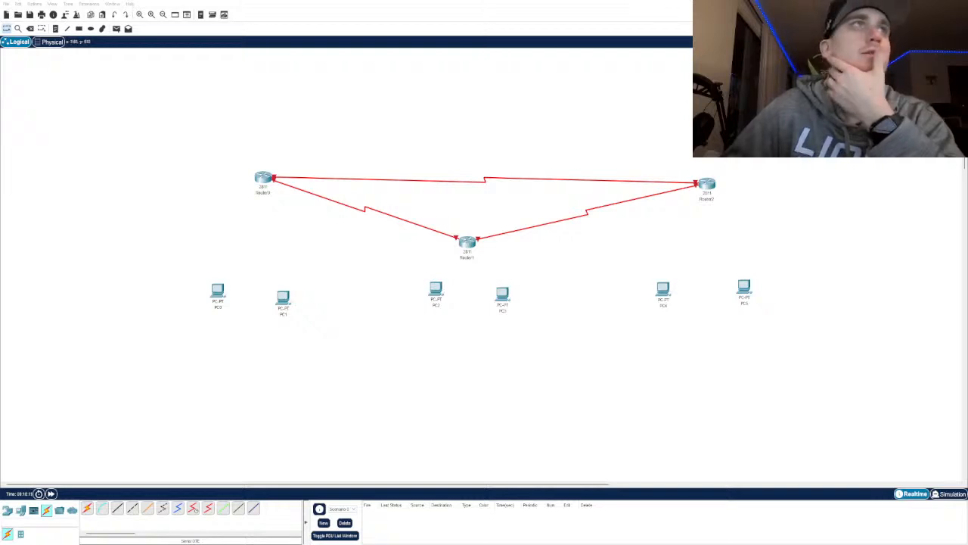
# Rearrange the PCs under their routers: spread PC1 from PC0, lower PC2 and PC3, and raise PC4 and PC5
pyautogui.moveTo(283, 296); pyautogui.dragTo(305, 285)
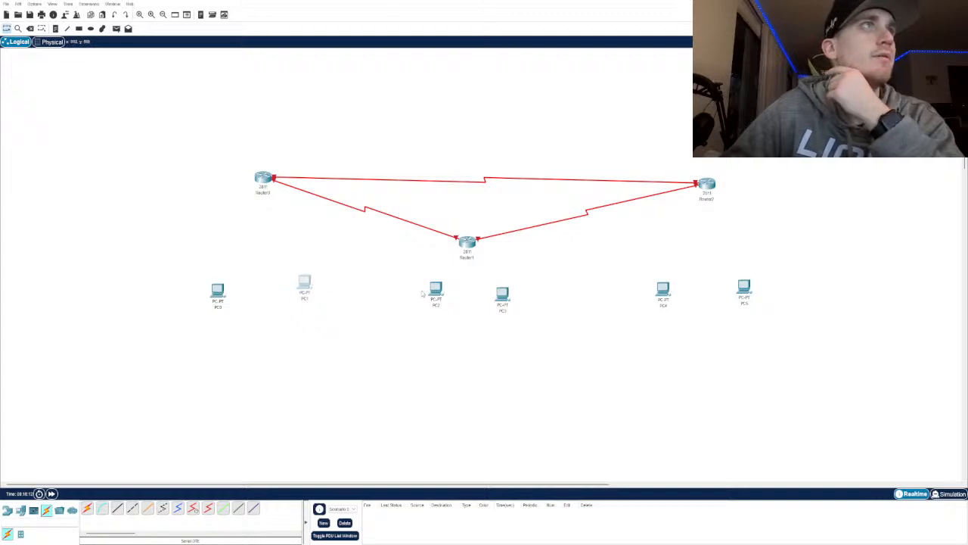
pyautogui.moveTo(437, 291); pyautogui.dragTo(432, 319)
pyautogui.moveTo(505, 298); pyautogui.dragTo(513, 324)
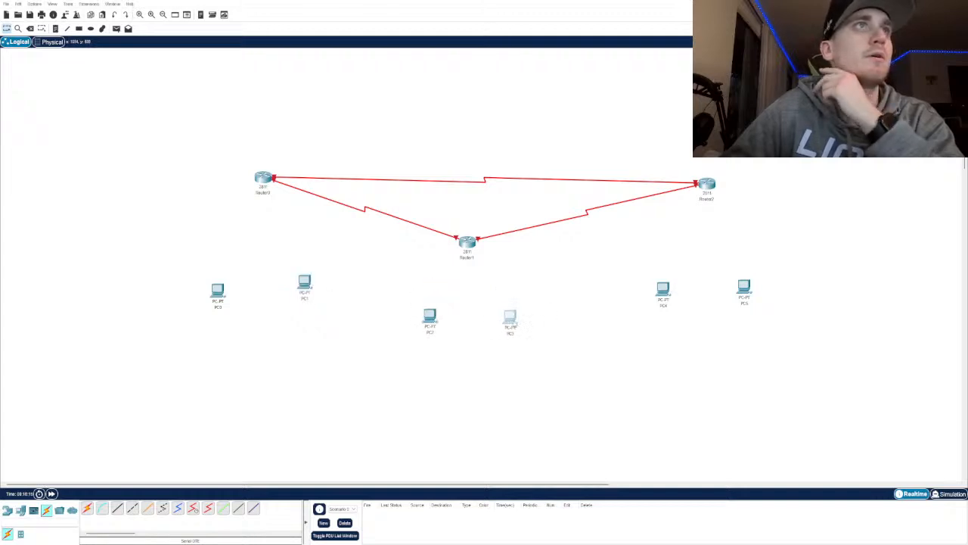
pyautogui.moveTo(669, 303); pyautogui.dragTo(669, 284)
pyautogui.moveTo(741, 286); pyautogui.dragTo(741, 265)
pyautogui.moveTo(670, 271); pyautogui.dragTo(675, 266)
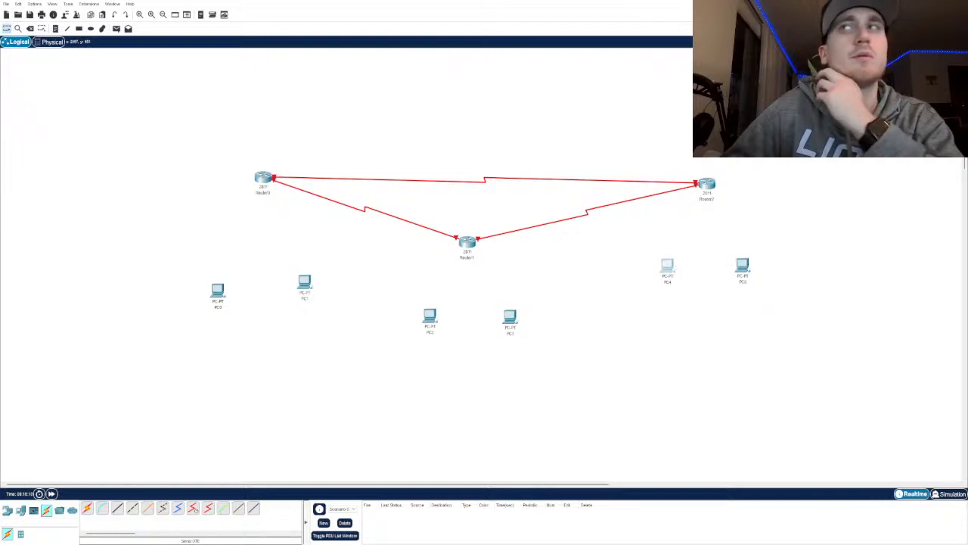
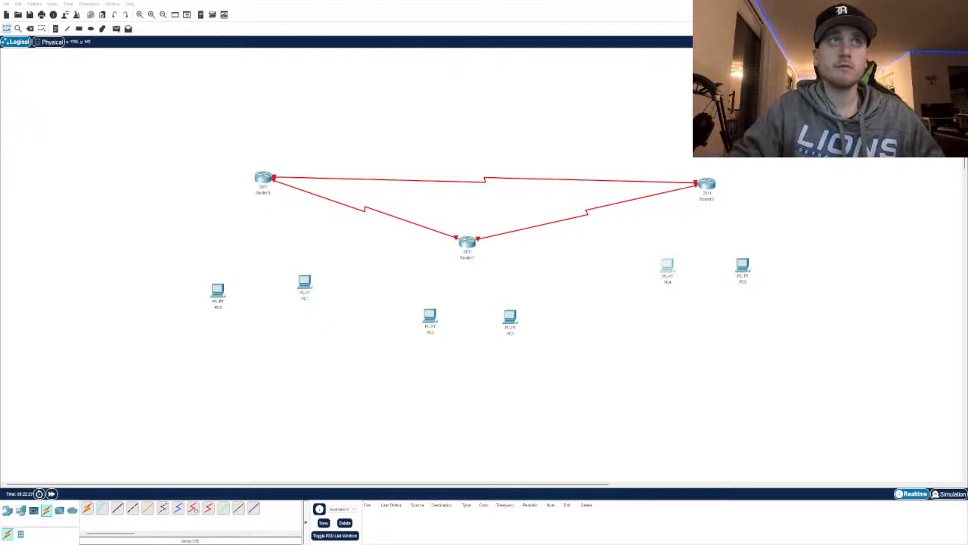
pyautogui.moveTo(667, 265); pyautogui.dragTo(671, 266)
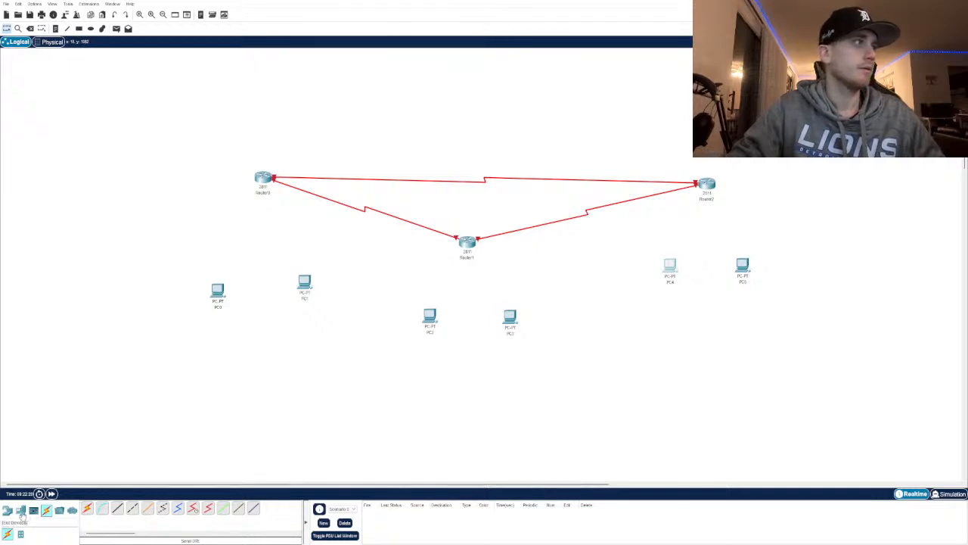
# Add a Switch-PT below Router0 and lower PC0 and PC1 into a level row beneath it
pyautogui.click(8, 512)
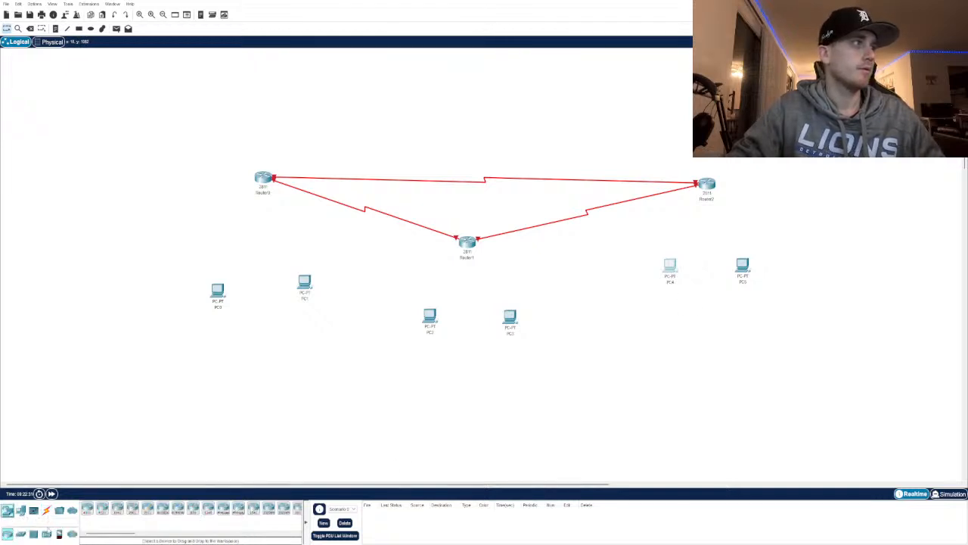
pyautogui.click(20, 534)
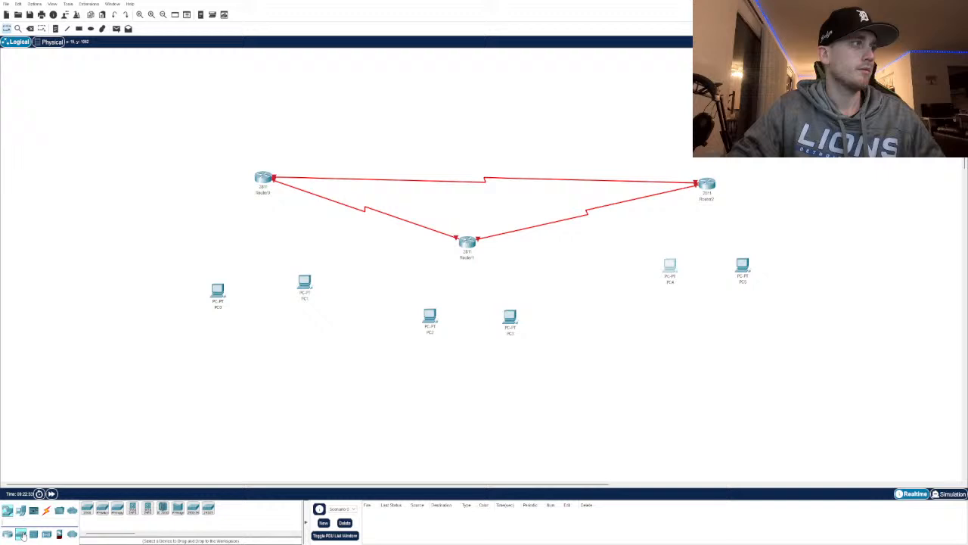
pyautogui.click(102, 511)
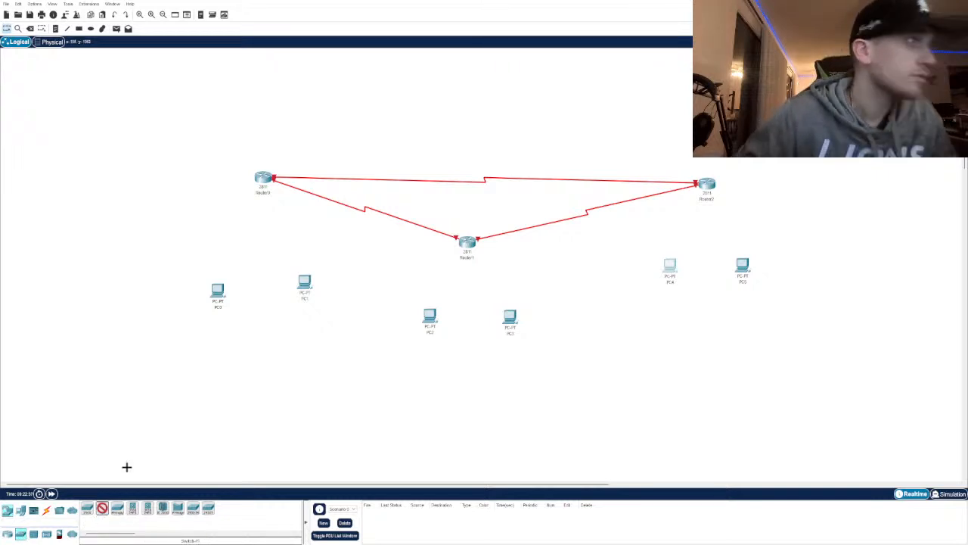
pyautogui.click(259, 247)
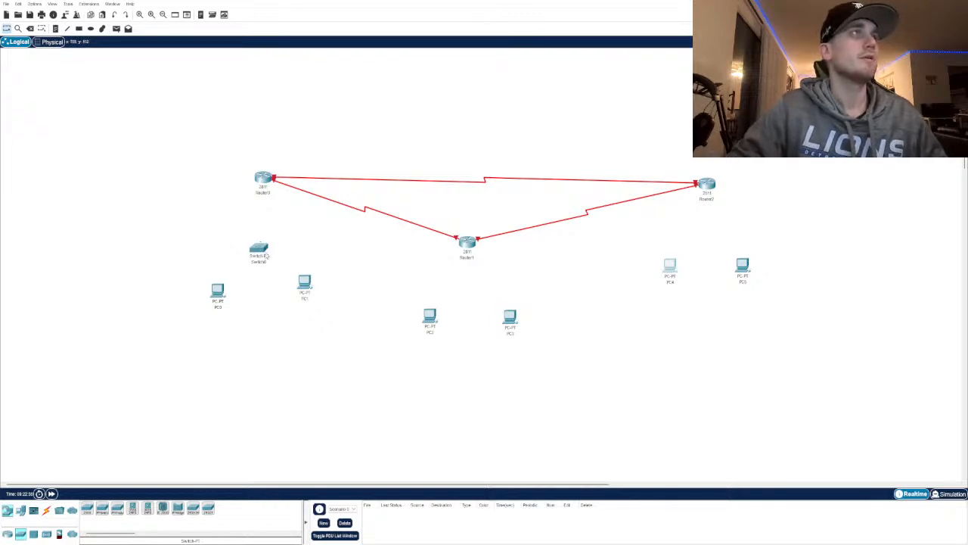
pyautogui.moveTo(305, 283); pyautogui.dragTo(304, 301)
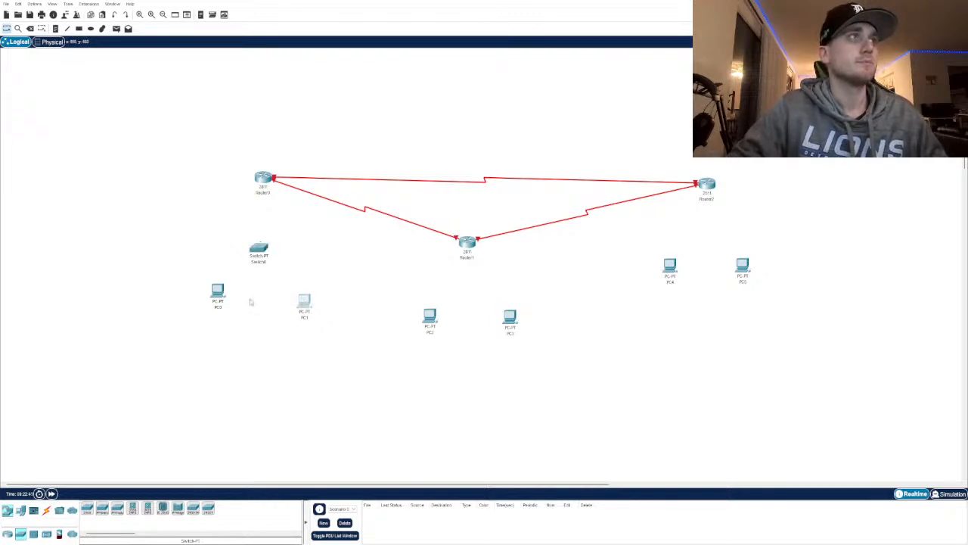
pyautogui.moveTo(218, 292); pyautogui.dragTo(218, 301)
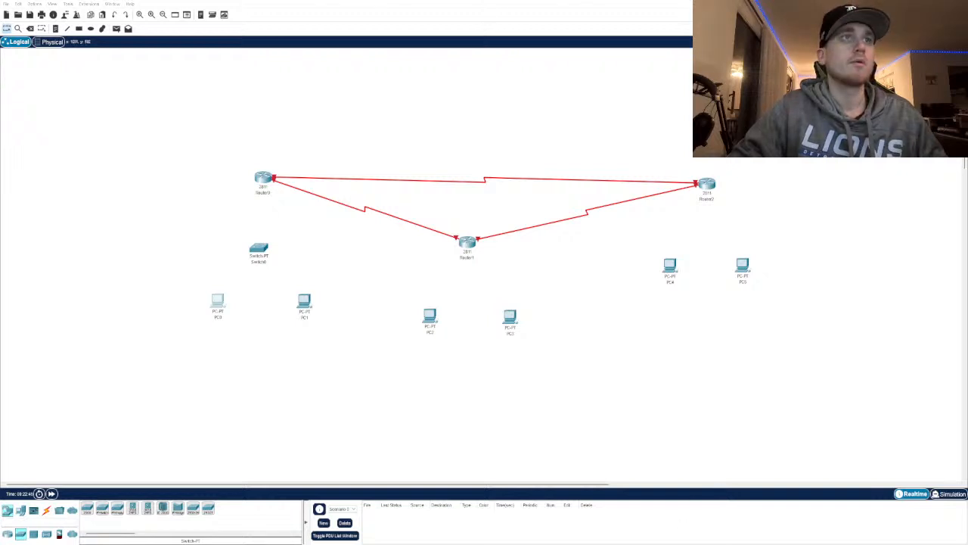
# Lower PC2 and PC3 slightly and add a Switch-PT between them and Router1
pyautogui.moveTo(429, 315); pyautogui.dragTo(439, 324)
pyautogui.moveTo(510, 314); pyautogui.dragTo(516, 324)
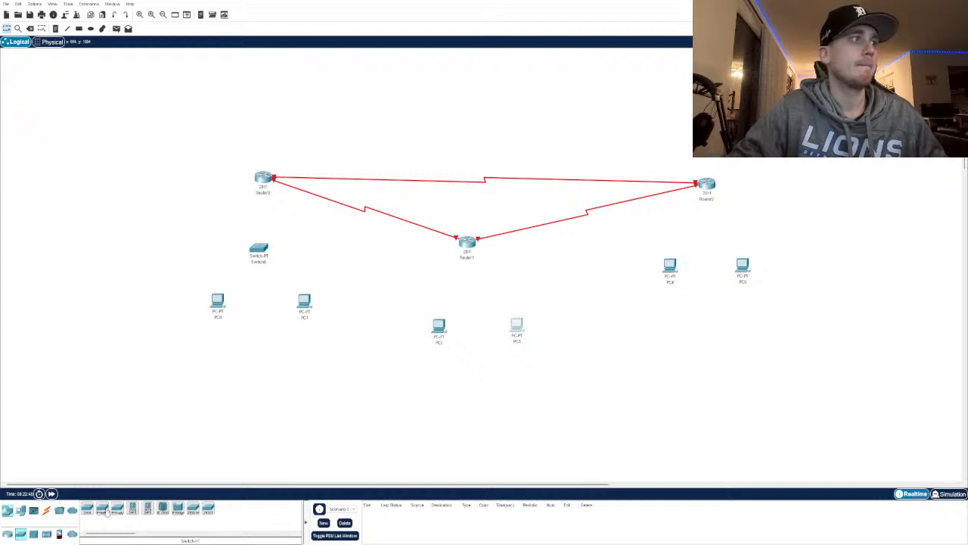
pyautogui.click(104, 511)
pyautogui.click(465, 280)
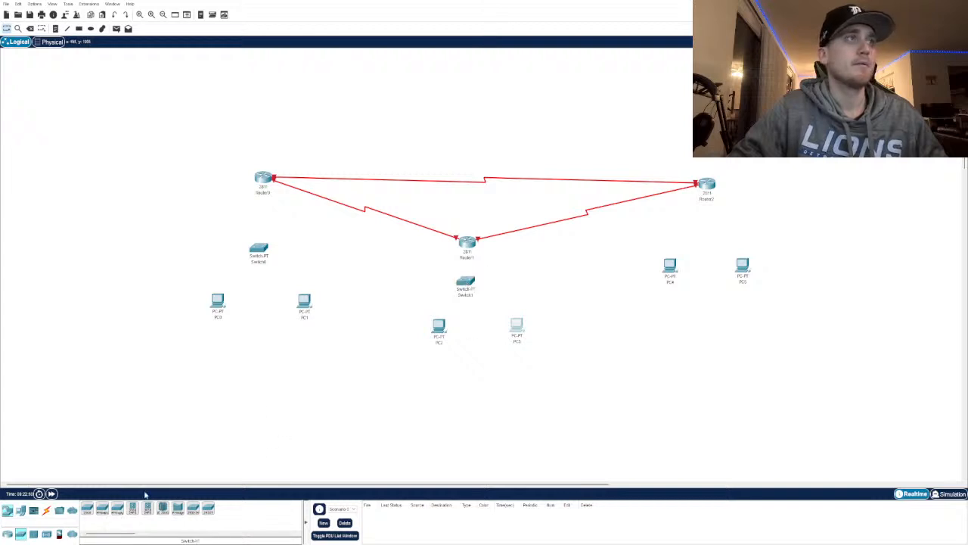
# Add a Switch-PT below Router2 and lower PC4 and PC5 so the switch sits above and between them
pyautogui.click(108, 512)
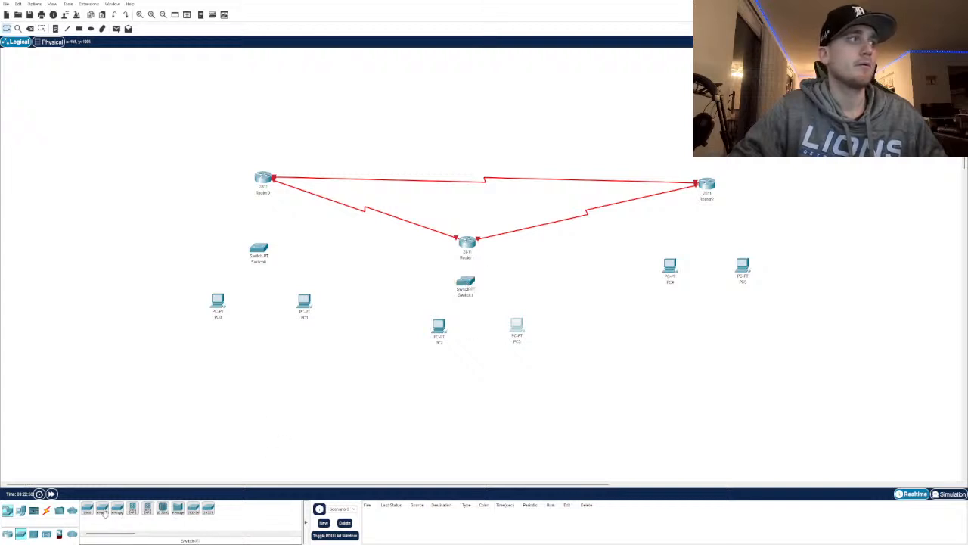
pyautogui.click(709, 236)
pyautogui.moveTo(714, 244); pyautogui.dragTo(710, 240)
pyautogui.moveTo(670, 266); pyautogui.dragTo(665, 297)
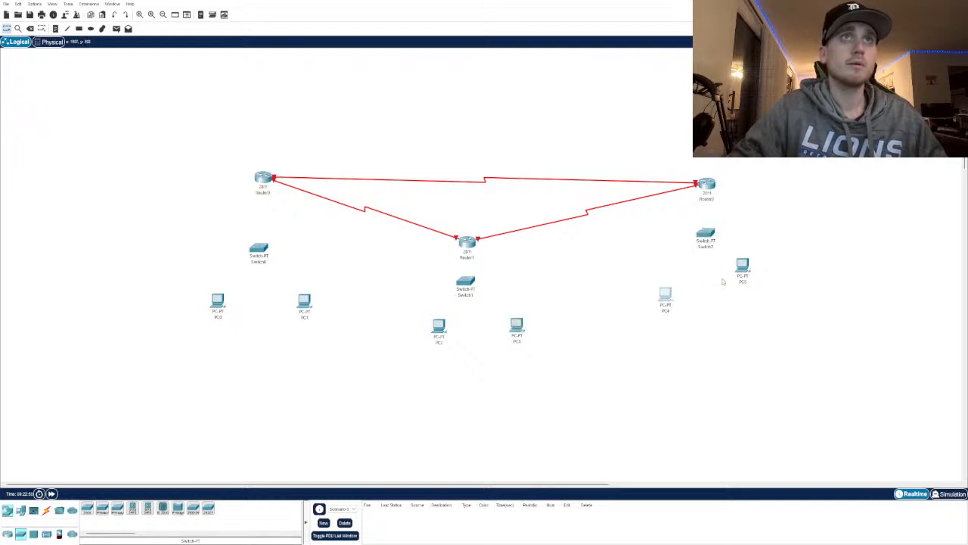
pyautogui.moveTo(739, 268); pyautogui.dragTo(749, 293)
pyautogui.moveTo(710, 235); pyautogui.dragTo(709, 253)
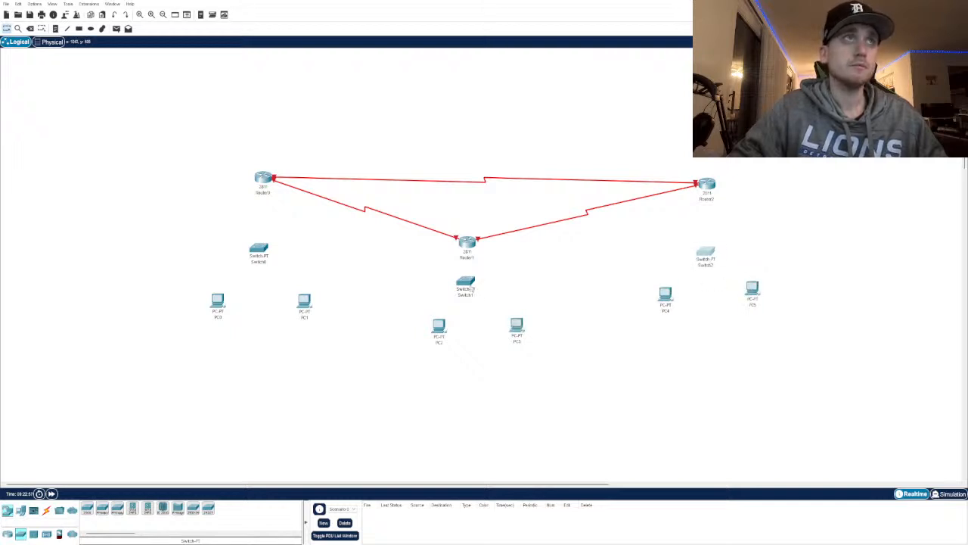
# Move PC2, PC3 and Switch1 further below Router1, and raise Switch2 slightly toward Router2
pyautogui.moveTo(470, 286); pyautogui.dragTo(475, 294)
pyautogui.moveTo(517, 326); pyautogui.dragTo(519, 366)
pyautogui.moveTo(439, 326); pyautogui.dragTo(429, 359)
pyautogui.moveTo(475, 294); pyautogui.dragTo(474, 315)
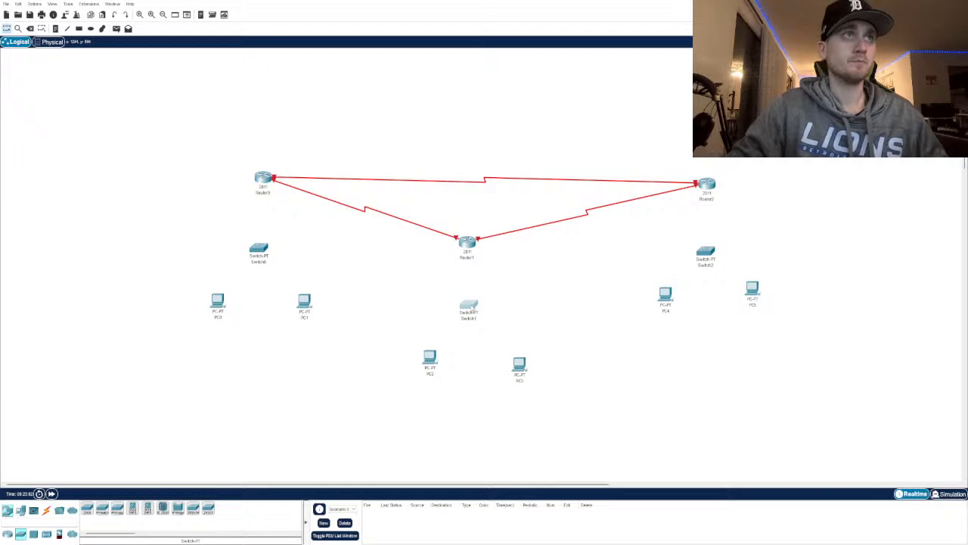
pyautogui.moveTo(708, 250); pyautogui.dragTo(709, 244)
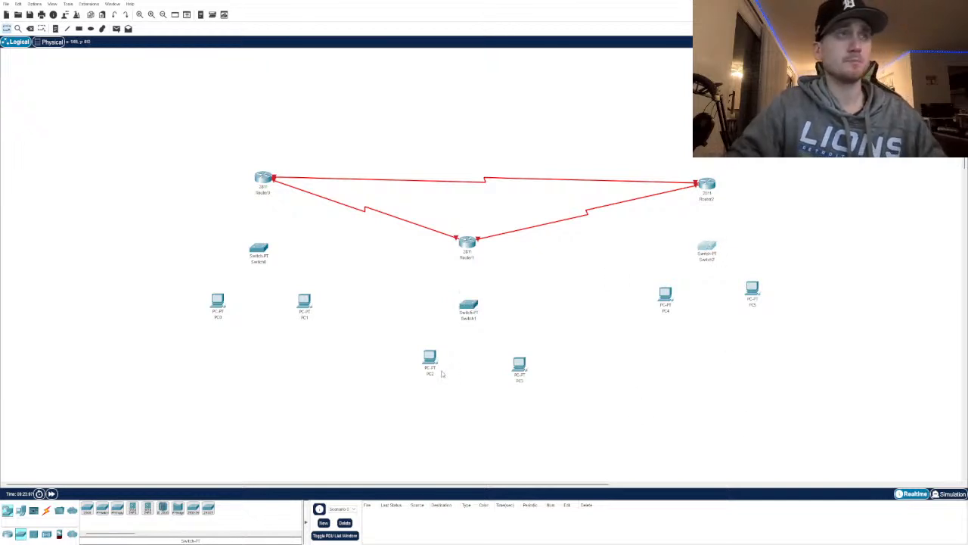
# Examine the routers and switches mounted in the physical rack, then return to the logical topology
pyautogui.click(52, 41)
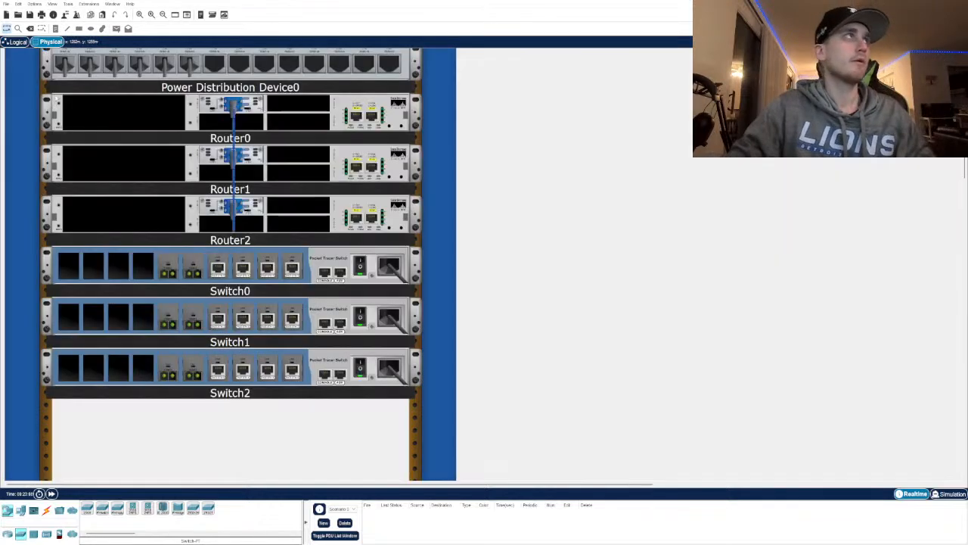
pyautogui.scroll(-2, 437, 275)
pyautogui.scroll(1, 437, 274)
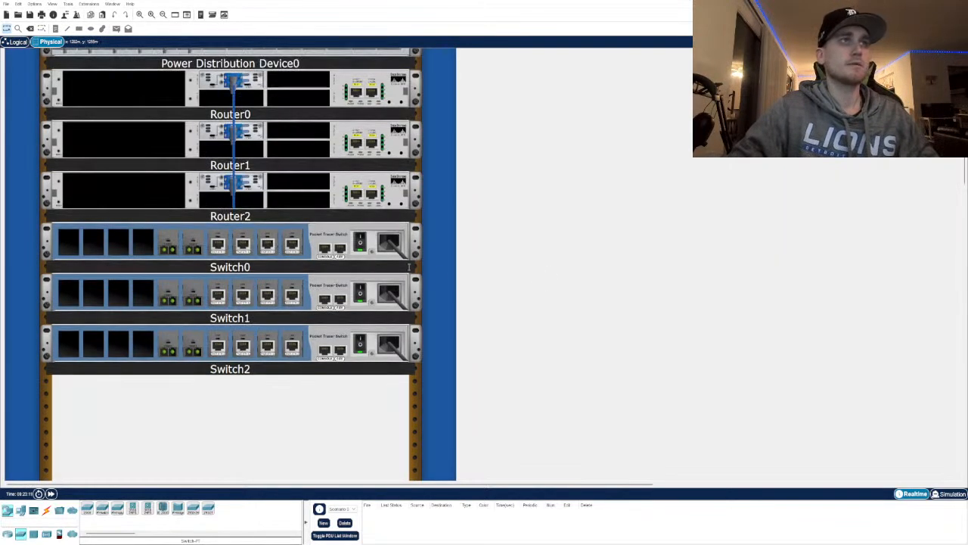
pyautogui.scroll(-1, 554, 244)
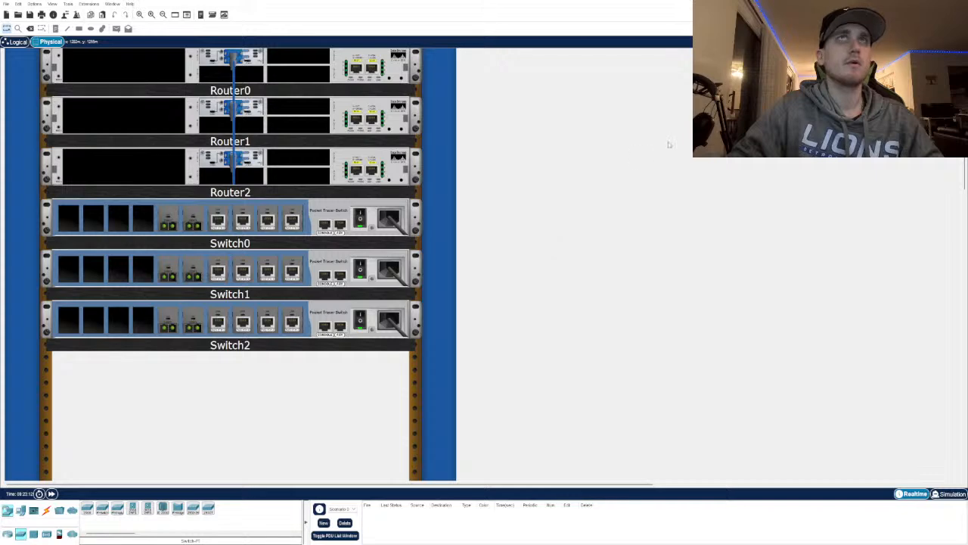
pyautogui.scroll(-5, 668, 145)
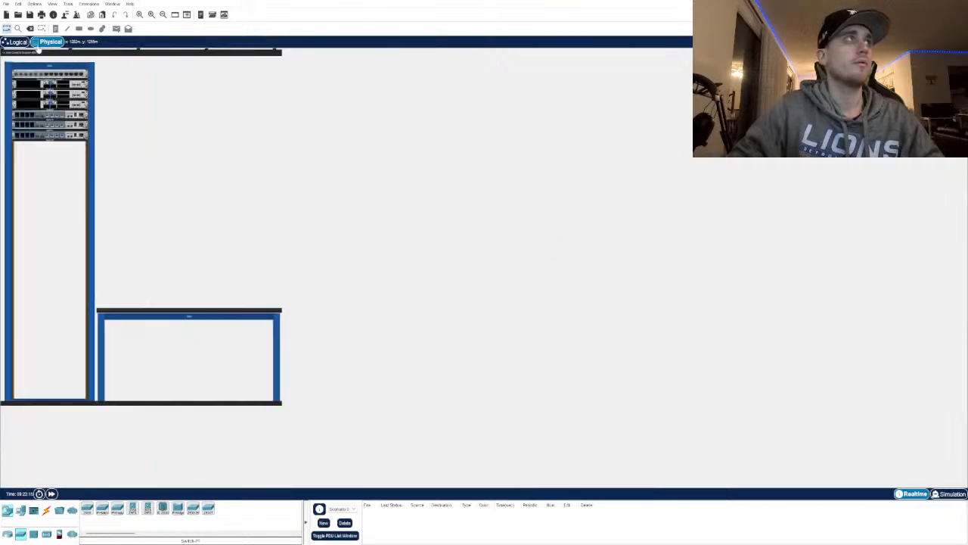
pyautogui.click(17, 42)
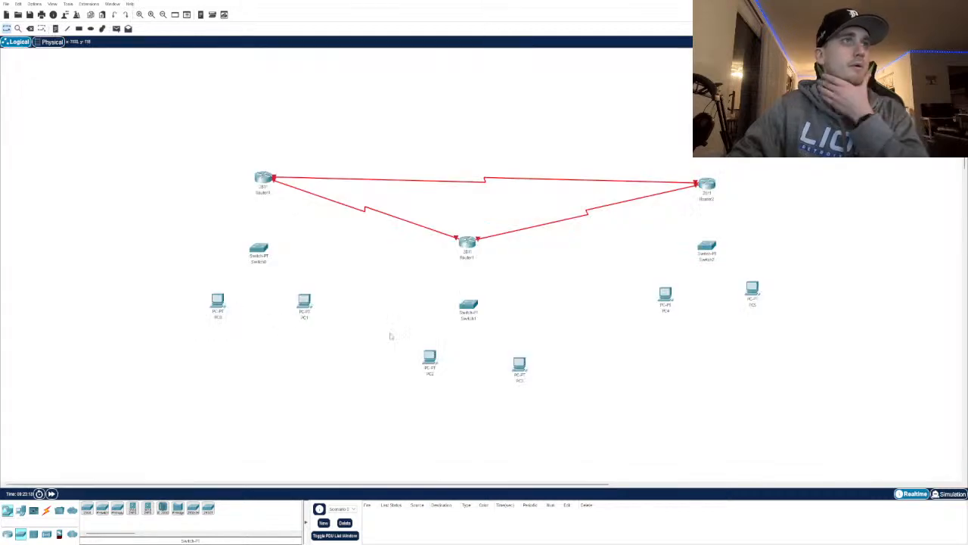
# Align PC3 level with PC2 and connect Router0 to Switch0 with a Copper Straight-Through cable
pyautogui.moveTo(523, 360); pyautogui.dragTo(520, 356)
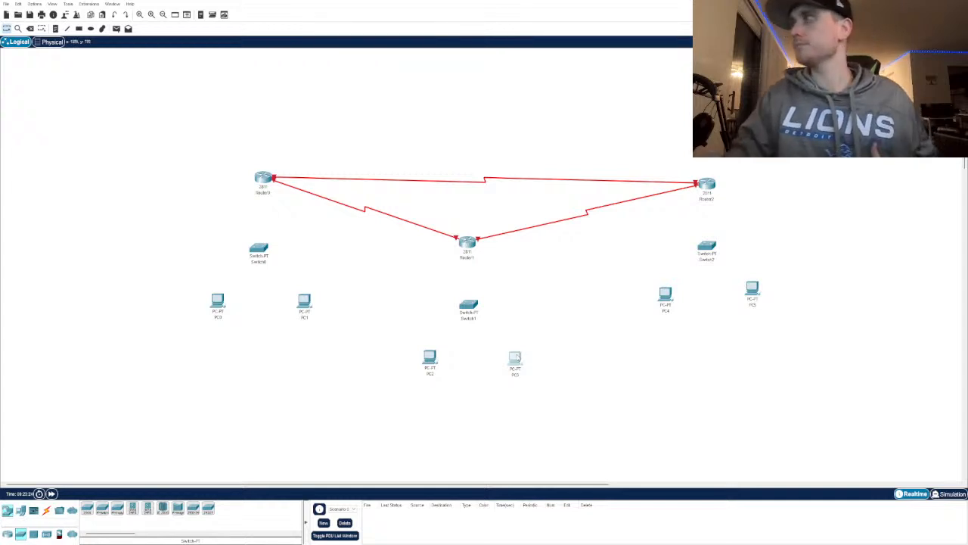
pyautogui.click(46, 509)
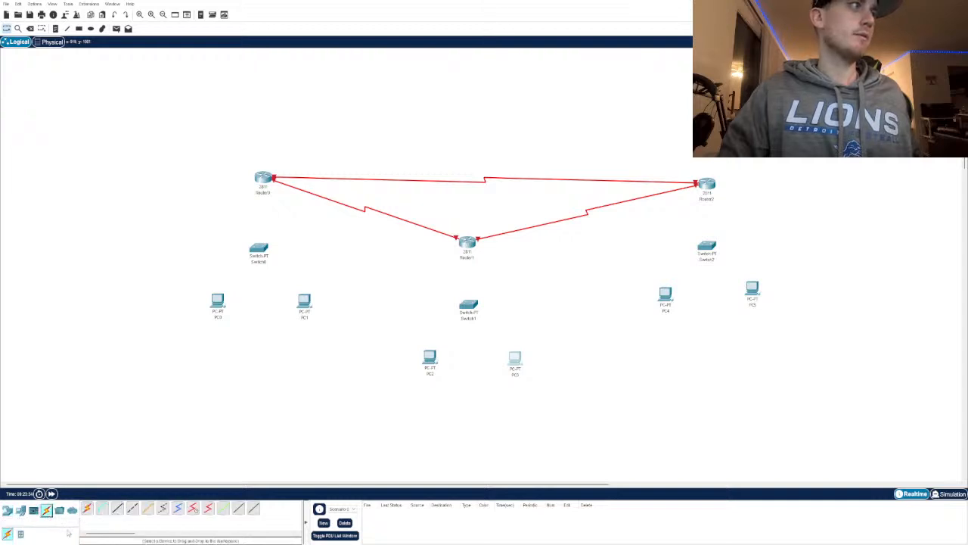
pyautogui.click(117, 511)
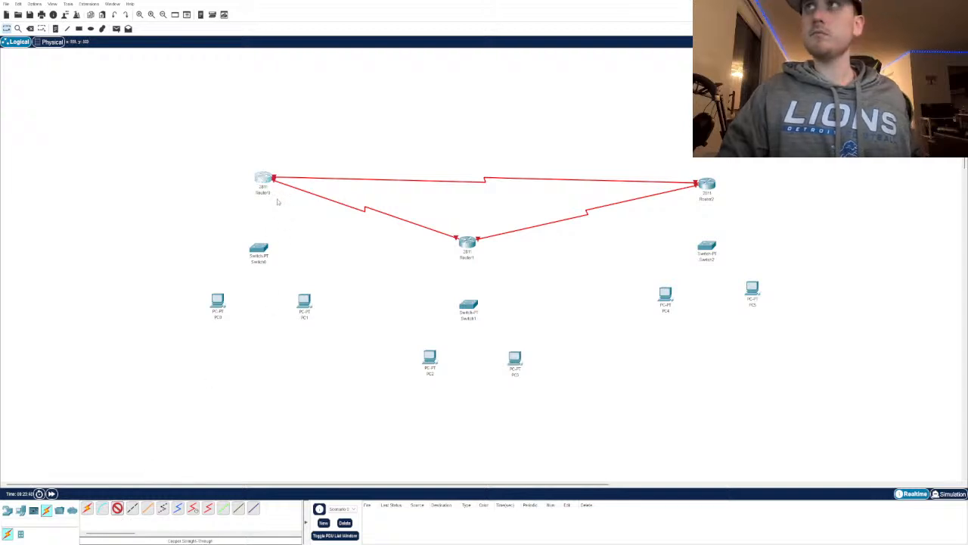
pyautogui.click(263, 180)
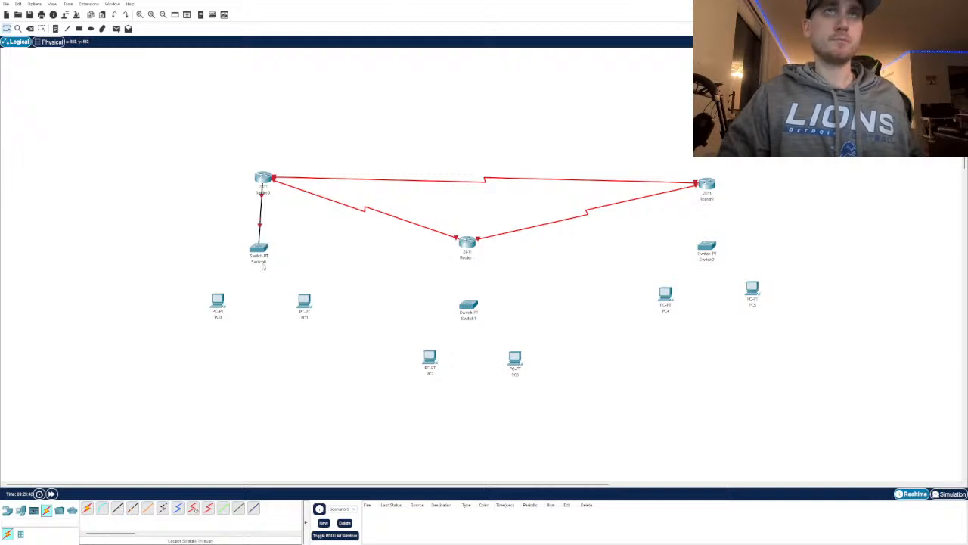
pyautogui.click(117, 509)
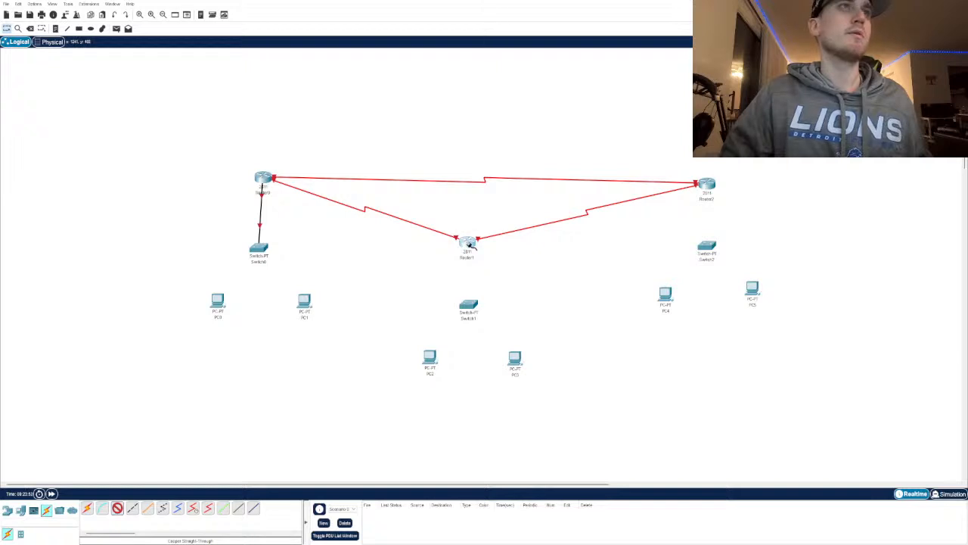
pyautogui.click(490, 264)
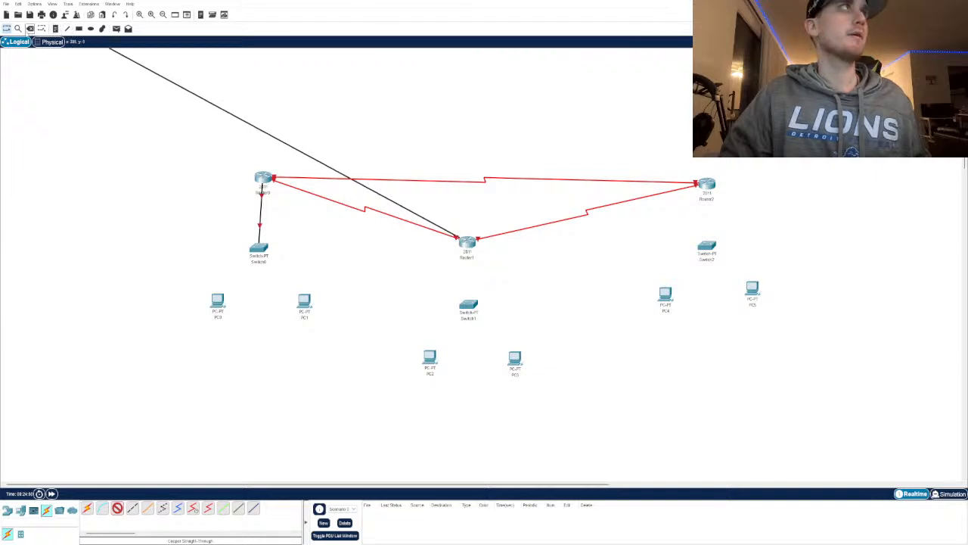
pyautogui.click(30, 28)
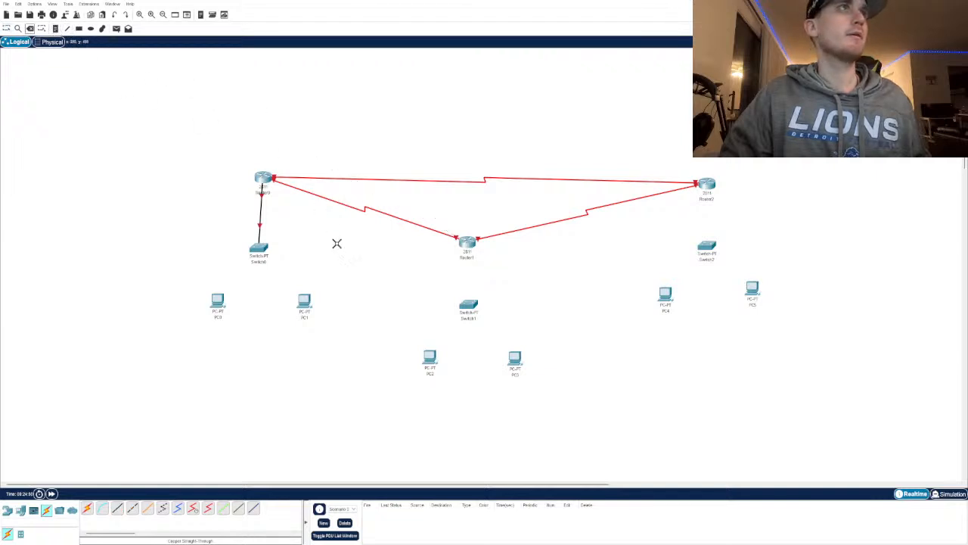
# Connect PC0 and PC1 to Switch0 with Copper Straight-Through cables
pyautogui.click(117, 508)
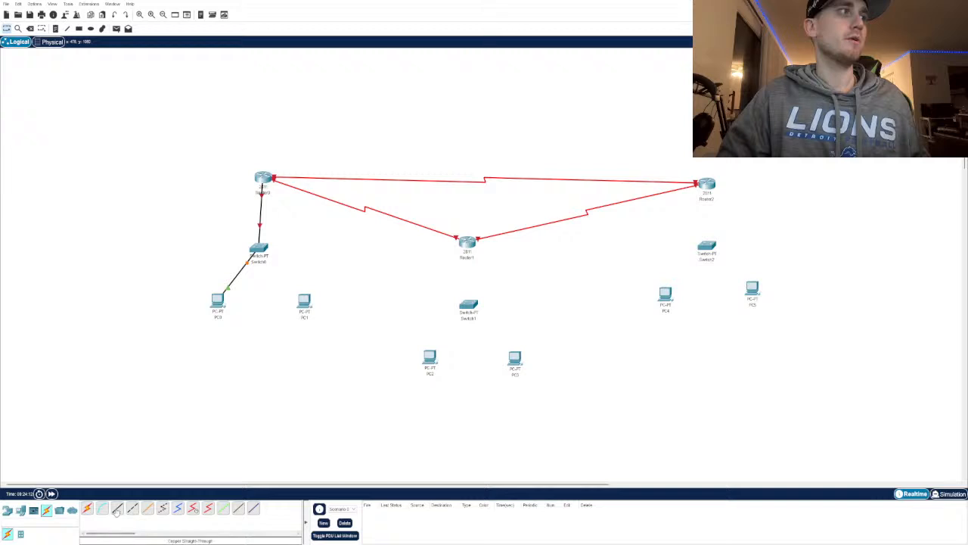
pyautogui.click(121, 510)
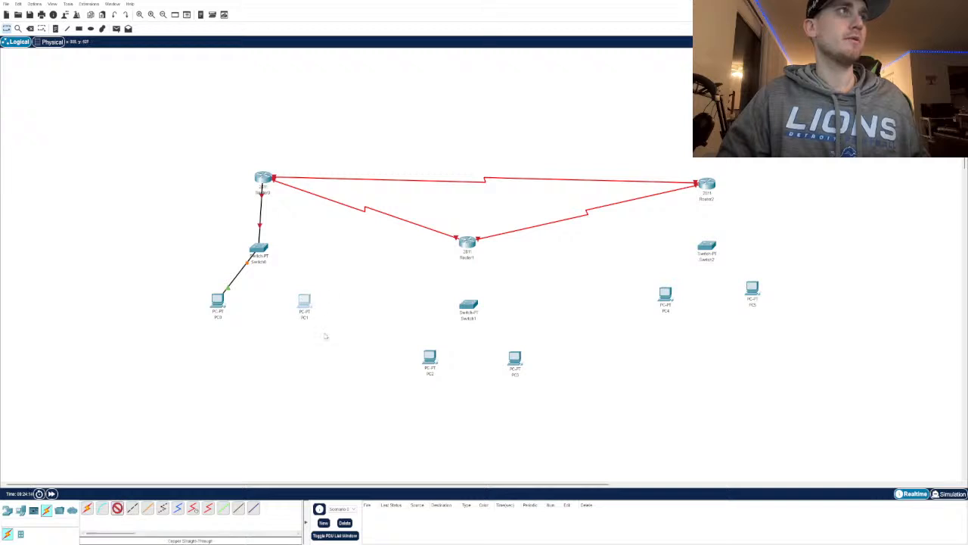
pyautogui.click(304, 302)
pyautogui.click(261, 251)
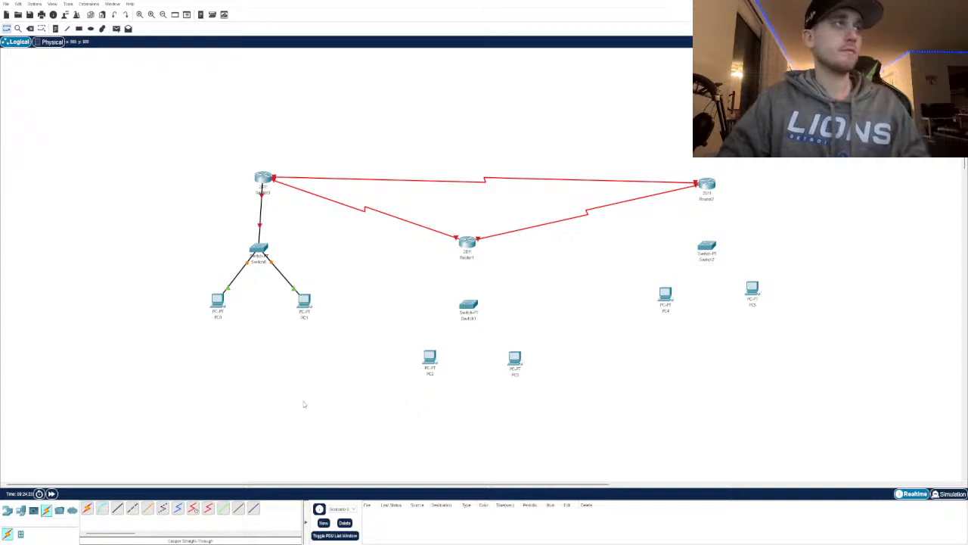
# Connect Router1 to Switch1 with a Copper Straight-Through cable
pyautogui.click(117, 507)
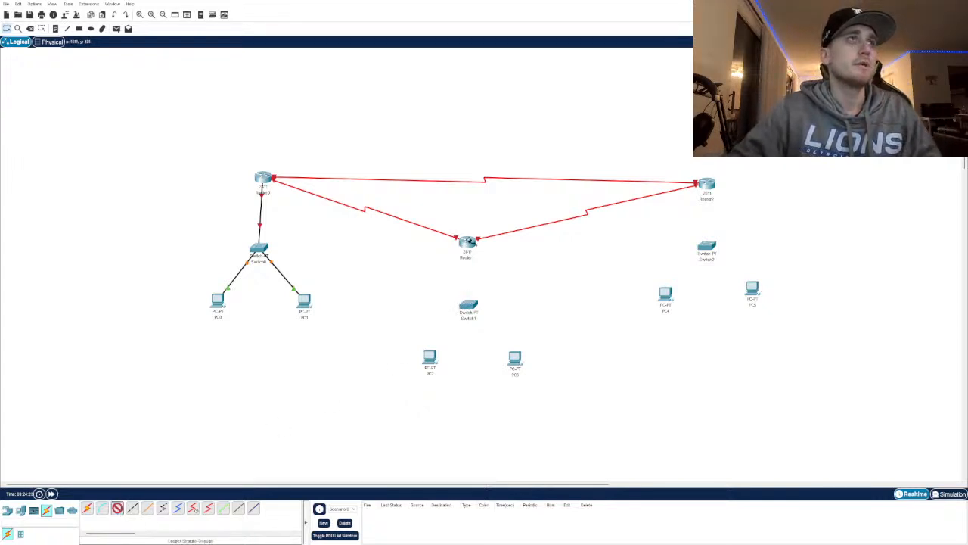
pyautogui.click(469, 242)
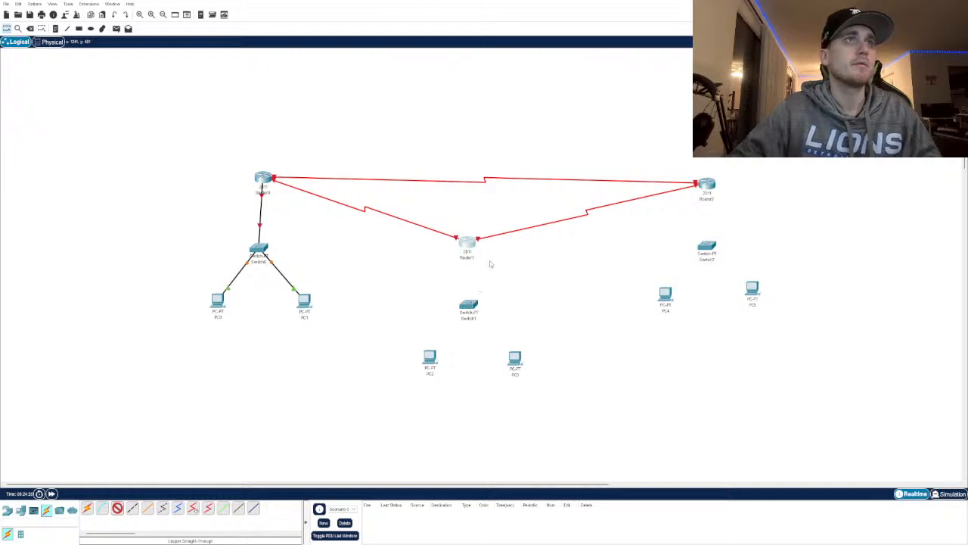
pyautogui.click(469, 304)
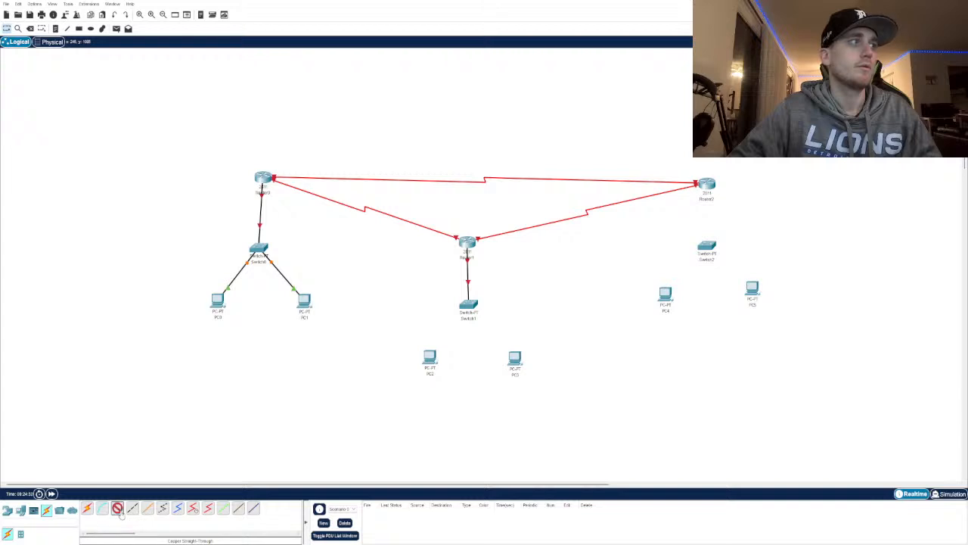
# Connect PC2 and PC3 to Switch1 with Copper Straight-Through cables
pyautogui.click(429, 358)
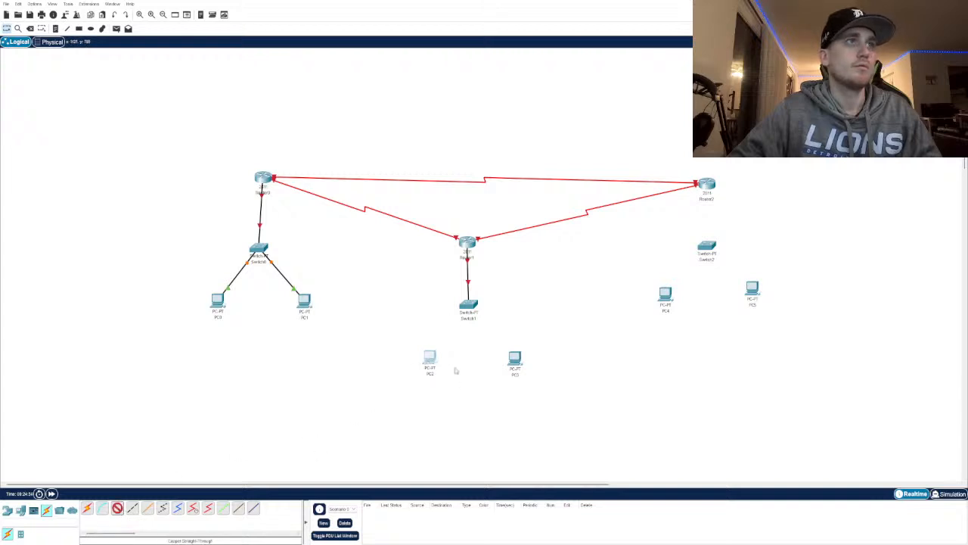
pyautogui.click(469, 307)
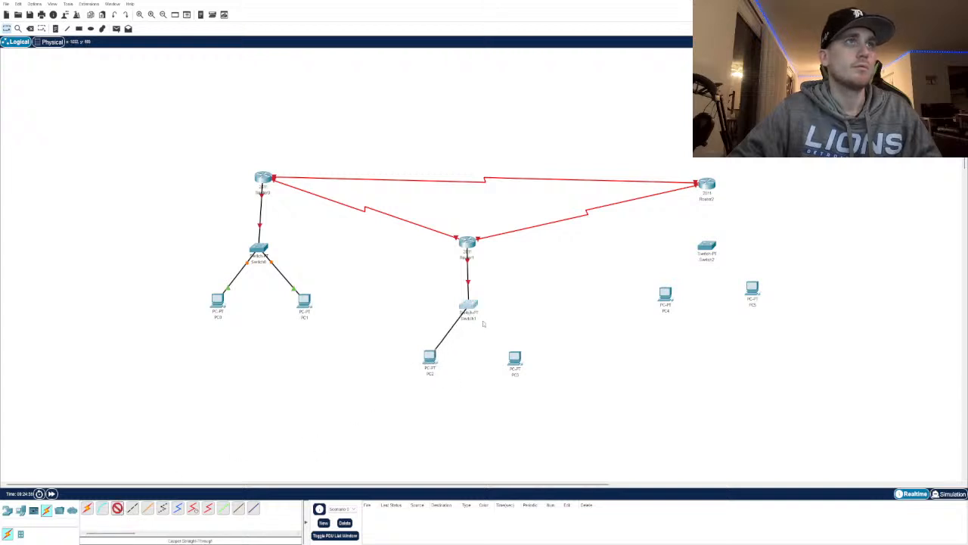
pyautogui.click(119, 508)
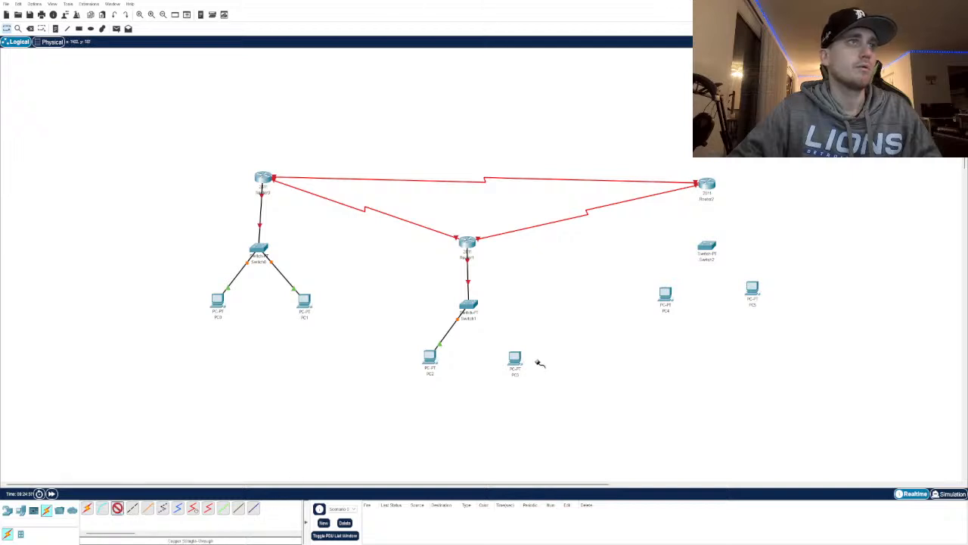
pyautogui.click(517, 359)
pyautogui.click(471, 308)
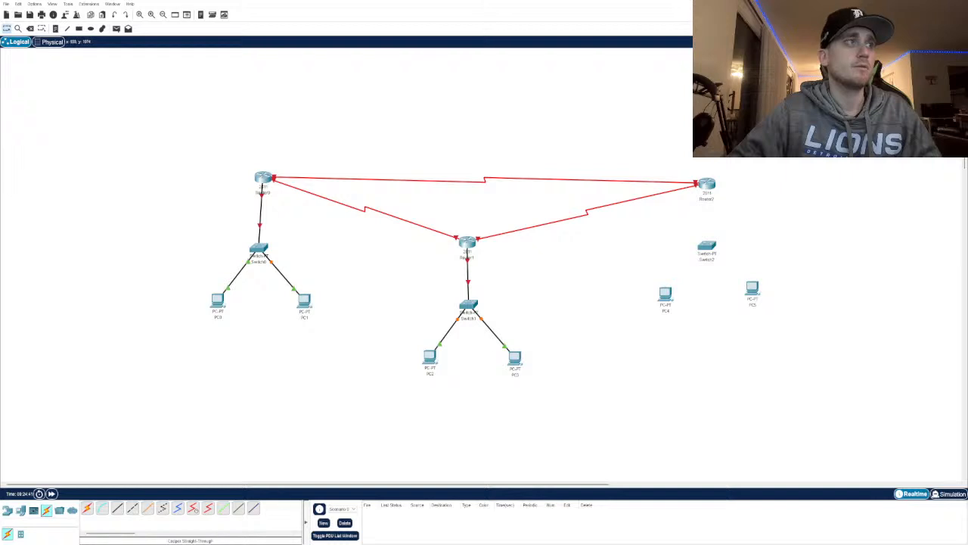
# Connect Switch2 to Router2 with a Copper Straight-Through cable
pyautogui.click(117, 508)
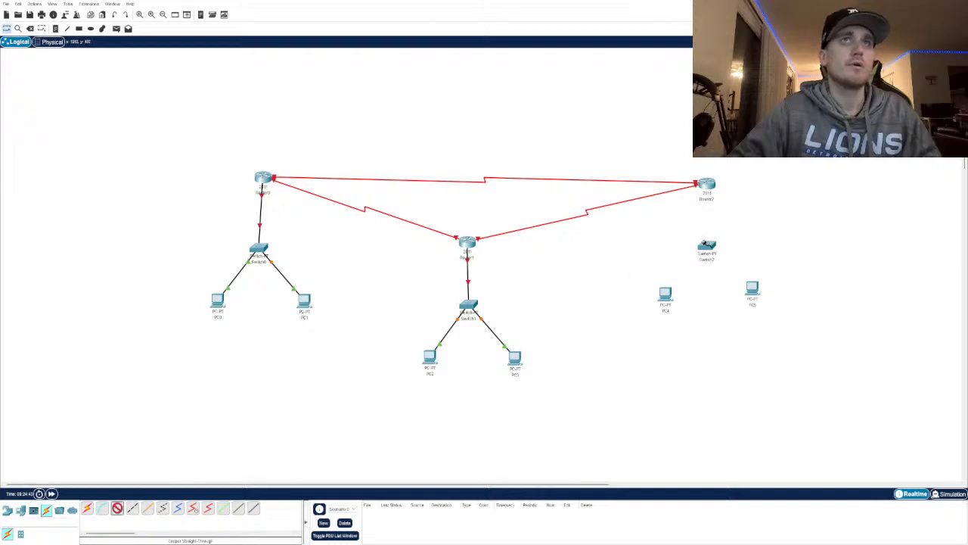
pyautogui.click(706, 246)
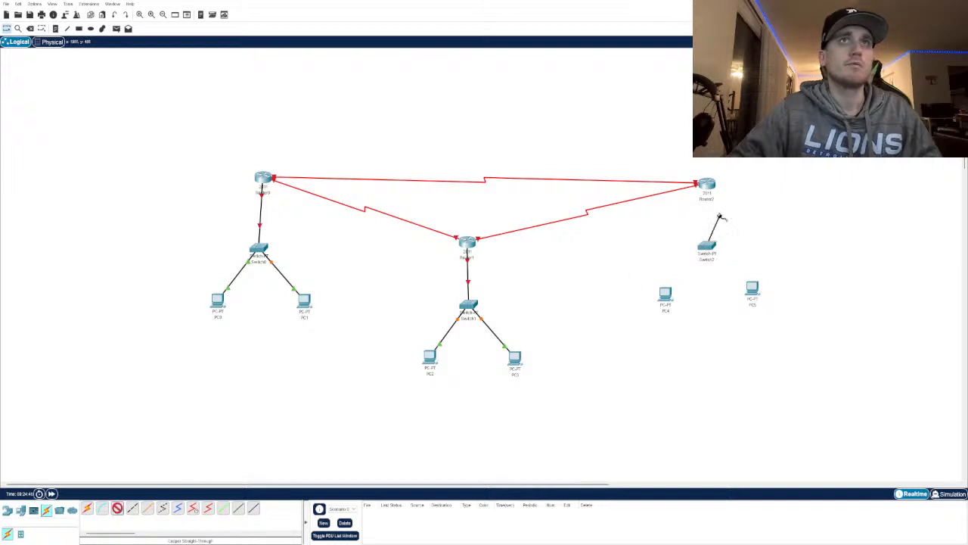
pyautogui.click(705, 184)
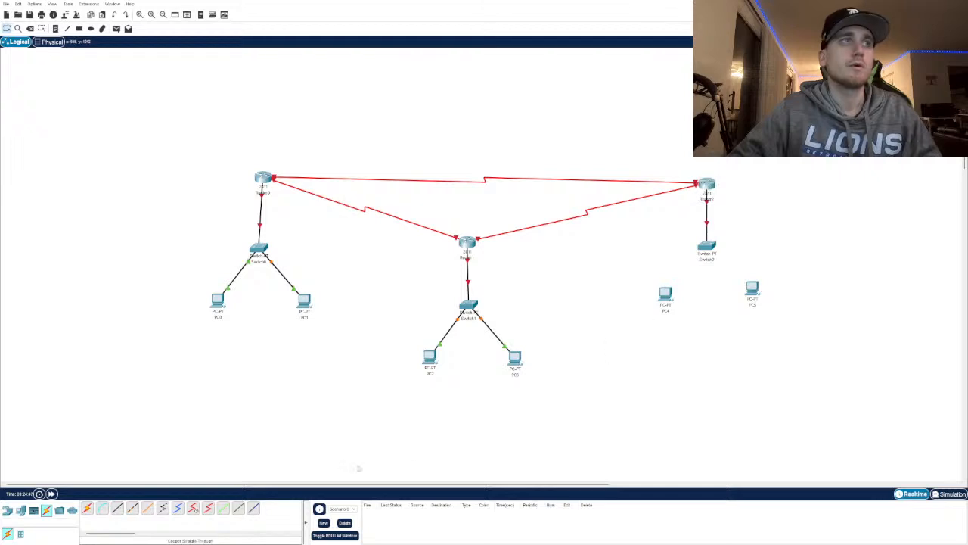
# Connect PC4 and PC5 to Switch2 with Copper Straight-Through cables and align PC5 level with PC4
pyautogui.click(118, 508)
pyautogui.click(669, 297)
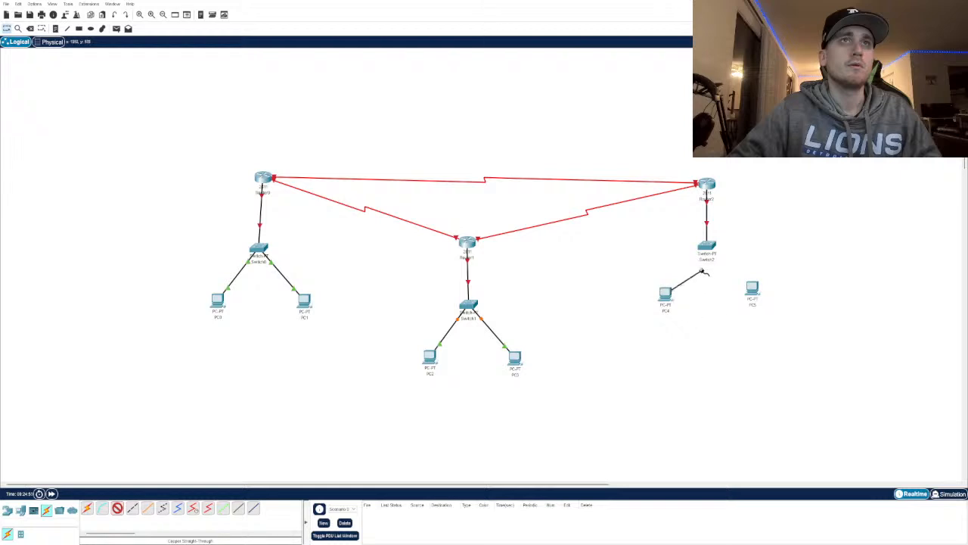
pyautogui.click(707, 246)
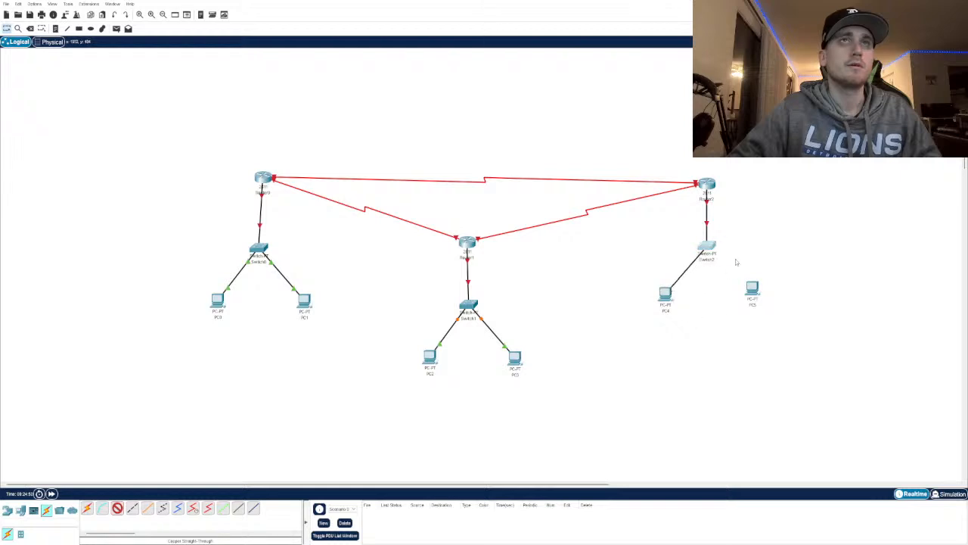
pyautogui.click(117, 508)
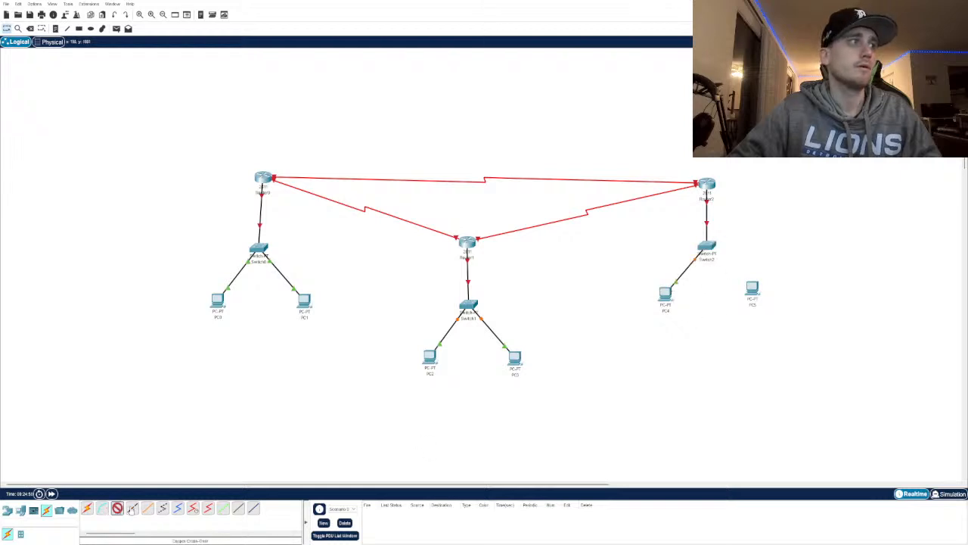
pyautogui.click(714, 252)
pyautogui.click(753, 287)
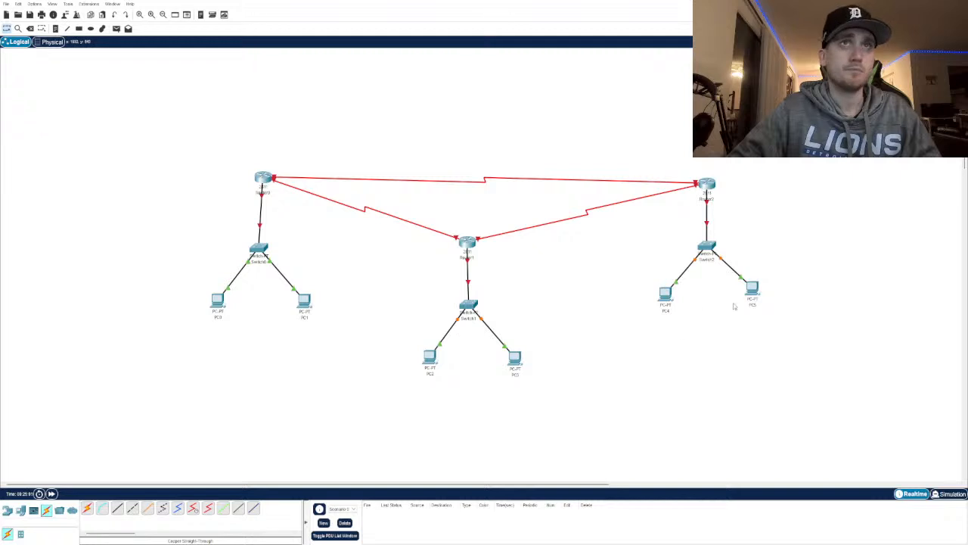
pyautogui.moveTo(752, 289); pyautogui.dragTo(756, 296)
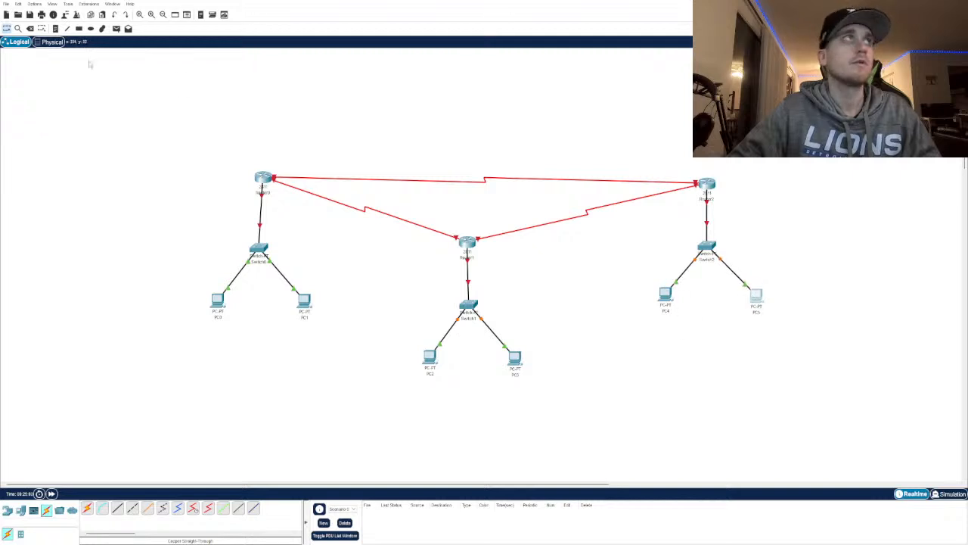
# Examine the device rack in the Physical workspace and return to the Logical workspace
pyautogui.click(52, 42)
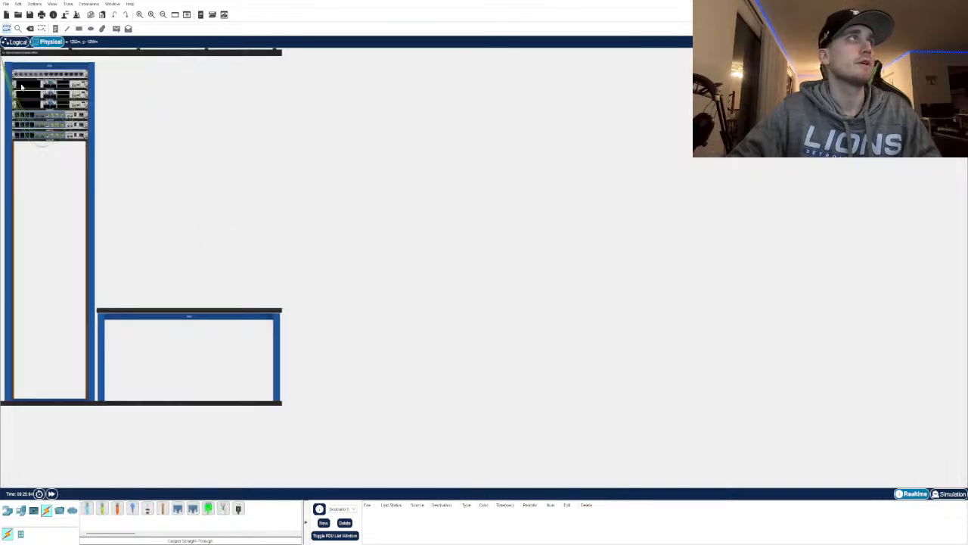
pyautogui.scroll(-1, 259, 171)
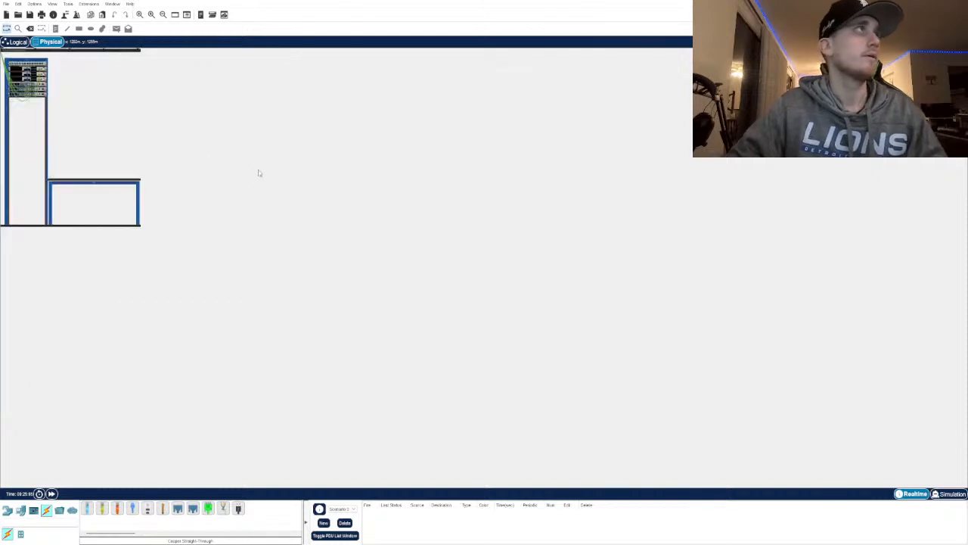
pyautogui.scroll(1, 258, 171)
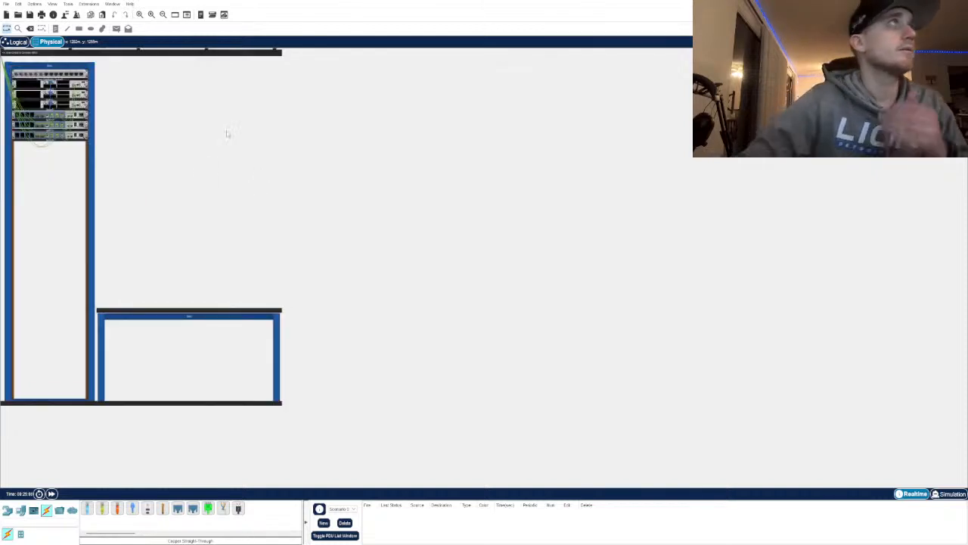
pyautogui.click(18, 42)
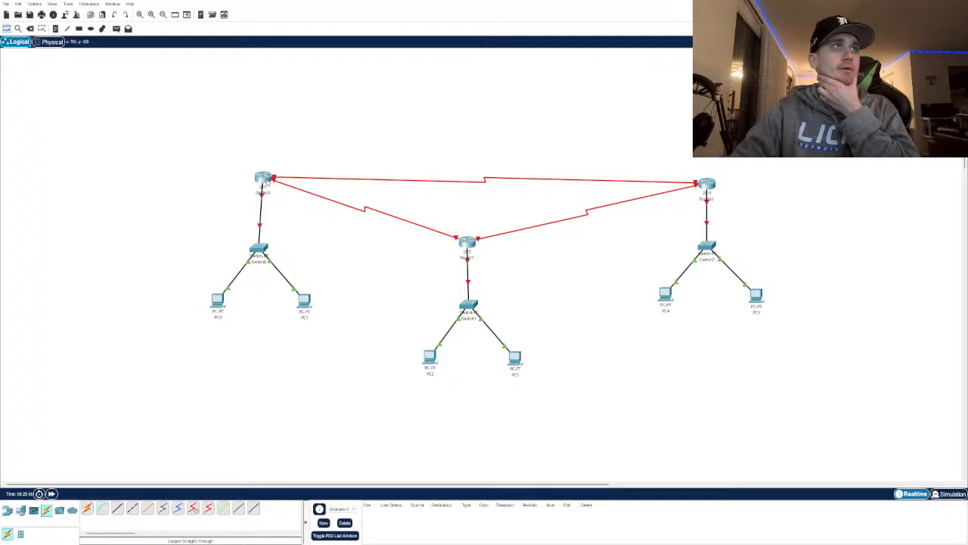
pyautogui.moveTo(263, 198)
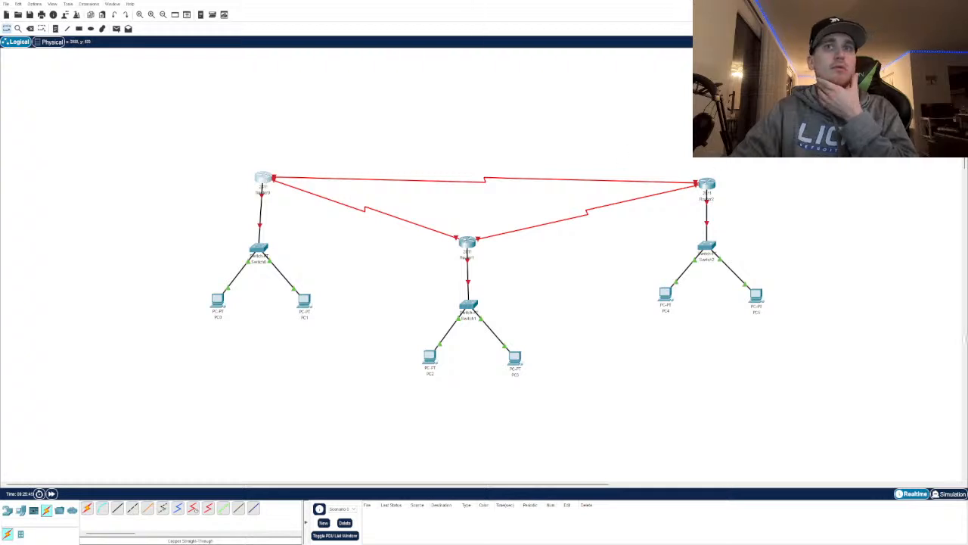
pyautogui.click(947, 493)
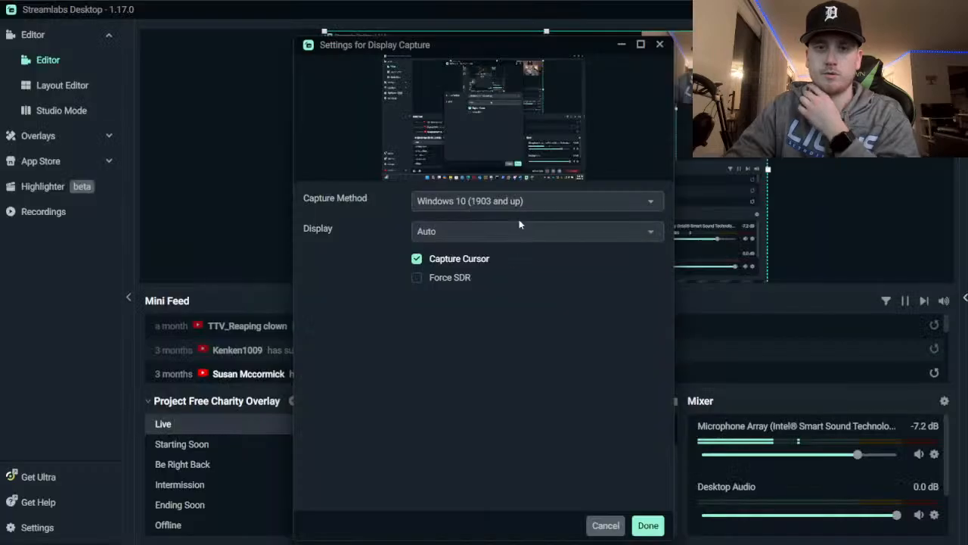
# In Streamlabs Desktop, set the display capture method to Automatic and the display to DELL S3222DGM: 2560x1440 @ -1399,-1440
pyautogui.click(527, 204)
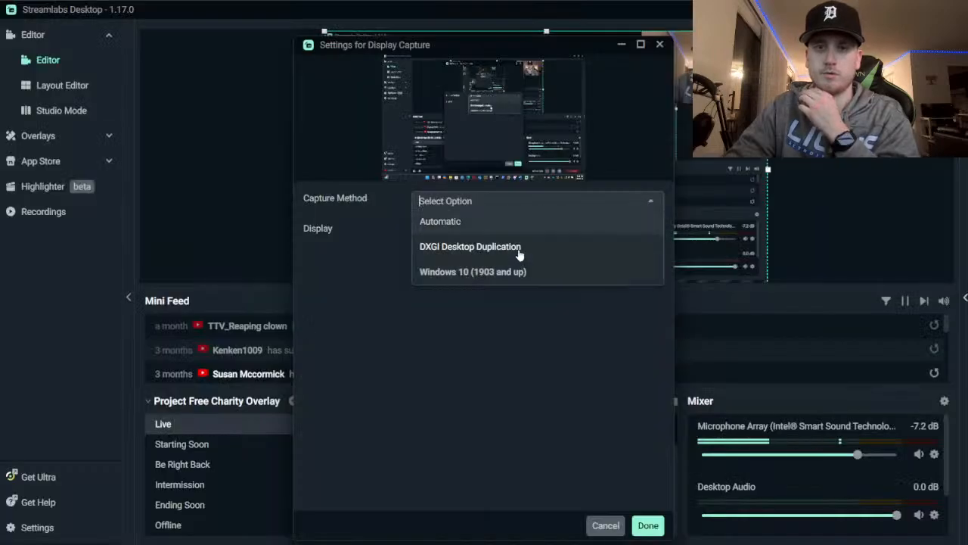
pyautogui.click(518, 246)
pyautogui.click(527, 210)
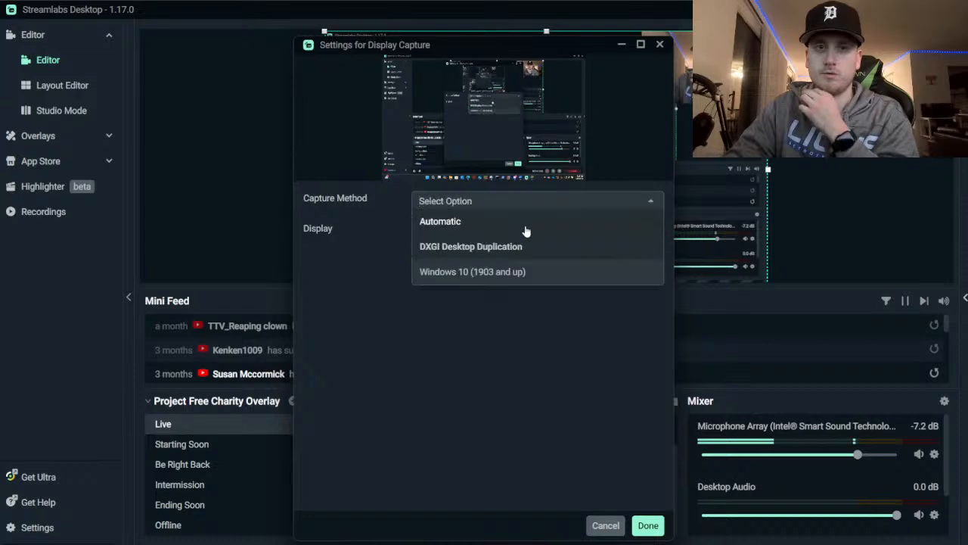
pyautogui.click(525, 221)
pyautogui.click(525, 229)
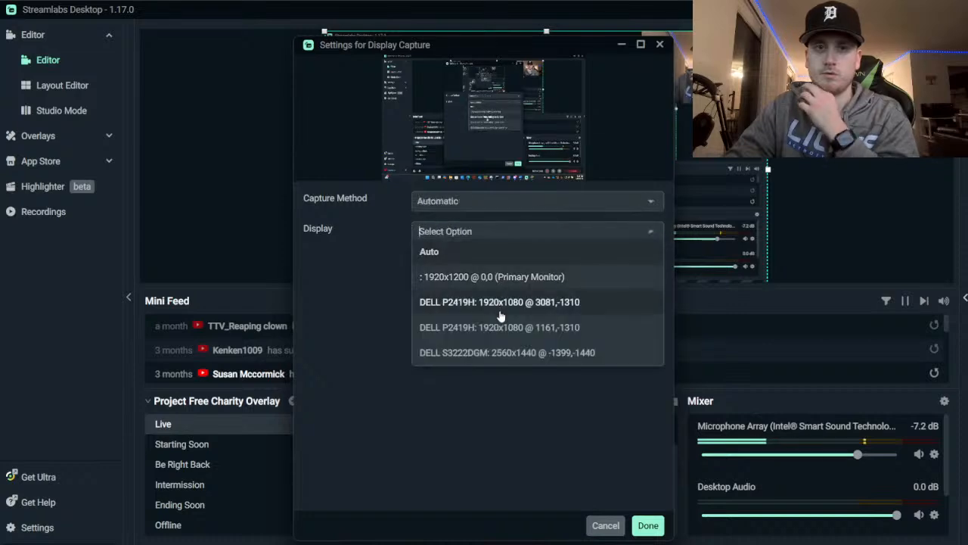
pyautogui.click(502, 352)
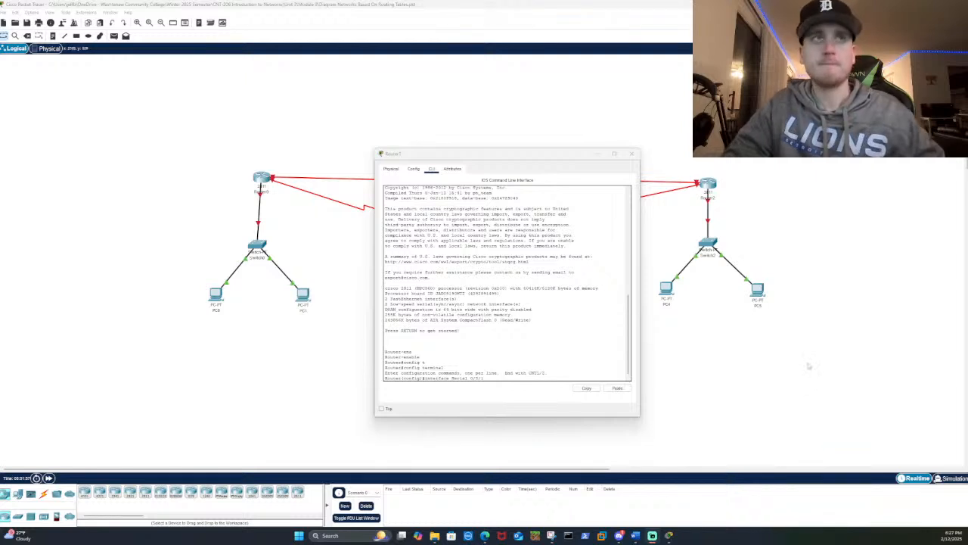
# Back in Cisco Packet Tracer, review the serial interface commands in Router0's CLI and close its window
pyautogui.click(809, 382)
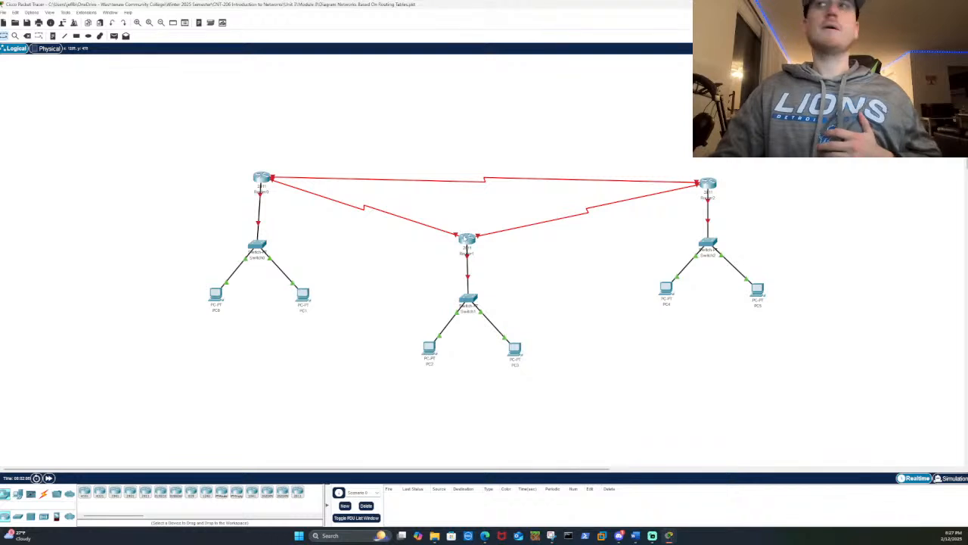
pyautogui.click(263, 177)
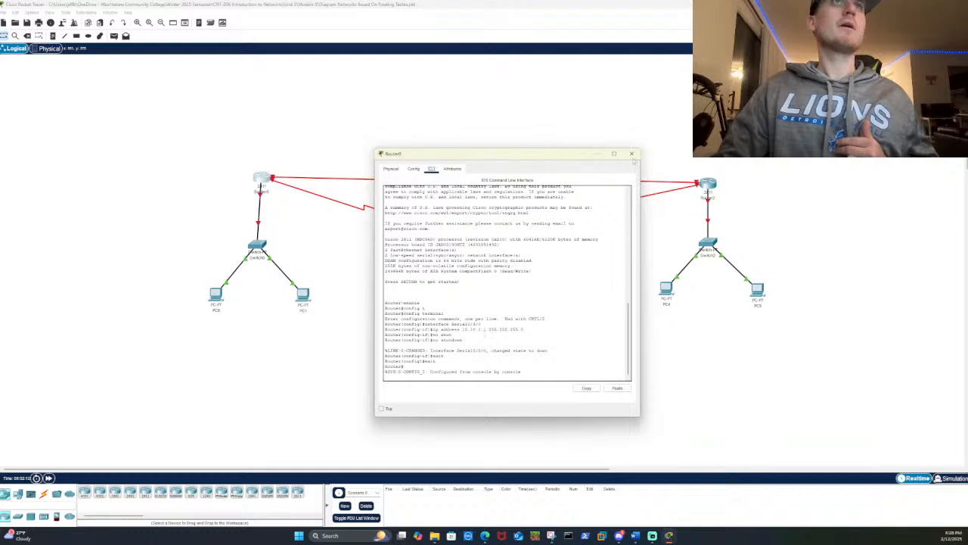
pyautogui.click(631, 154)
# In Router1's CLI, enter configuration for interface Serial0/3/1 and assign IP address 10.10.3.1 with mask 255.255.255.0
pyautogui.click(463, 236)
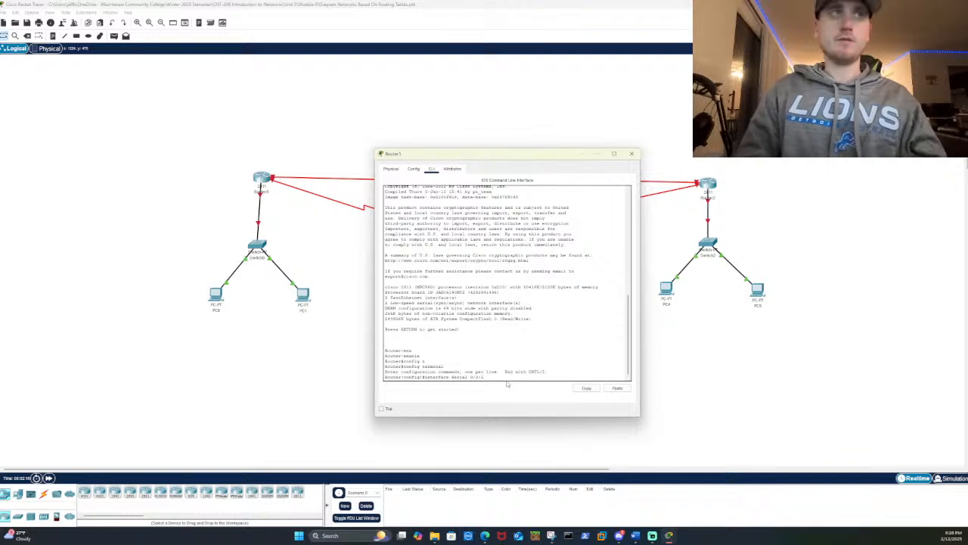
pyautogui.press('BackSpace')
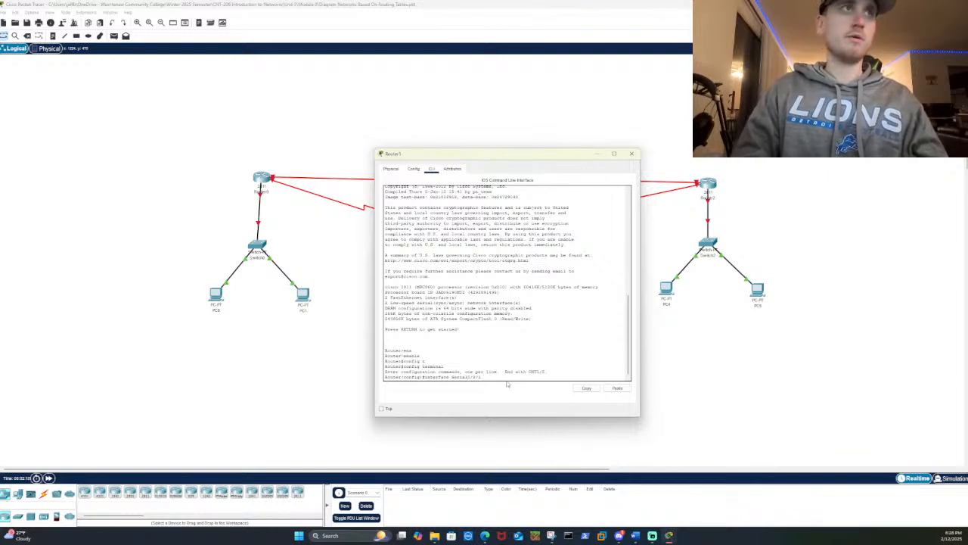
pyautogui.press('Return')
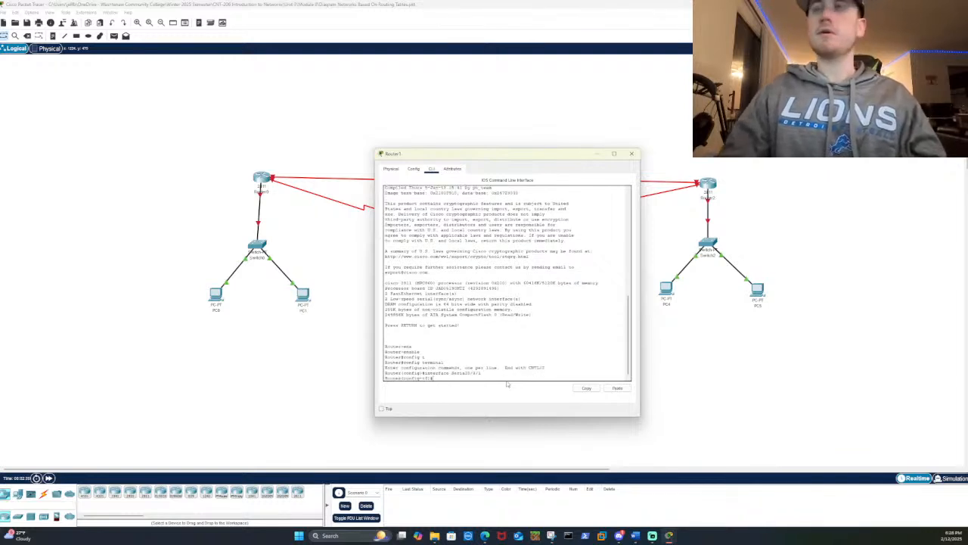
pyautogui.write('ip address 10.10.3.1 255.255')
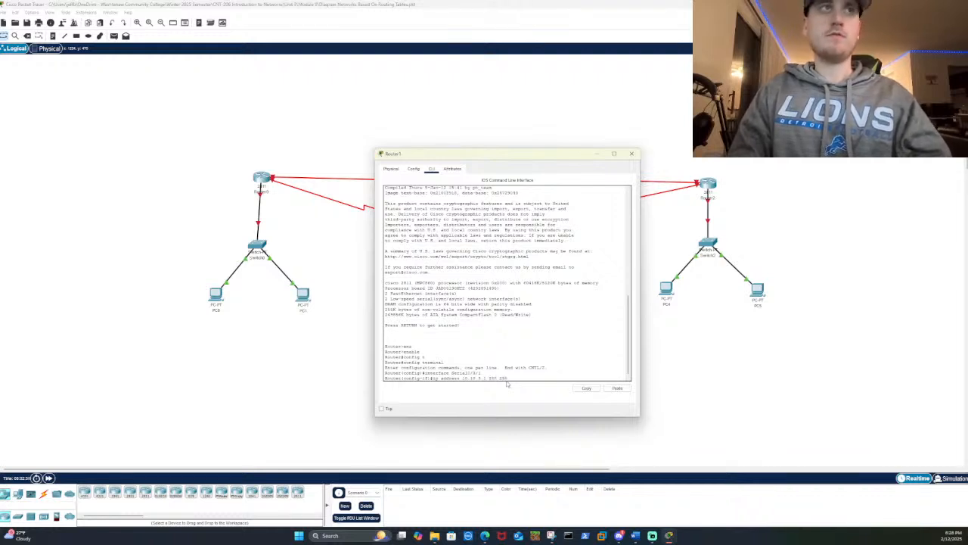
pyautogui.write('.0')
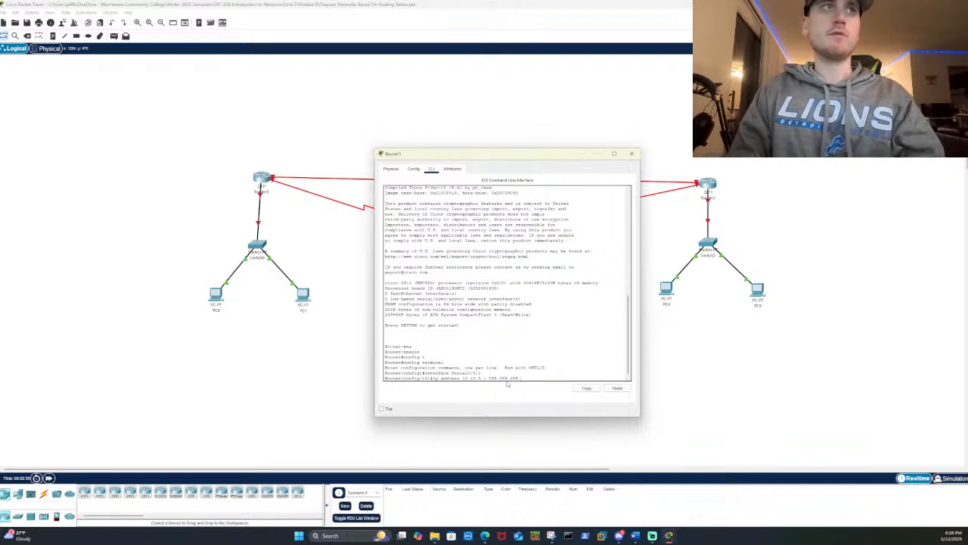
pyautogui.press('Return')
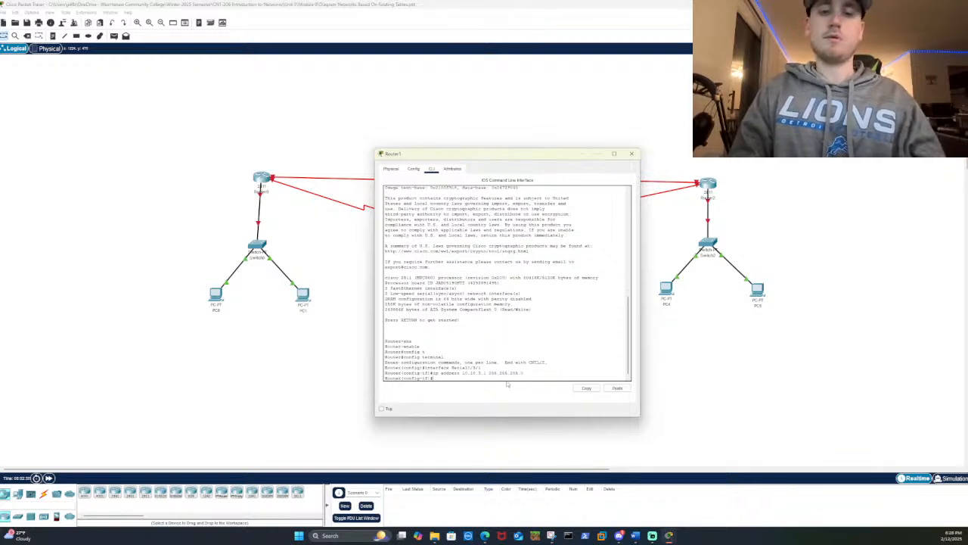
# Enable Router1's serial interface with no shutdown, exit interface configuration and close the router's window
pyautogui.write('no shutdown')
pyautogui.press('Return')
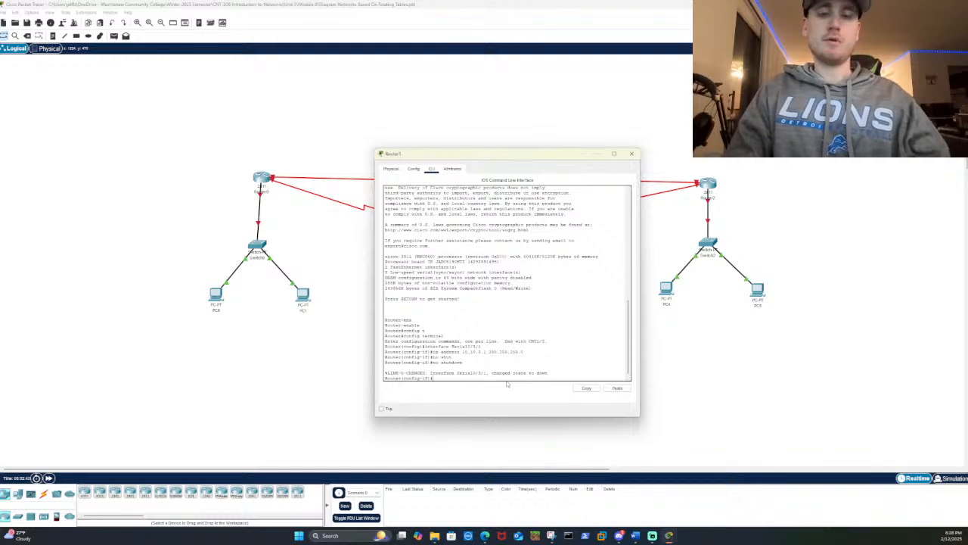
pyautogui.write('exit')
pyautogui.press('Return')
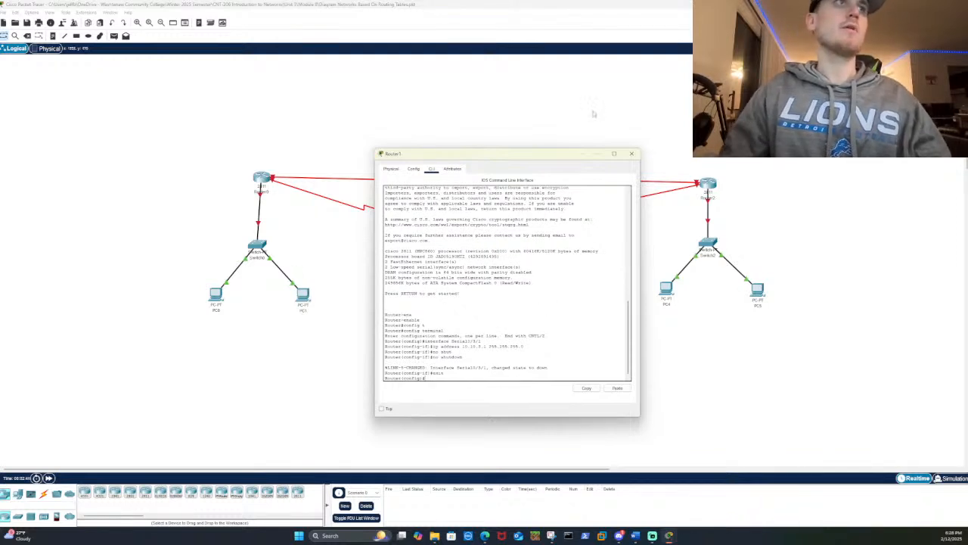
pyautogui.click(632, 154)
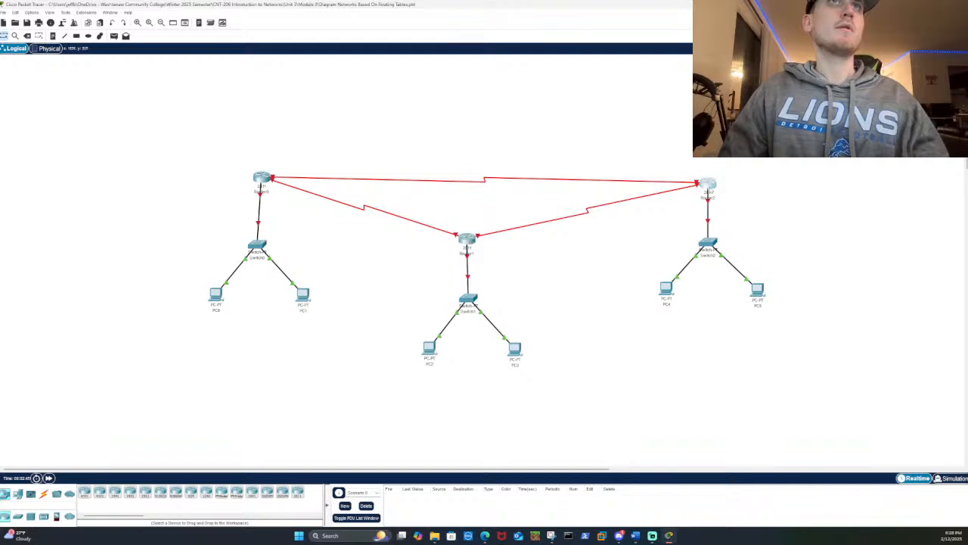
# Open Router2's CLI, enter privileged mode with enable, and enter global configuration mode with config t
pyautogui.click(707, 182)
pyautogui.click(431, 168)
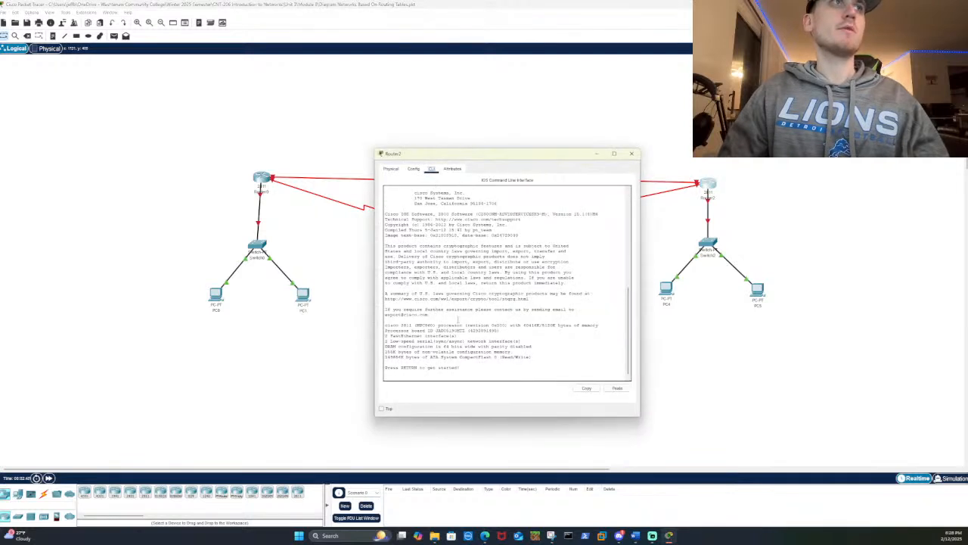
pyautogui.press('Return')
pyautogui.write('ena')
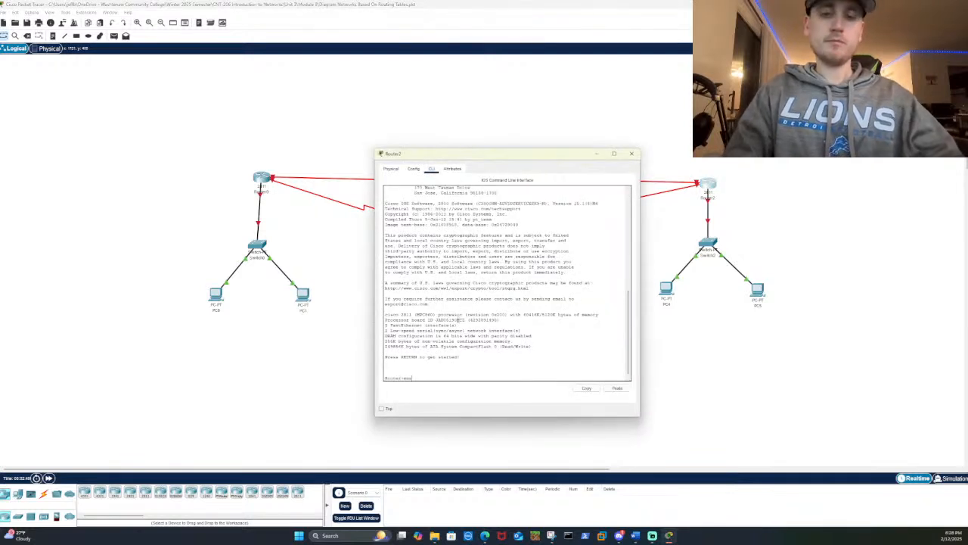
pyautogui.write('b')
pyautogui.press('Tab')
pyautogui.press('Return')
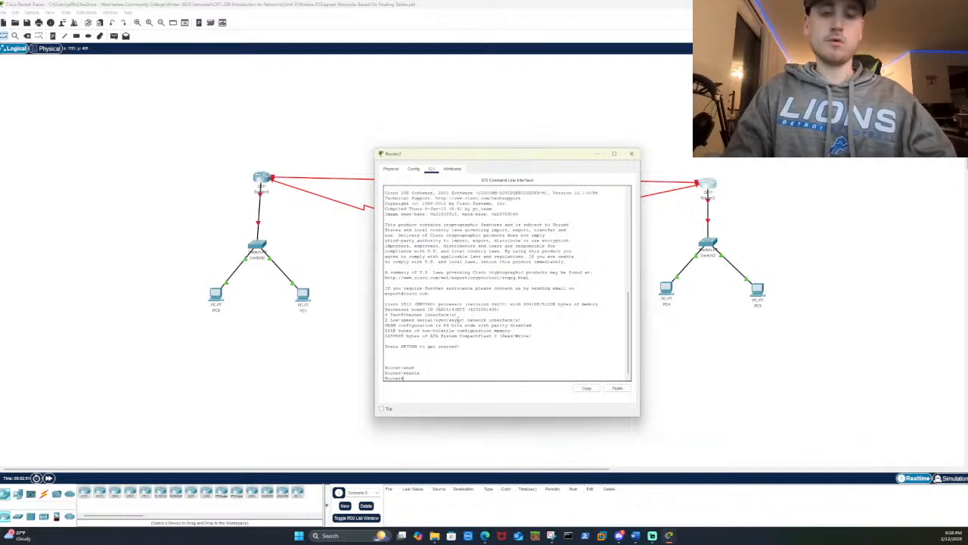
pyautogui.write('config')
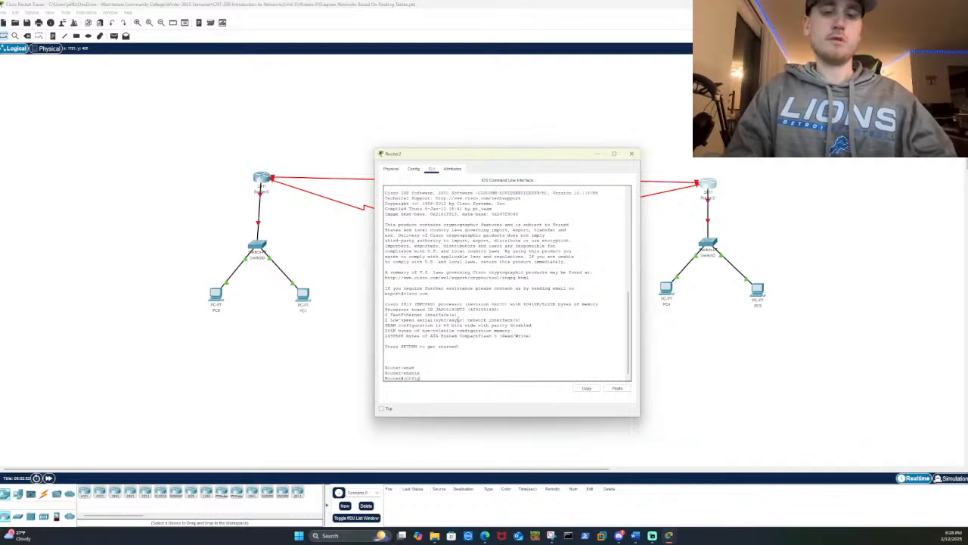
pyautogui.write(' t')
pyautogui.press('Return')
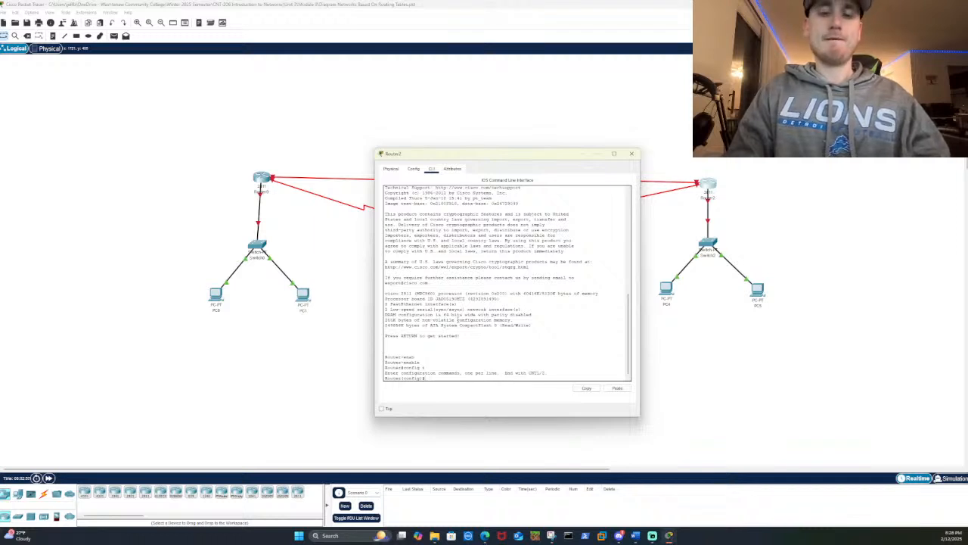
pyautogui.write('inte')
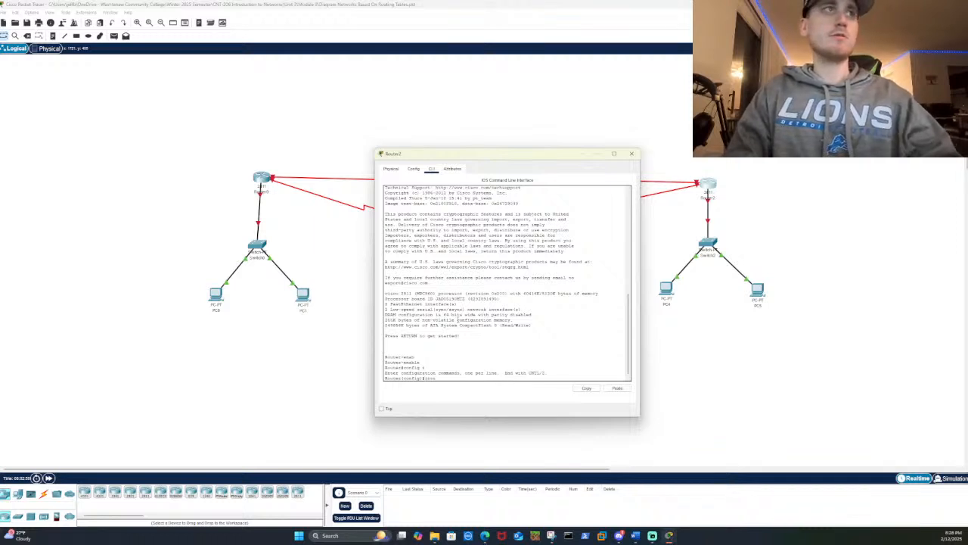
pyautogui.write('rface Se')
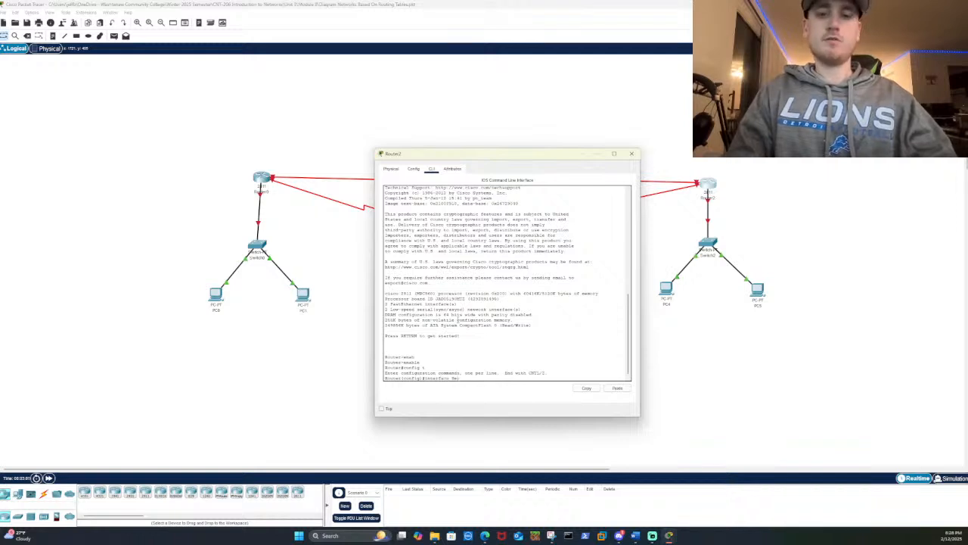
pyautogui.write('rial')
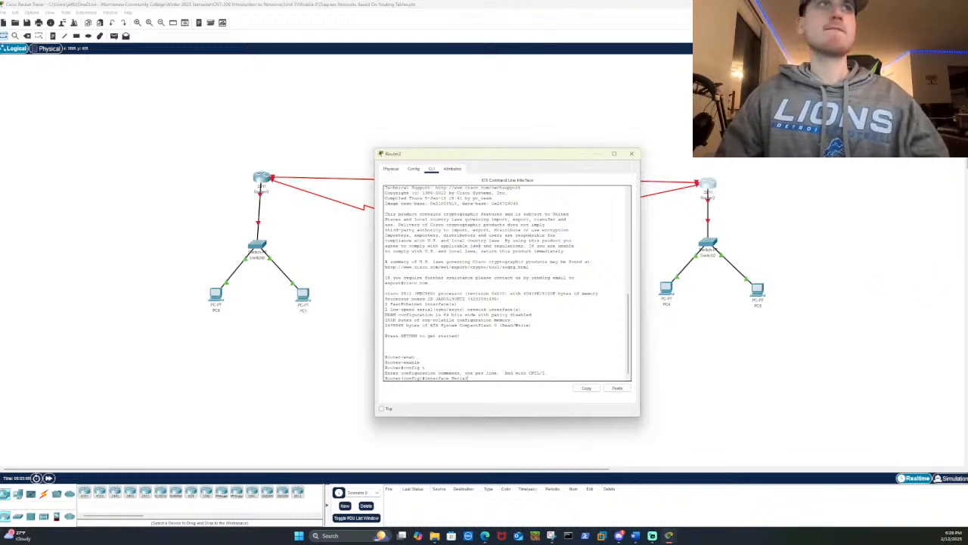
pyautogui.click(631, 154)
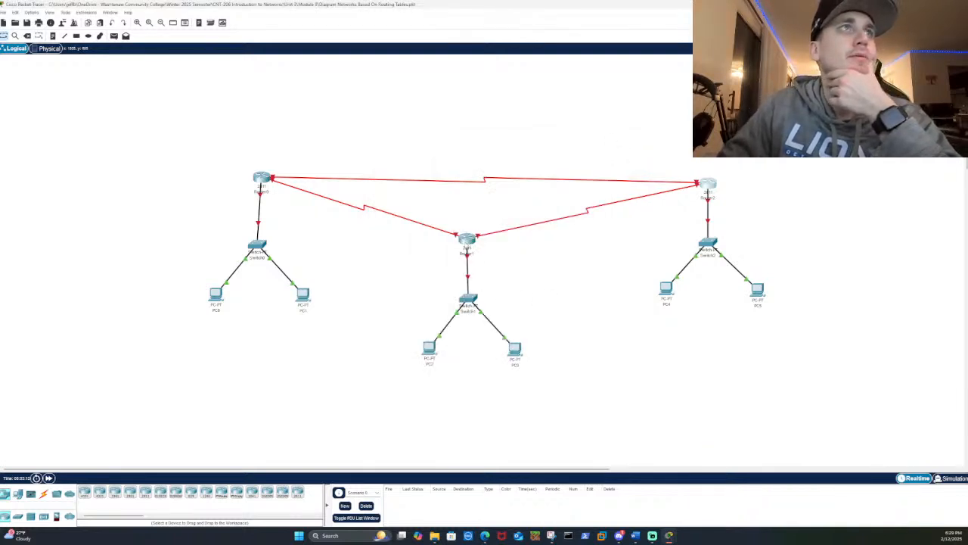
# Review the serial interface commands entered in Router1's CLI and close its window
pyautogui.click(467, 239)
pyautogui.moveTo(456, 376); pyautogui.dragTo(456, 371)
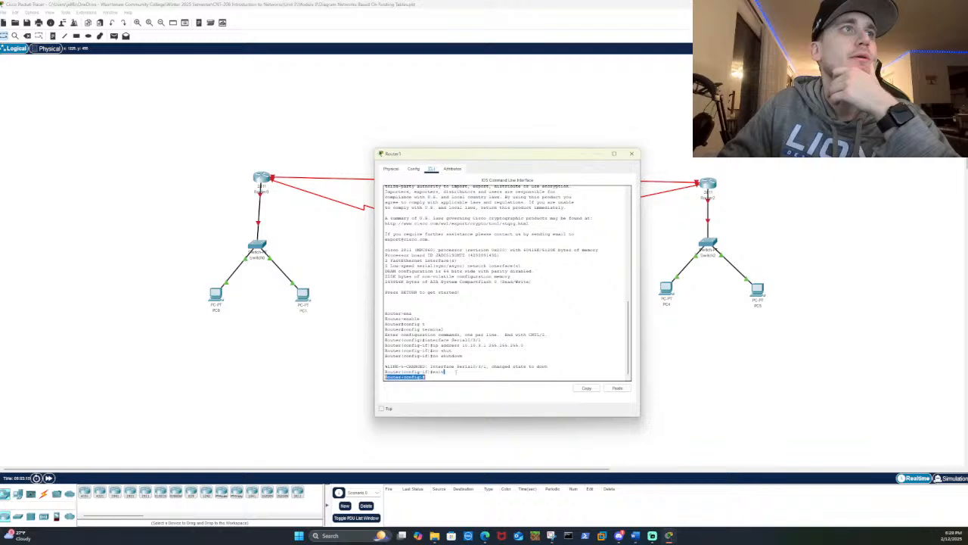
pyautogui.click(631, 154)
# Exit Cisco Packet Tracer without saving the changes and reopen the saved topology file
pyautogui.hotkey('alt', 'F4')
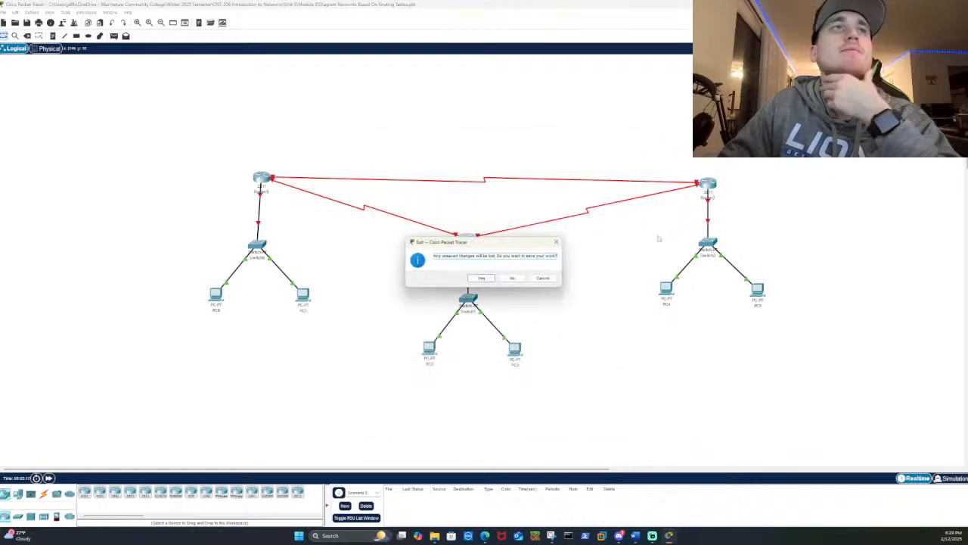
pyautogui.click(511, 279)
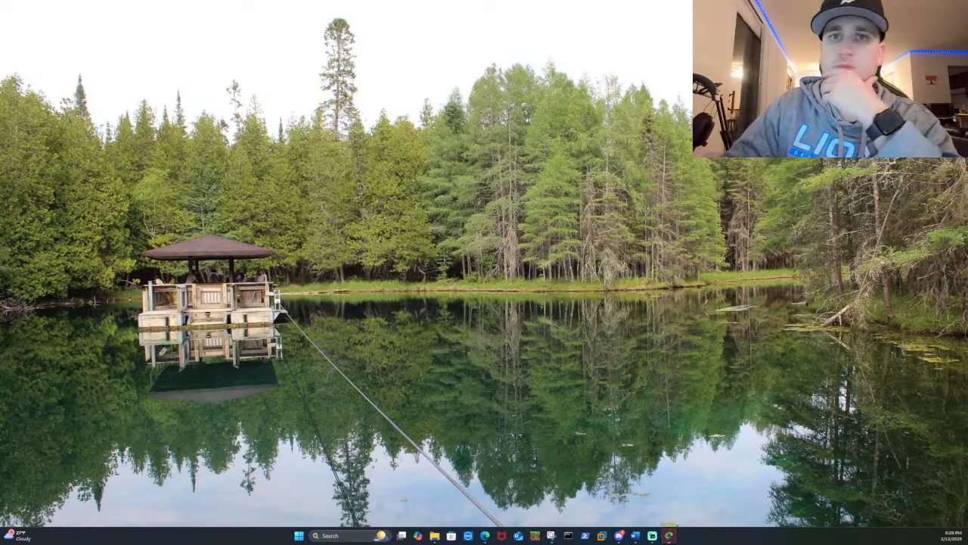
pyautogui.click(851, 218)
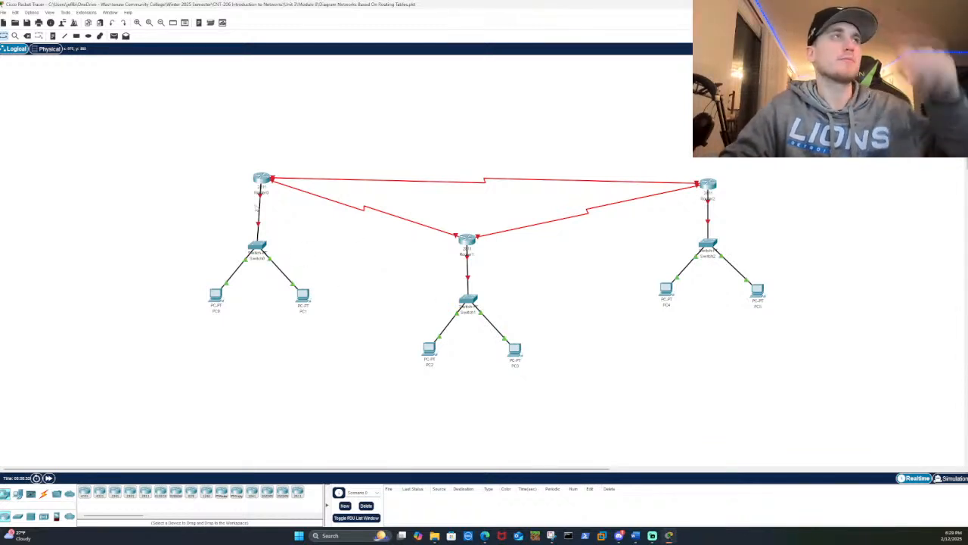
# Open Router0's CLI, enter privileged mode with enable, and enter global configuration mode with config t
pyautogui.click(261, 177)
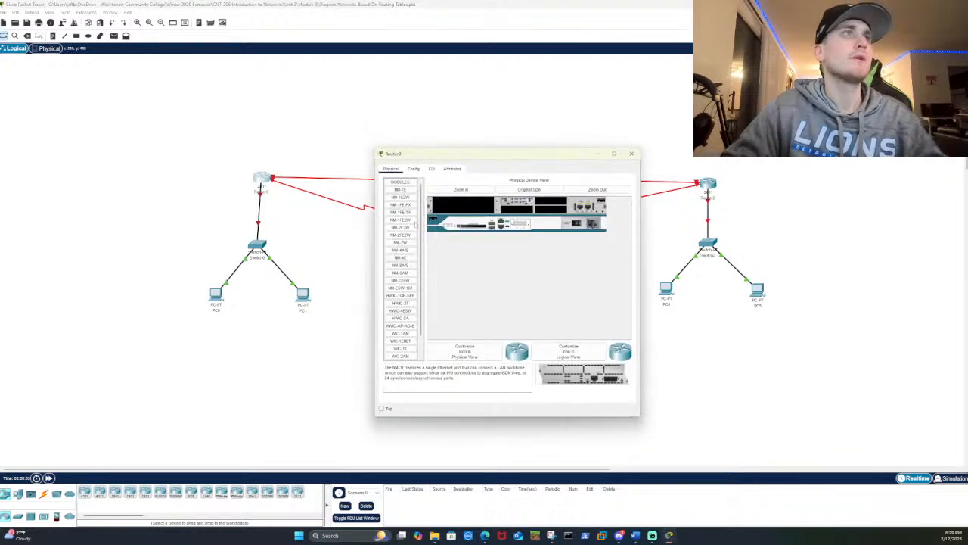
pyautogui.click(432, 169)
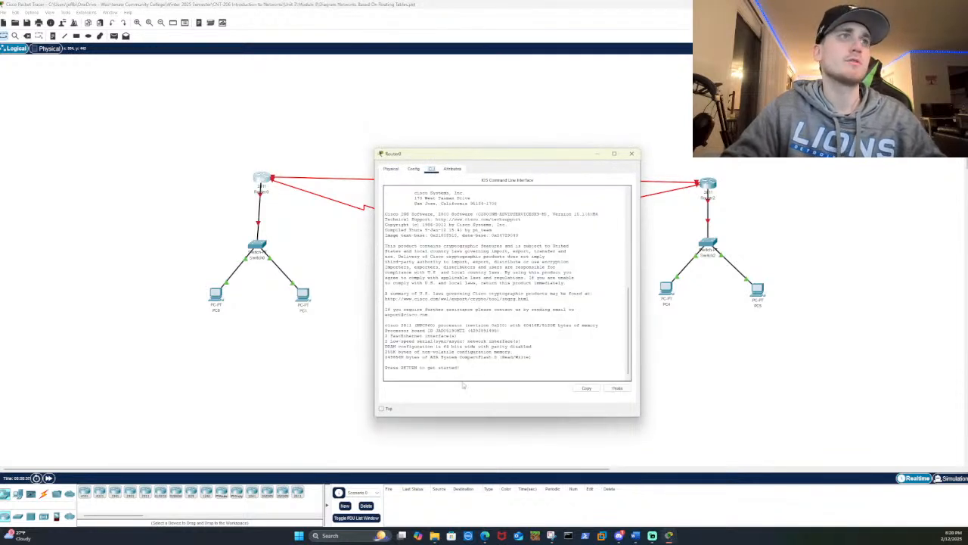
pyautogui.press('Return')
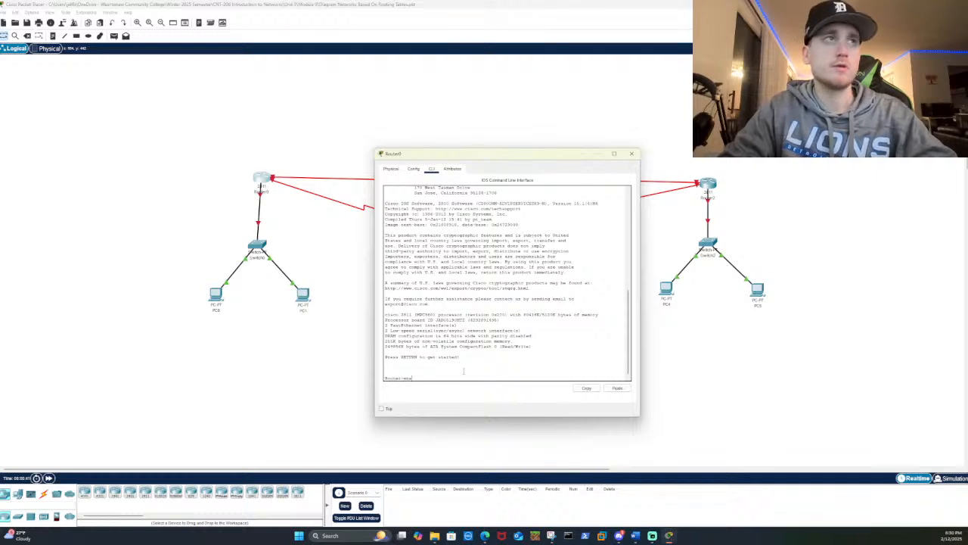
pyautogui.write('ena')
pyautogui.press('Tab')
pyautogui.press('Return')
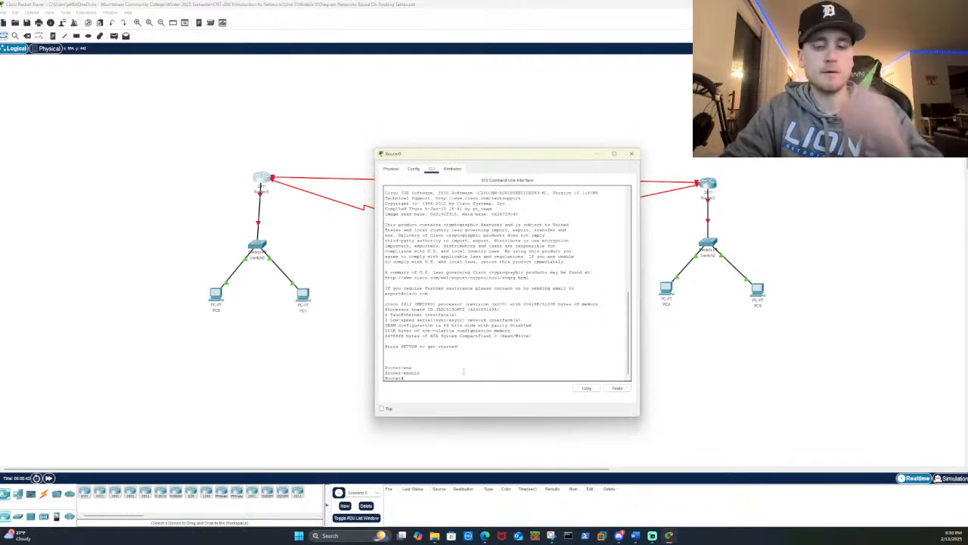
pyautogui.write('config')
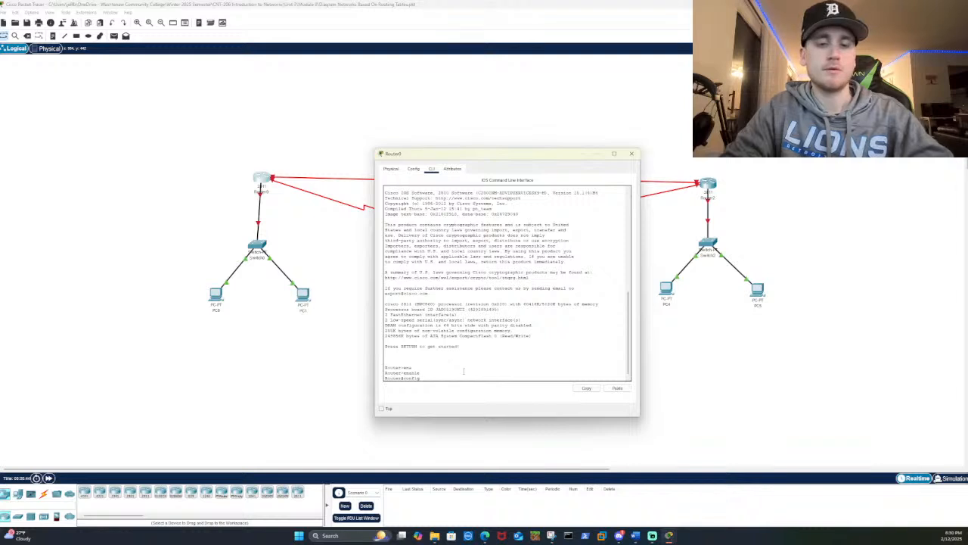
pyautogui.write(' t')
pyautogui.press('Return')
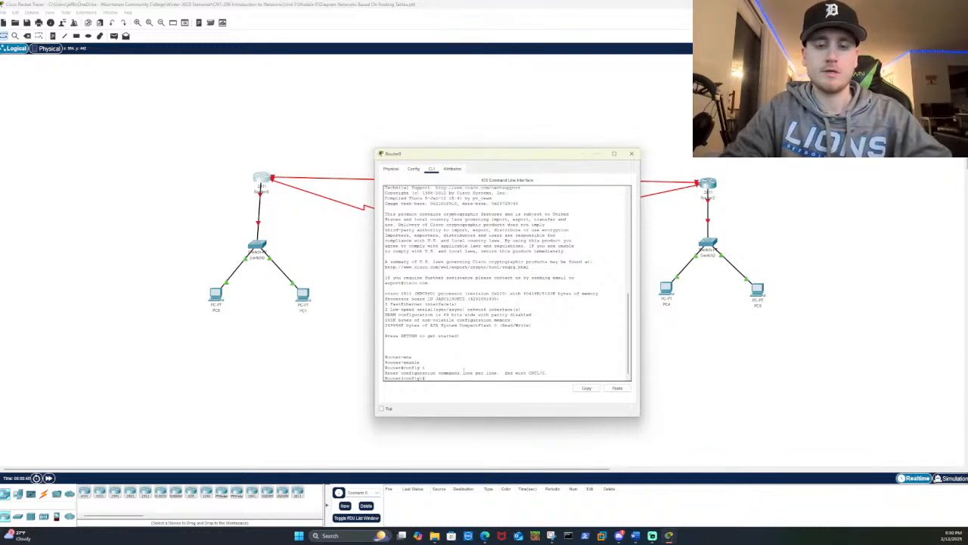
# Enter configuration for Router0's interface Serial0/3/0 and assign IP address 10.10.1.1 with mask 255.255.255.0
pyautogui.write('interface Se')
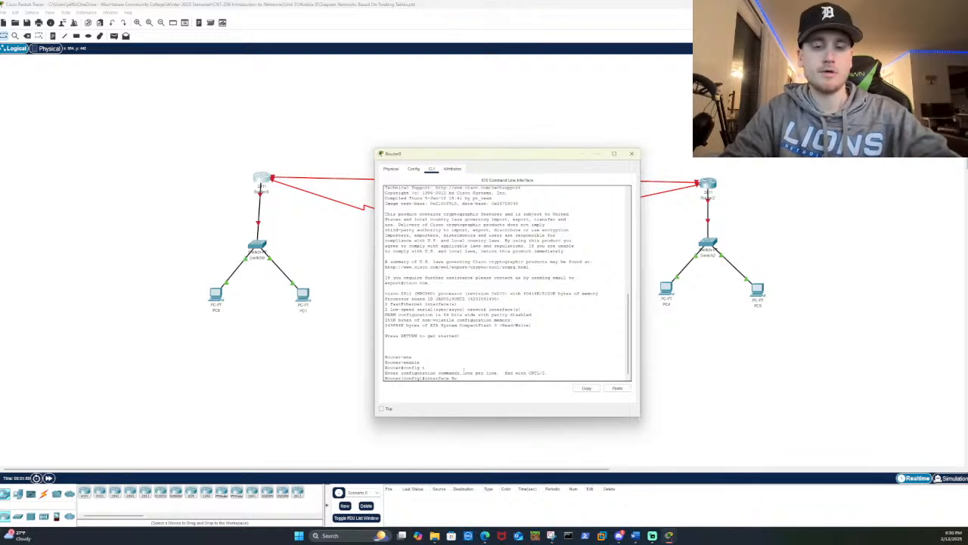
pyautogui.write('rial')
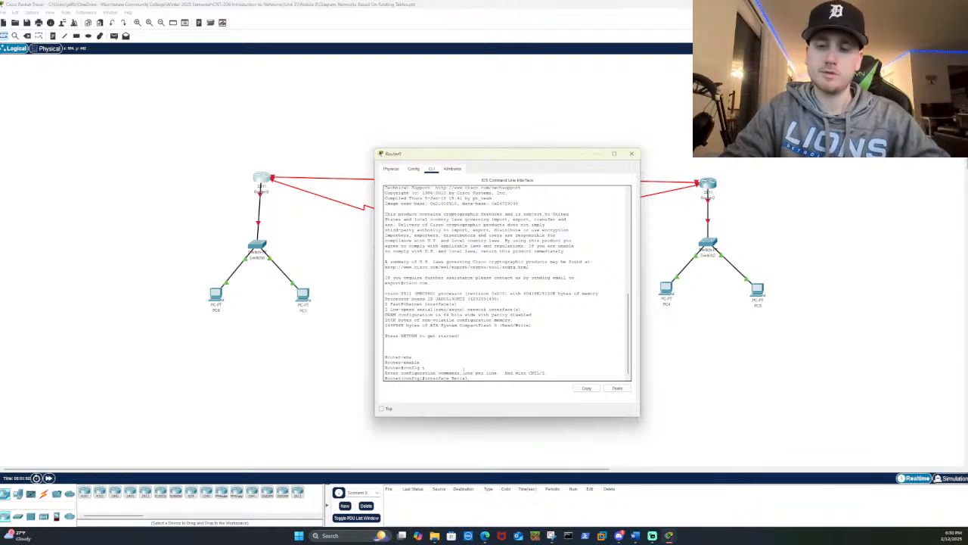
pyautogui.write('0/3/0')
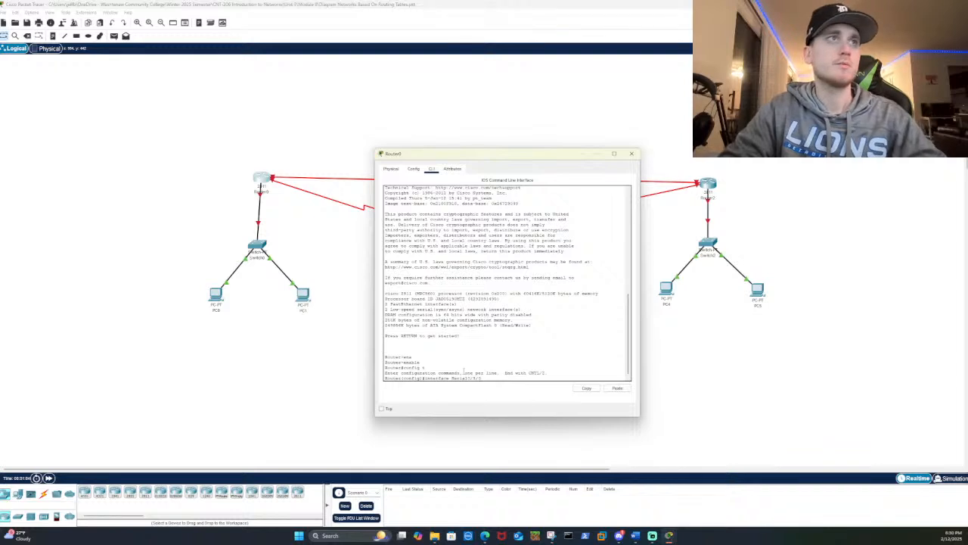
pyautogui.press('Return')
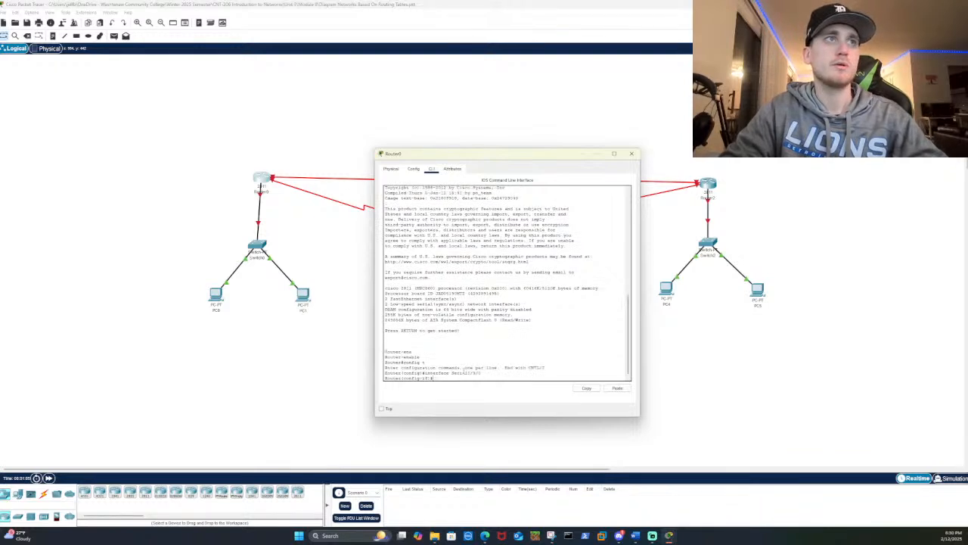
pyautogui.write('ip addr')
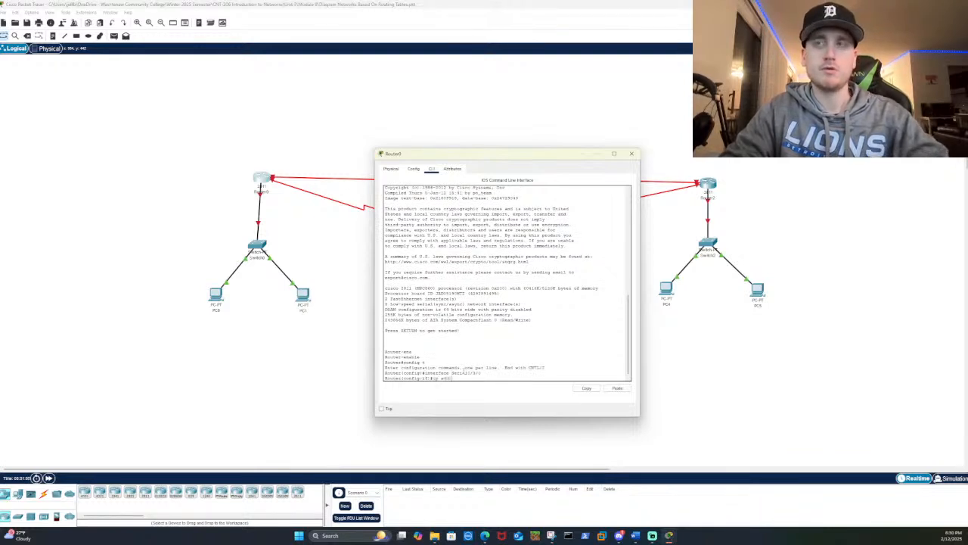
pyautogui.write('ess')
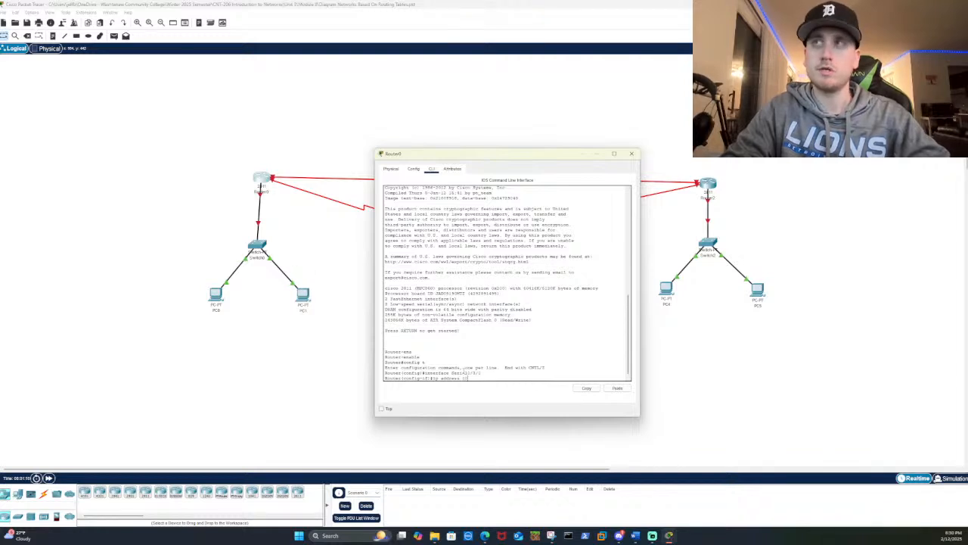
pyautogui.write(' 10.10.1')
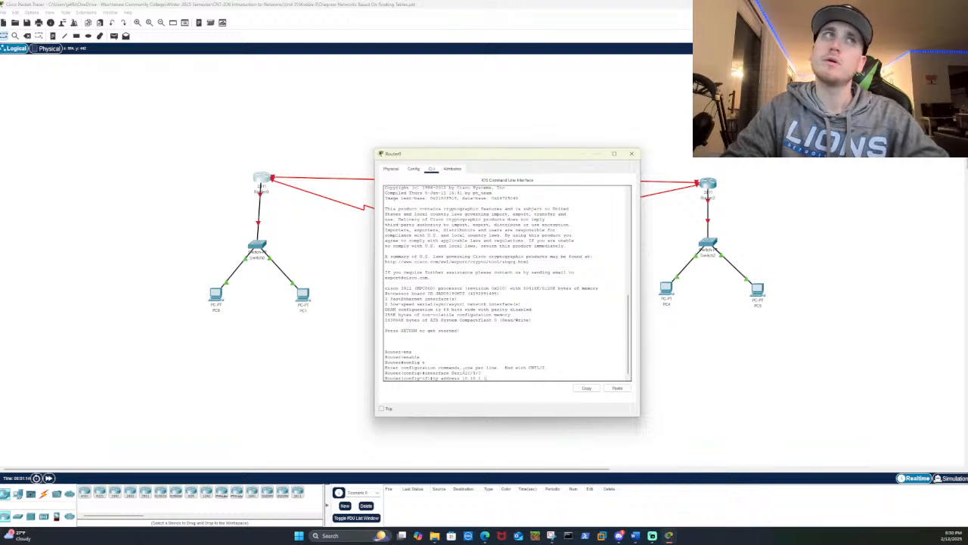
pyautogui.write('.1 ')
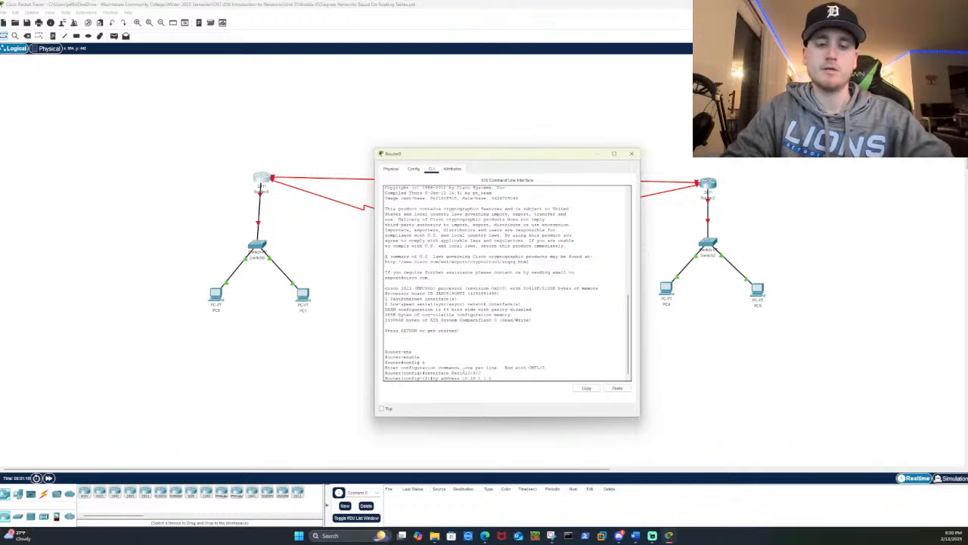
pyautogui.write('255.255.255.0')
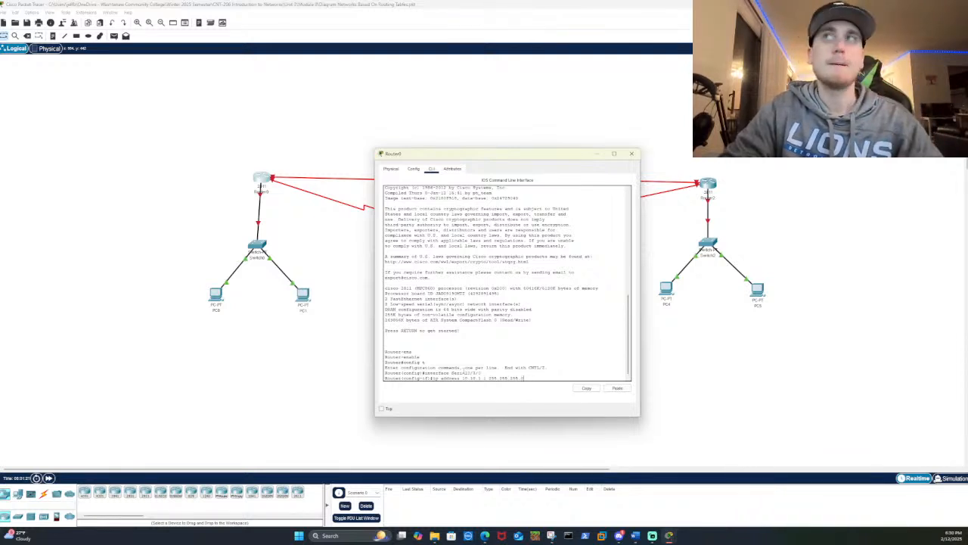
pyautogui.press('Return')
# Enable Router0's Serial0/3/0 interface with no shutdown and exit interface configuration
pyautogui.write('no shutdown')
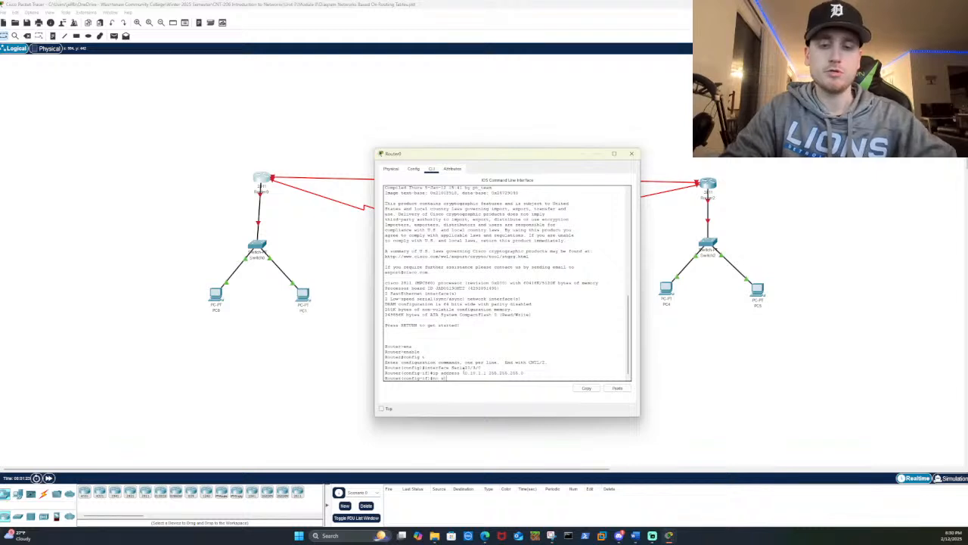
pyautogui.press('Return')
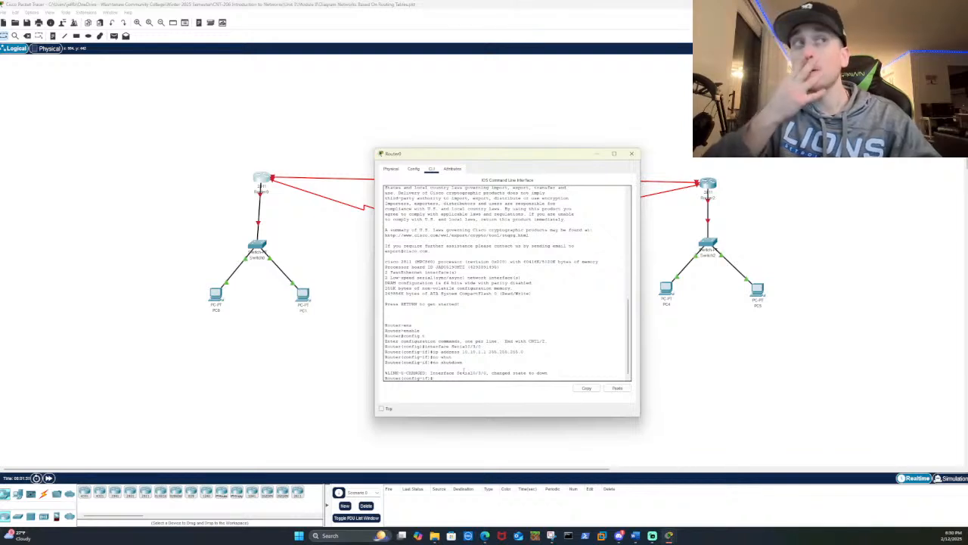
pyautogui.write('exit')
pyautogui.press('Return')
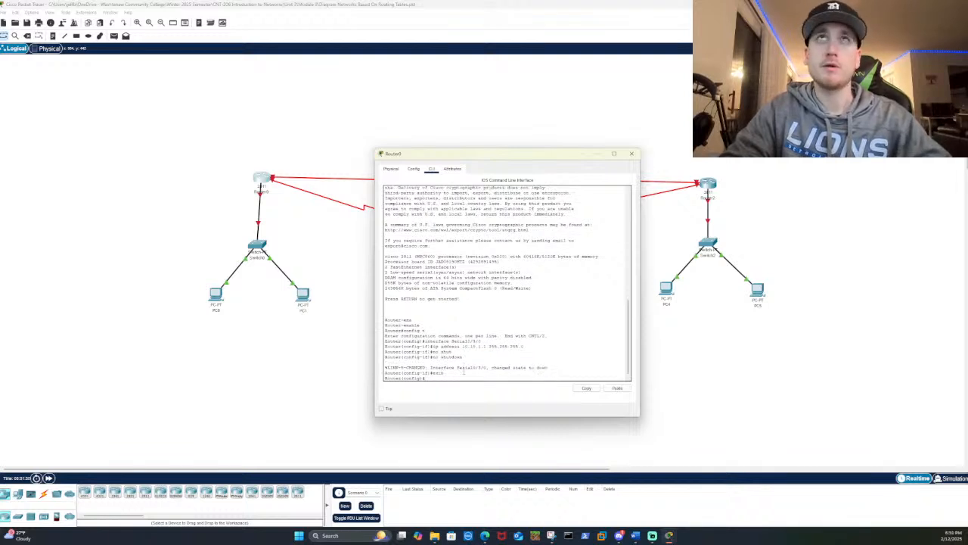
# Enter interface configuration for Router0's Serial0/3/1
pyautogui.write('interface')
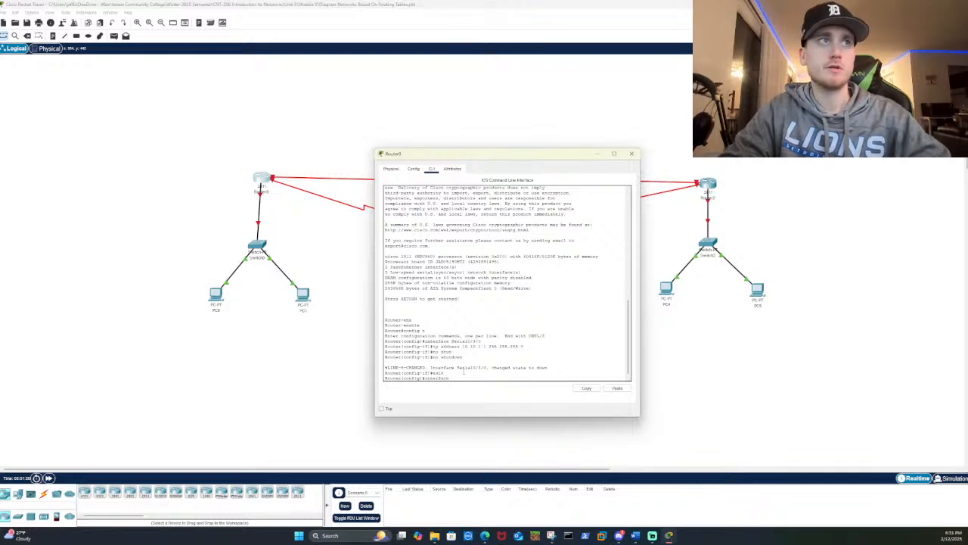
pyautogui.write(' Serial0')
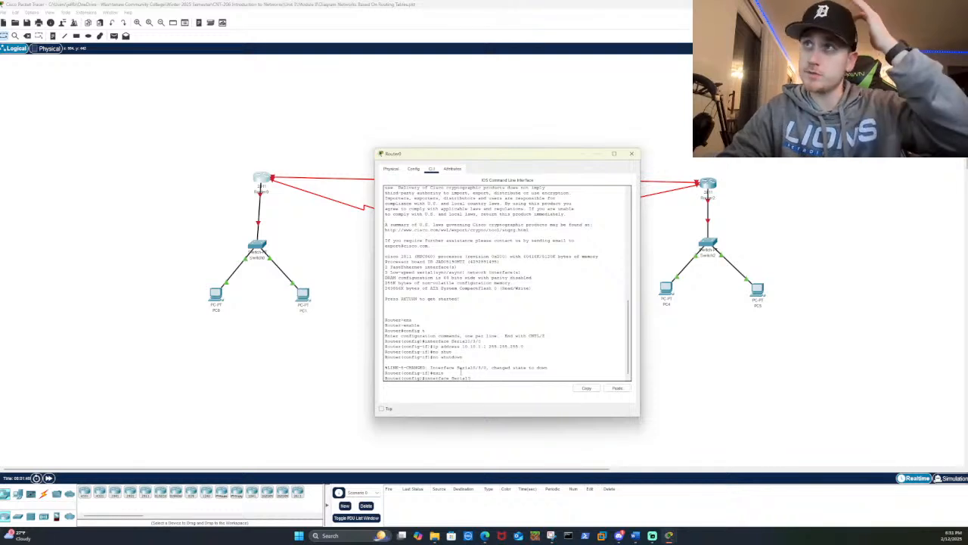
pyautogui.write('/0')
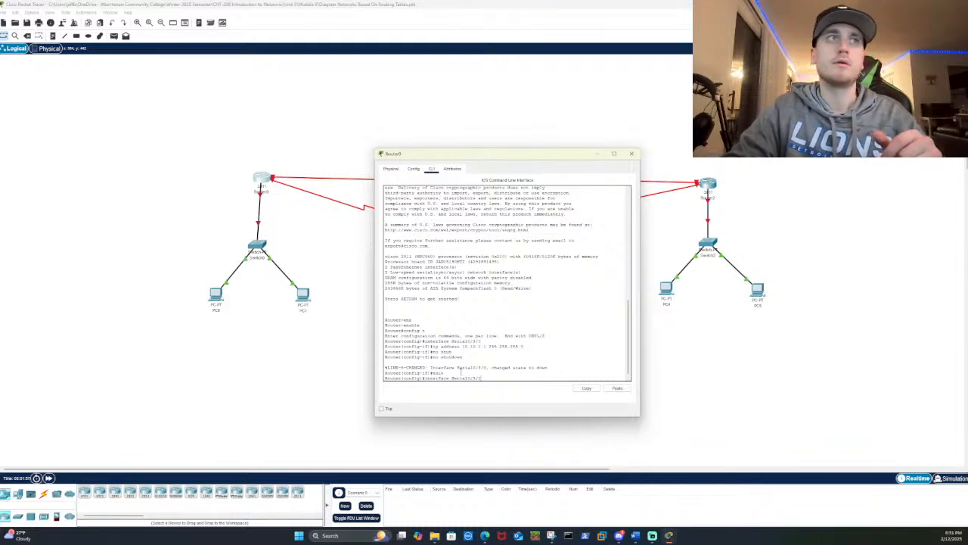
pyautogui.press('Return')
# Assign IP address 10.10.3.1 with mask 255.255.255.0 to Router0's Serial0/3/1 interface
pyautogui.write('ip add')
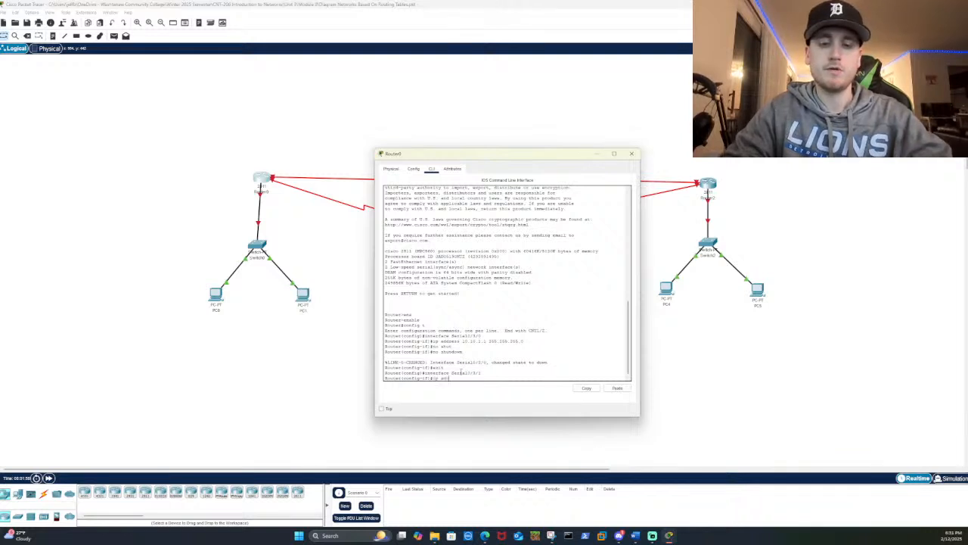
pyautogui.write('rse')
pyautogui.press('BackSpace')
pyautogui.press('BackSpace')
pyautogui.write('e')
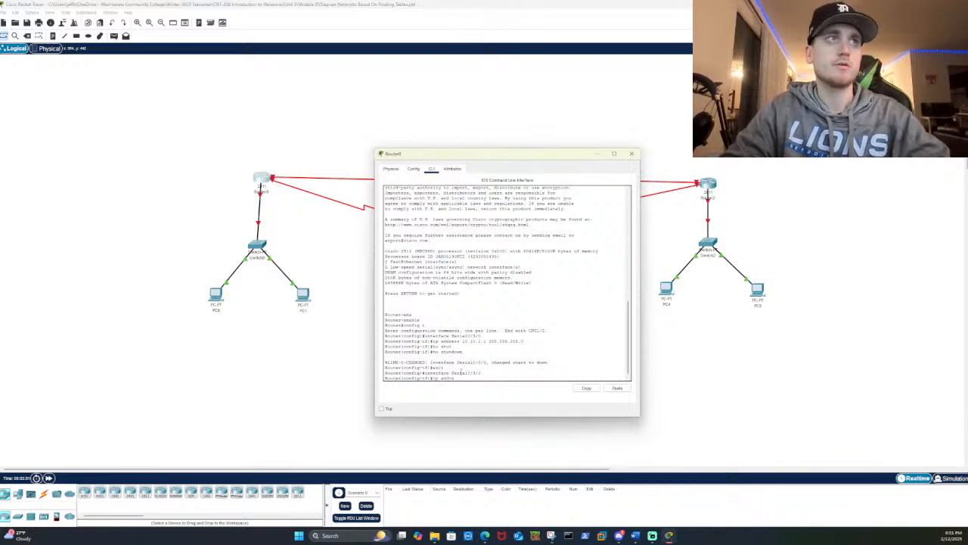
pyautogui.write('ss')
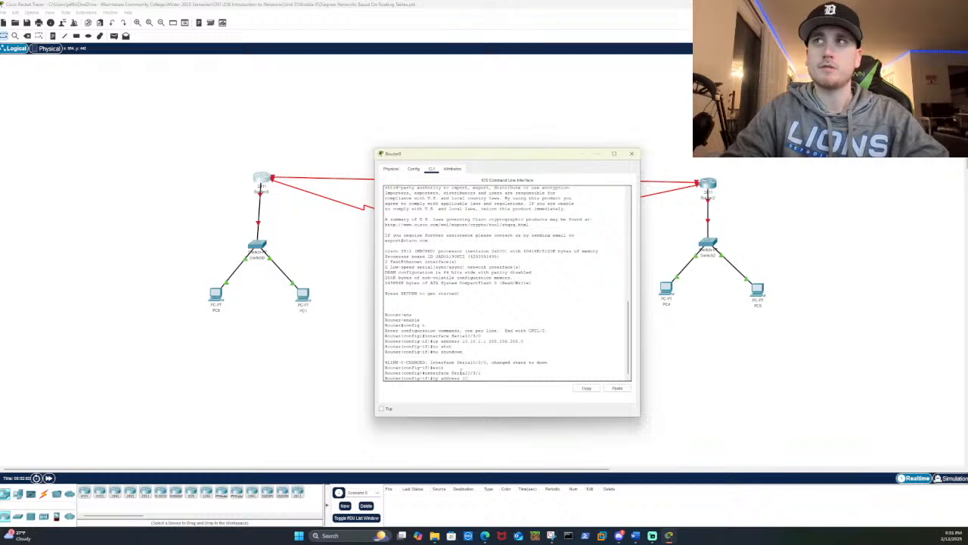
pyautogui.write(' 10.10')
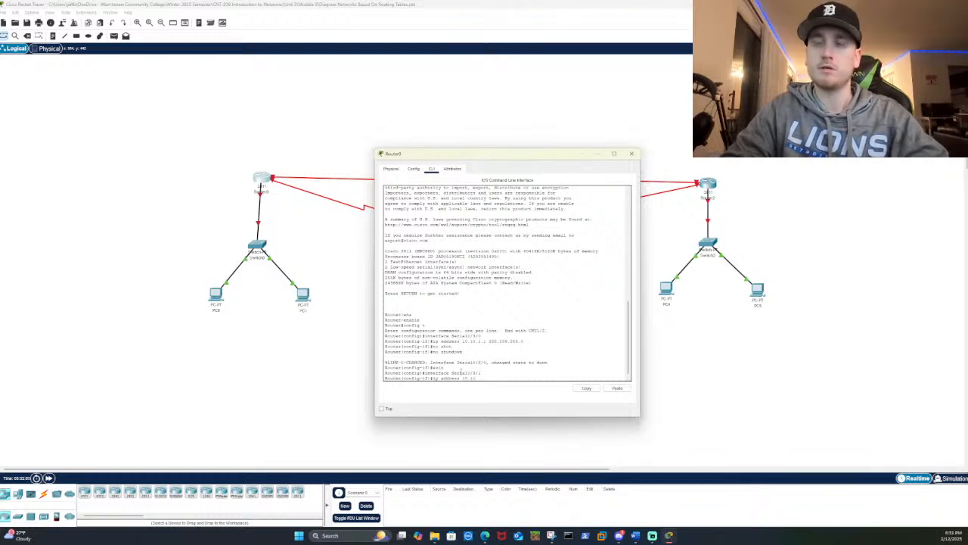
pyautogui.write('.3.')
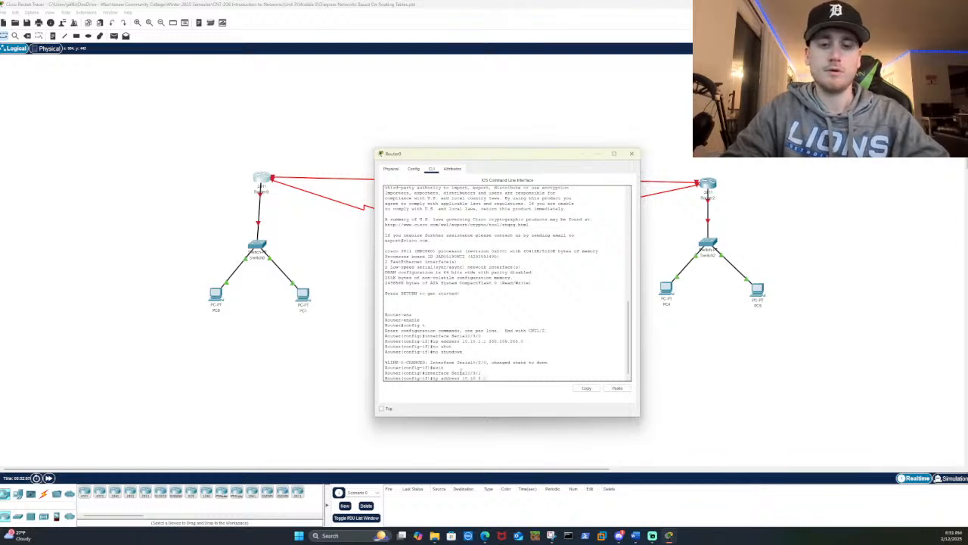
pyautogui.write('1 255.255.25')
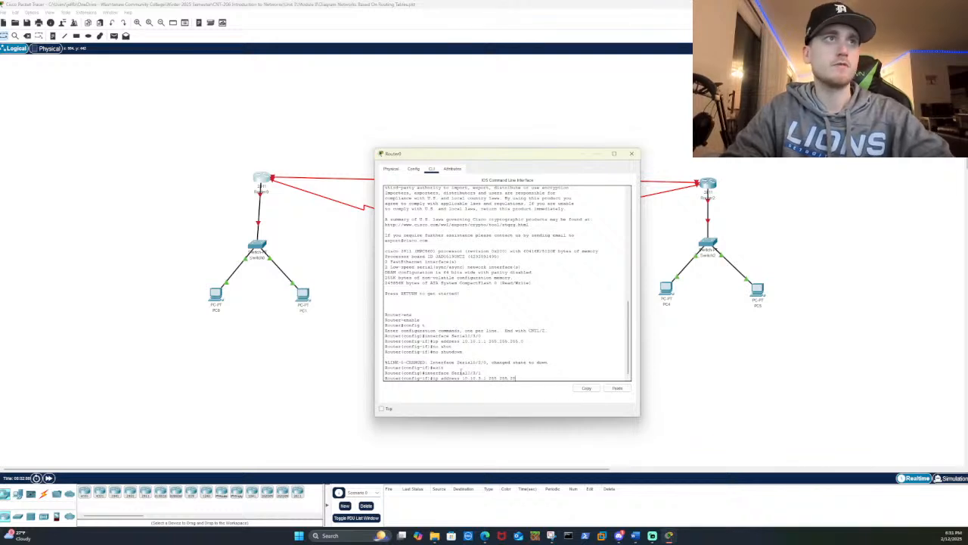
pyautogui.write('5.0')
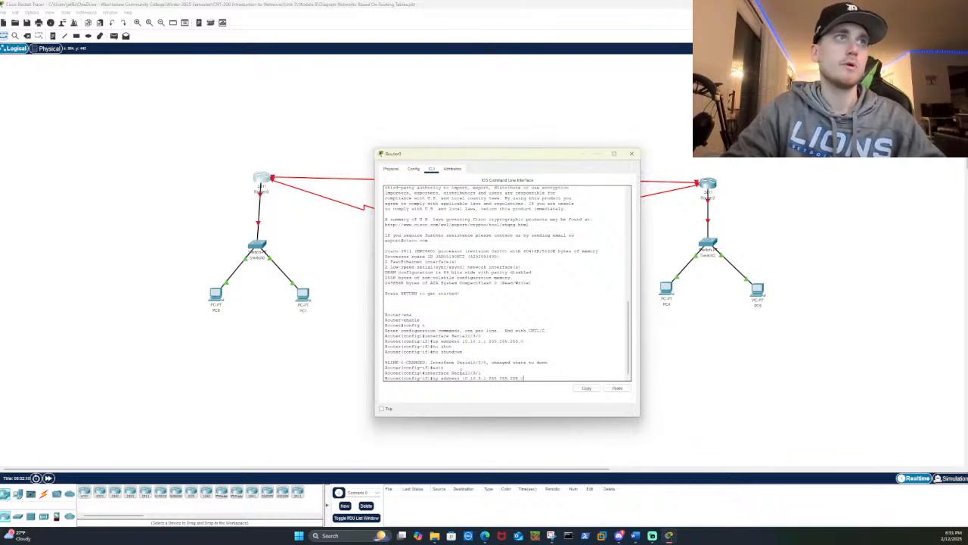
pyautogui.press('Return')
# Enable Router0's Serial0/3/1 interface with no shutdown and exit interface configuration
pyautogui.write('no')
pyautogui.press('Tab')
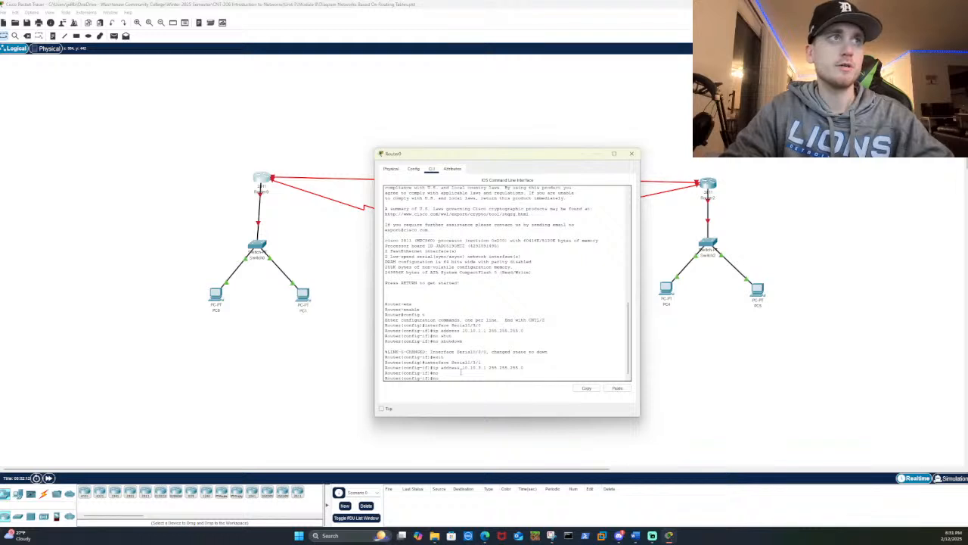
pyautogui.write('s')
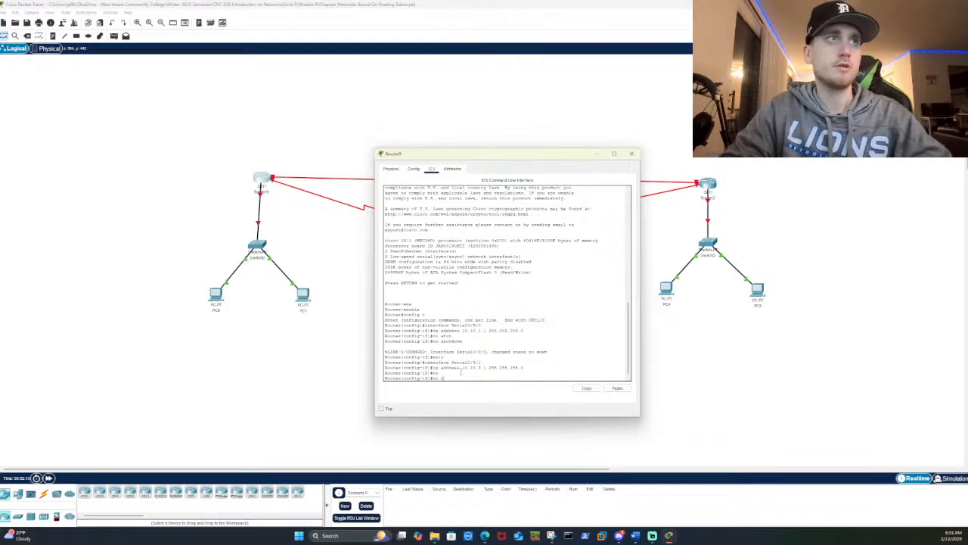
pyautogui.write('h')
pyautogui.press('Tab')
pyautogui.press('Return')
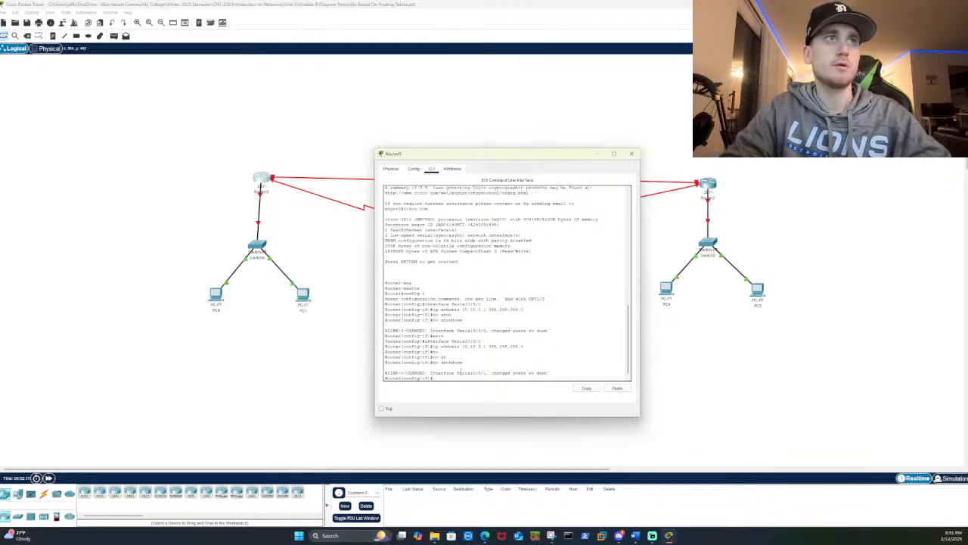
pyautogui.write('exit')
pyautogui.press('Return')
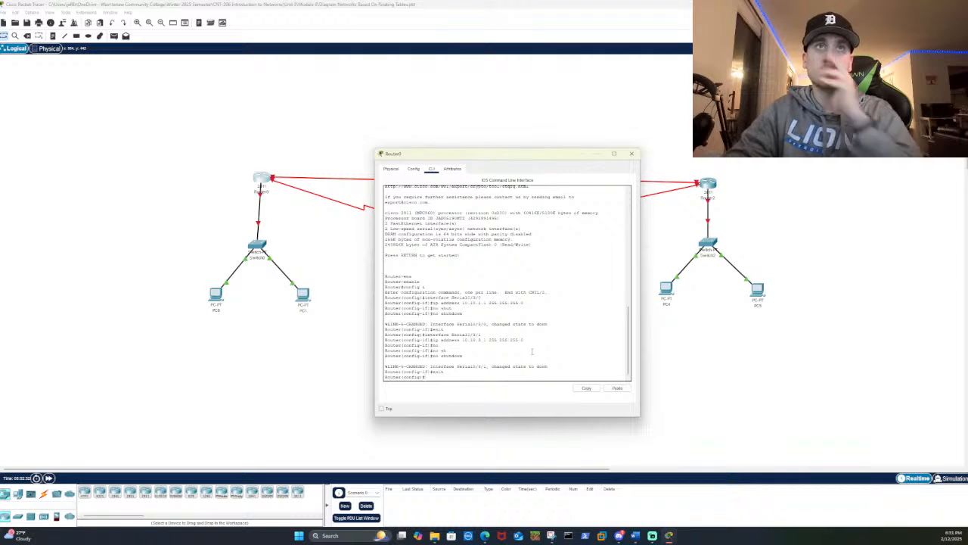
# Try to enter interface configuration for GigabitEthernet0/0/0 on Router0
pyautogui.write('interface')
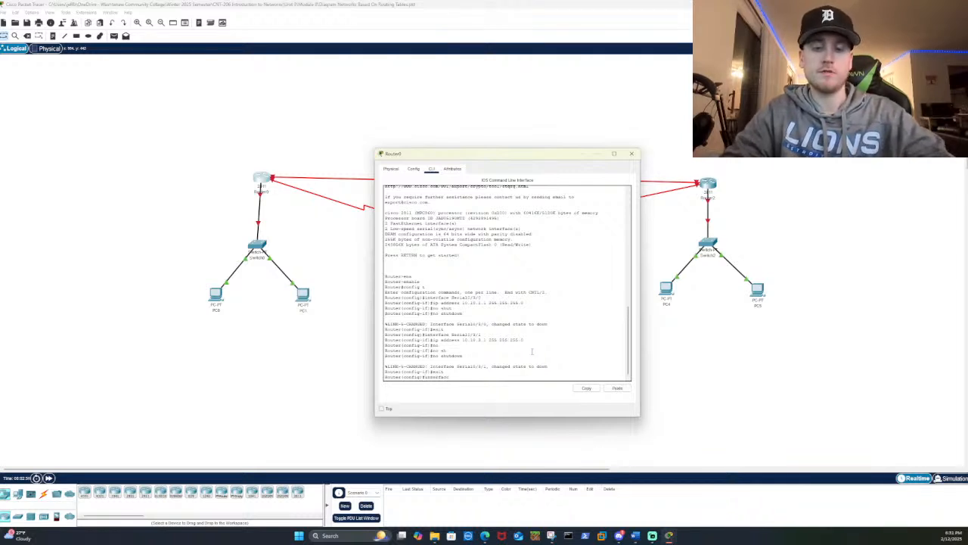
pyautogui.write(' gig')
pyautogui.press('BackSpace')
pyautogui.press('BackSpace')
pyautogui.press('BackSpace')
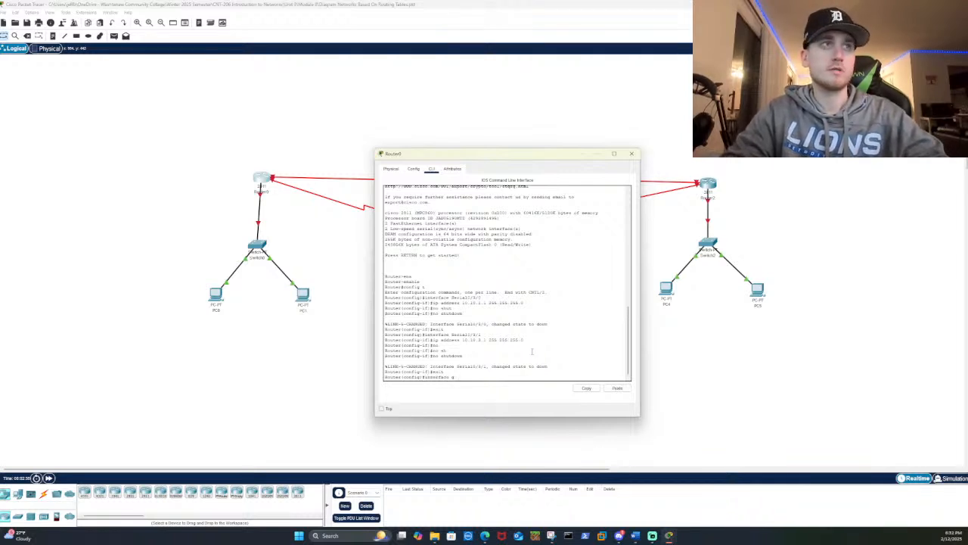
pyautogui.write('Gigabit')
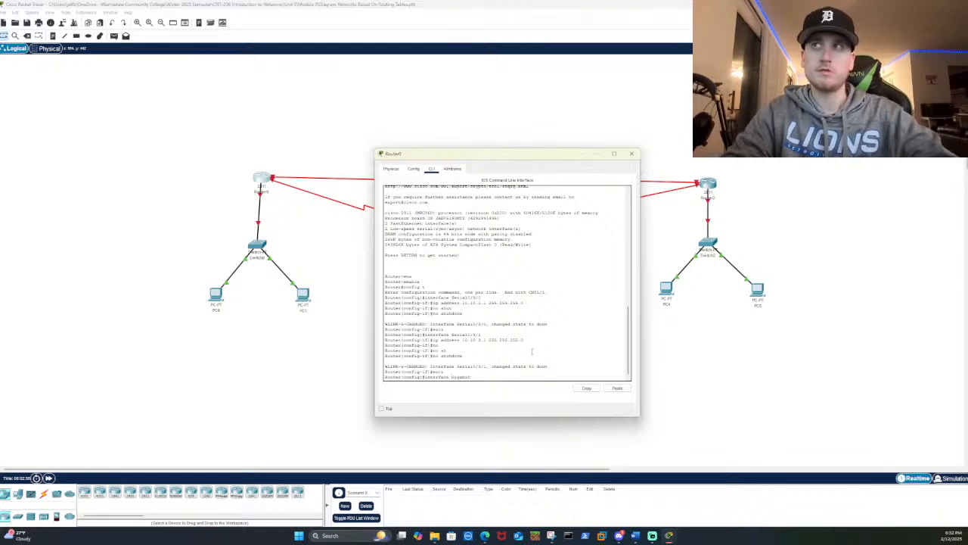
pyautogui.write('Ethernet0/0/0')
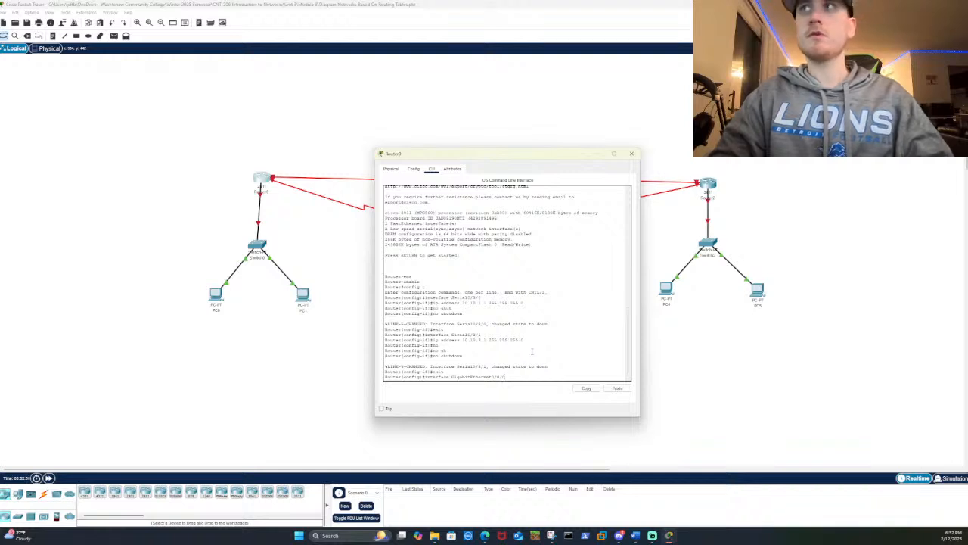
pyautogui.press('Return')
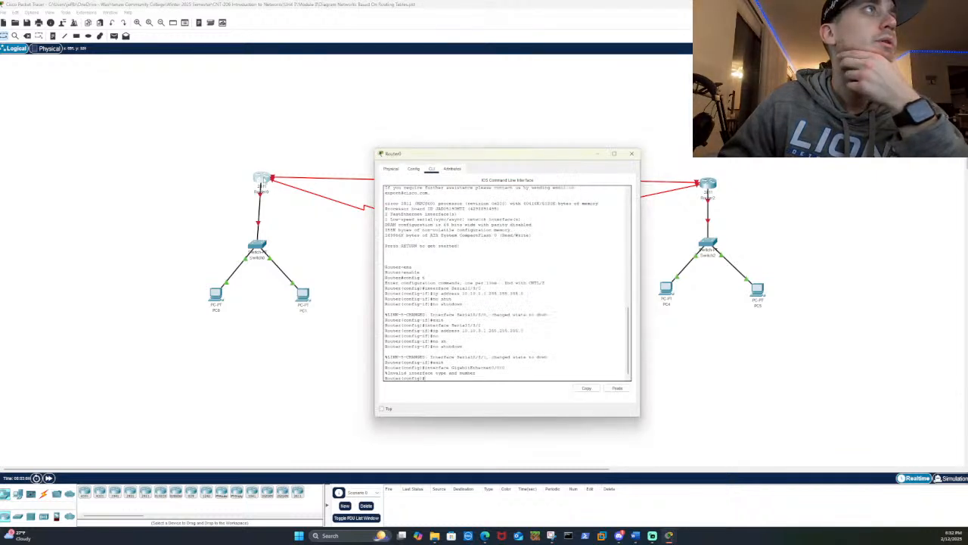
# Check Router0's ports in the topology, reopen its CLI and enter configuration for interface FastEthernet0/0
pyautogui.click(632, 154)
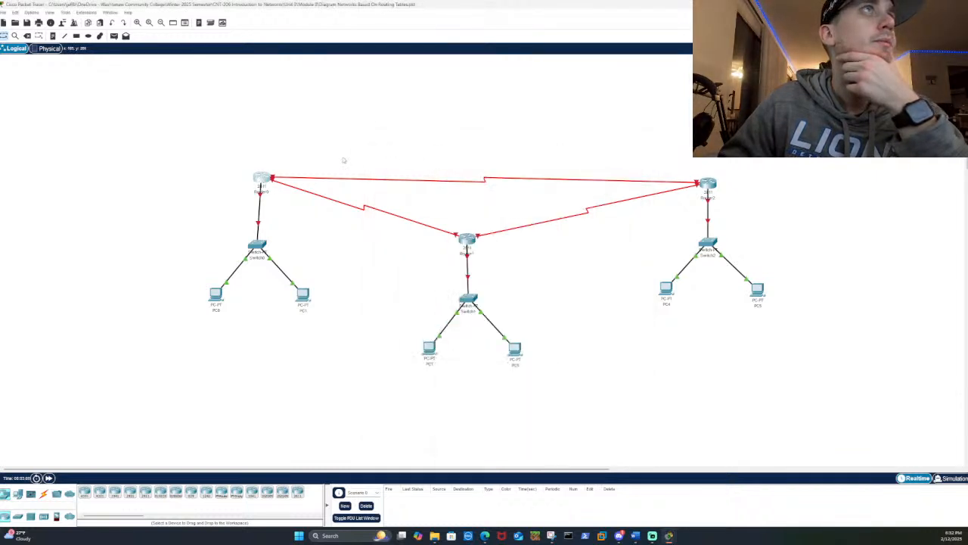
pyautogui.moveTo(267, 182)
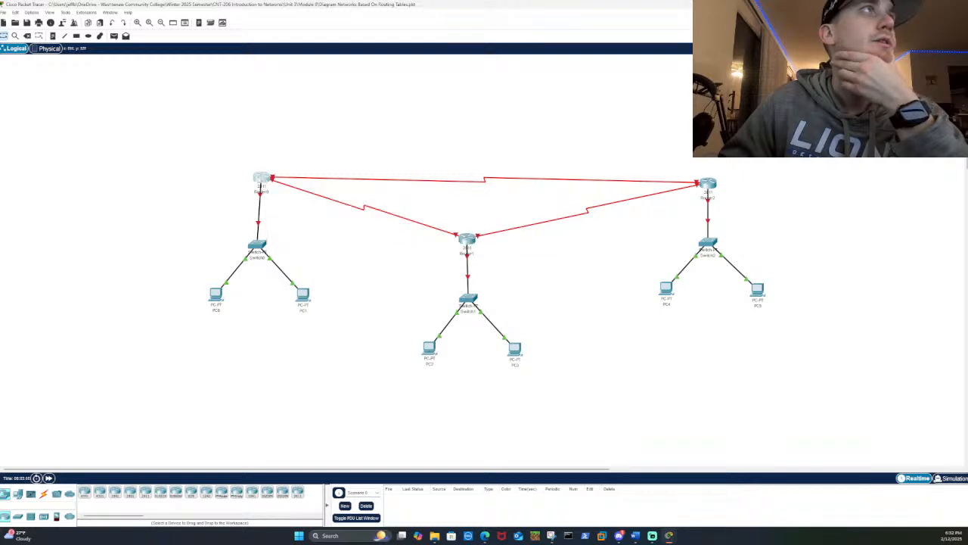
pyautogui.click(259, 184)
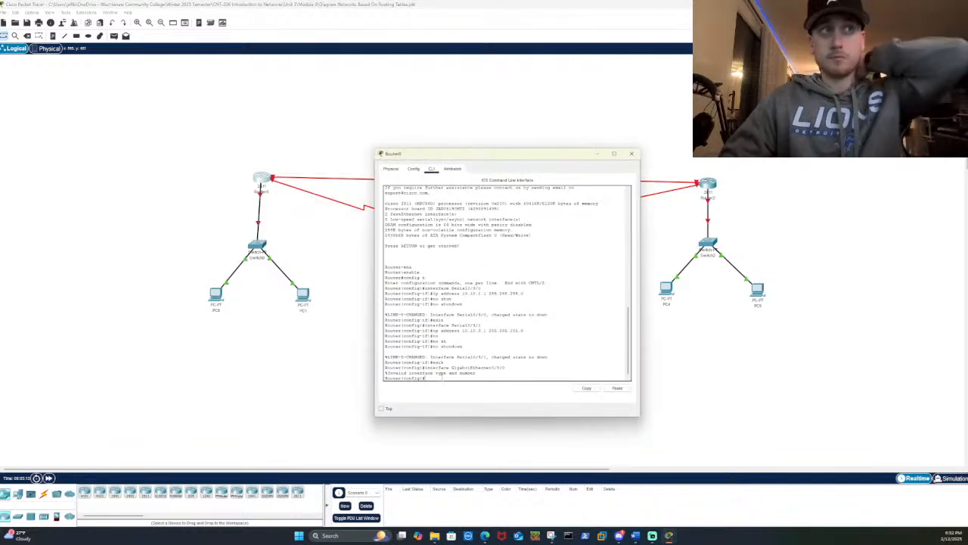
pyautogui.write('interf')
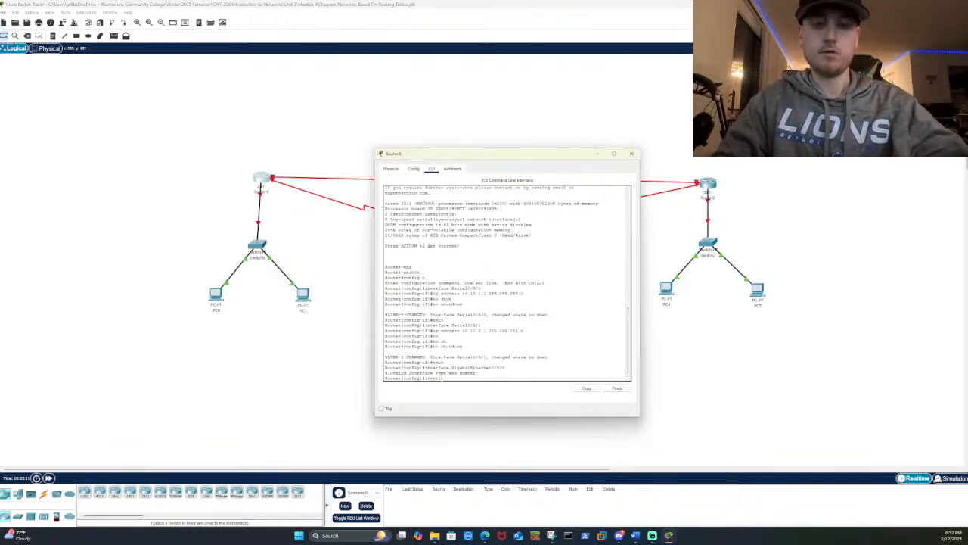
pyautogui.write('ace Fas')
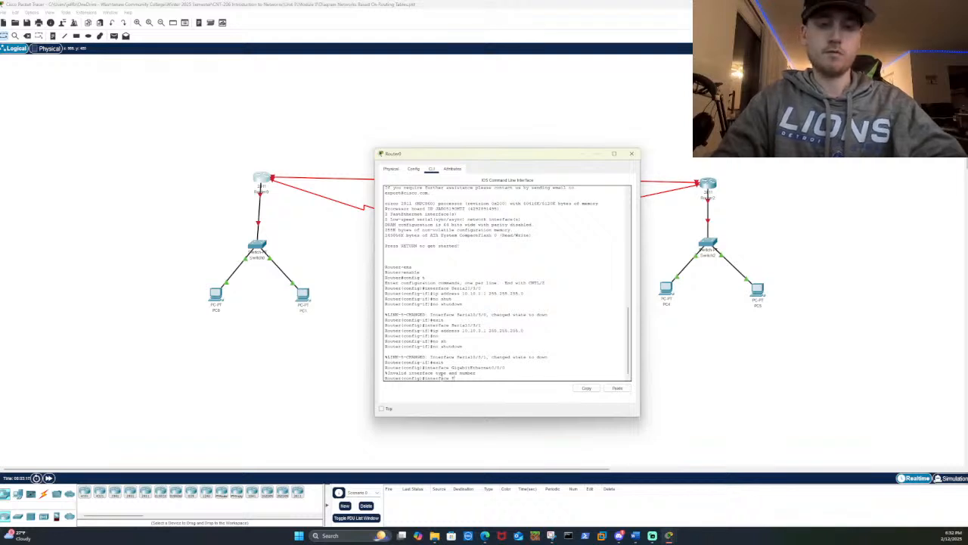
pyautogui.write('tE')
pyautogui.press('Tab')
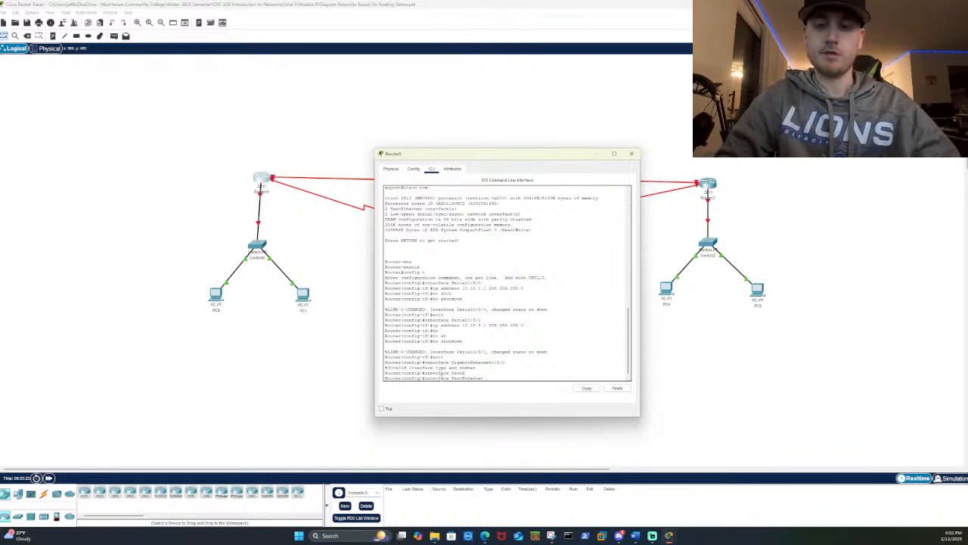
pyautogui.write('0/0')
pyautogui.press('Return')
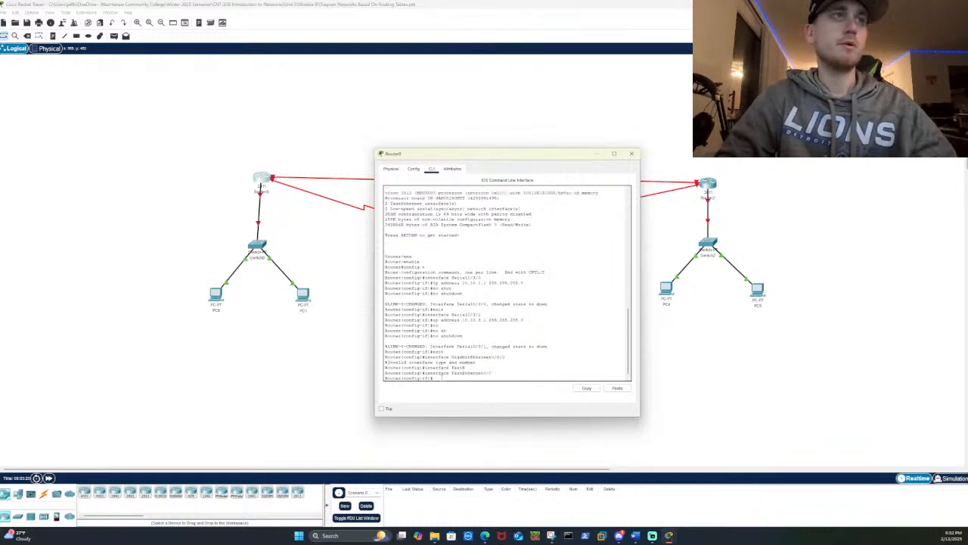
# Assign IP address 192.168.1.1 with mask 255.255.255.0 to Router0's FastEthernet0/0 interface
pyautogui.write('ip add')
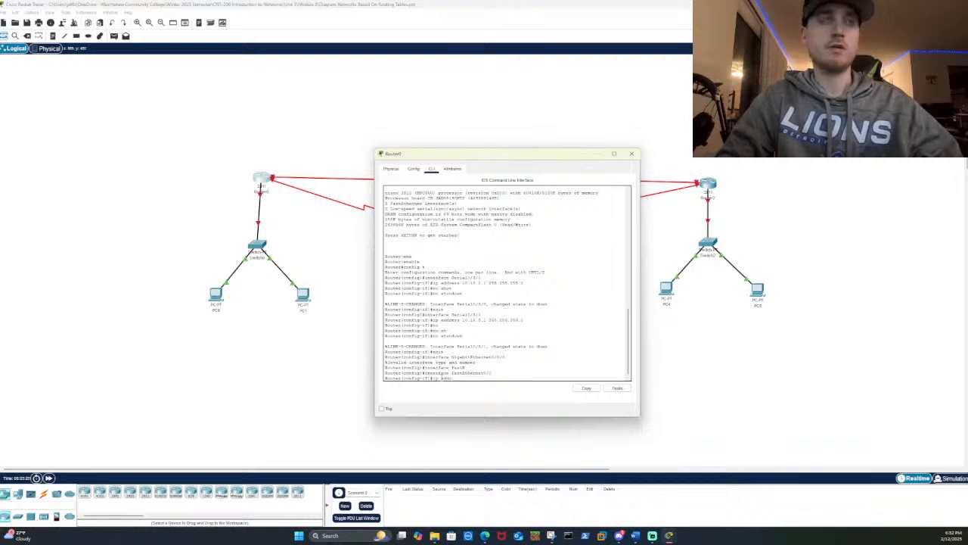
pyautogui.write('ress')
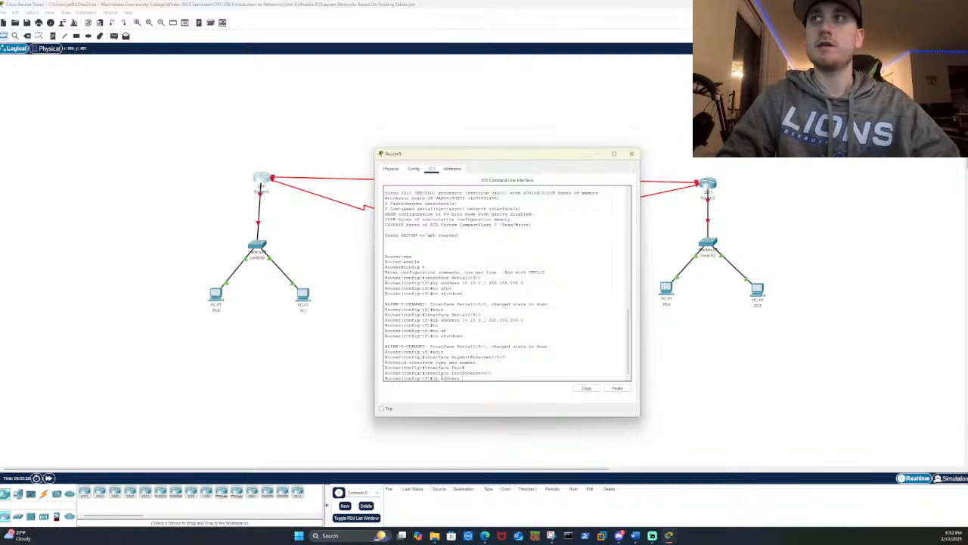
pyautogui.write(' 192')
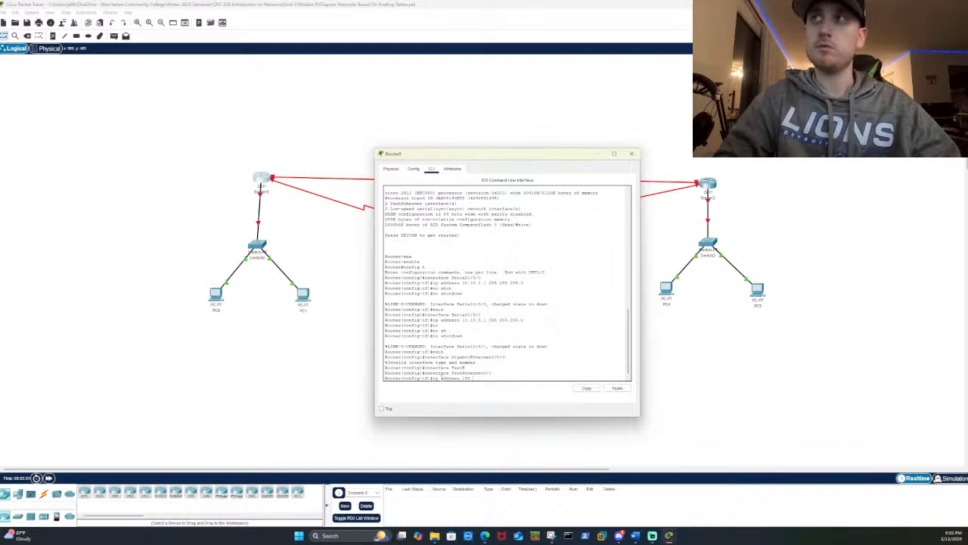
pyautogui.write('.168.1.1')
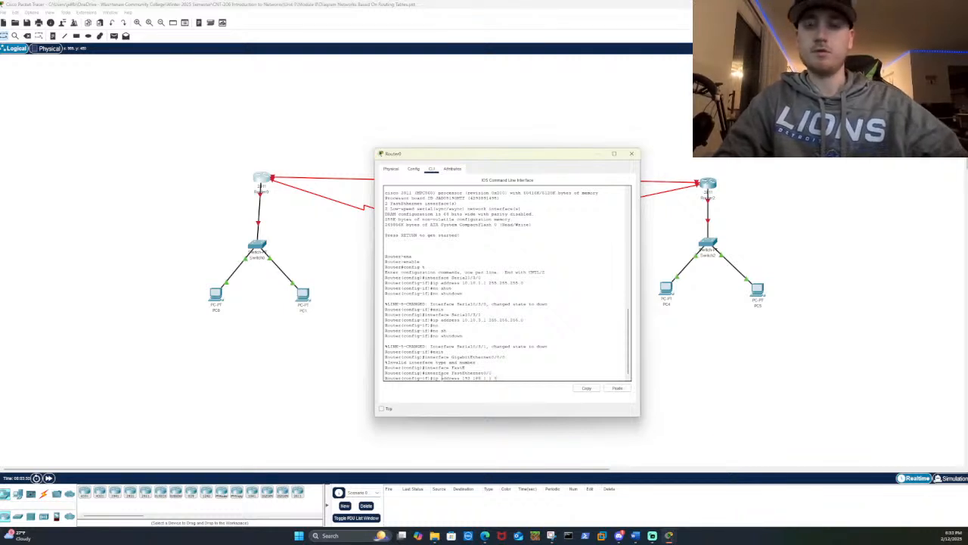
pyautogui.write(' 255.255')
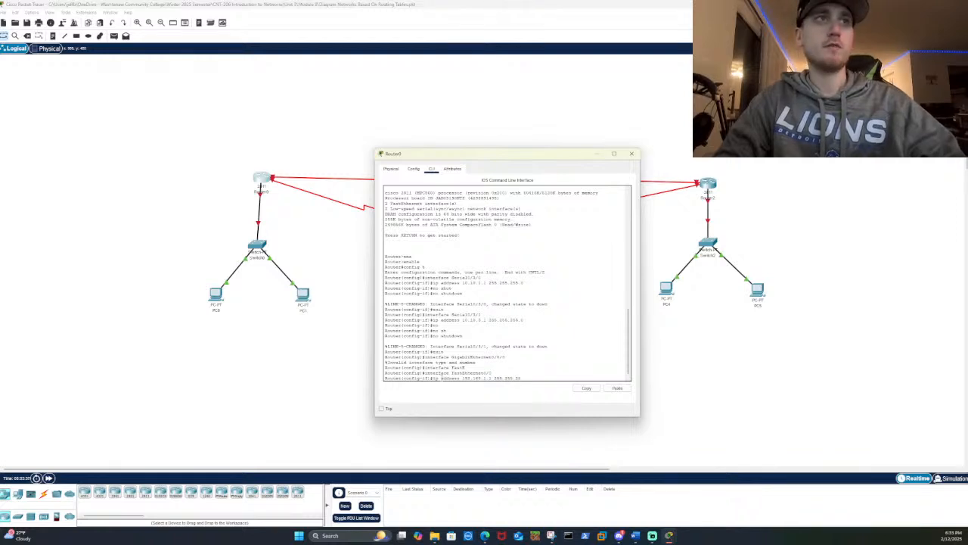
pyautogui.write('.255.0')
pyautogui.press('Return')
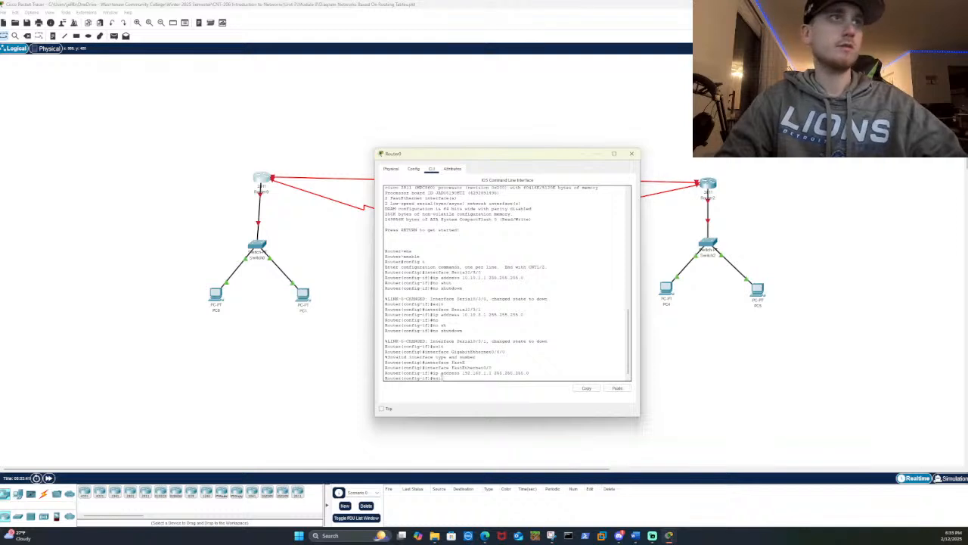
# Enable Router0's FastEthernet0/0 interface with no shutdown
pyautogui.write('no shut')
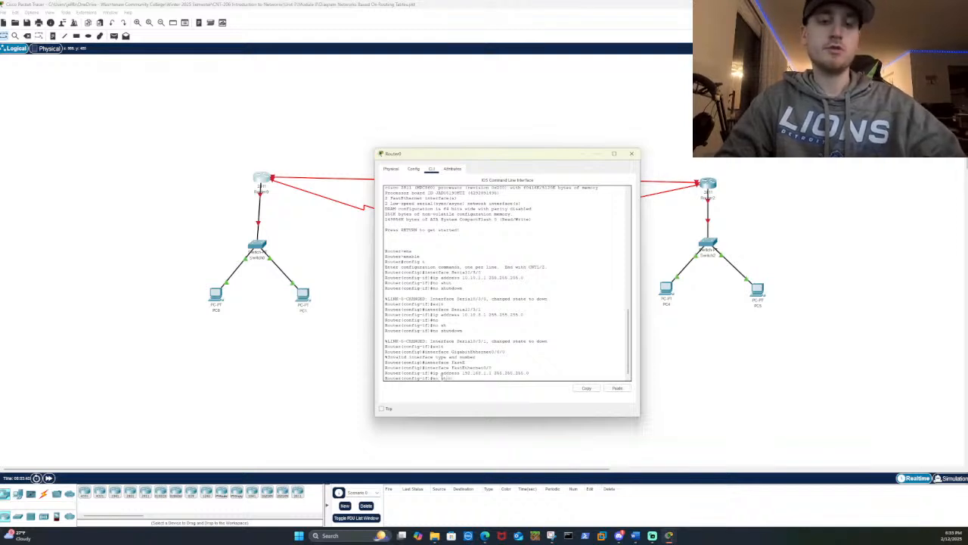
pyautogui.press('Tab')
pyautogui.press('Return')
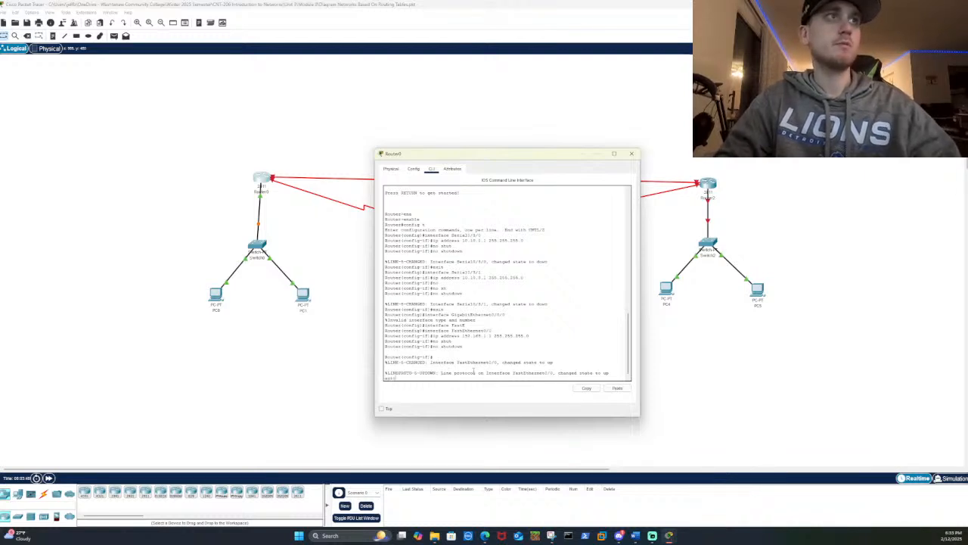
pyautogui.press('Return')
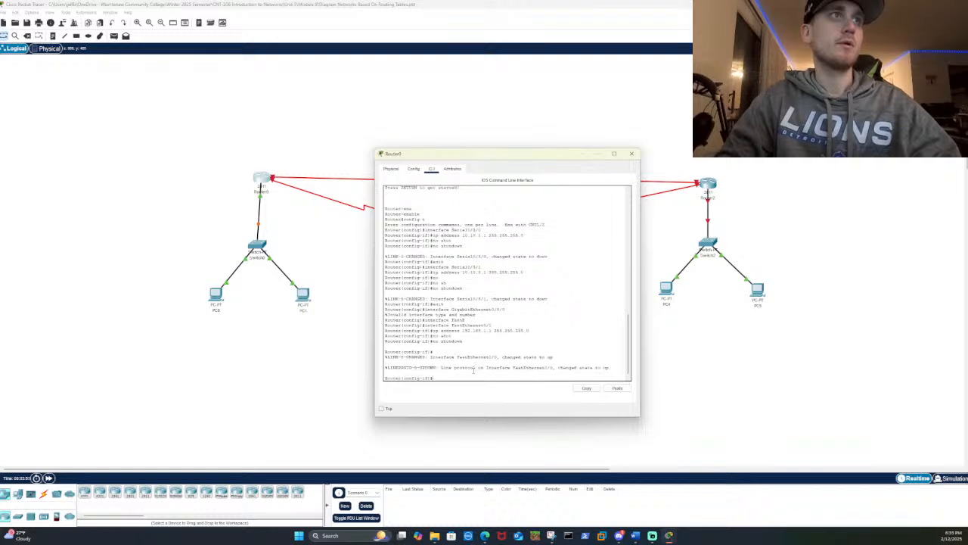
# Leave the current interface and enter configuration for FastEthernet0/1 on Router0
pyautogui.write('exit')
pyautogui.press('Return')
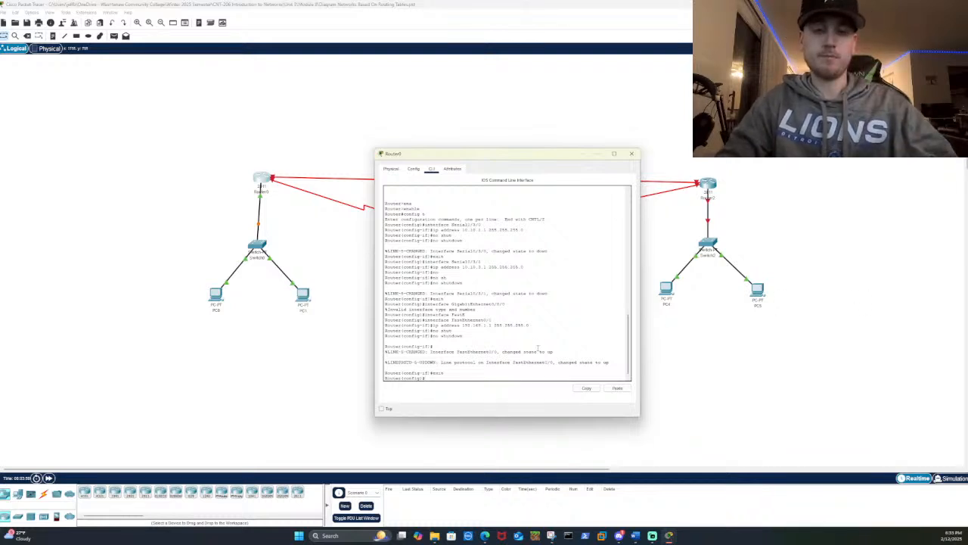
pyautogui.write('rou')
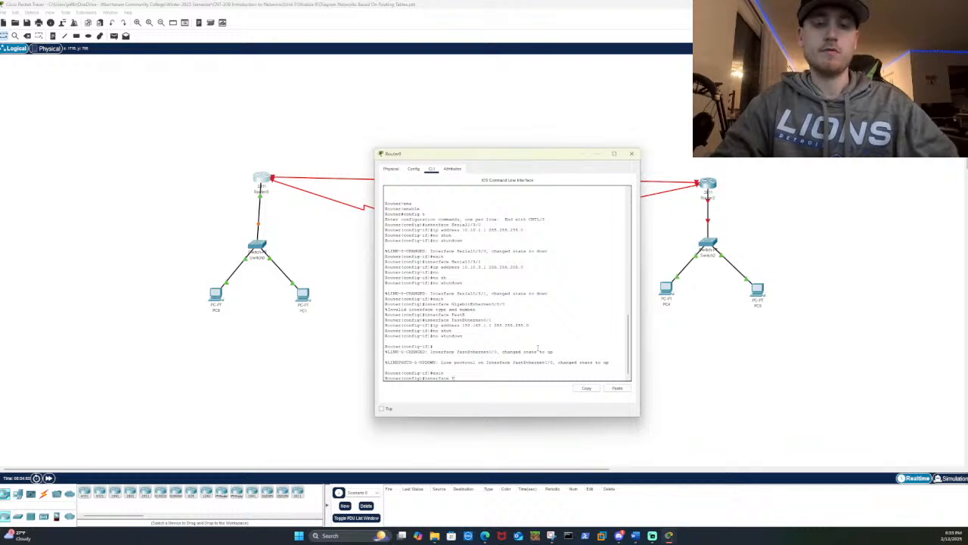
pyautogui.write('ast')
pyautogui.press('Tab')
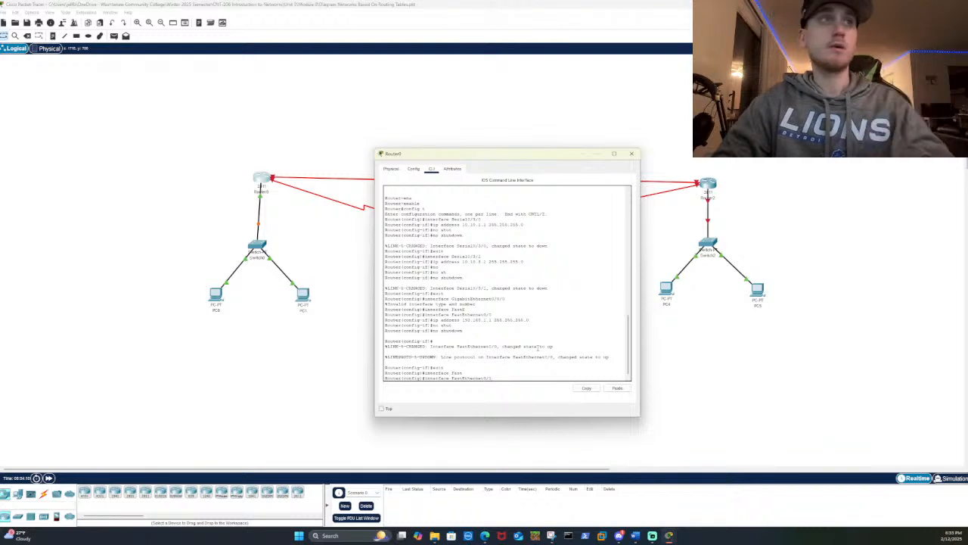
pyautogui.press('Return')
# Assign IP address 192.168.2.1 with mask 255.255.255.0 to Router0's FastEthernet0/1 interface
pyautogui.write('ip address')
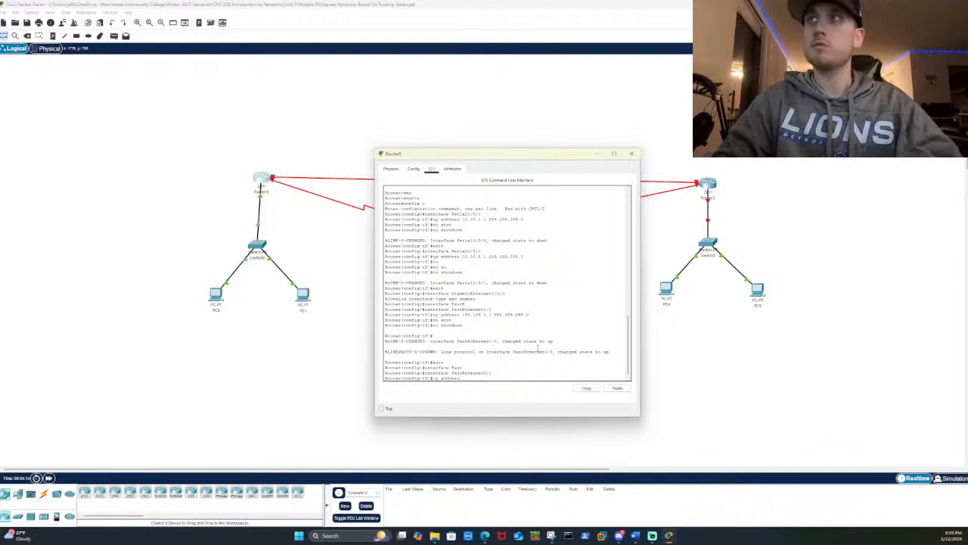
pyautogui.write(' 19')
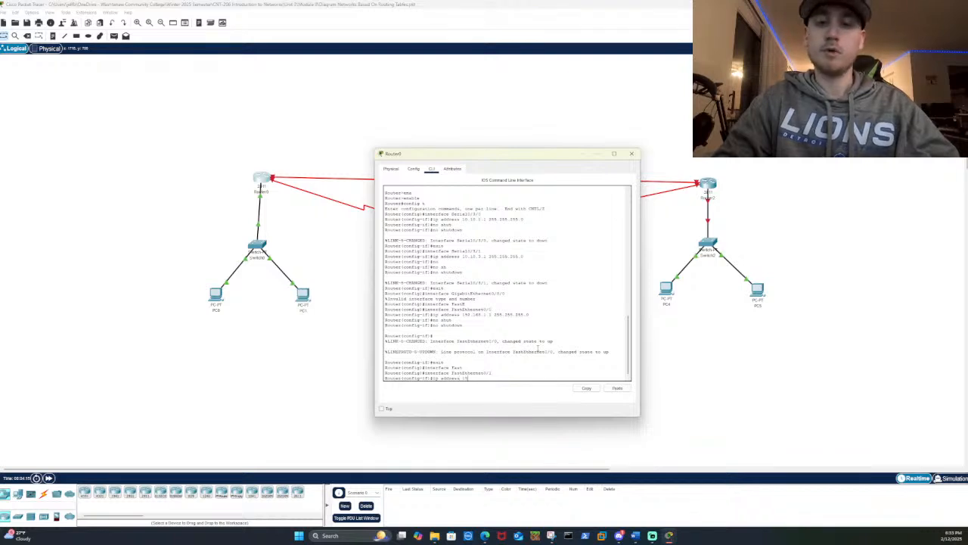
pyautogui.write('2')
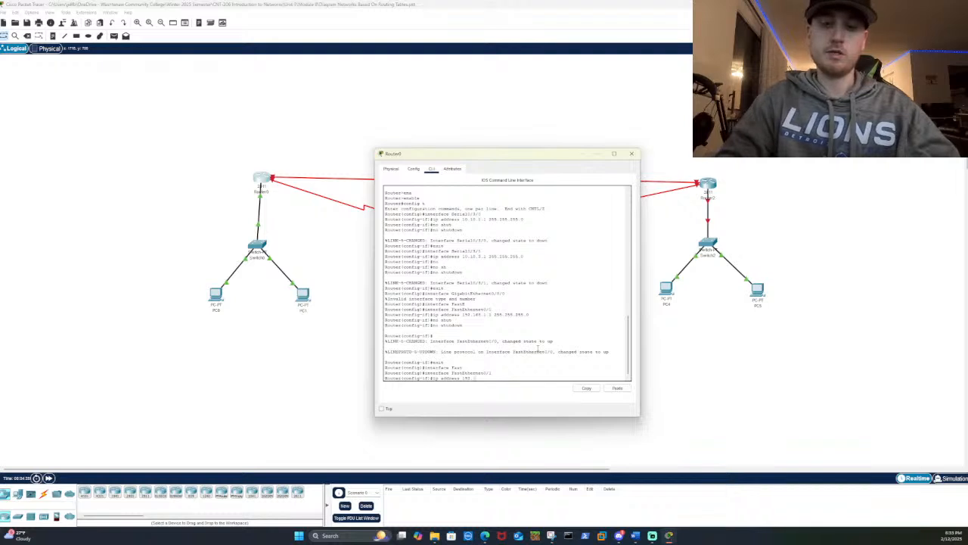
pyautogui.write('.168')
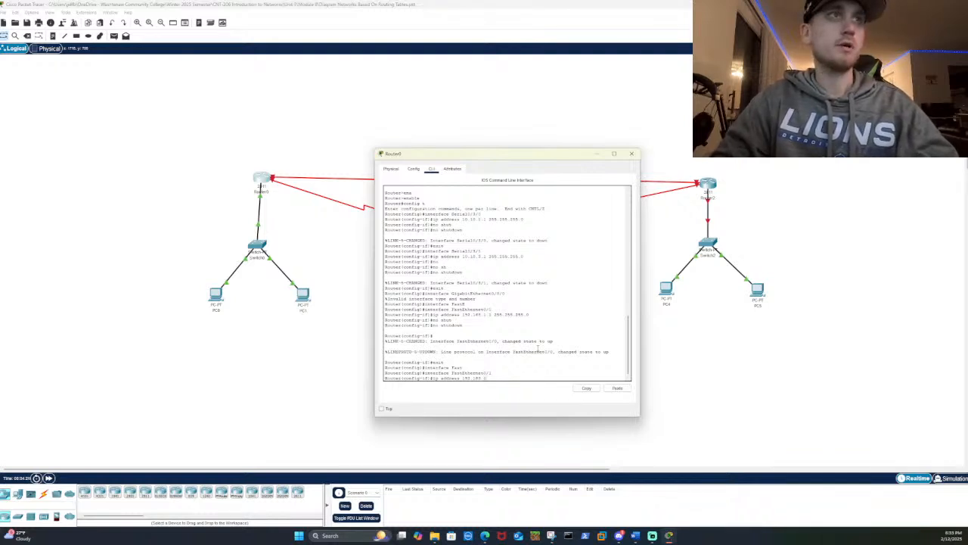
pyautogui.write('.2.1 255')
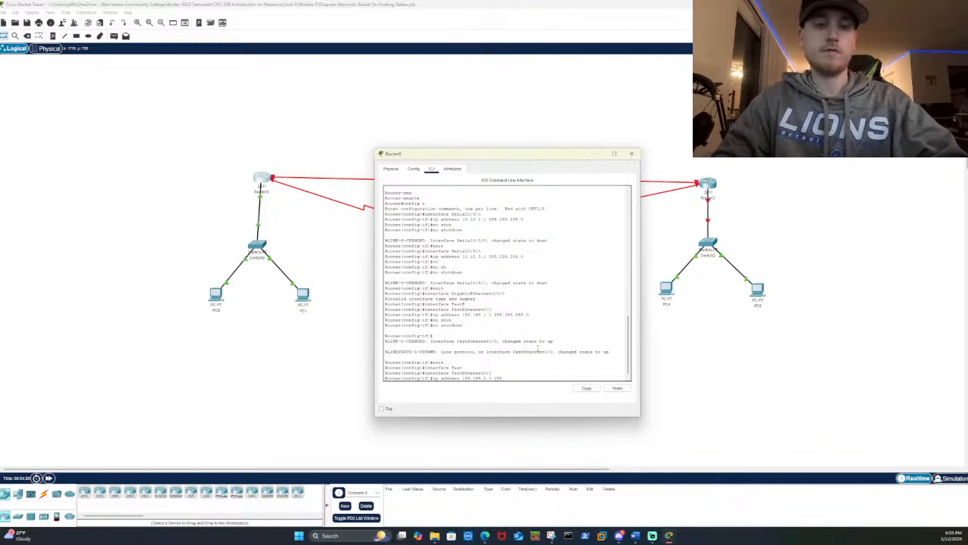
pyautogui.write('.255.255.0')
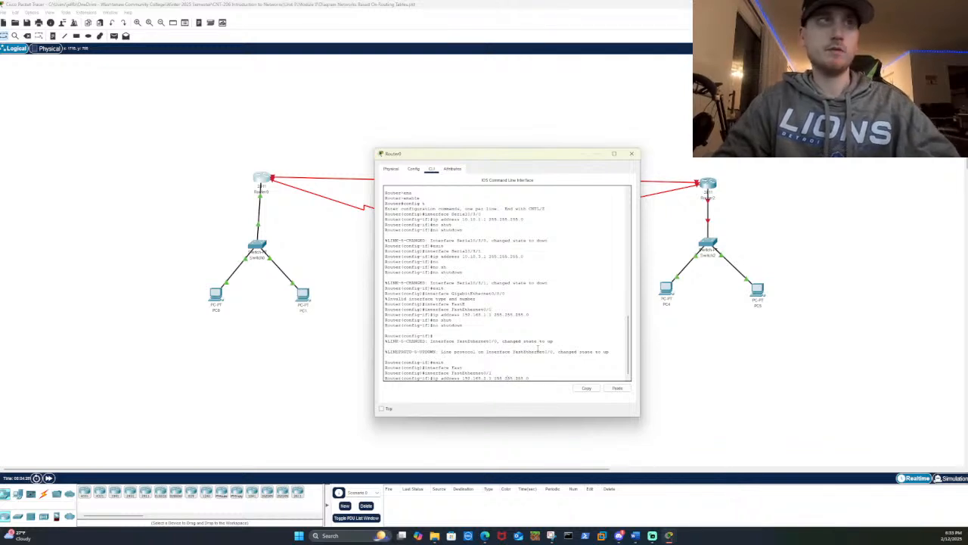
pyautogui.press('Return')
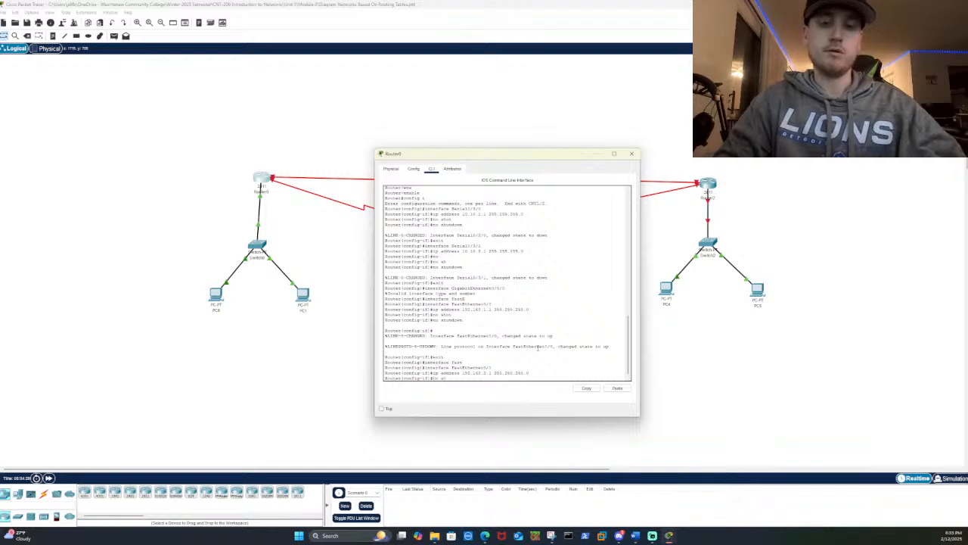
# Enable Router0's FastEthernet0/1 interface with no shutdown and return to global configuration mode
pyautogui.write('no shutdown')
pyautogui.press('Tab')
pyautogui.press('Return')
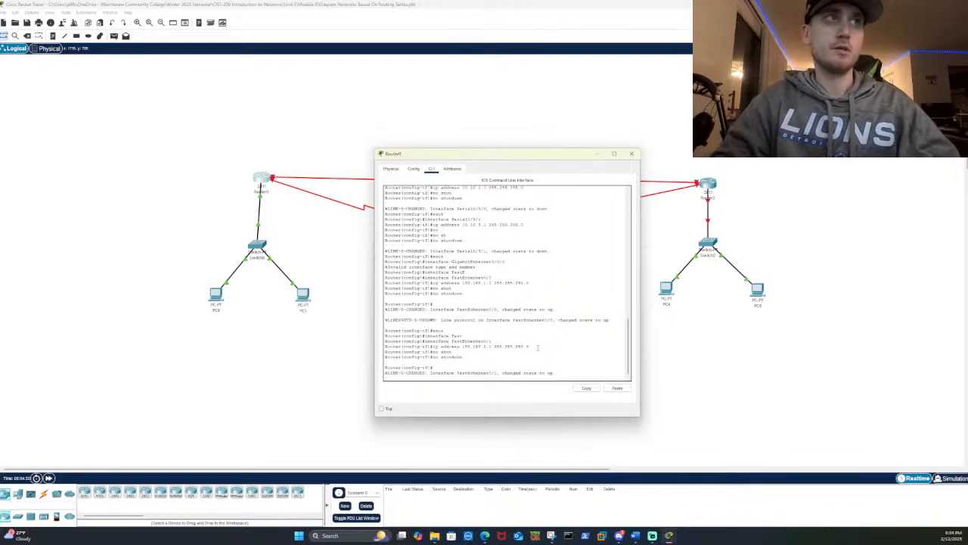
pyautogui.write('exit')
pyautogui.press('Return')
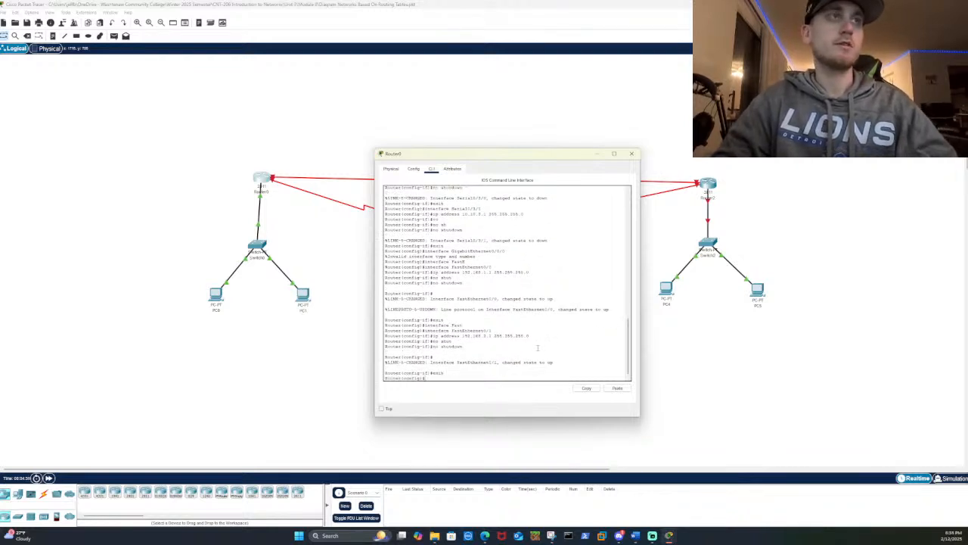
pyautogui.click(614, 154)
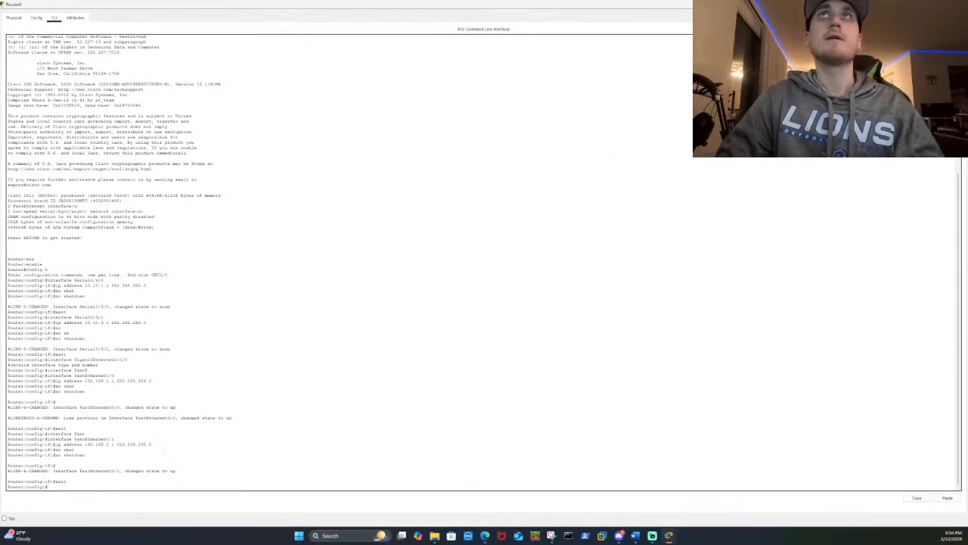
pyautogui.click(942, 4)
pyautogui.scroll(1, 521, 287)
pyautogui.scroll(-7, 522, 287)
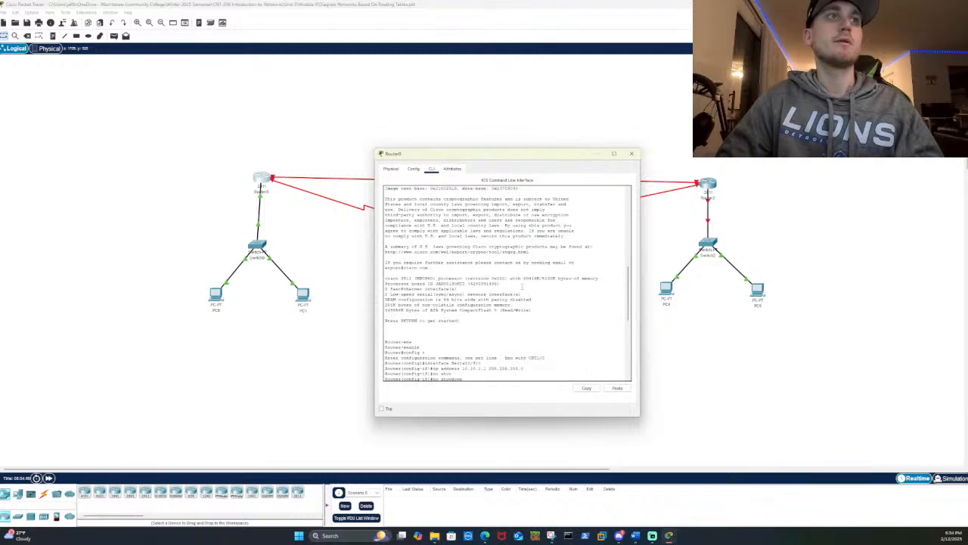
pyautogui.scroll(-3, 634, 321)
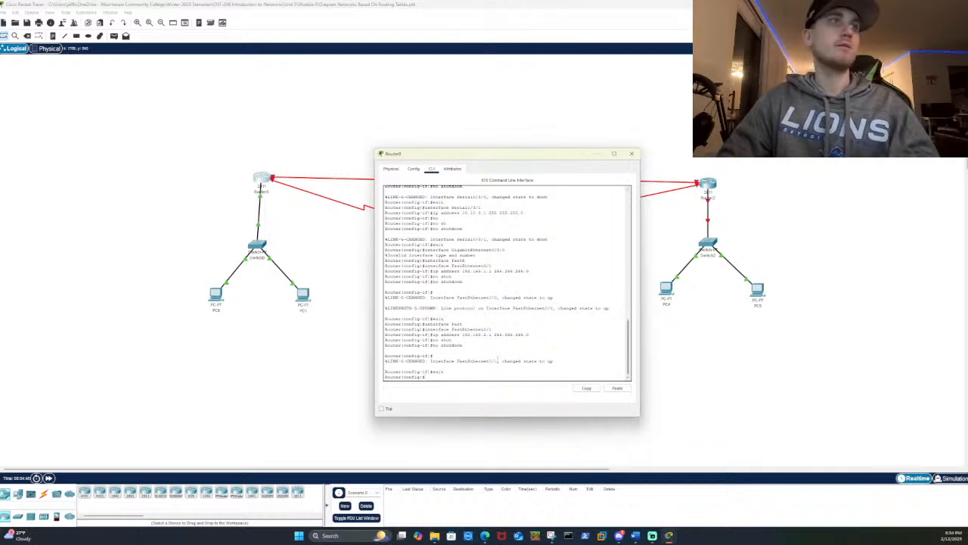
# Enter RIP routing configuration on Router0 with the router rip command
pyautogui.write('ut')
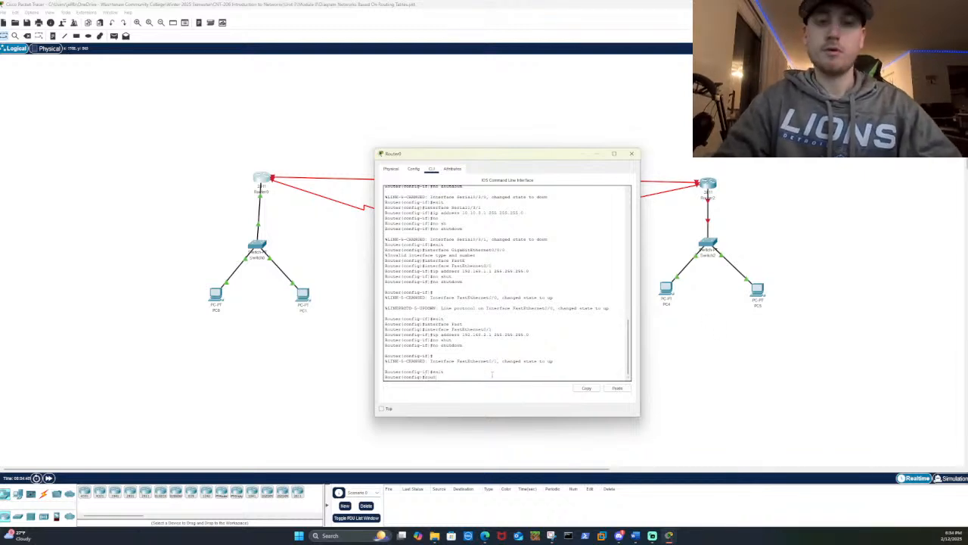
pyautogui.write('er')
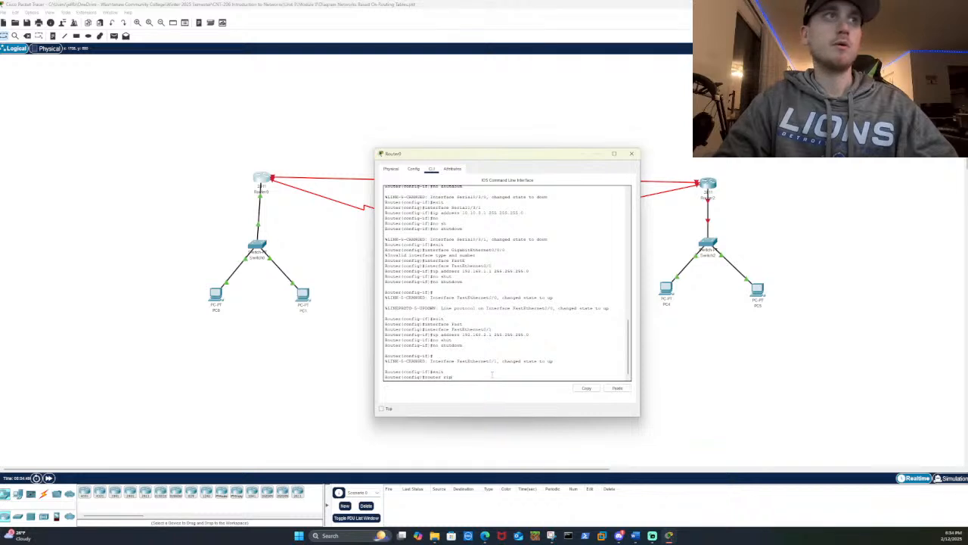
pyautogui.write(' rip')
pyautogui.press('Return')
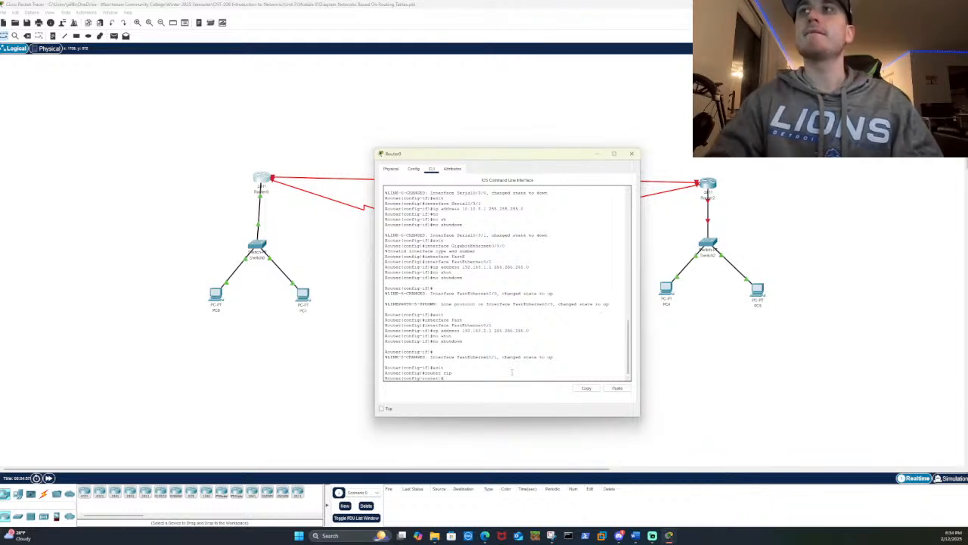
# Add the serial networks 10.10.1.0 and 10.10.3.0 to Router0's RIP configuration
pyautogui.write('work 10.')
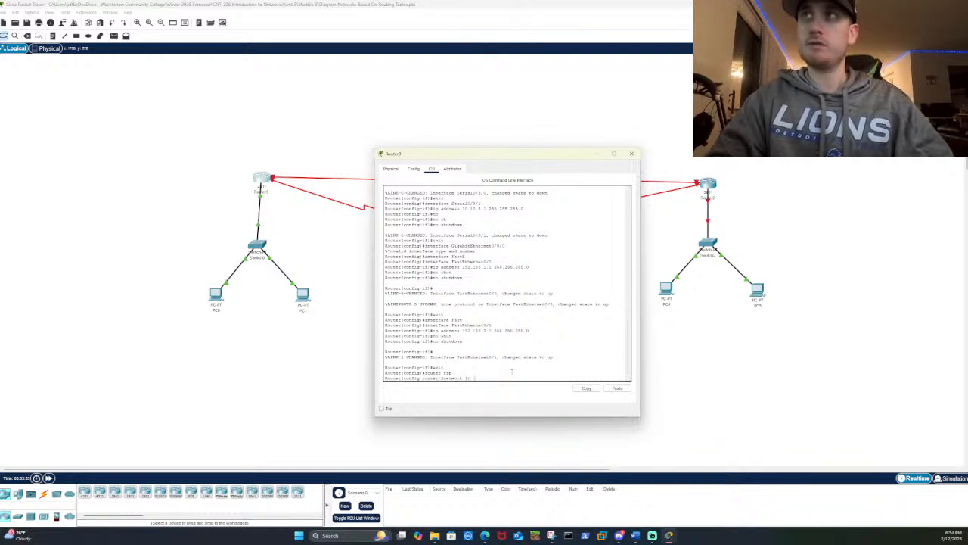
pyautogui.write('10.1.0')
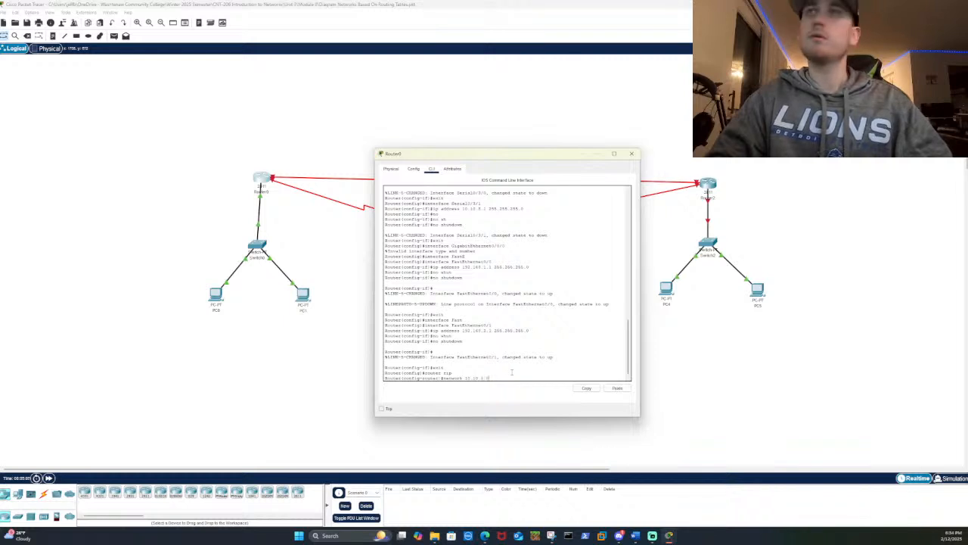
pyautogui.press('Return')
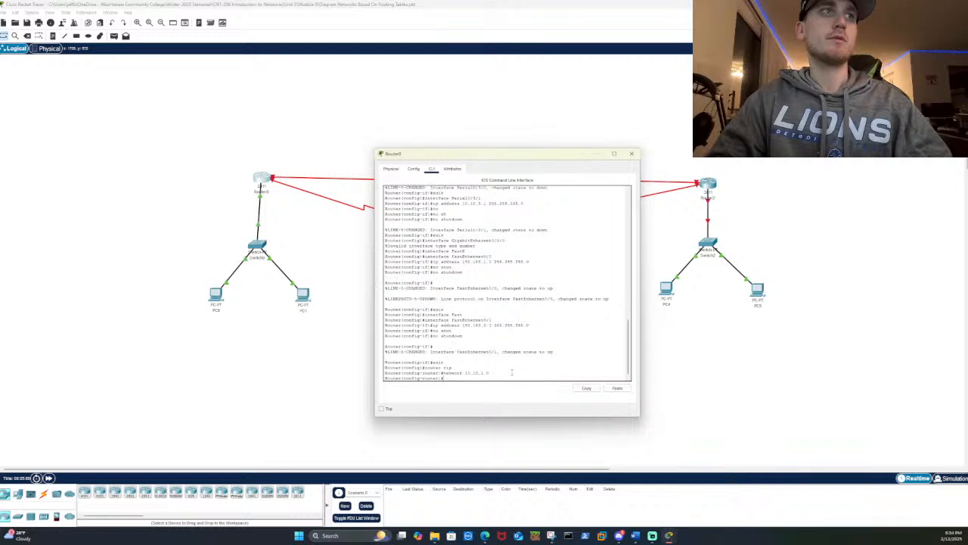
pyautogui.write('network 10.10.5.0')
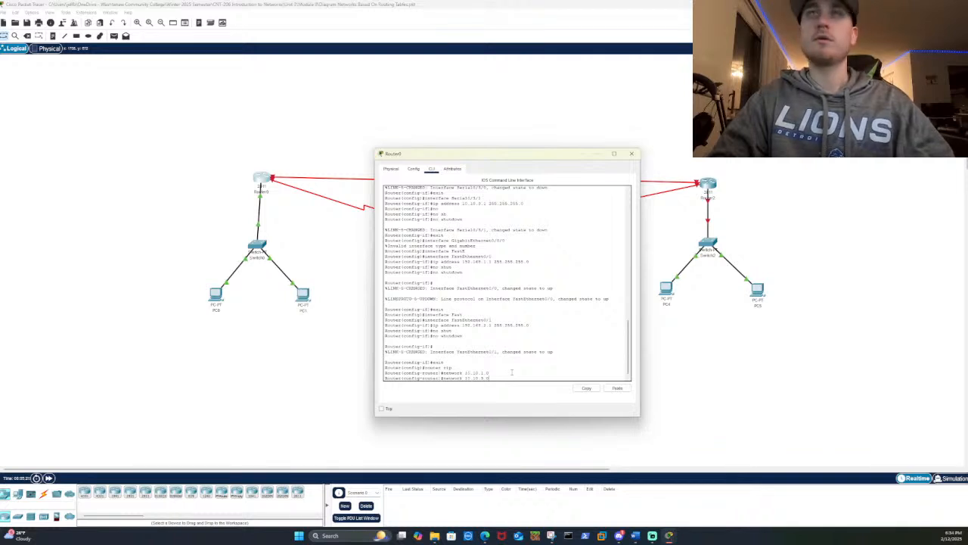
pyautogui.press('Return')
# Add the LAN networks 192.168.1.0 and 192.168.2.0 to Router0's RIP configuration
pyautogui.write('network 192.168.1.0')
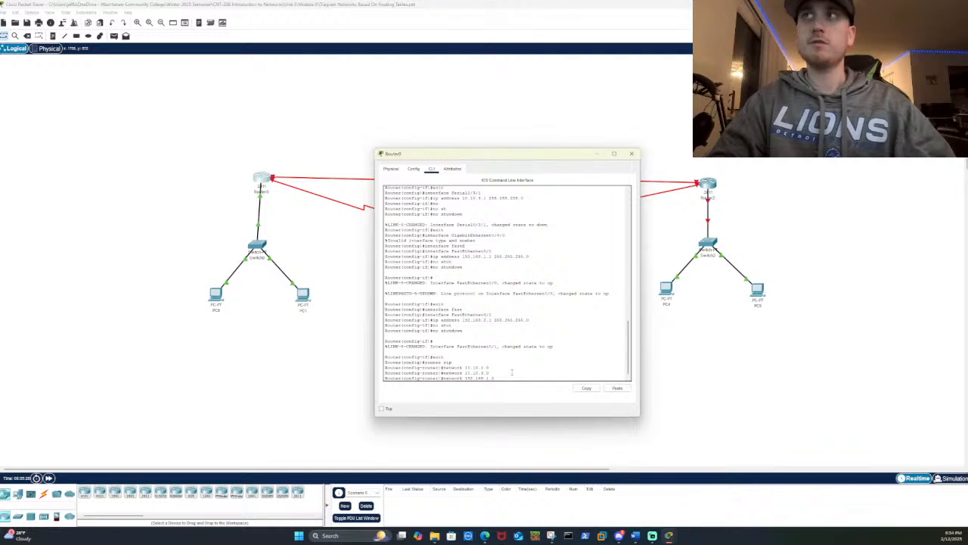
pyautogui.press('Return')
pyautogui.write('net')
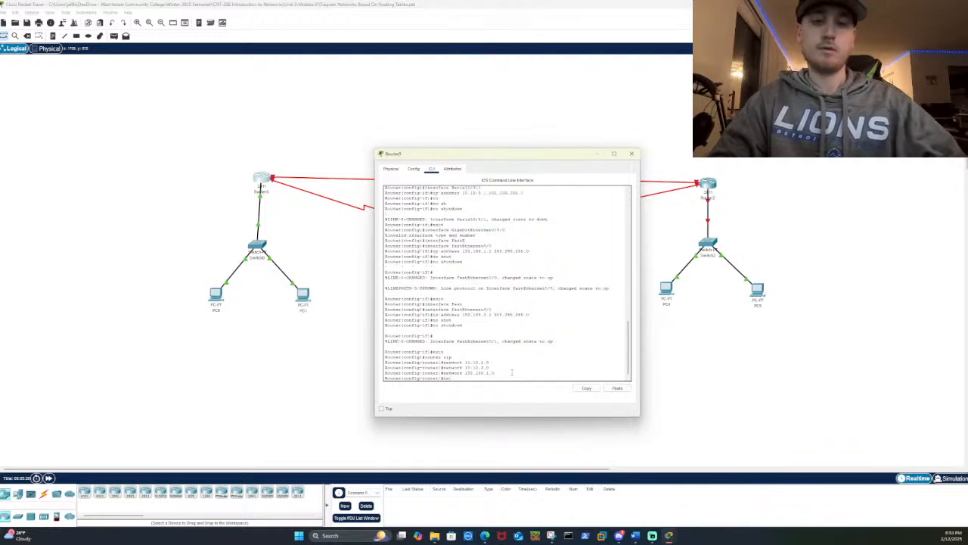
pyautogui.write('w')
pyautogui.press('Tab')
pyautogui.write('192')
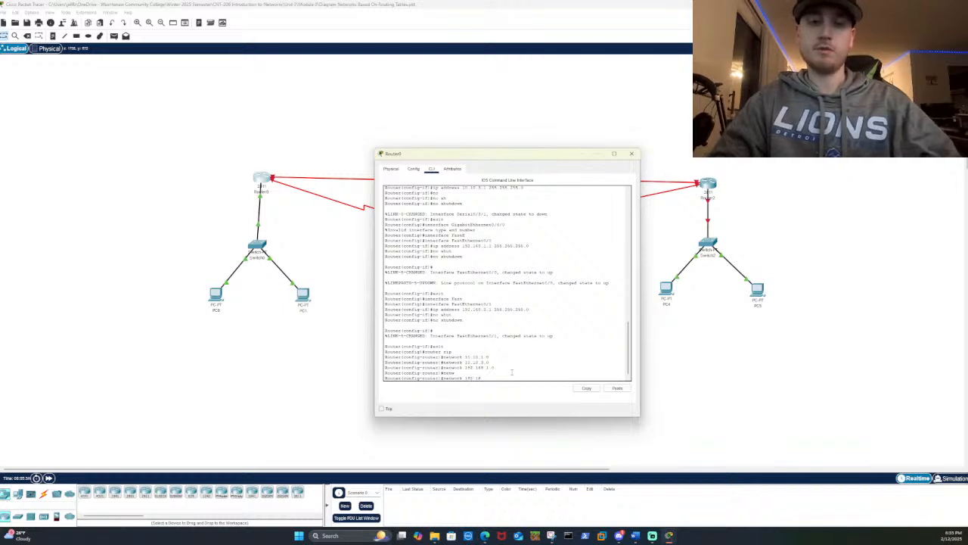
pyautogui.write('.168.2.0')
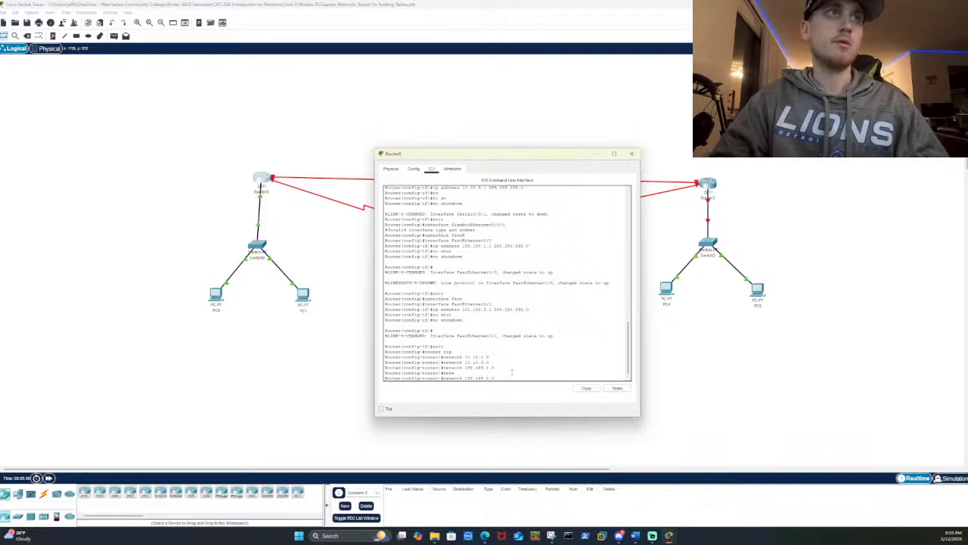
pyautogui.press('Return')
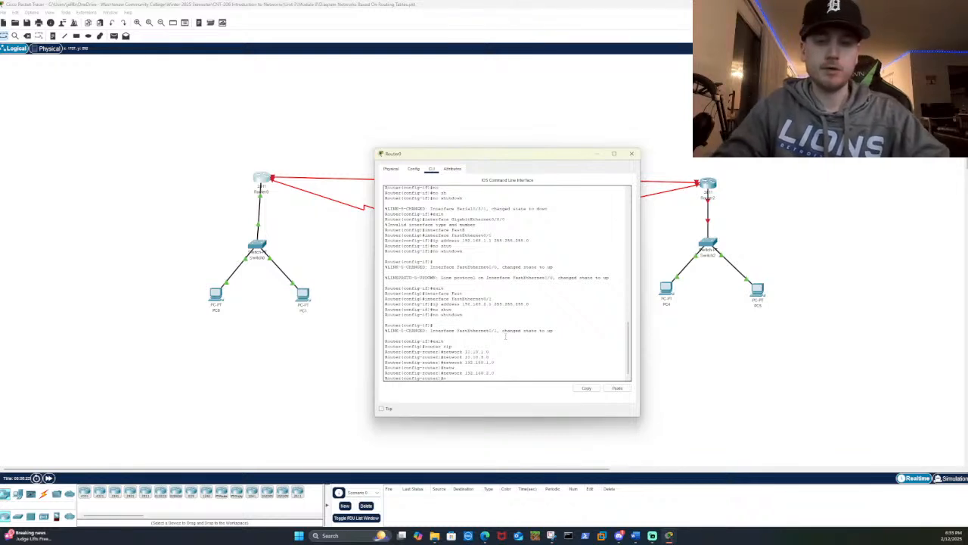
# Exit RIP and global configuration on Router0 back to privileged mode, and close the router's window
pyautogui.write('exit')
pyautogui.press('Return')
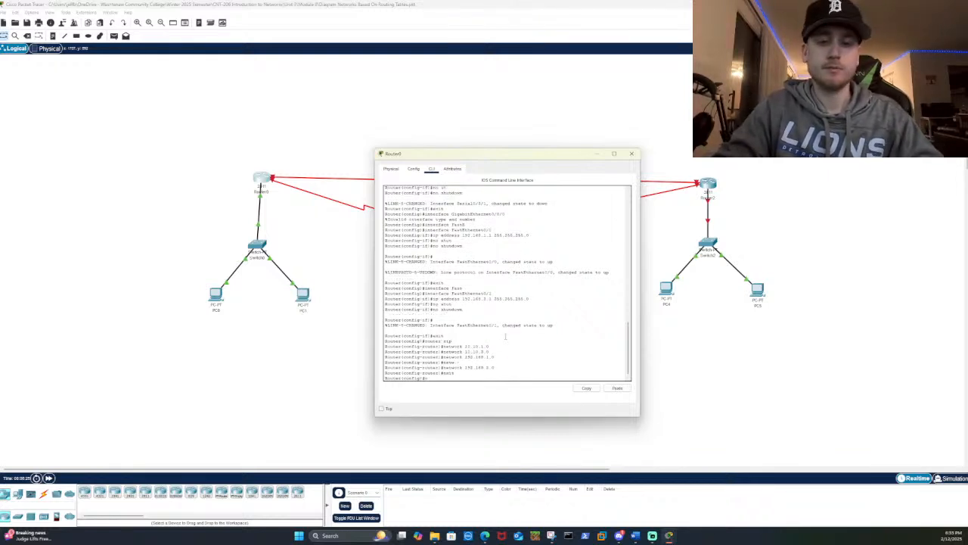
pyautogui.write('exit')
pyautogui.press('Return')
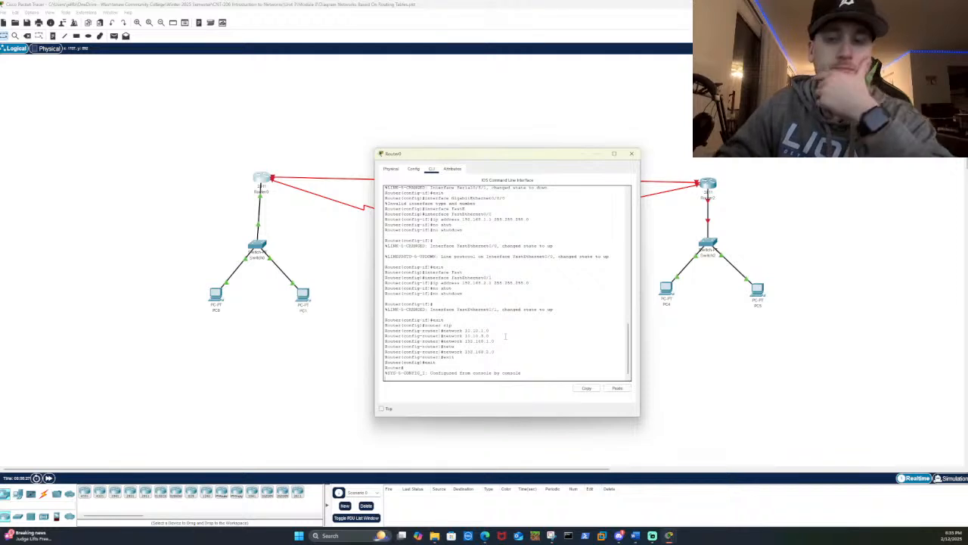
pyautogui.press('Return')
pyautogui.press('Return')
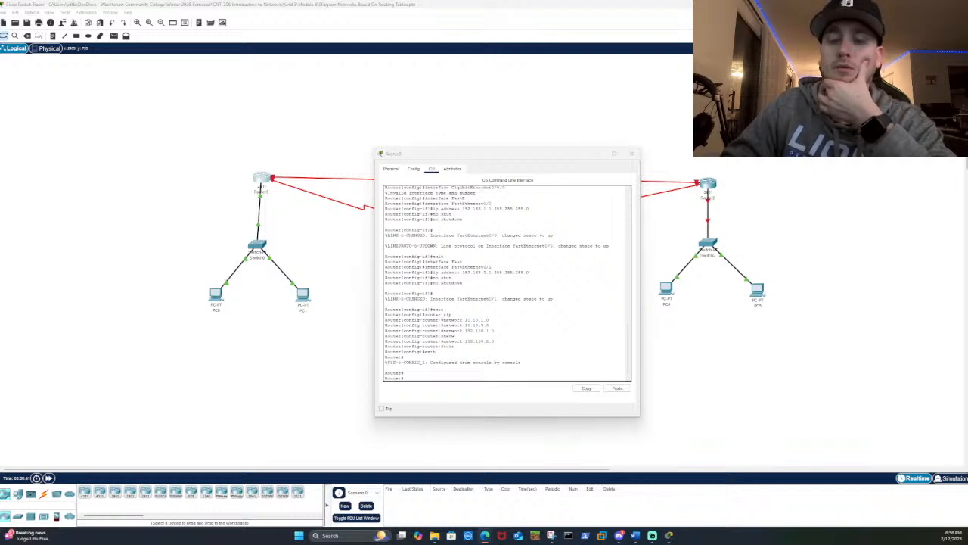
pyautogui.click(632, 153)
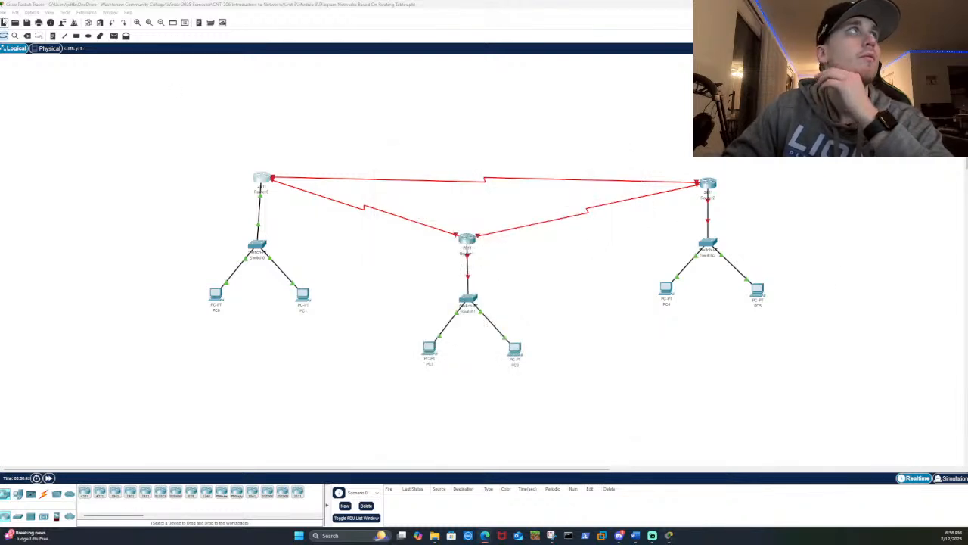
# Save the topology file and open Router1's device window
pyautogui.click(4, 13)
pyautogui.click(23, 48)
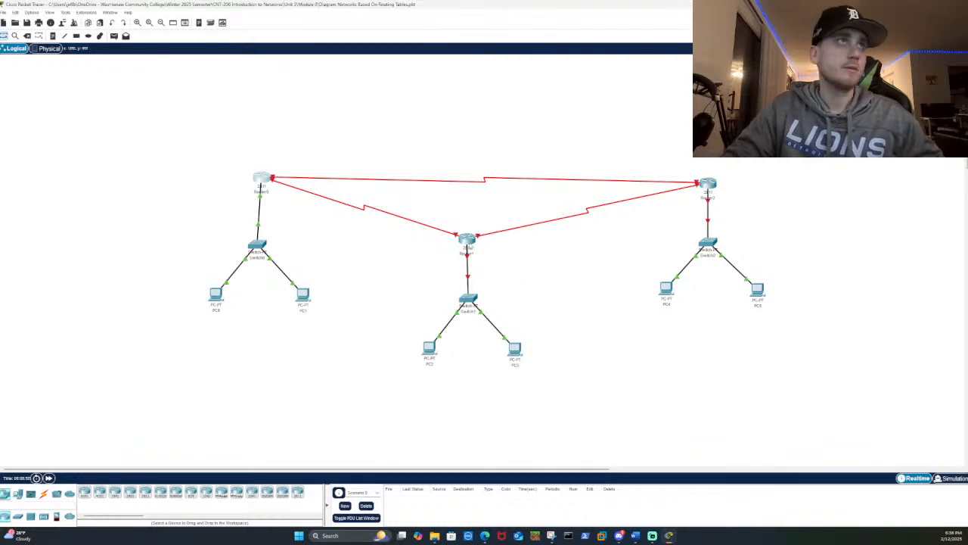
pyautogui.click(463, 242)
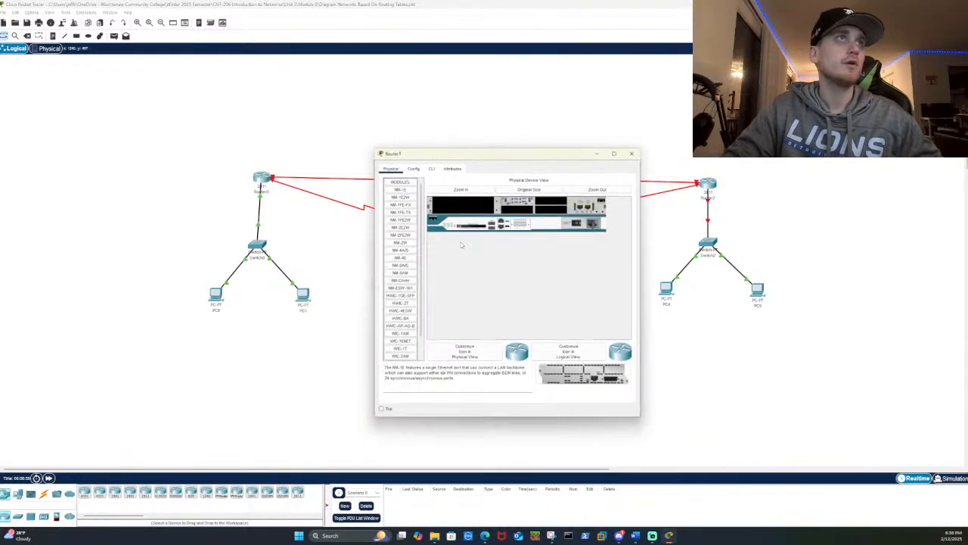
# Open Router1's command-line interface, enable privileged mode, and enter global configuration mode with config t
pyautogui.click(431, 169)
pyautogui.press('Return')
pyautogui.press('Return')
pyautogui.press('Return')
pyautogui.press('Return')
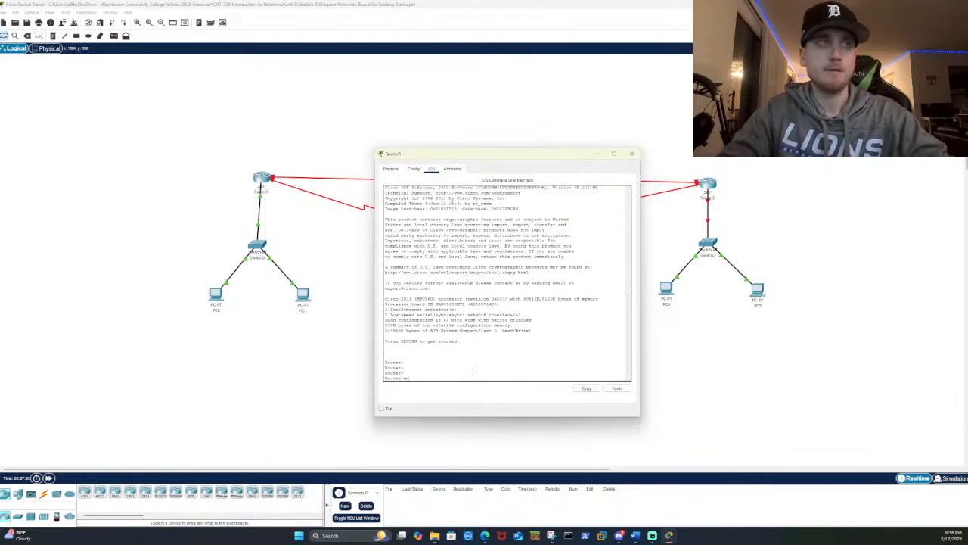
pyautogui.write('en')
pyautogui.press('Tab')
pyautogui.press('Return')
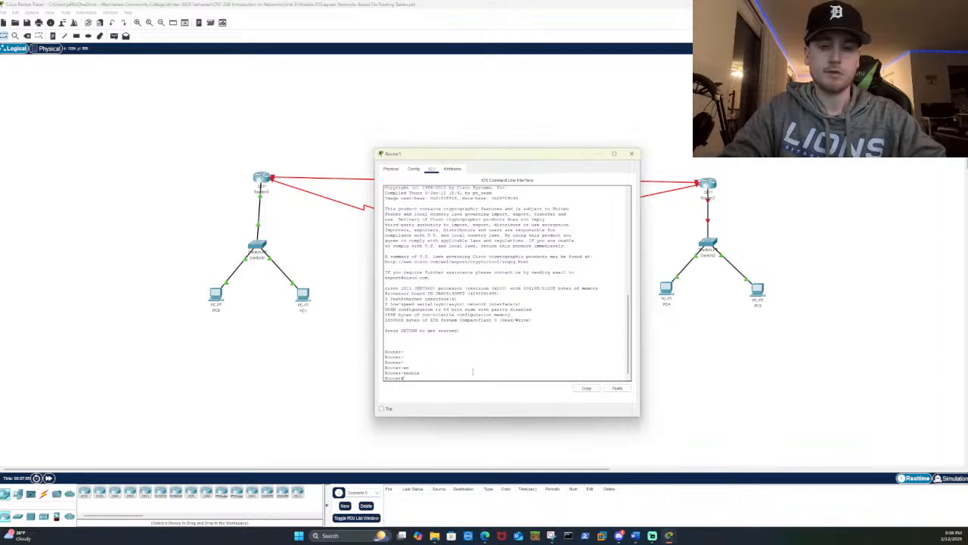
pyautogui.press('Return')
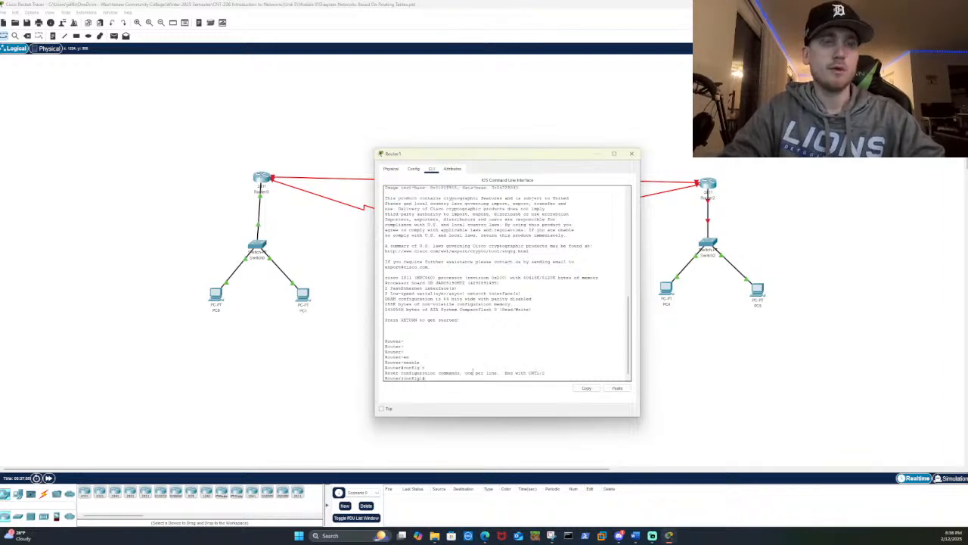
# Assign IP address 10.10.1.254 with subnet mask 255.255.255.0 to interface Serial0/3/0 on Router1
pyautogui.write('i')
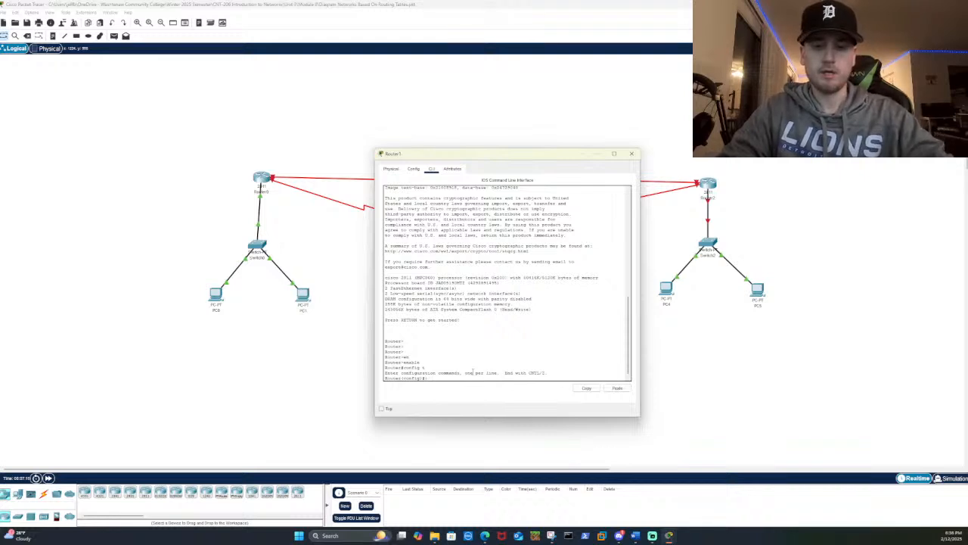
pyautogui.write('nterface')
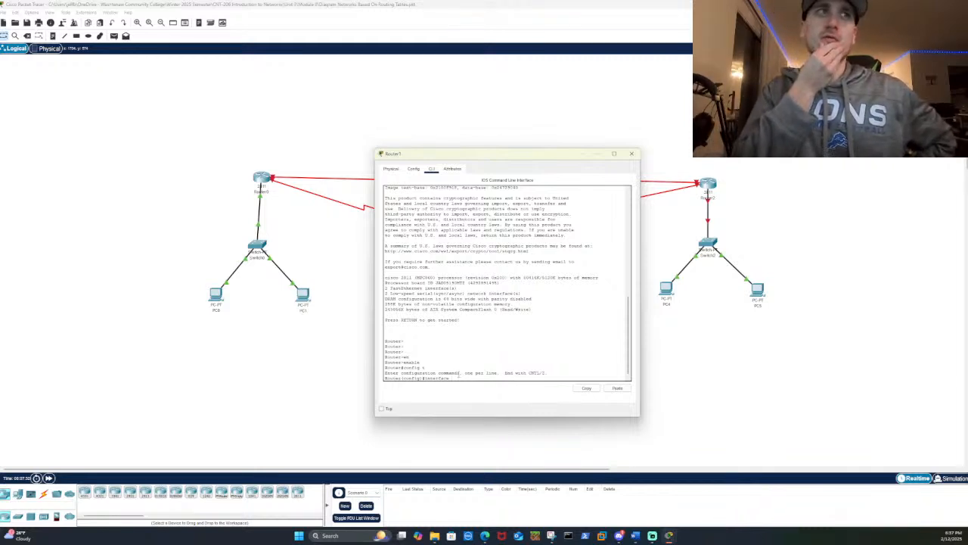
pyautogui.write('fa0/1')
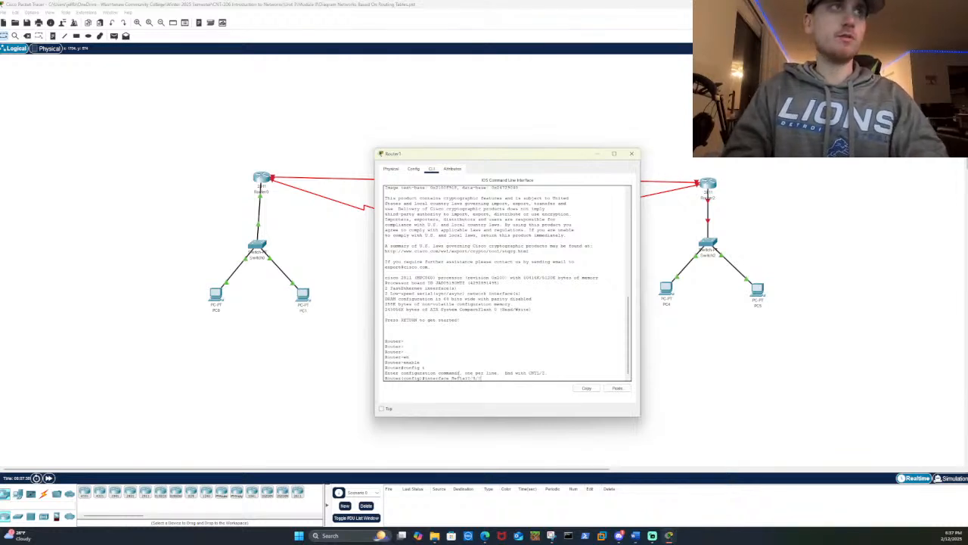
pyautogui.press('Return')
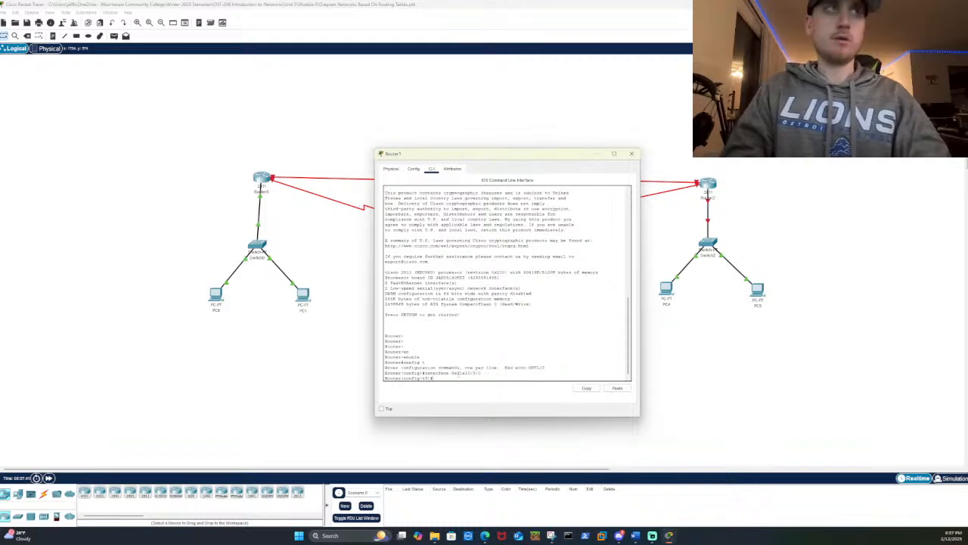
pyautogui.write('ip address 10.10')
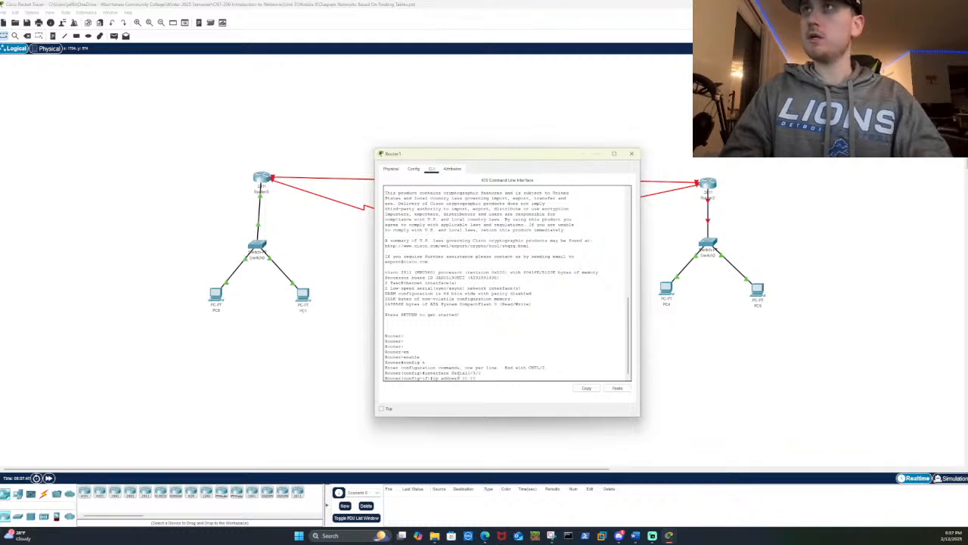
pyautogui.write('.1.25')
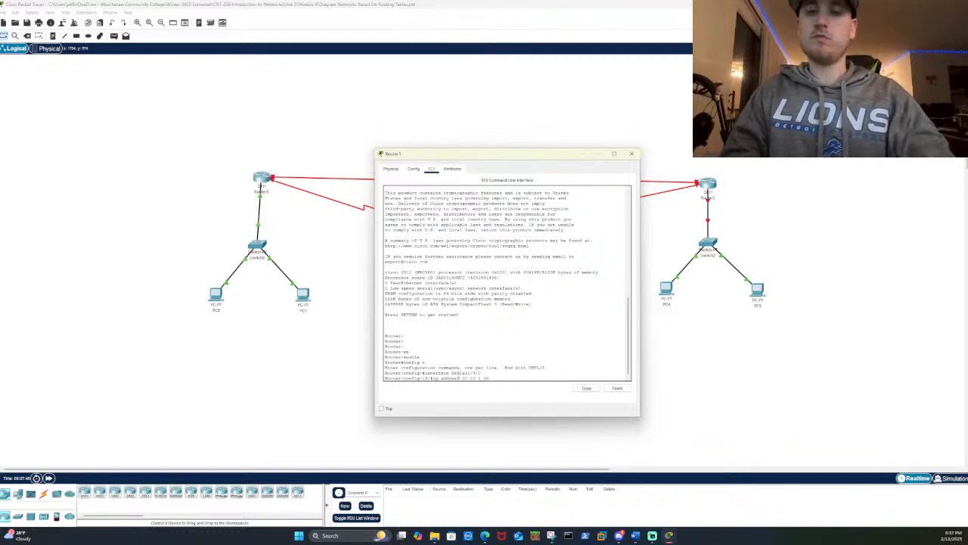
pyautogui.write('4 255')
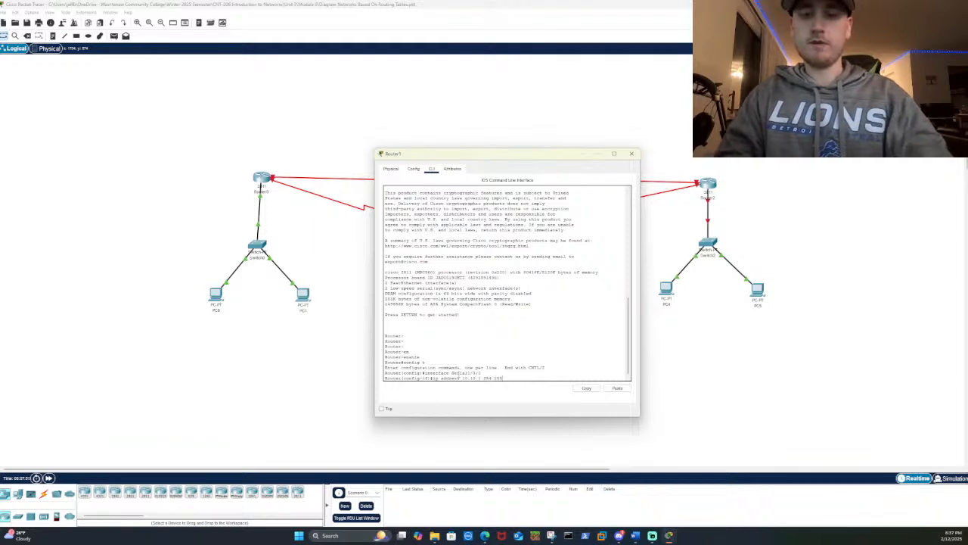
pyautogui.write('.255.255.')
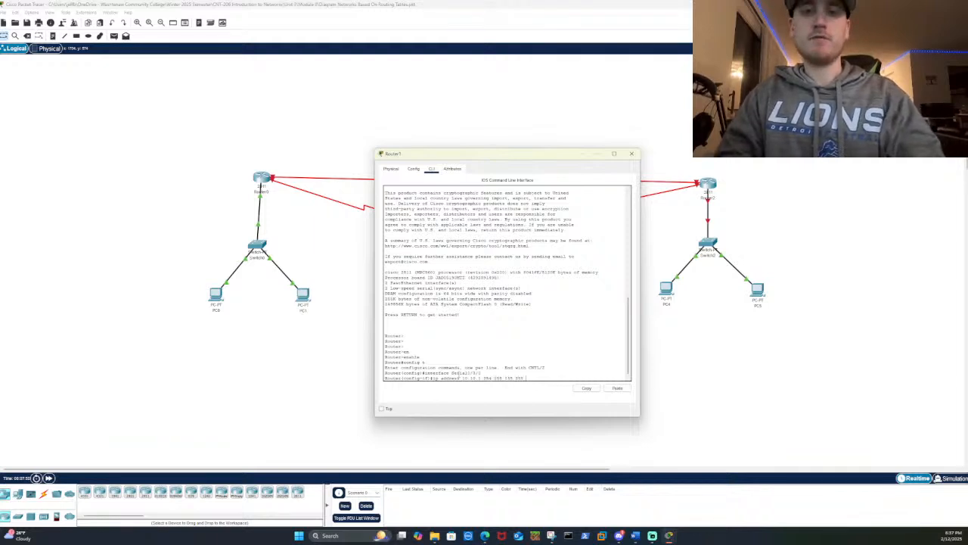
pyautogui.write('0')
pyautogui.press('Return')
# Enable interface Serial0/3/0 with no shutdown and exit to global configuration mode
pyautogui.write('no')
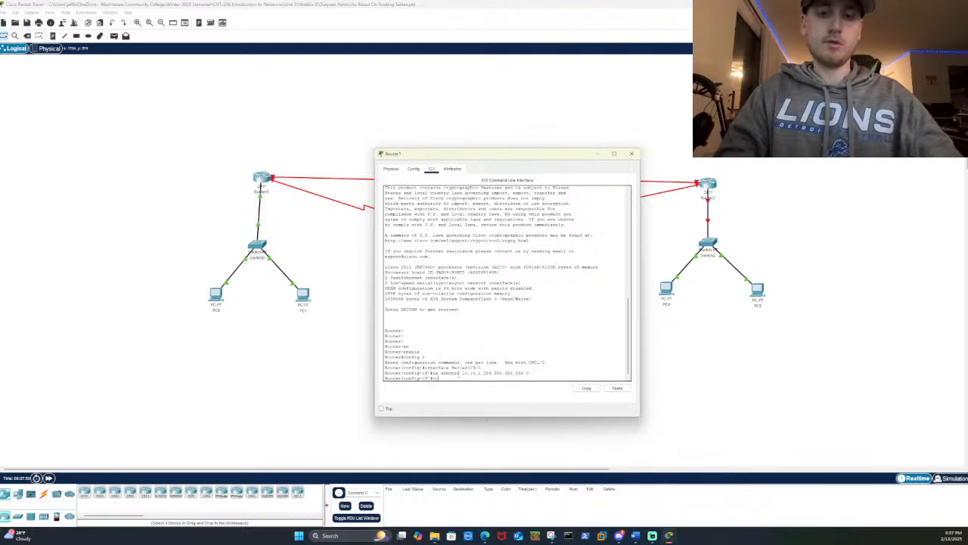
pyautogui.write(' shutdown')
pyautogui.press('Return')
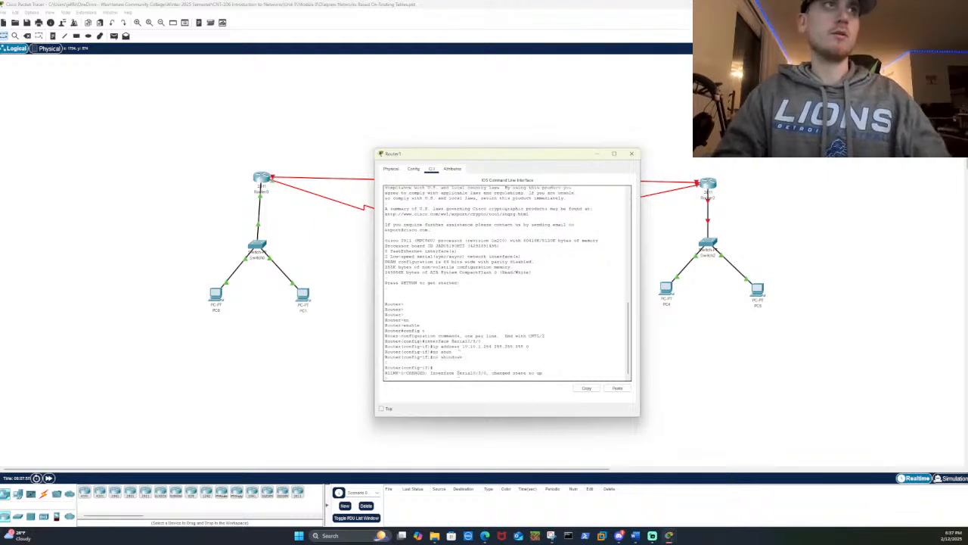
pyautogui.press('Return')
pyautogui.write('exit')
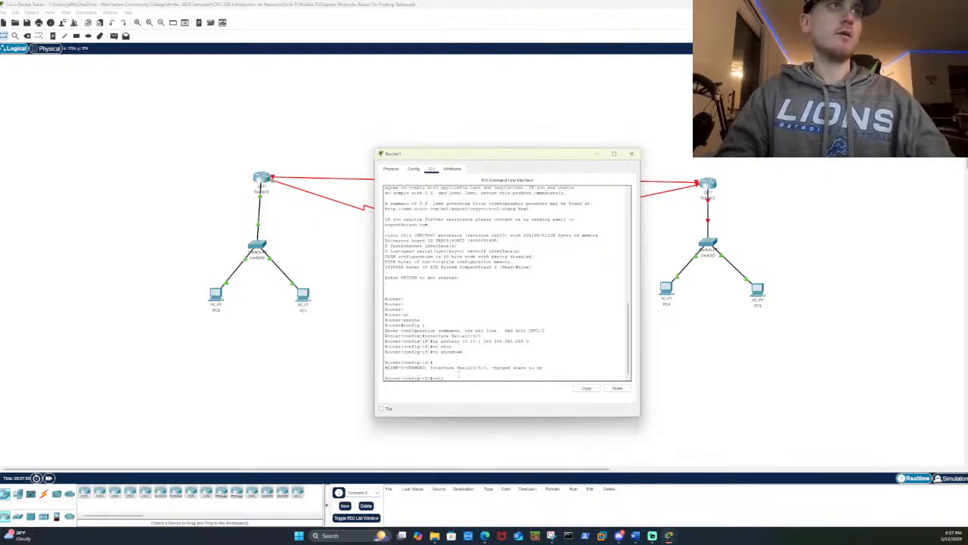
pyautogui.press('Return')
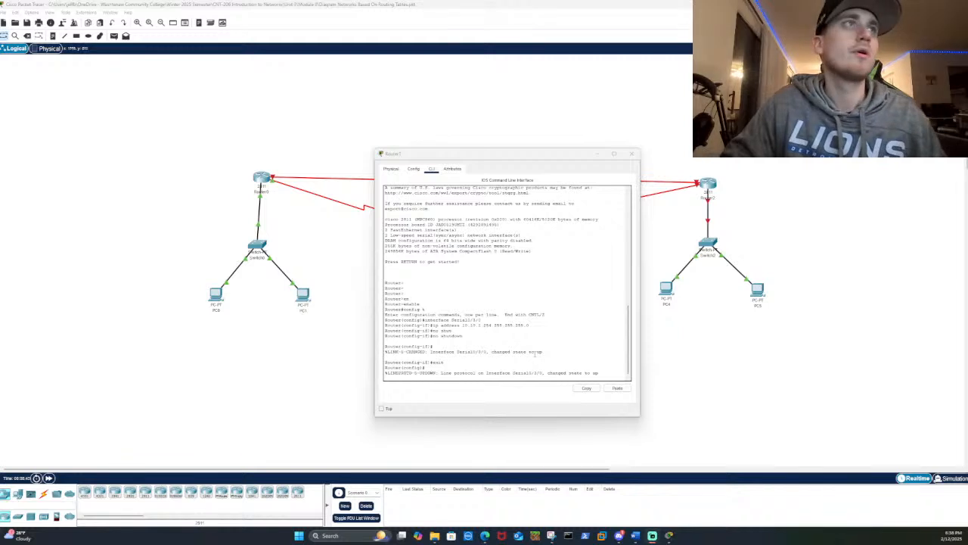
pyautogui.click(536, 372)
pyautogui.scroll(3, 559, 359)
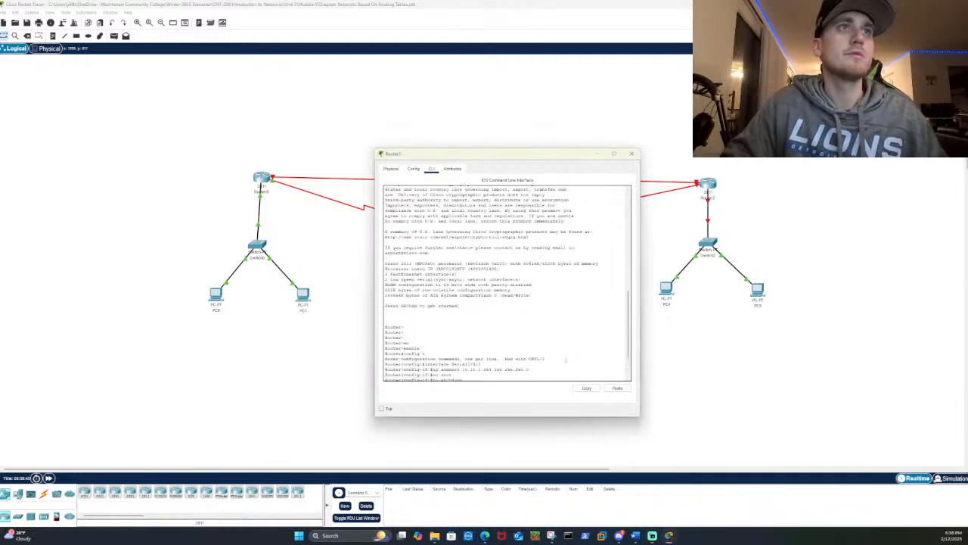
pyautogui.scroll(-3, 572, 355)
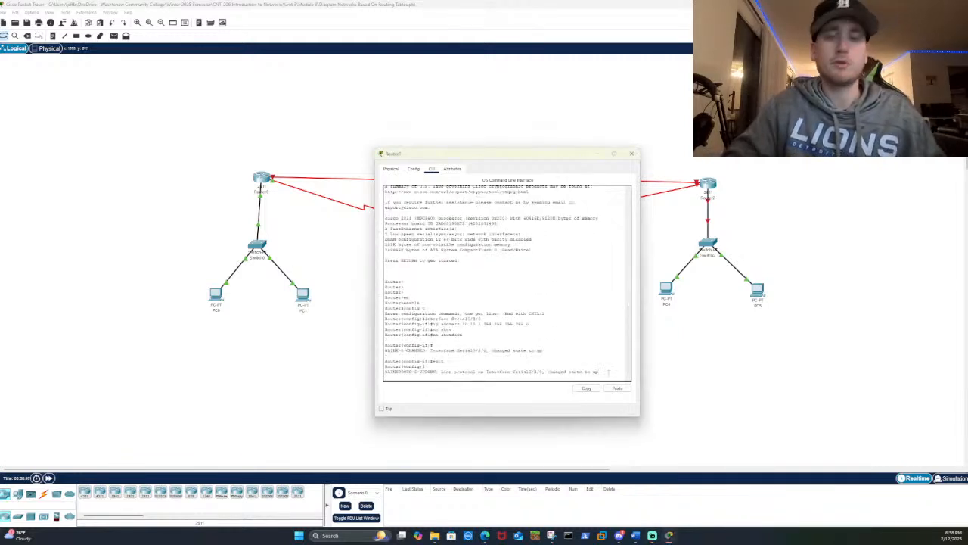
pyautogui.press('Return')
pyautogui.press('Return')
pyautogui.press('Return')
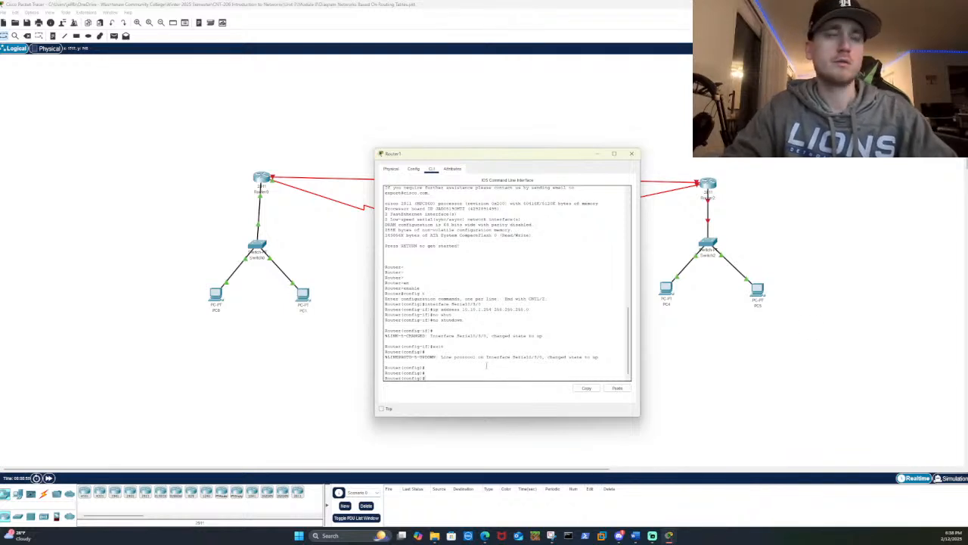
# Assign IP address 10.10.2.1 with subnet mask 255.255.255.0 to interface Serial0/3/1 on Router1
pyautogui.write('in')
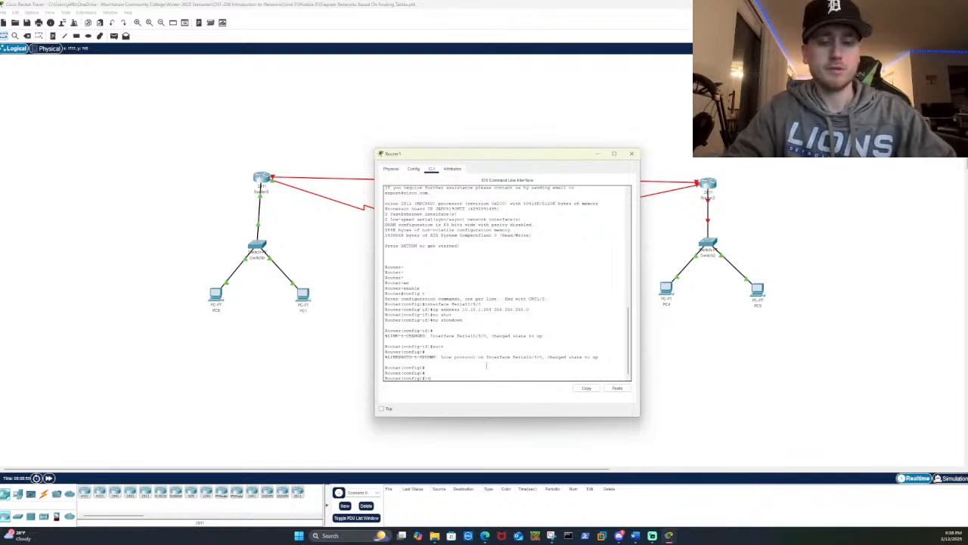
pyautogui.write('terface')
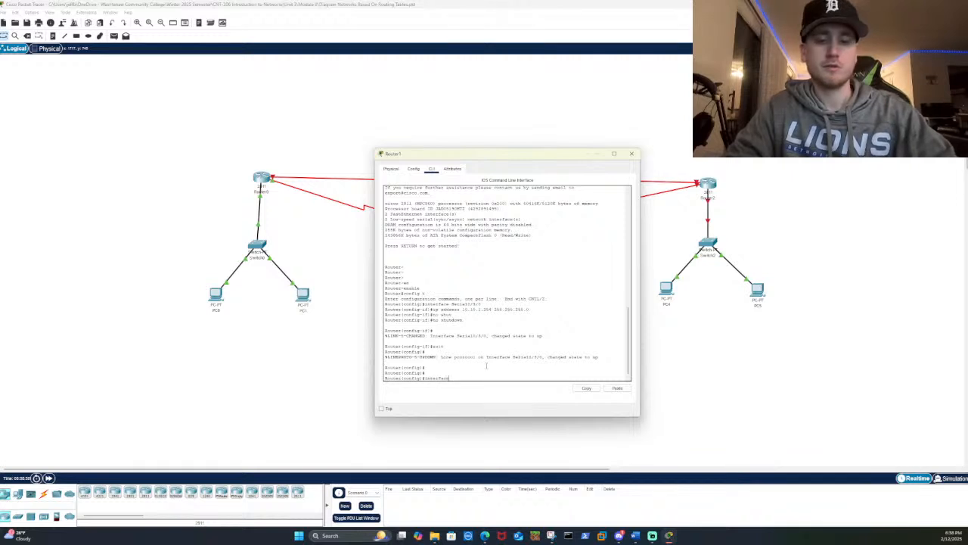
pyautogui.write(' Serial')
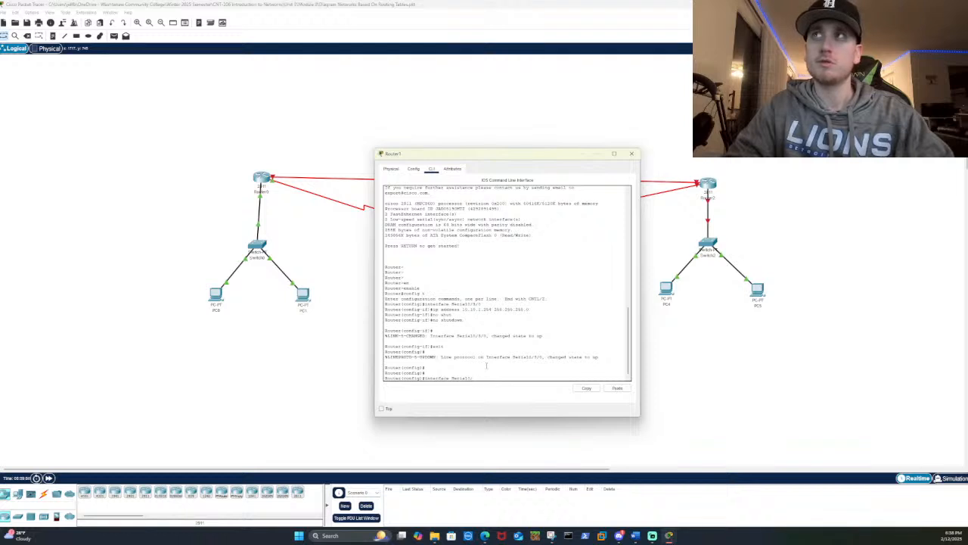
pyautogui.write('0/3/')
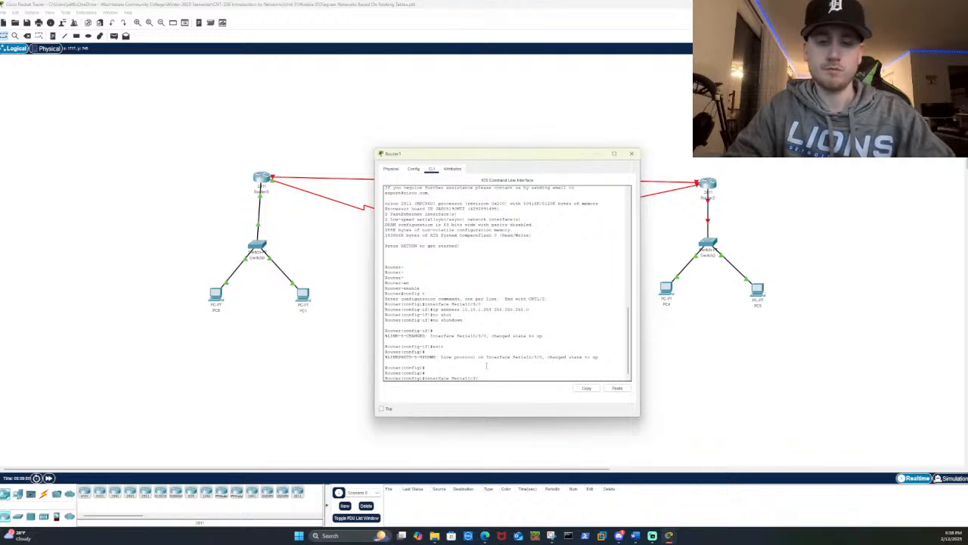
pyautogui.write('0')
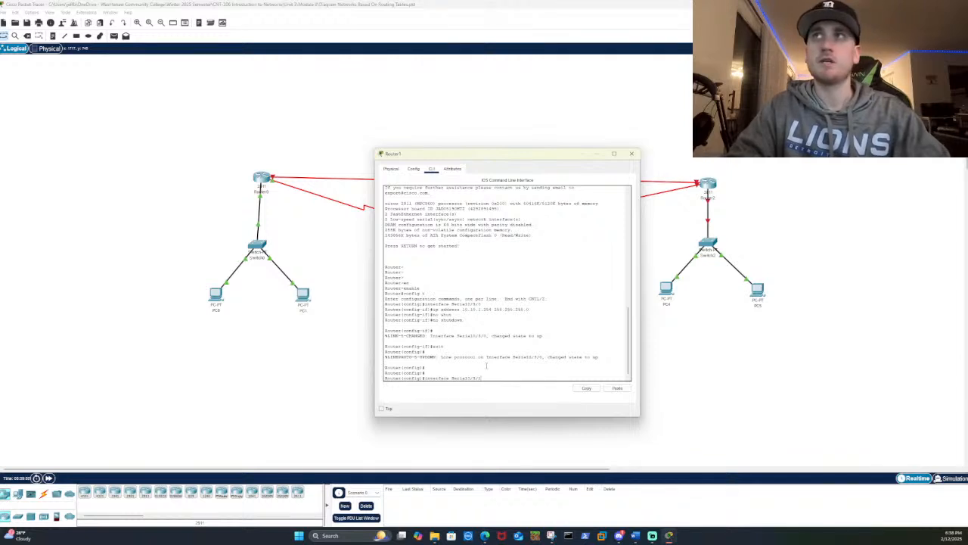
pyautogui.press('Return')
pyautogui.write('ip')
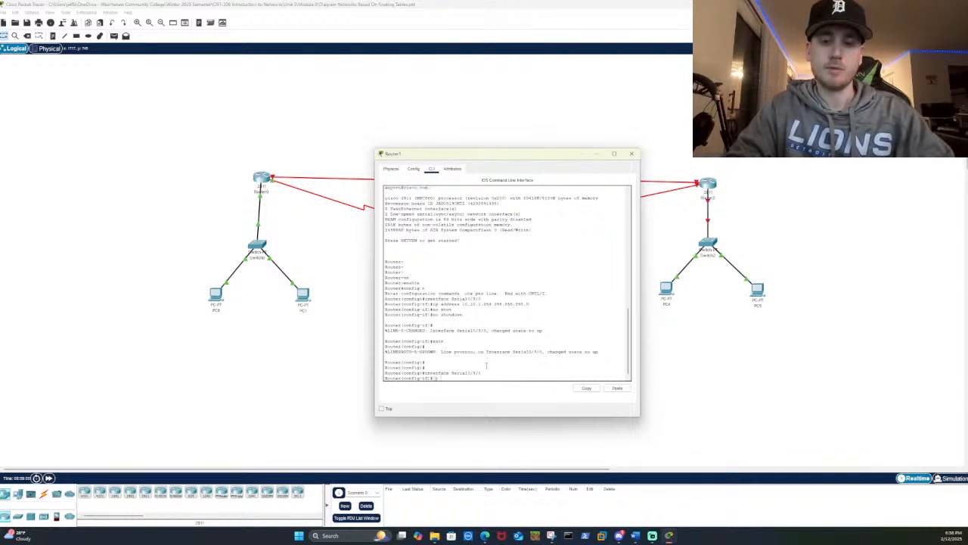
pyautogui.write(' address ')
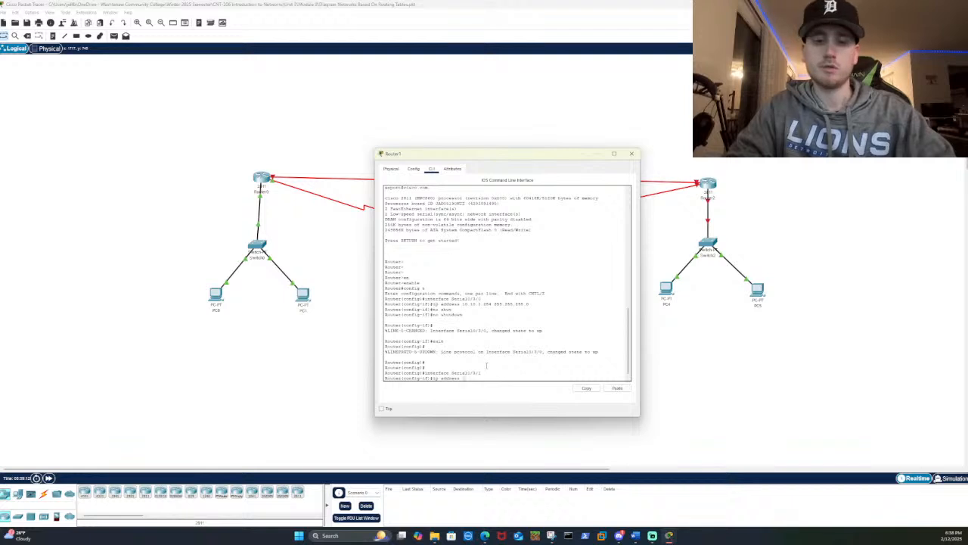
pyautogui.write('10.10.')
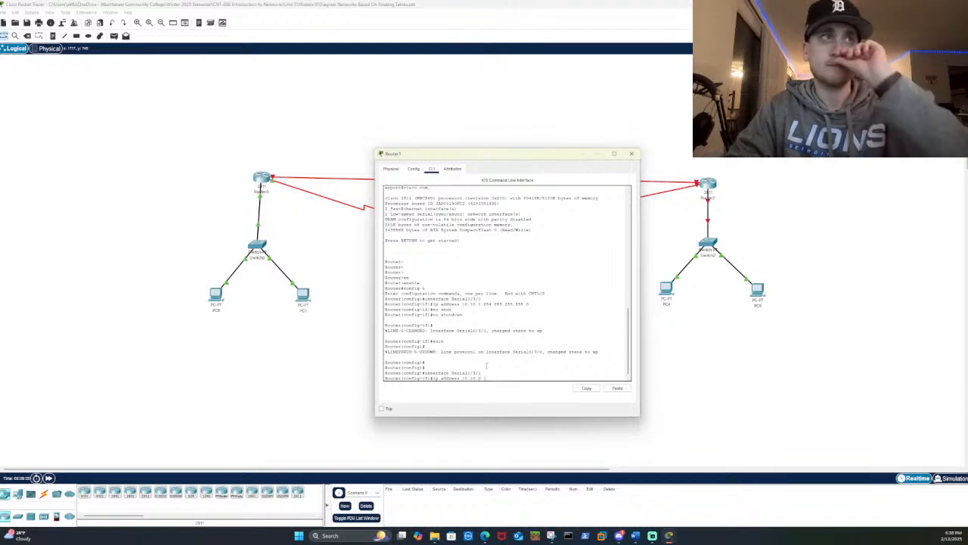
pyautogui.write('2.1 255.255.255.0')
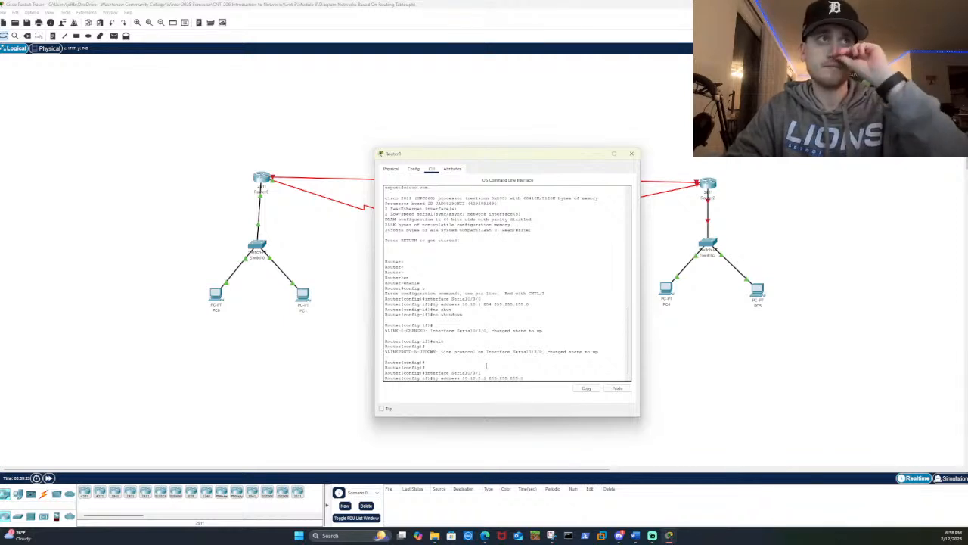
pyautogui.press('Return')
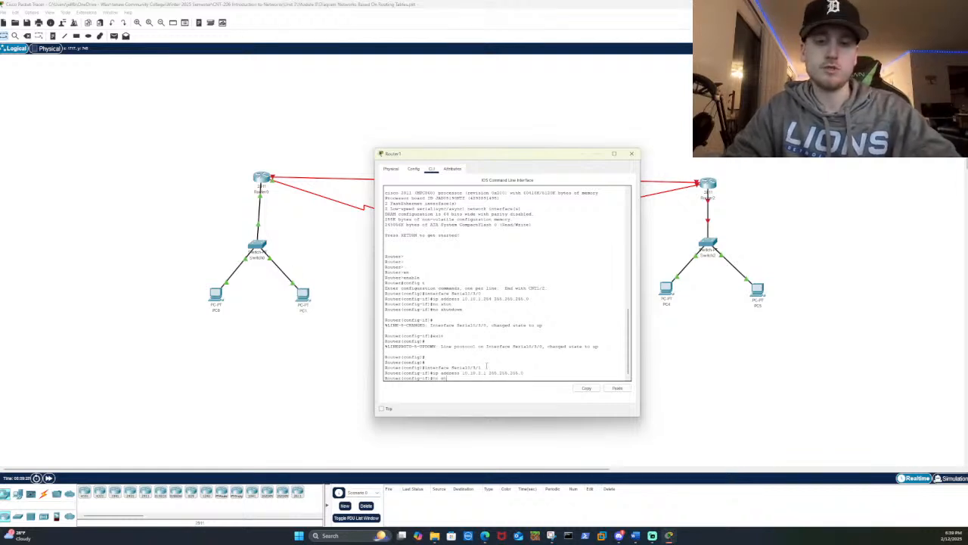
# Enable interface Serial0/3/1 with no shutdown and exit to global configuration mode
pyautogui.write('no shut')
pyautogui.press('Tab')
pyautogui.press('Return')
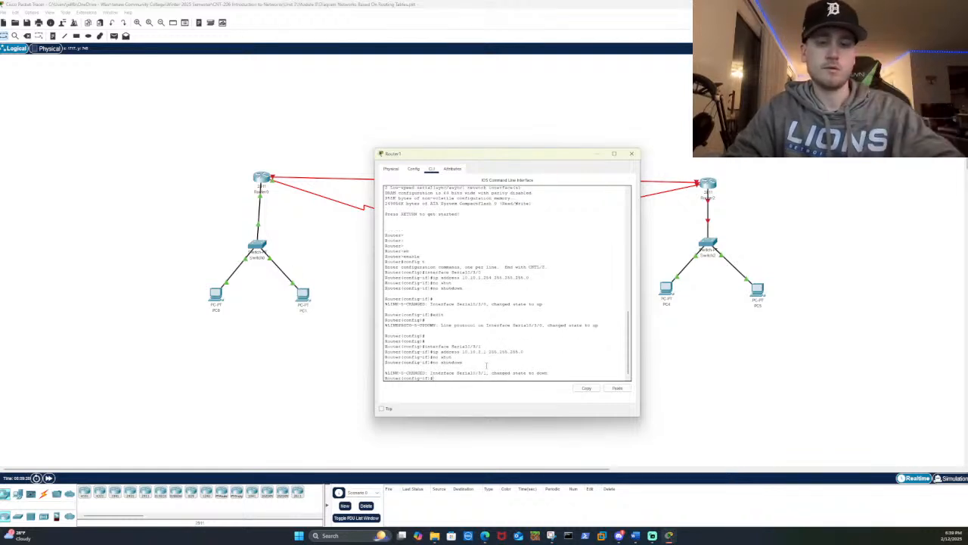
pyautogui.write('exit')
pyautogui.press('Return')
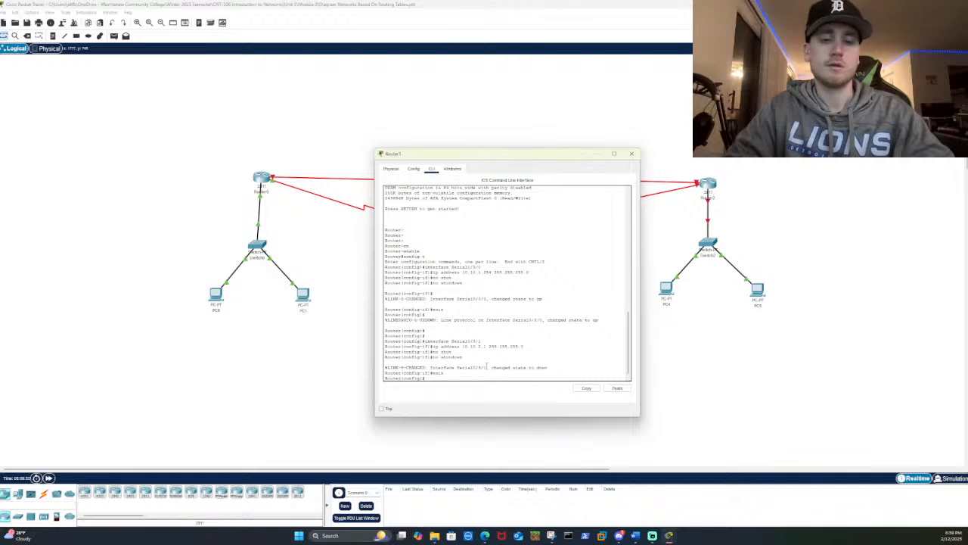
# Try to enter interface configuration mode for a FastEthernet port on Router1
pyautogui.write('inter')
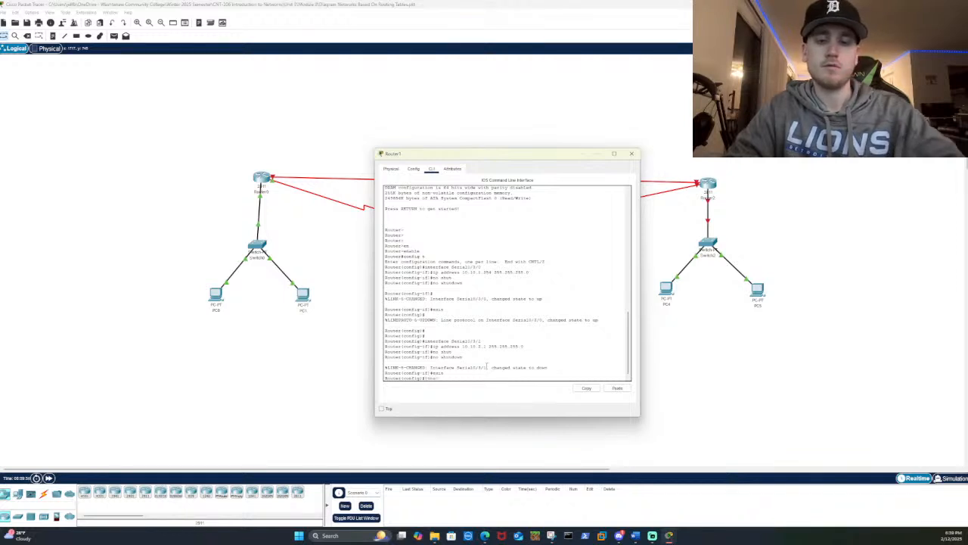
pyautogui.write('face')
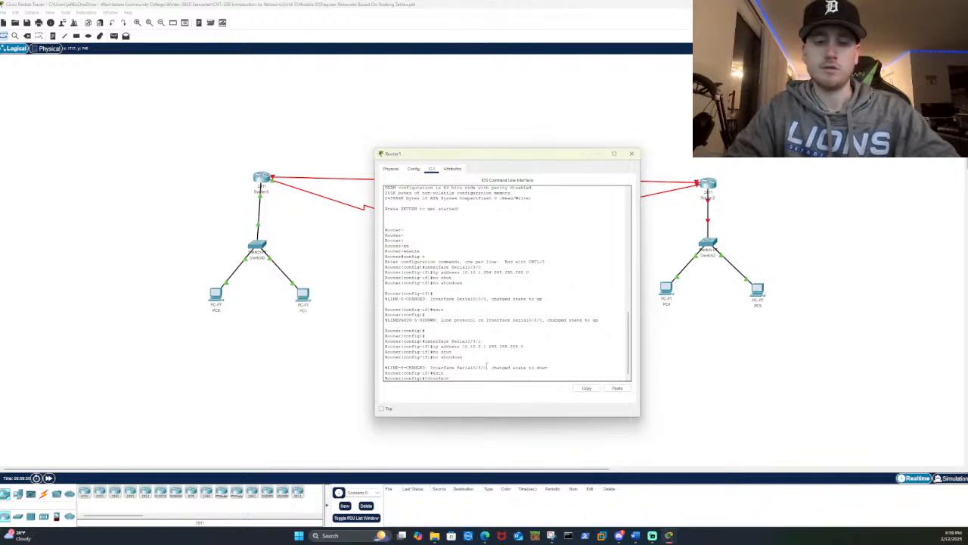
pyautogui.write(' Fast')
pyautogui.press('Tab')
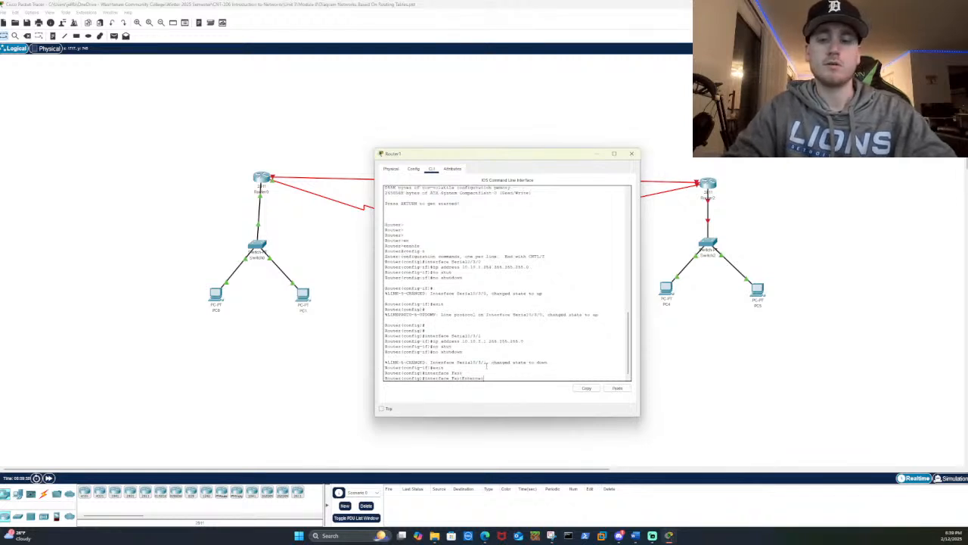
pyautogui.write('0/0')
pyautogui.press('Return')
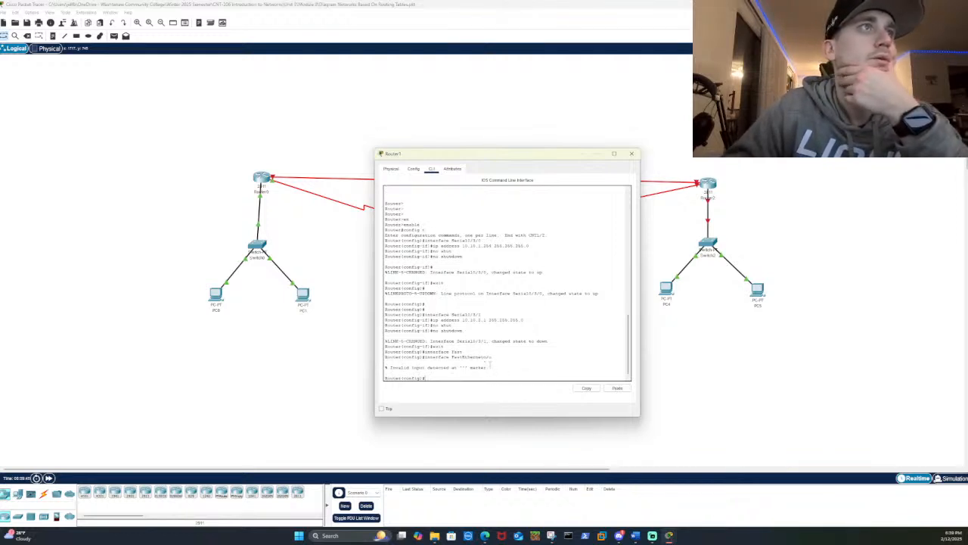
# Assign IP address 192.168.3.1 with subnet mask 255.255.255.0 to interface FastEthernet0/0 on Router1
pyautogui.write('inter')
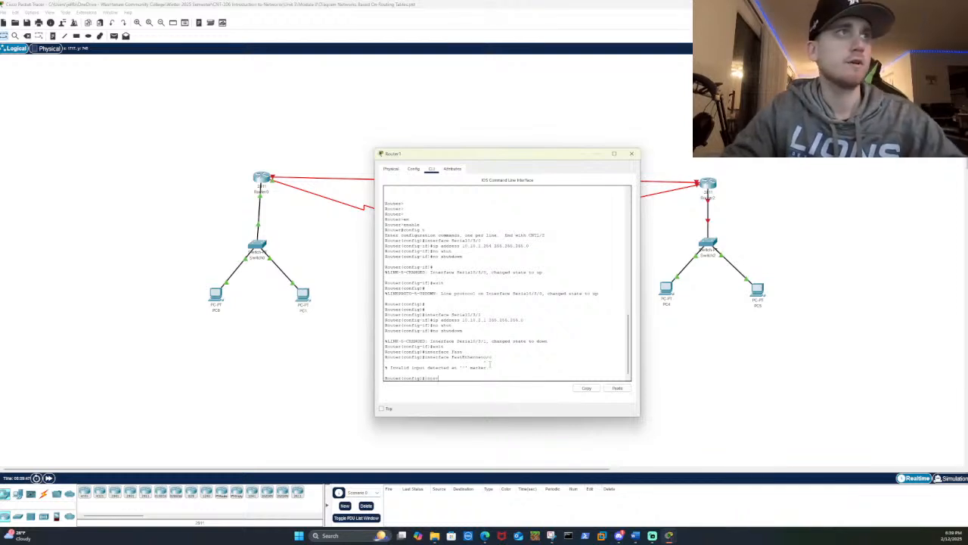
pyautogui.write('face Fas')
pyautogui.press('Tab')
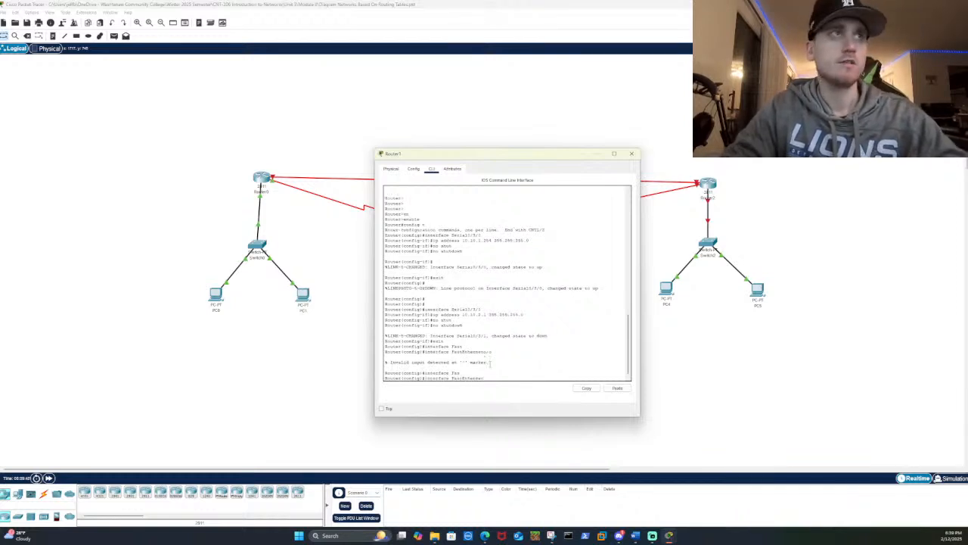
pyautogui.write('0/0')
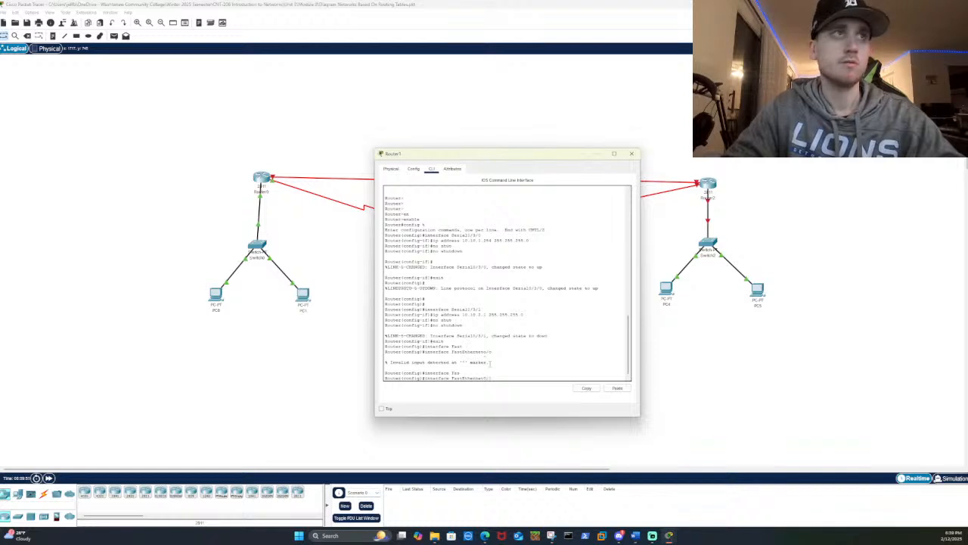
pyautogui.press('Return')
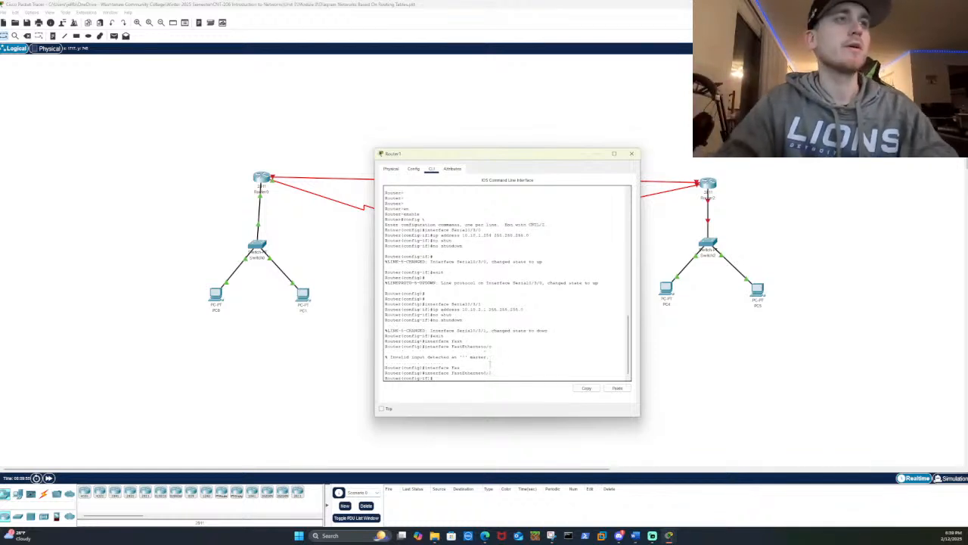
pyautogui.write('ip address 192.168.1.1')
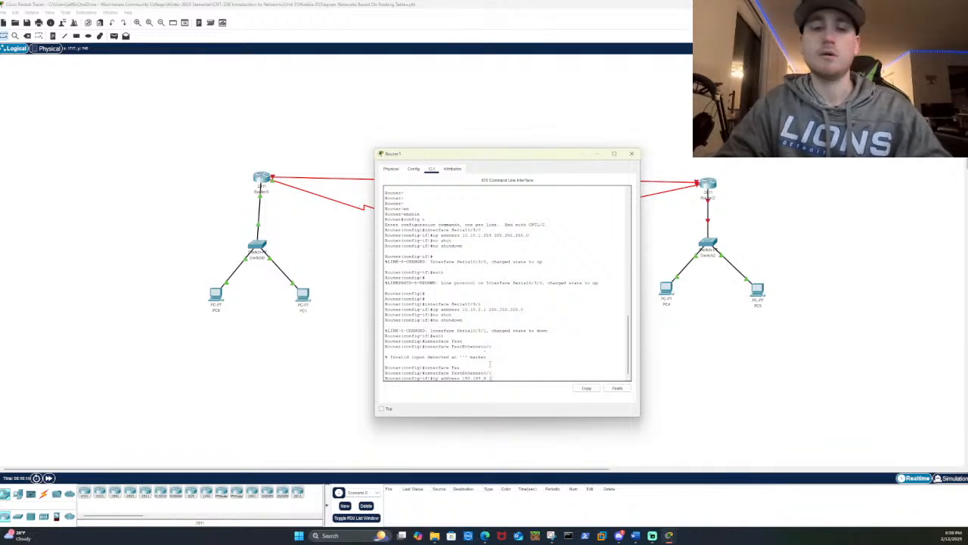
pyautogui.write('255.255.25')
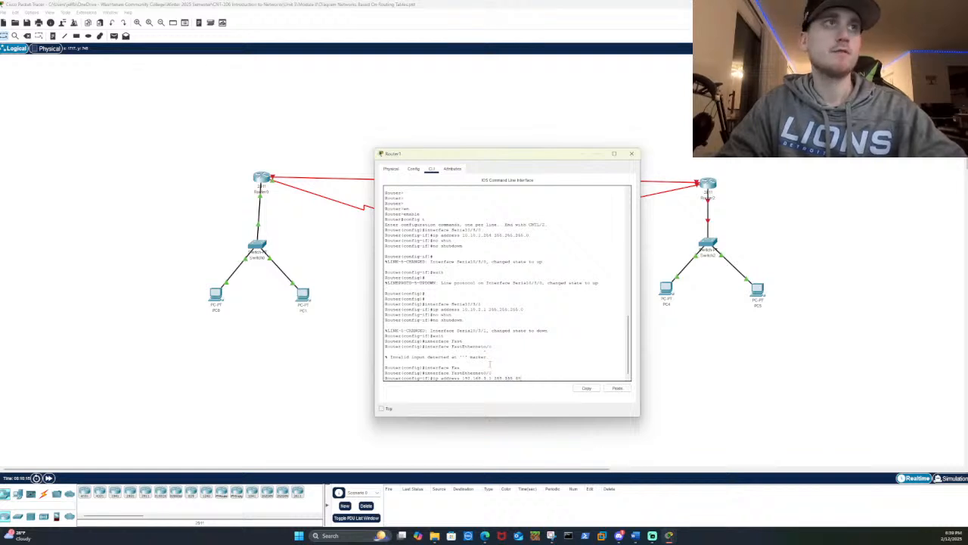
pyautogui.write('5.0')
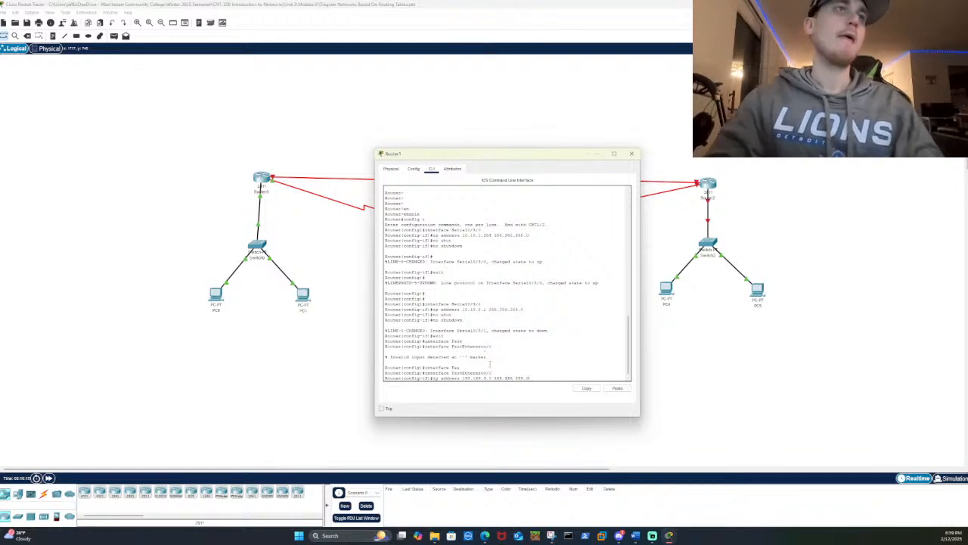
pyautogui.press('Return')
# Enable interface FastEthernet0/0 with no shutdown and exit to global configuration mode
pyautogui.write('no sh')
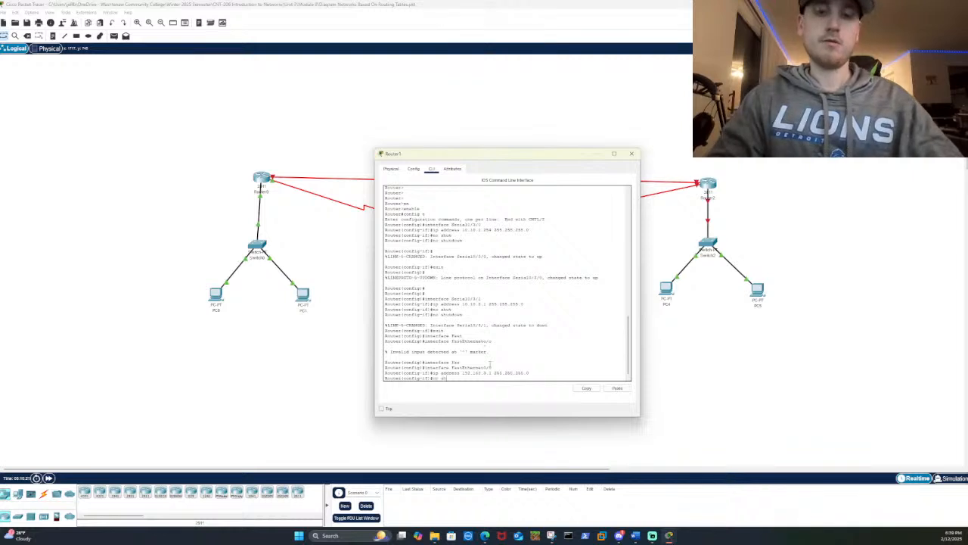
pyautogui.press('Tab')
pyautogui.press('Return')
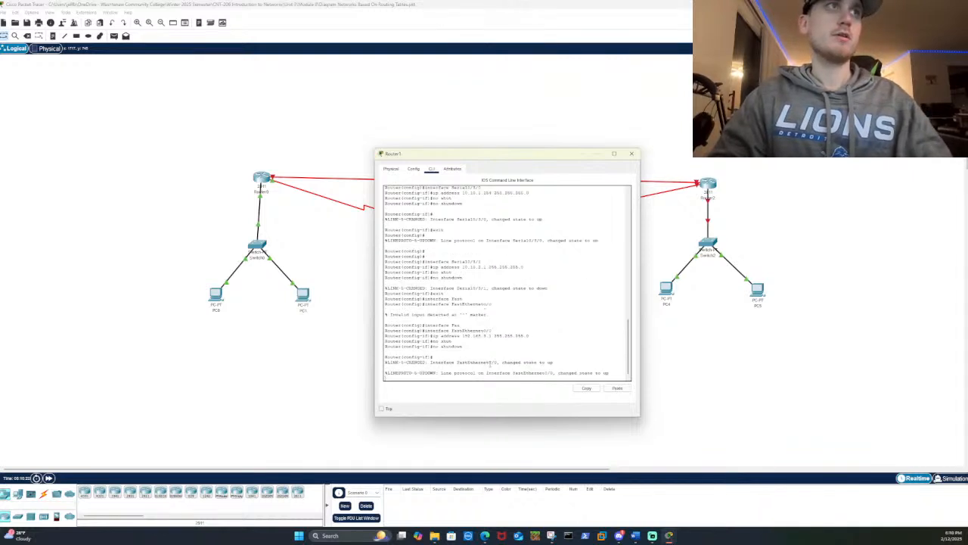
pyautogui.press('Return')
pyautogui.press('Return')
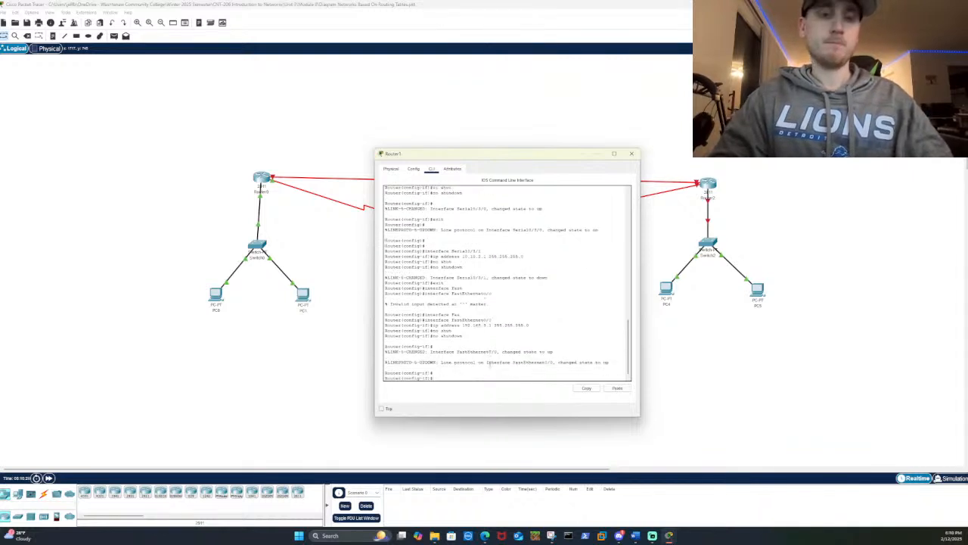
pyautogui.write('exit')
pyautogui.press('Return')
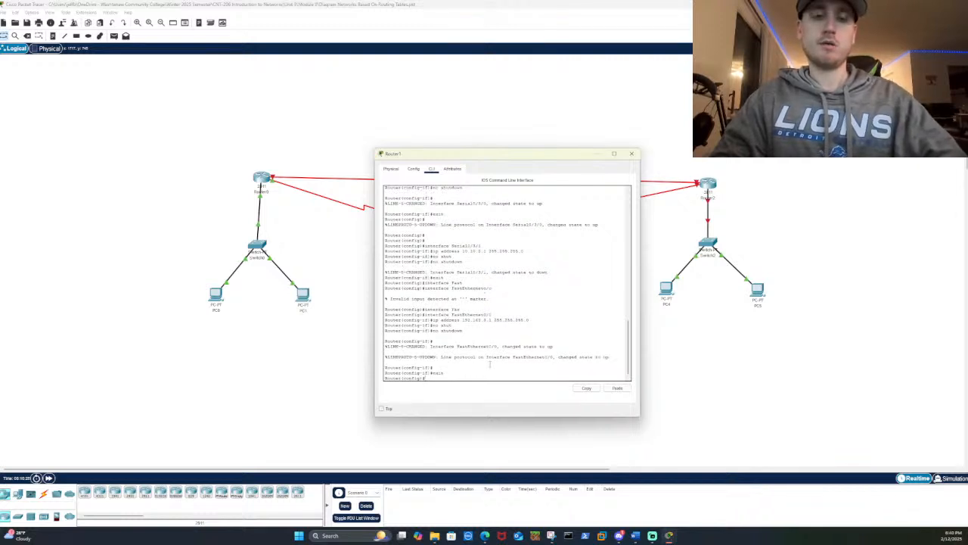
# Assign IP address 192.168.4.1 with subnet mask 255.255.255.0 to interface FastEthernet0/1 on Router1
pyautogui.write('inter')
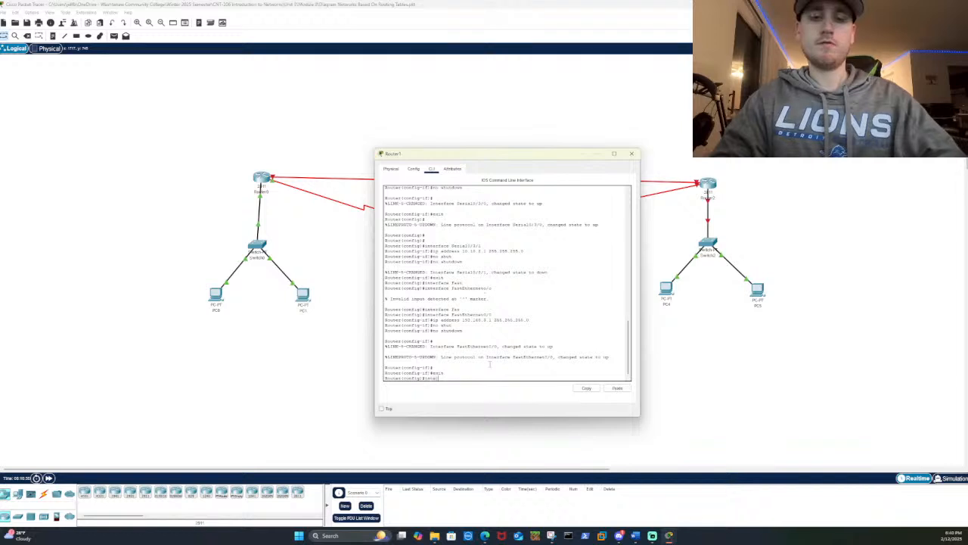
pyautogui.write('face S')
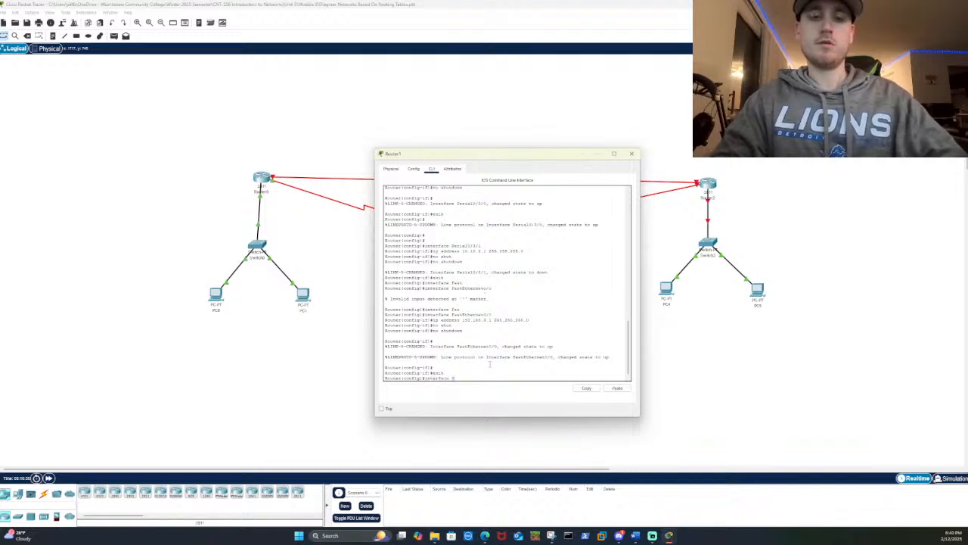
pyautogui.write('ast')
pyautogui.press('Tab')
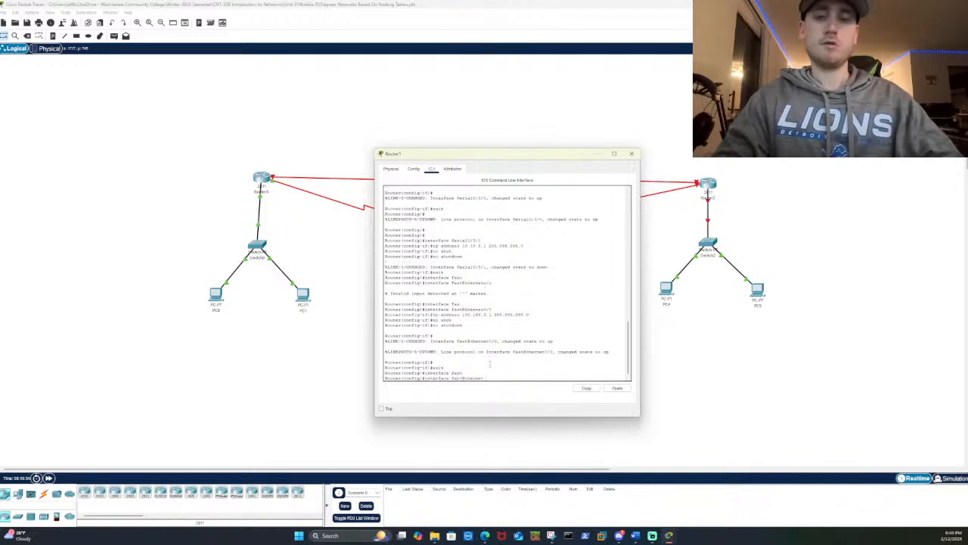
pyautogui.write('0/0')
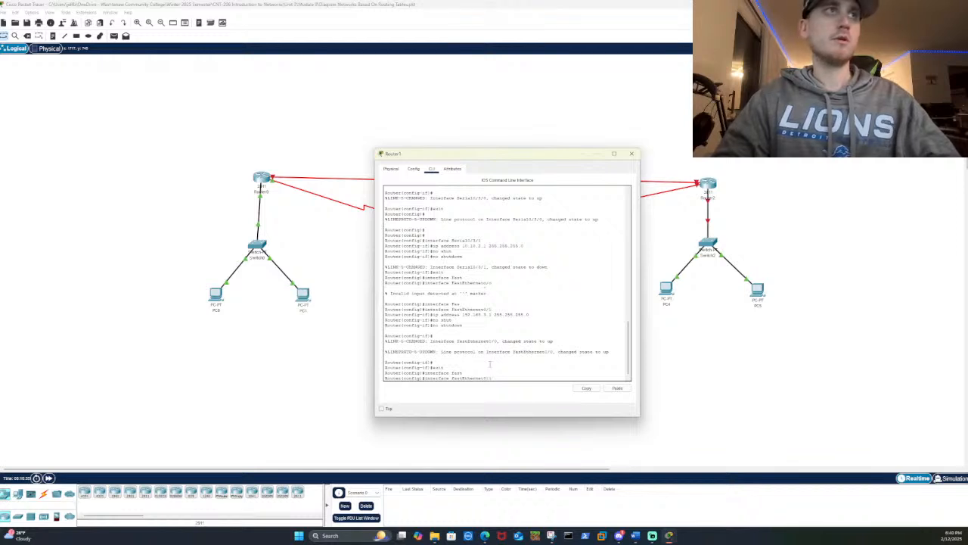
pyautogui.press('Return')
pyautogui.write('ip address')
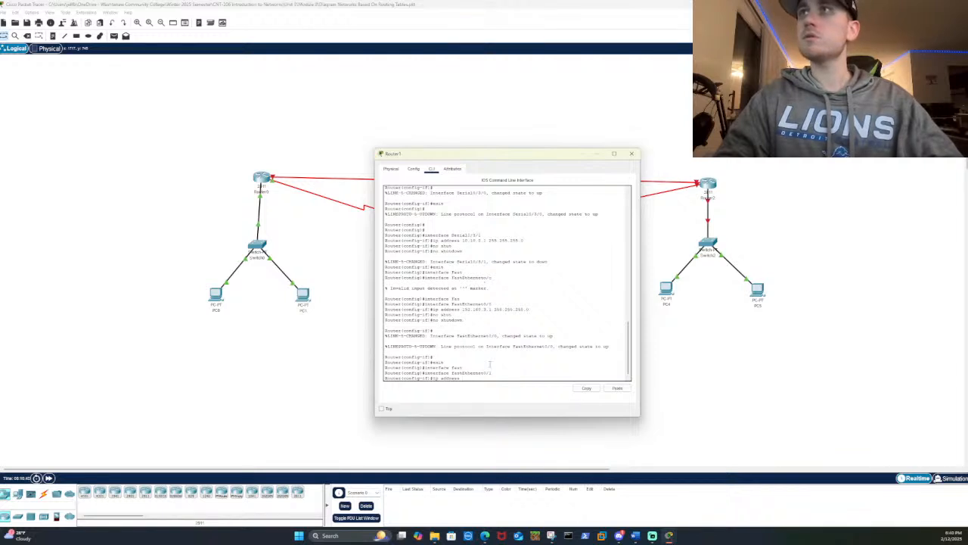
pyautogui.write('192')
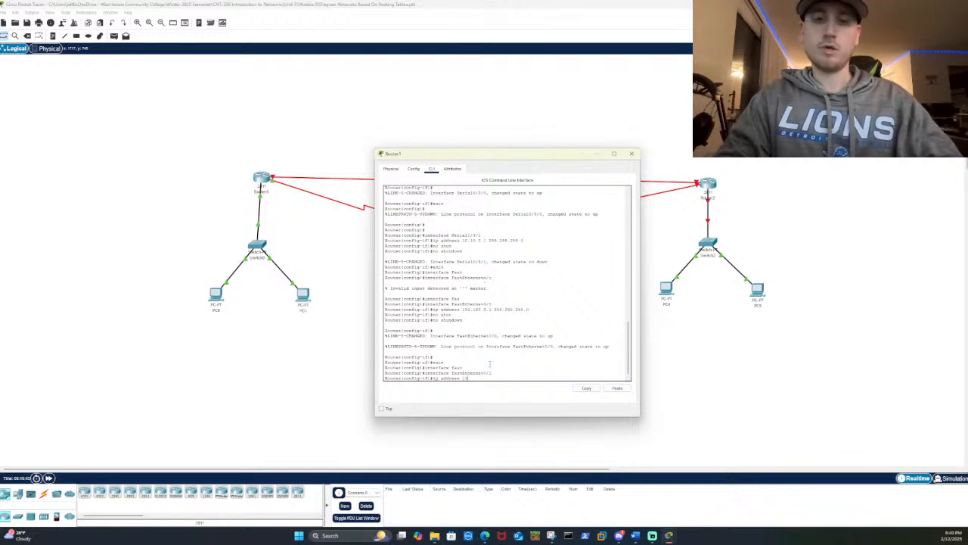
pyautogui.write('.168')
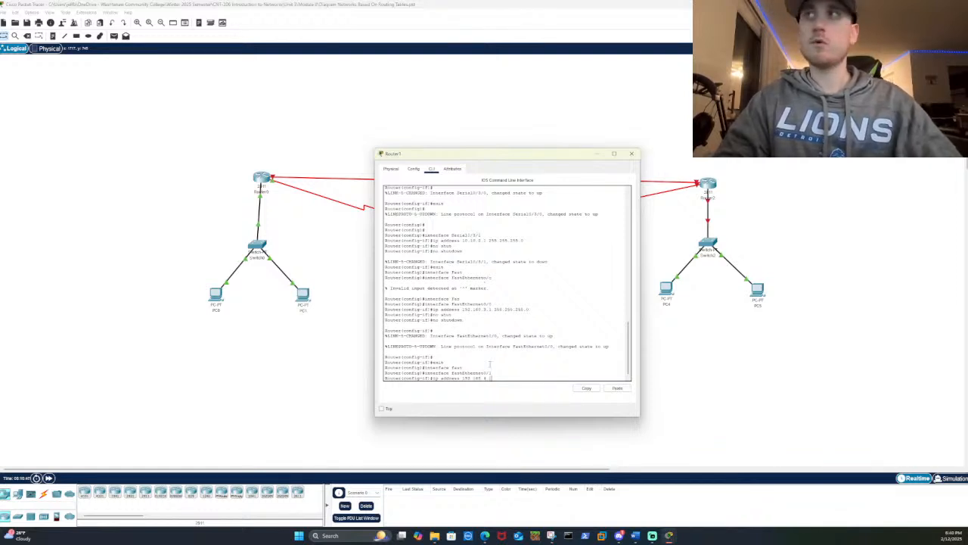
pyautogui.write('.4.1 255.255.255.0')
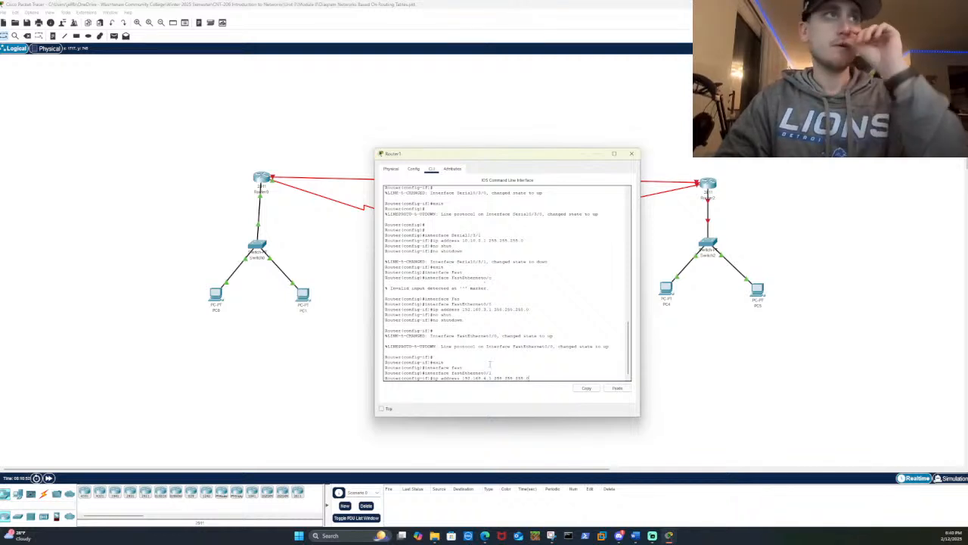
pyautogui.press('Return')
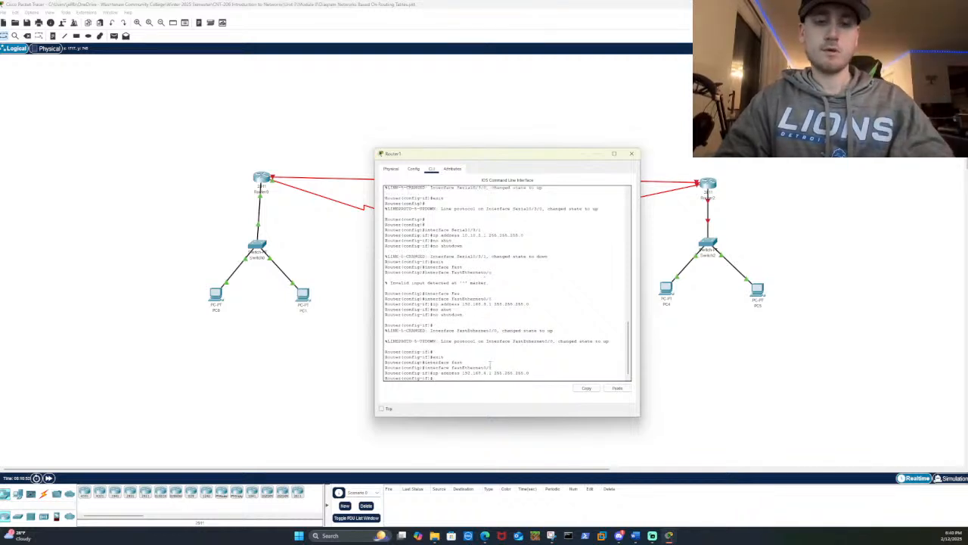
# Enable interface FastEthernet0/1 with no shut and exit to global configuration mode
pyautogui.write('no')
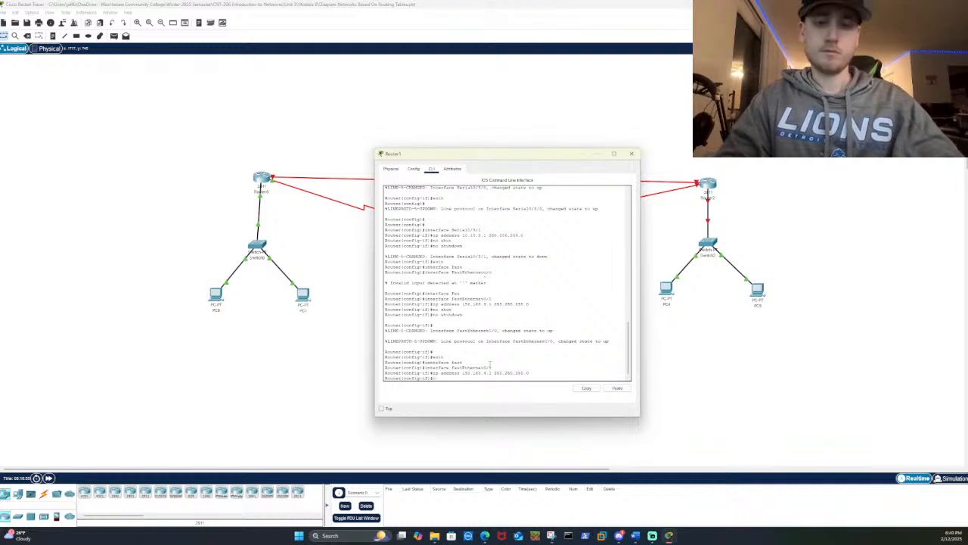
pyautogui.write(' shut')
pyautogui.press('Return')
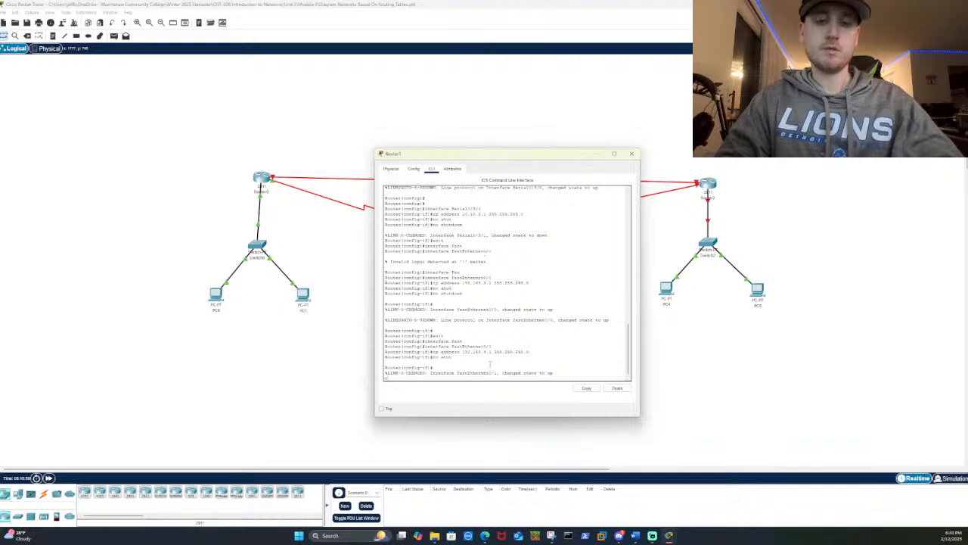
pyautogui.write('exit')
pyautogui.press('Return')
pyautogui.press('Return')
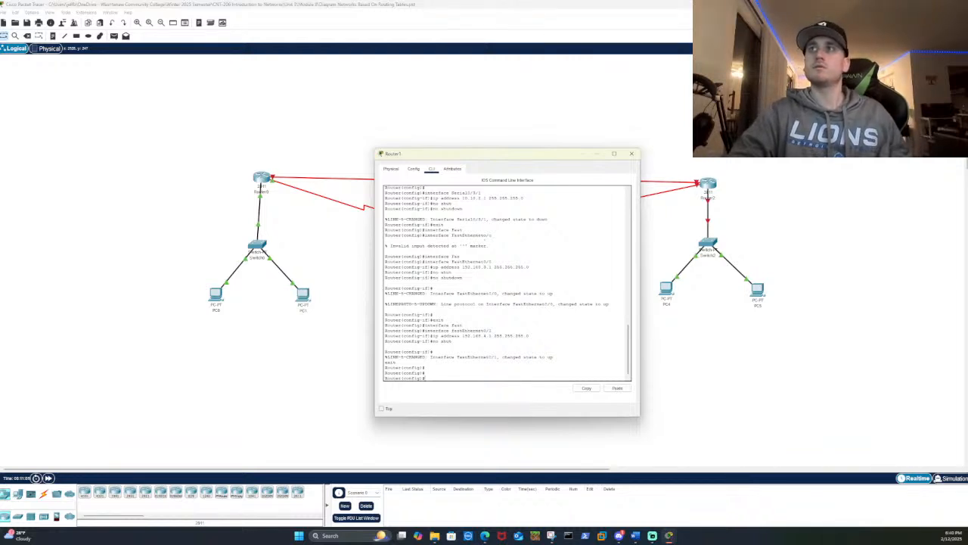
# Enter RIP router configuration on Router1 and add network 10.10.1.0
pyautogui.write('router')
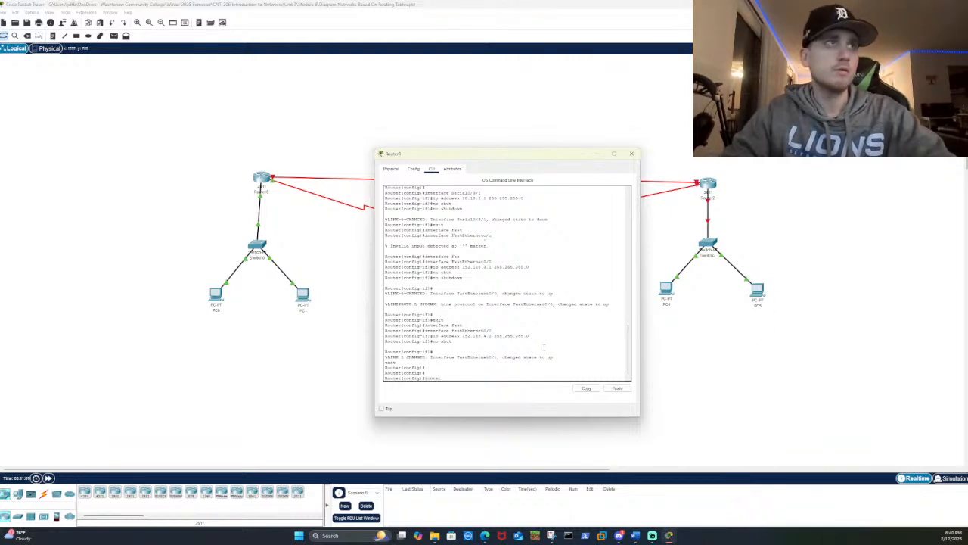
pyautogui.write(' rip')
pyautogui.press('Return')
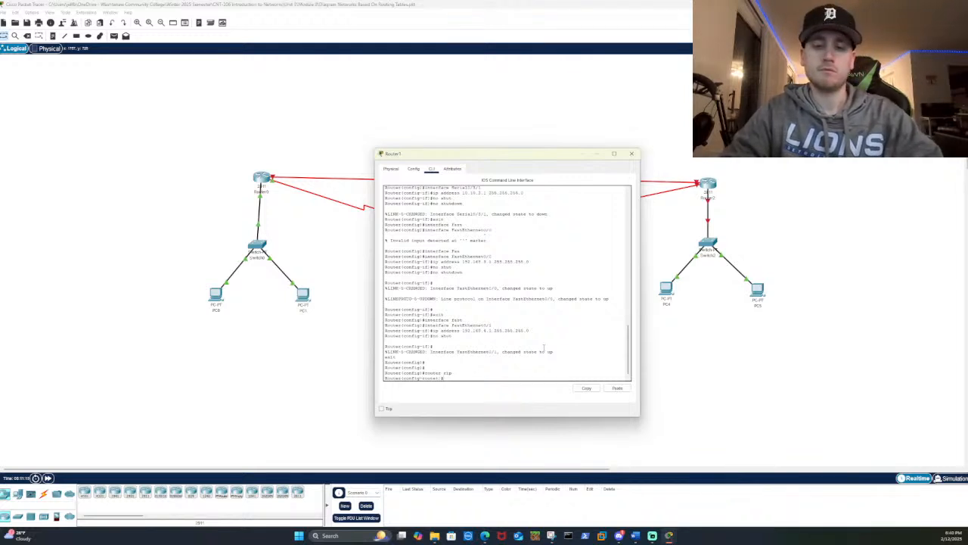
pyautogui.write('network')
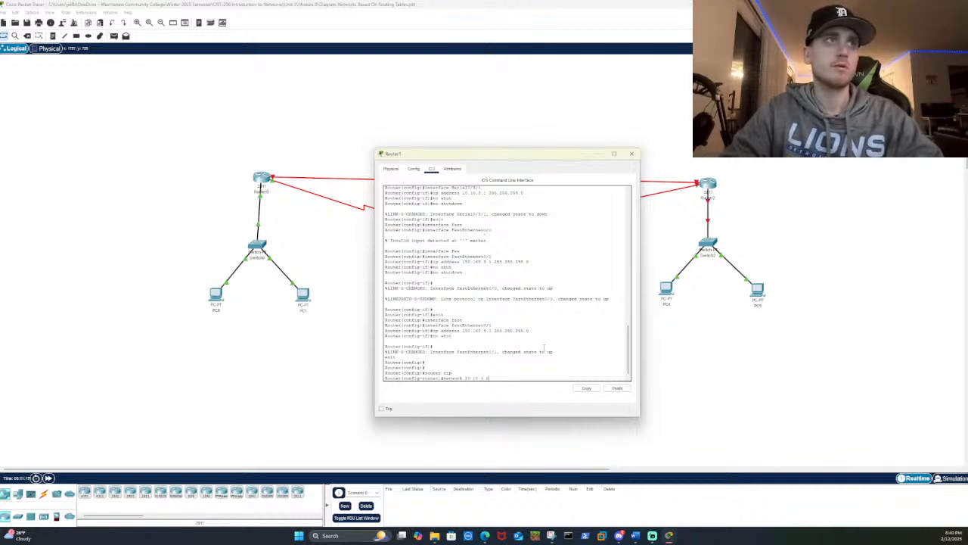
pyautogui.write(' 10.10.1.0')
pyautogui.press('Return')
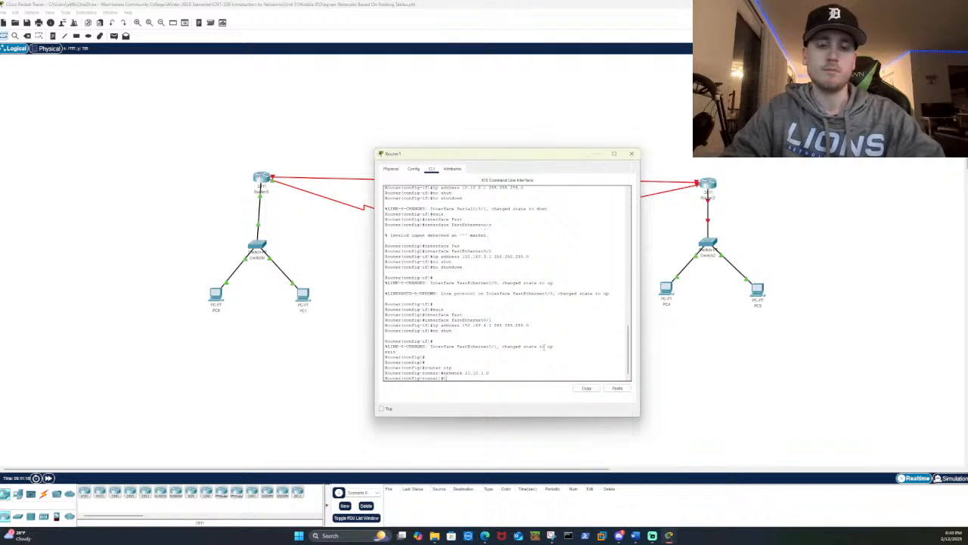
# Add network 10.10.2.0 to Router1's RIP configuration
pyautogui.write('net')
pyautogui.press('Tab')
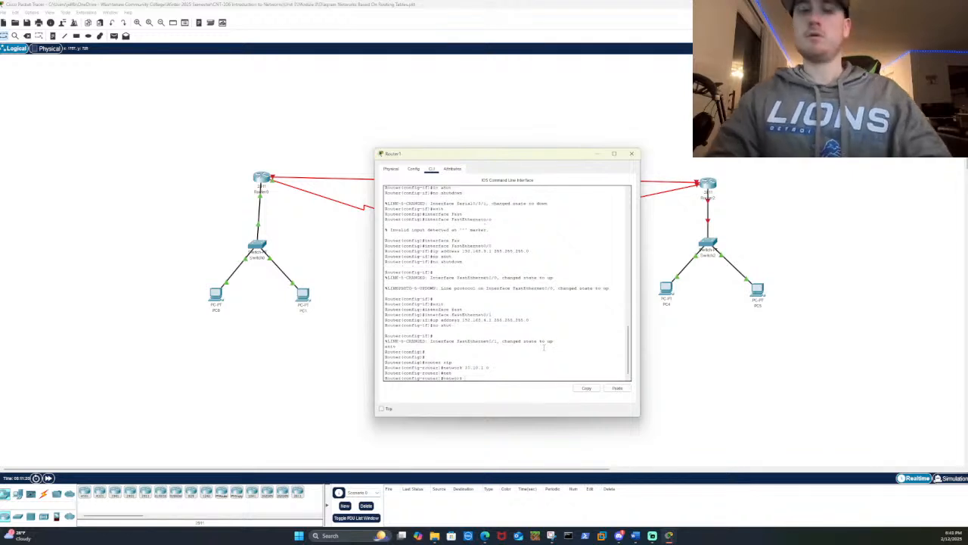
pyautogui.write('10.10.0.0')
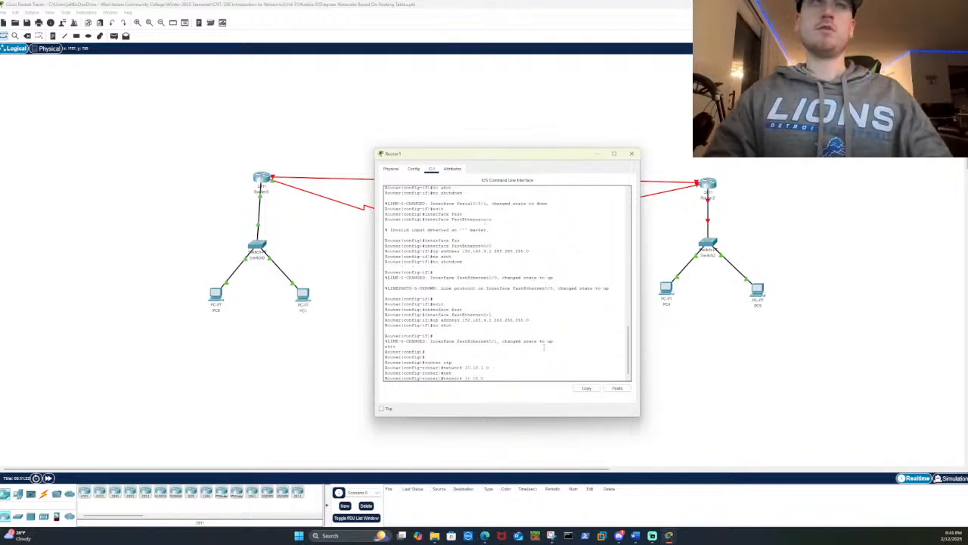
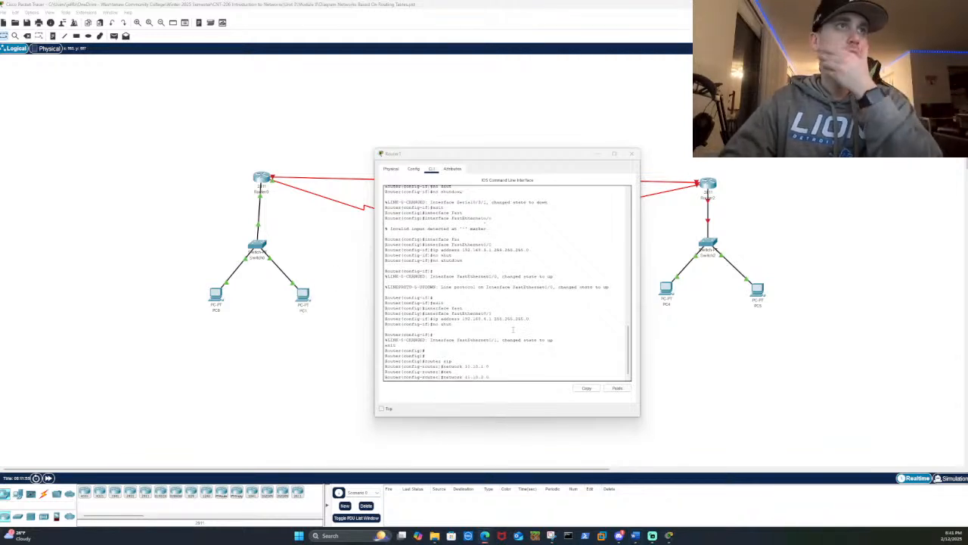
pyautogui.click(512, 375)
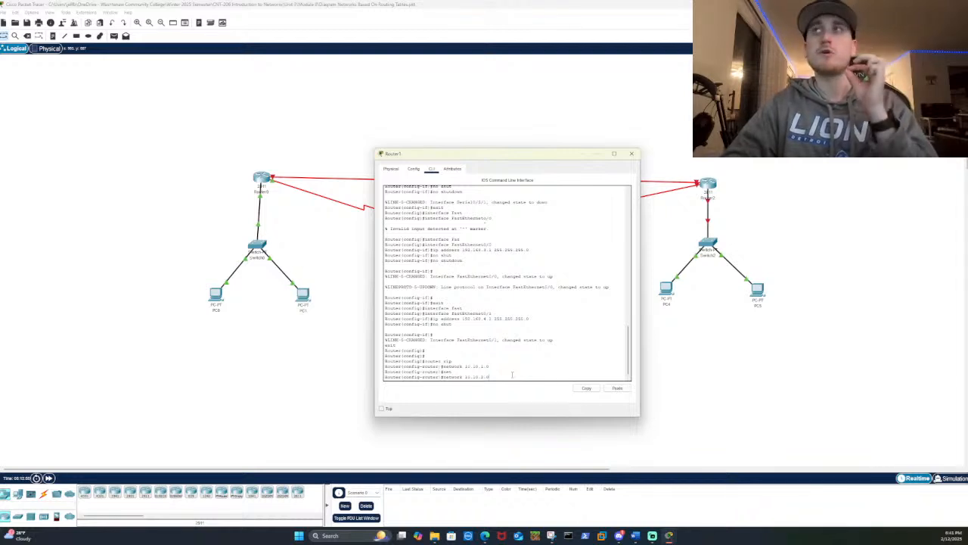
pyautogui.press('Return')
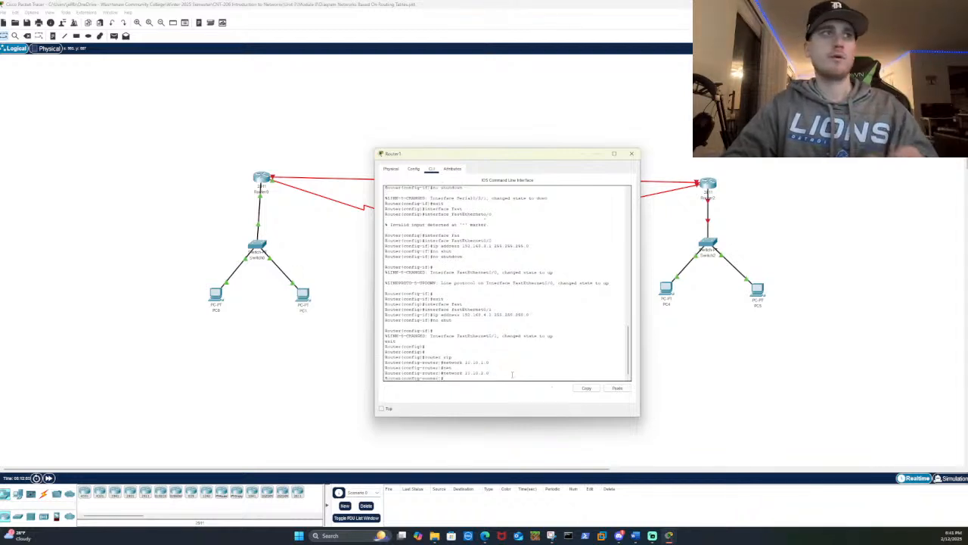
# Add network 192.168.3.0 to Router1's RIP configuration
pyautogui.write('net')
pyautogui.press('Tab')
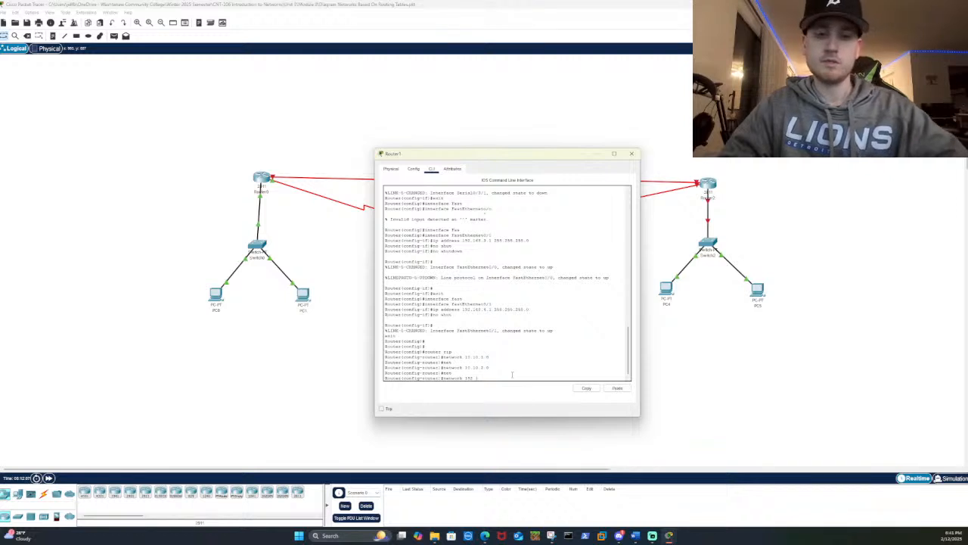
pyautogui.write('192.168.3.')
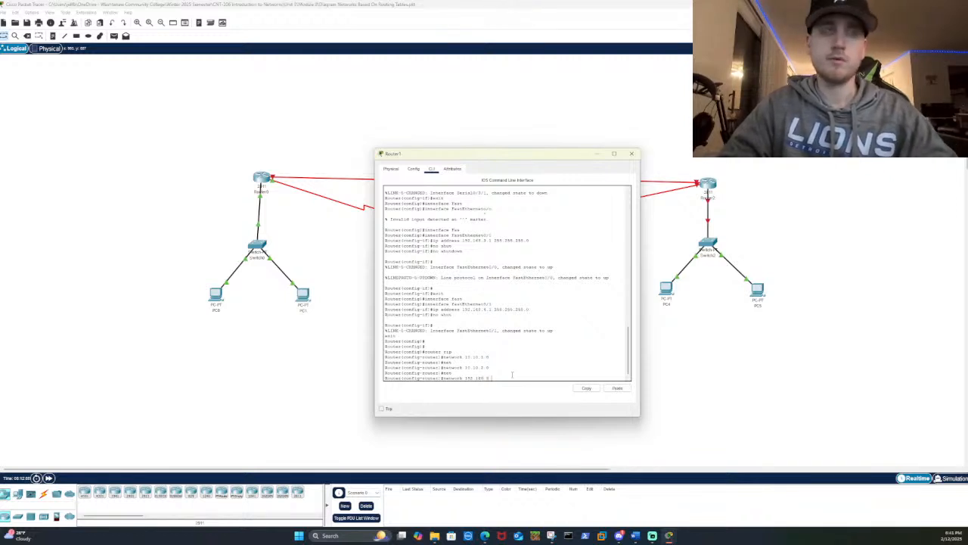
pyautogui.write('0')
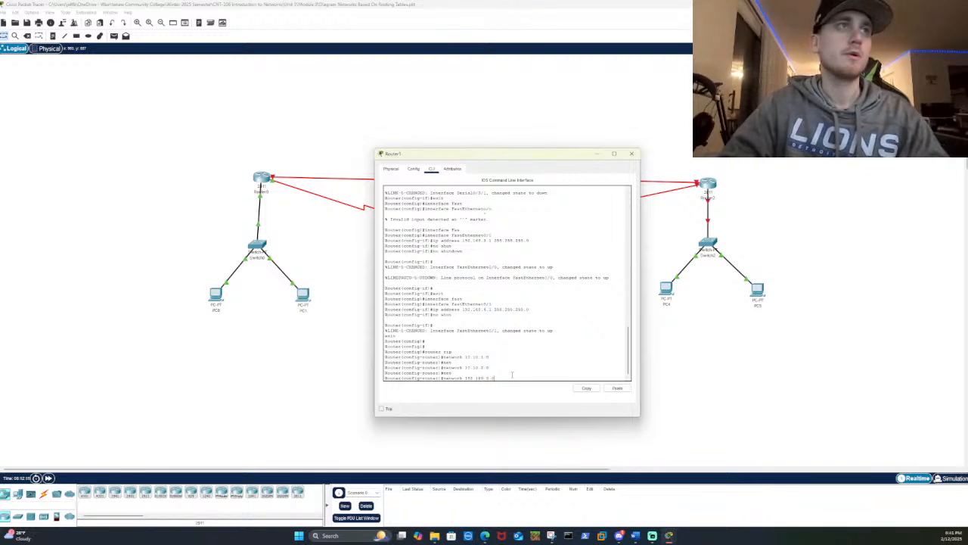
pyautogui.press('Return')
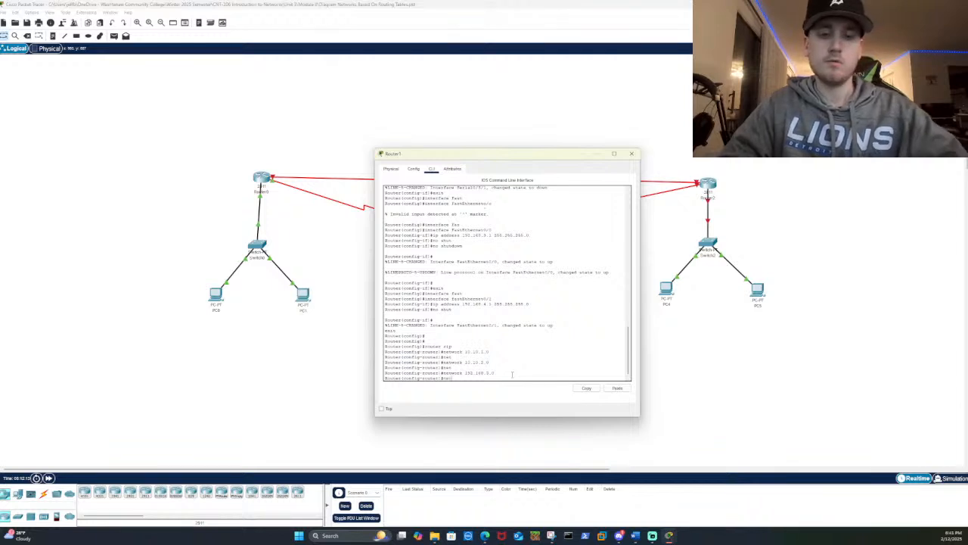
# Add network 192.168.4.0 to Router1's RIP configuration and exit to global configuration mode
pyautogui.write('net')
pyautogui.press('Tab')
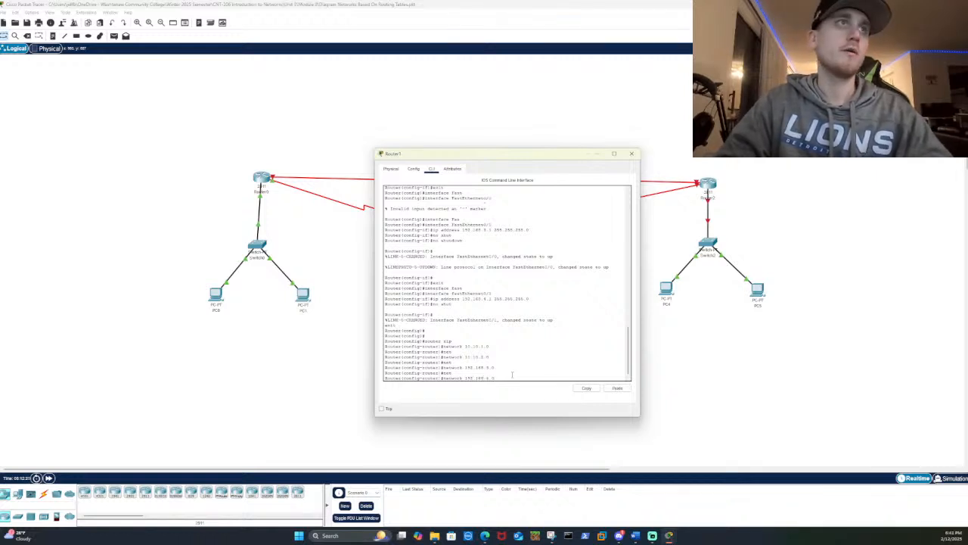
pyautogui.press('Return')
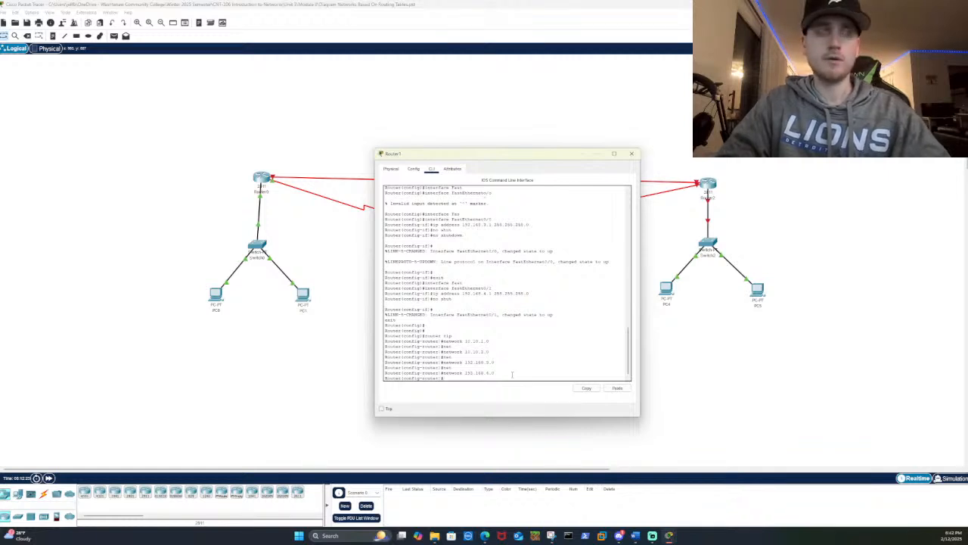
pyautogui.press('Return')
pyautogui.press('Return')
pyautogui.write('exit')
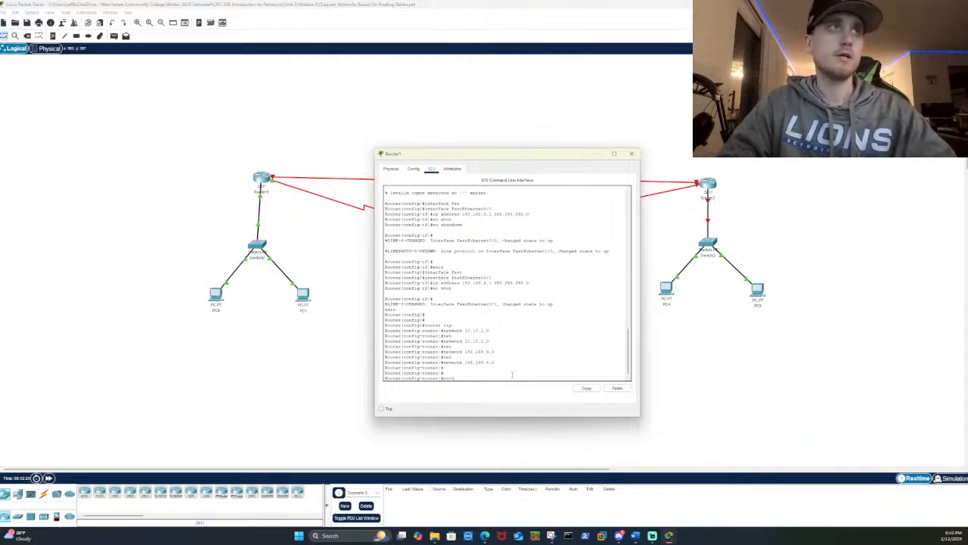
pyautogui.press('Return')
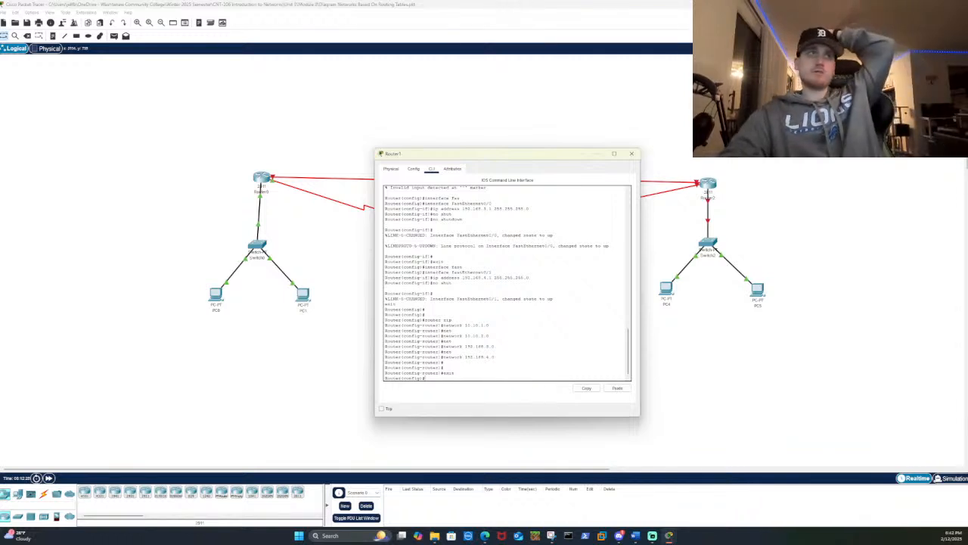
# Move Router1's window aside to check the topology behind it, and close the window
pyautogui.moveTo(410, 156); pyautogui.dragTo(387, 151)
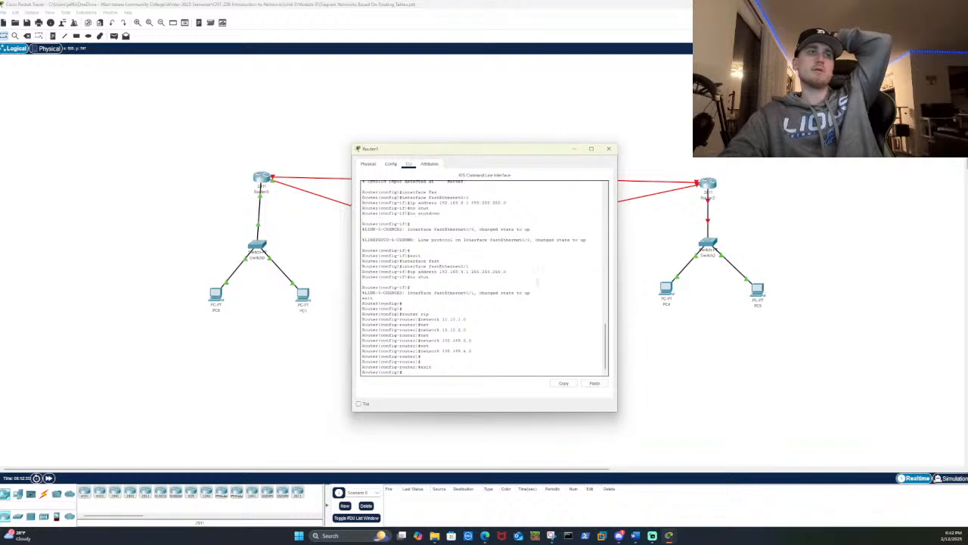
pyautogui.moveTo(459, 150); pyautogui.dragTo(450, 265)
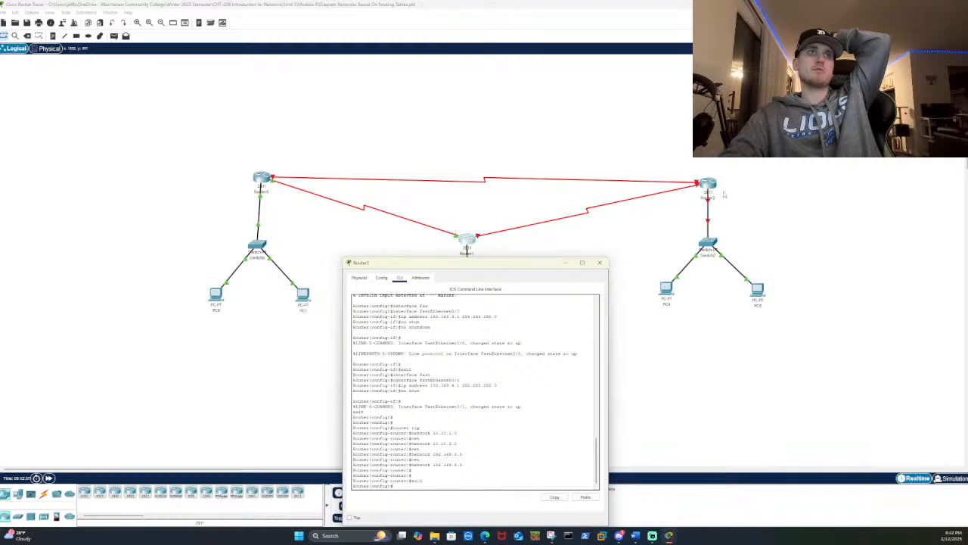
pyautogui.moveTo(542, 259); pyautogui.dragTo(529, 90)
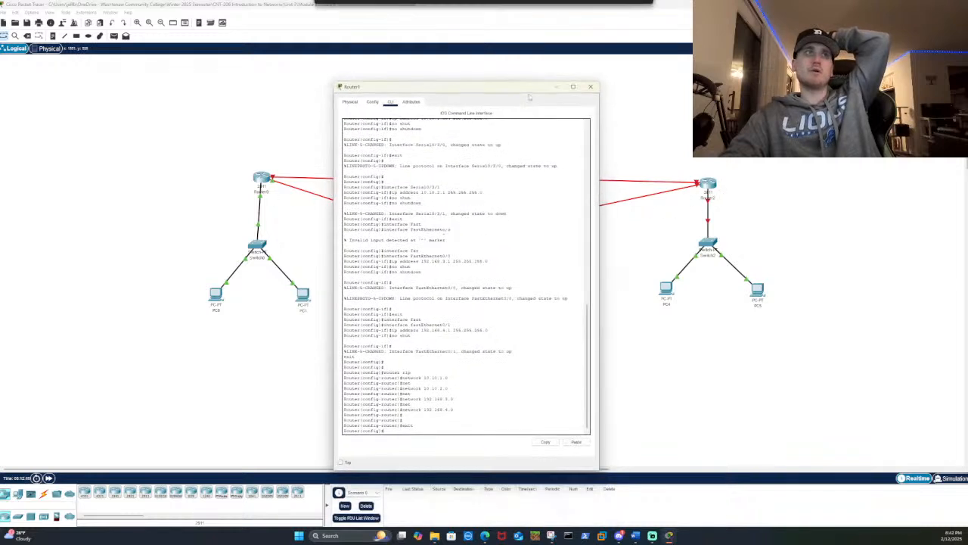
pyautogui.click(590, 86)
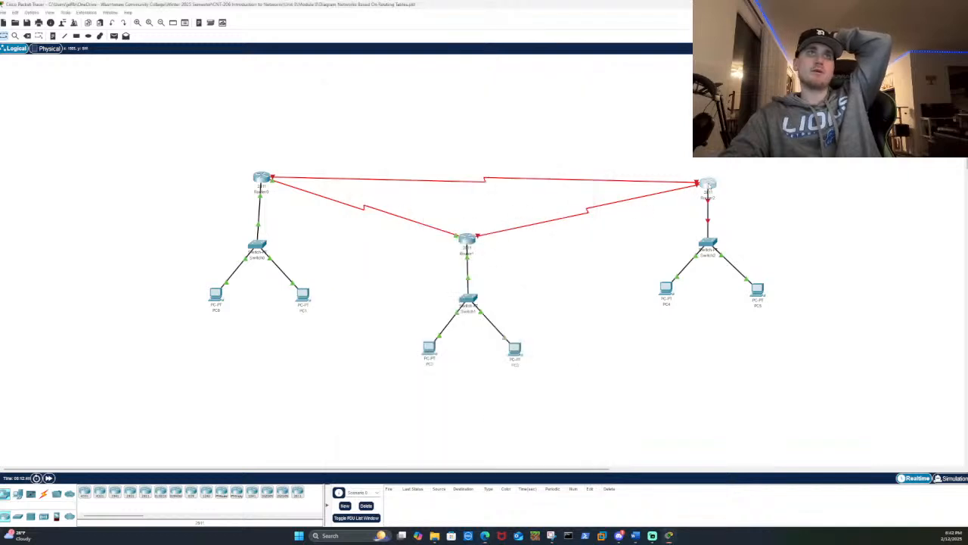
# Open Router2's command line and enter privileged EXEC mode with enable
pyautogui.click(707, 184)
pyautogui.click(431, 168)
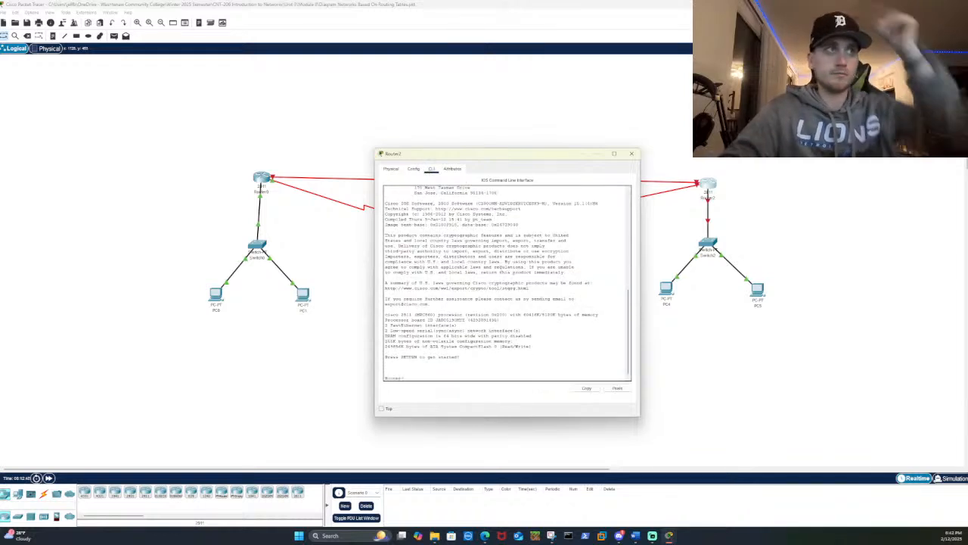
pyautogui.press('Return')
pyautogui.press('Return')
pyautogui.press('Return')
pyautogui.press('Return')
pyautogui.write('en')
pyautogui.press('Tab')
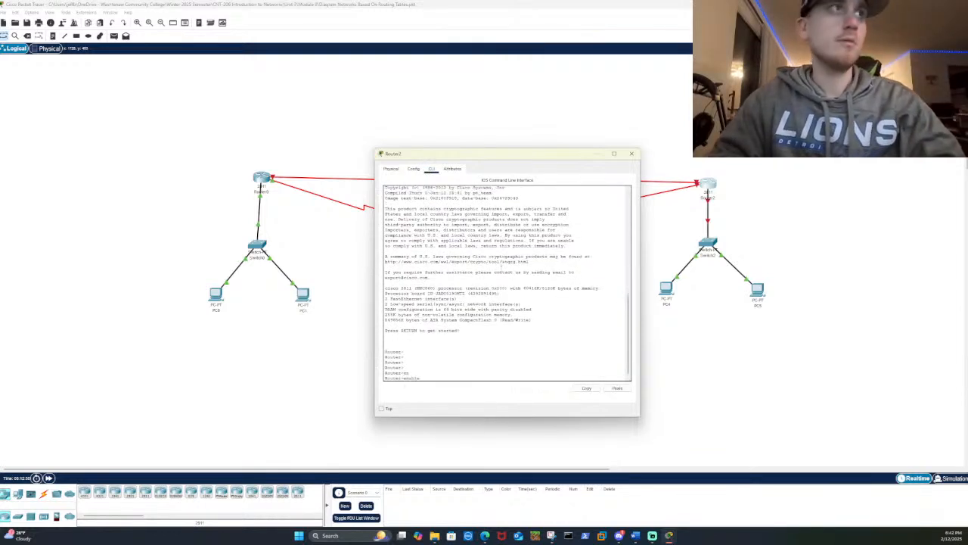
pyautogui.press('Return')
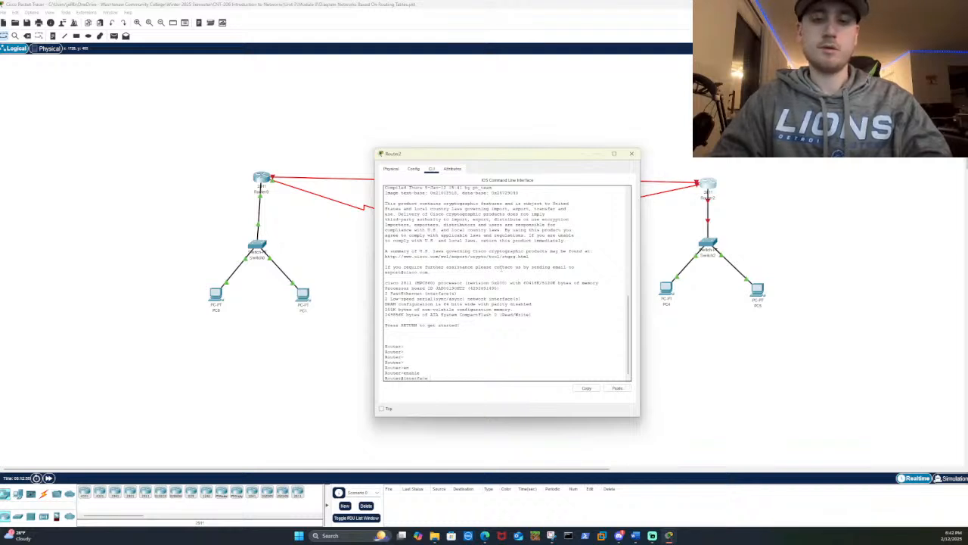
# Try to select interface Serial0/3/0 from privileged mode, and enter Router2's global configuration mode with config t
pyautogui.write('ig0')
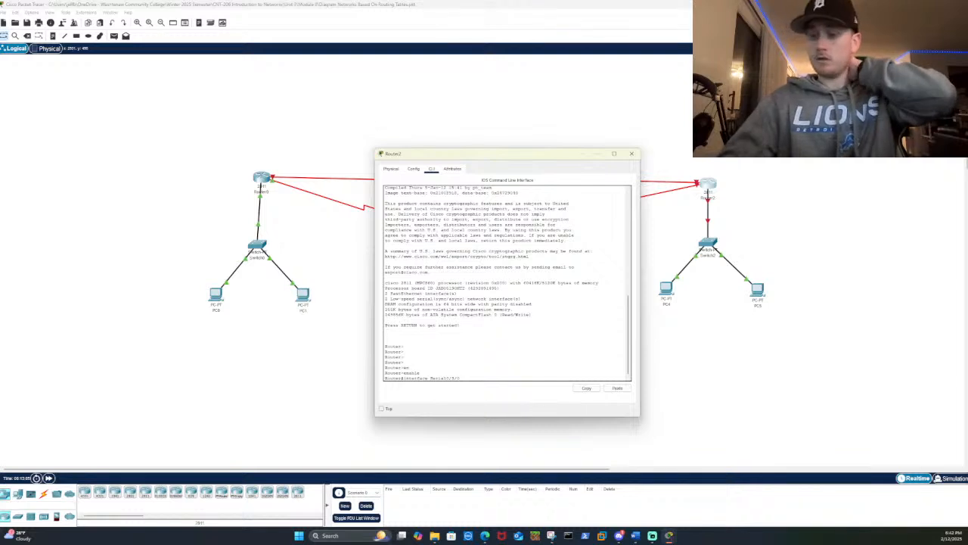
pyautogui.press('Return')
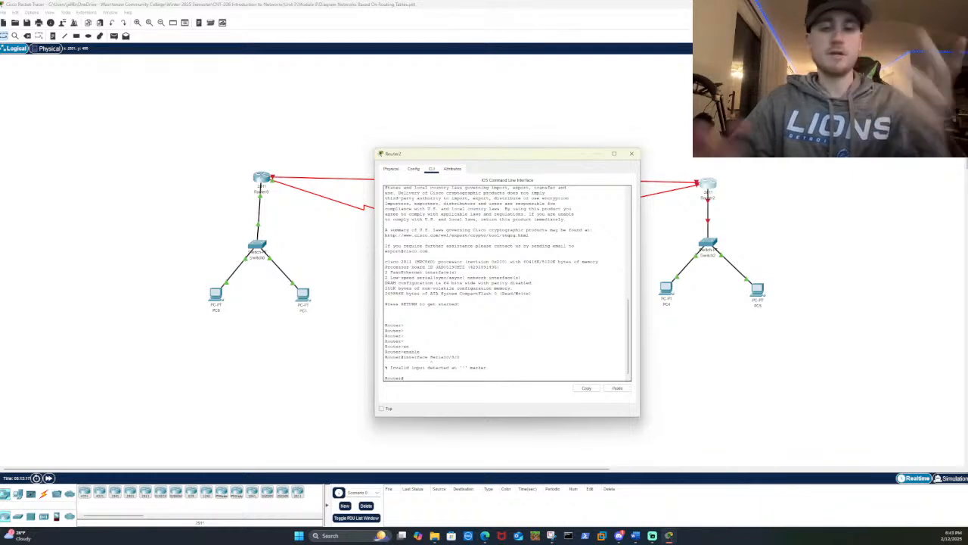
pyautogui.write('config t')
pyautogui.press('Return')
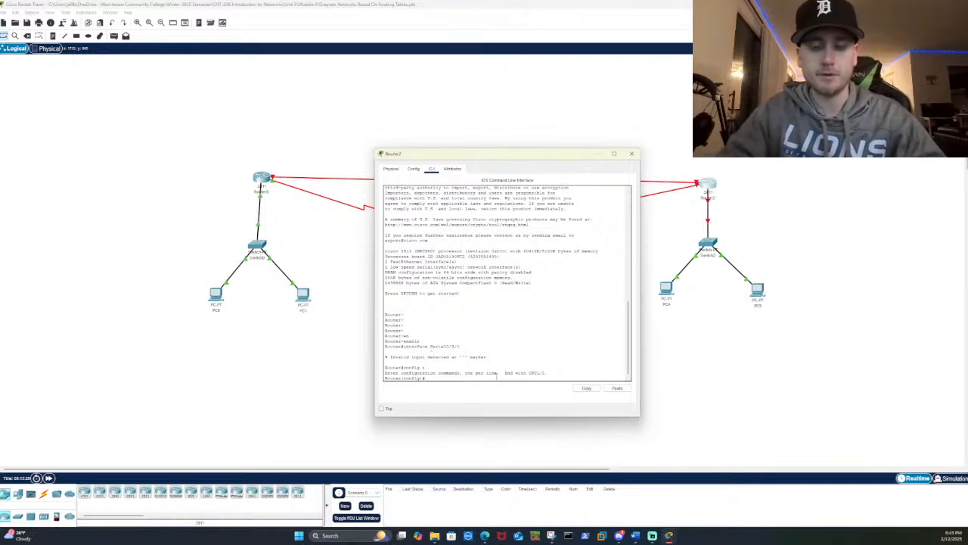
# Assign IP address 10.10.2.254 with subnet mask 255.255.255.0 to interface Serial0/3/0 on Router2
pyautogui.write('interface Serial0/')
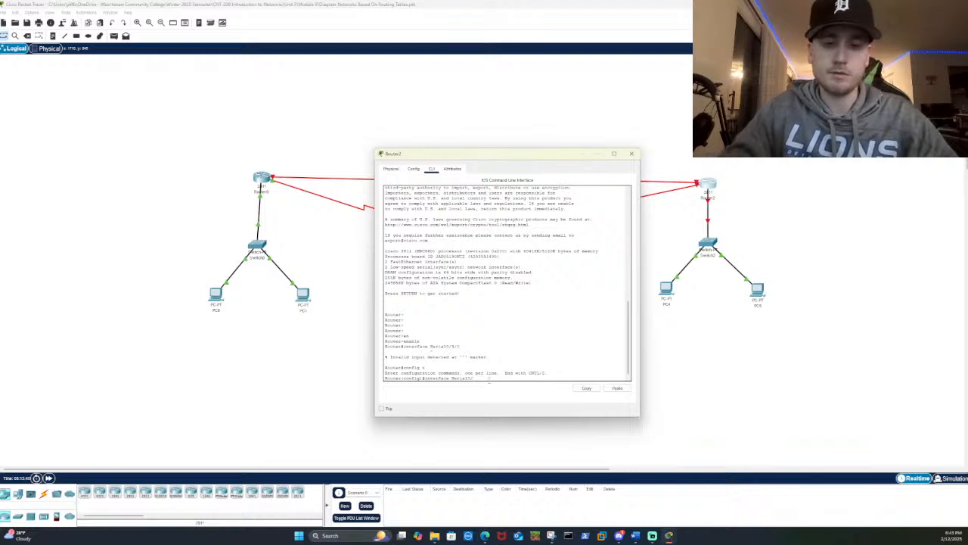
pyautogui.write('3/0')
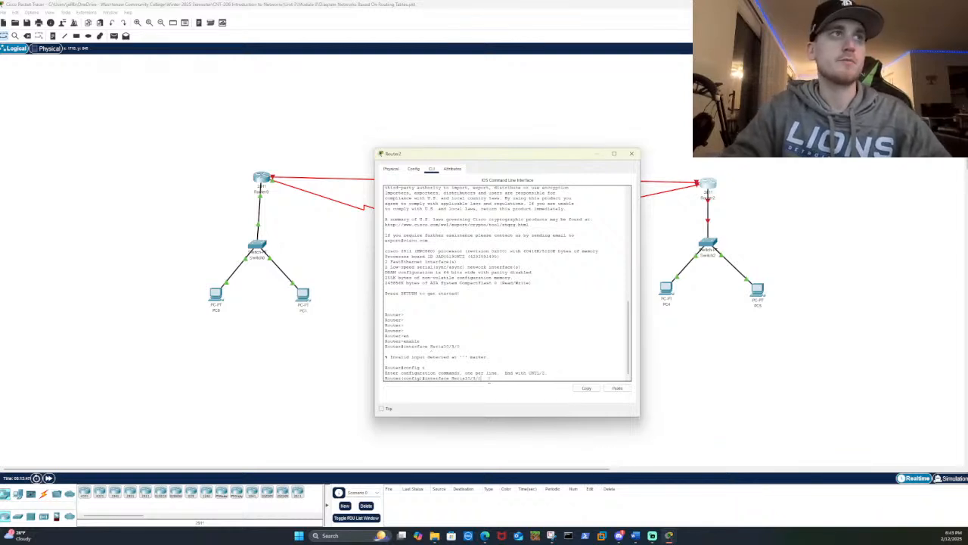
pyautogui.press('Return')
pyautogui.write('ip addre')
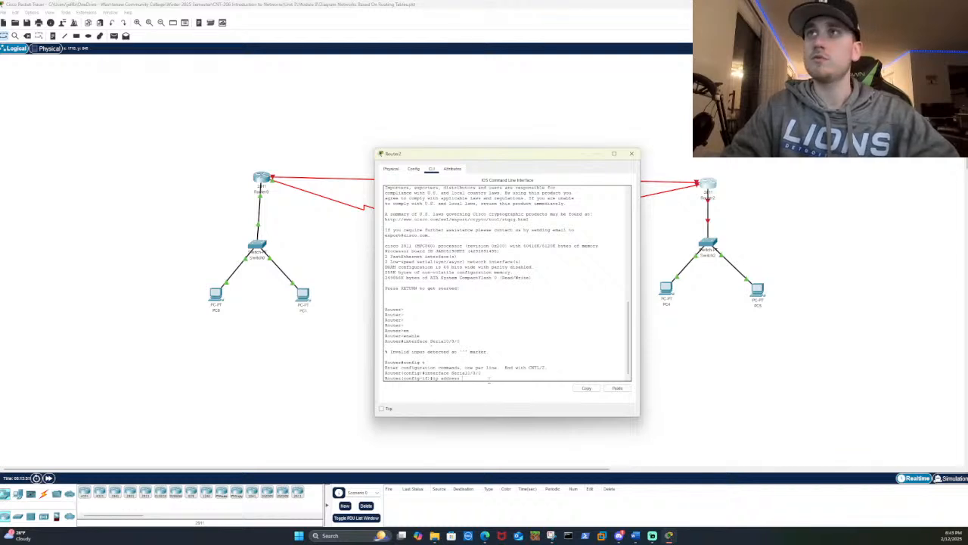
pyautogui.write('ss ')
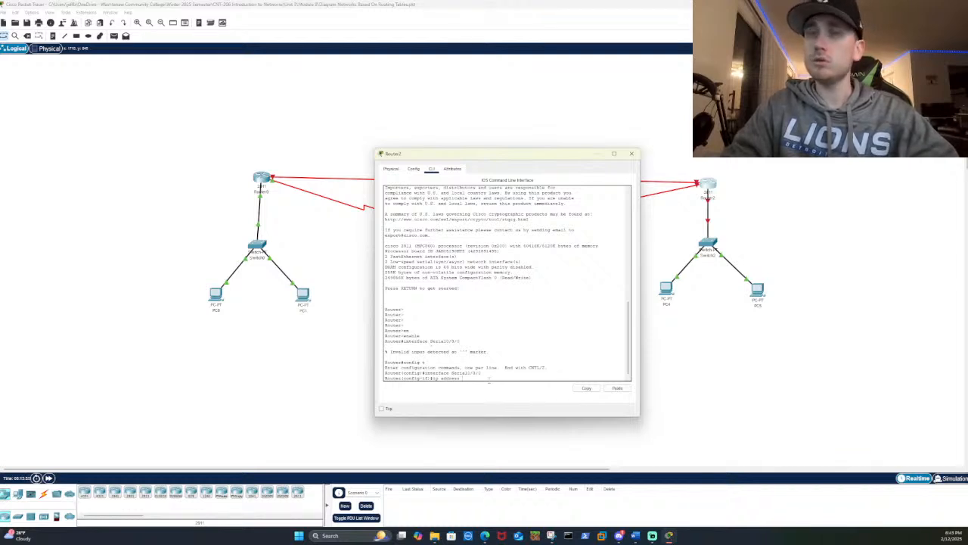
pyautogui.write('10')
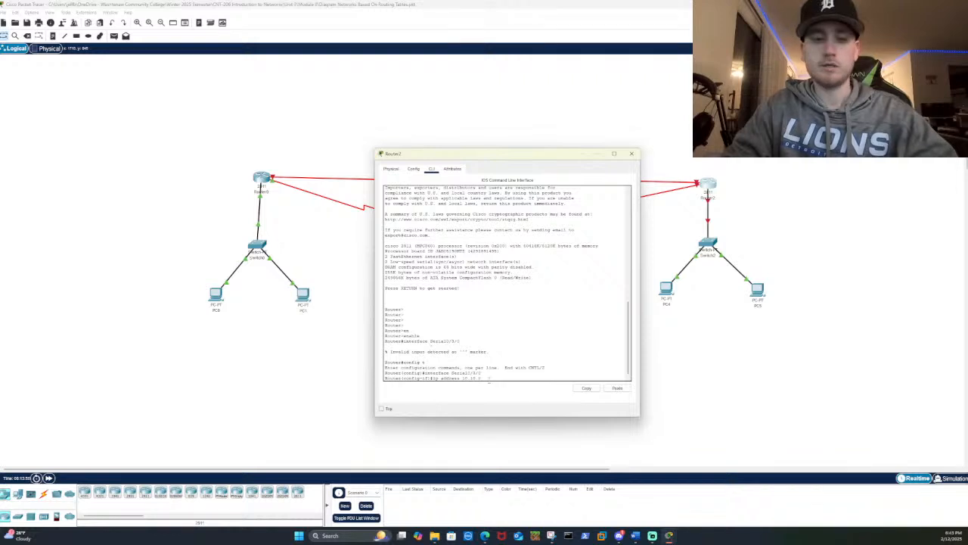
pyautogui.write('.10.2.254')
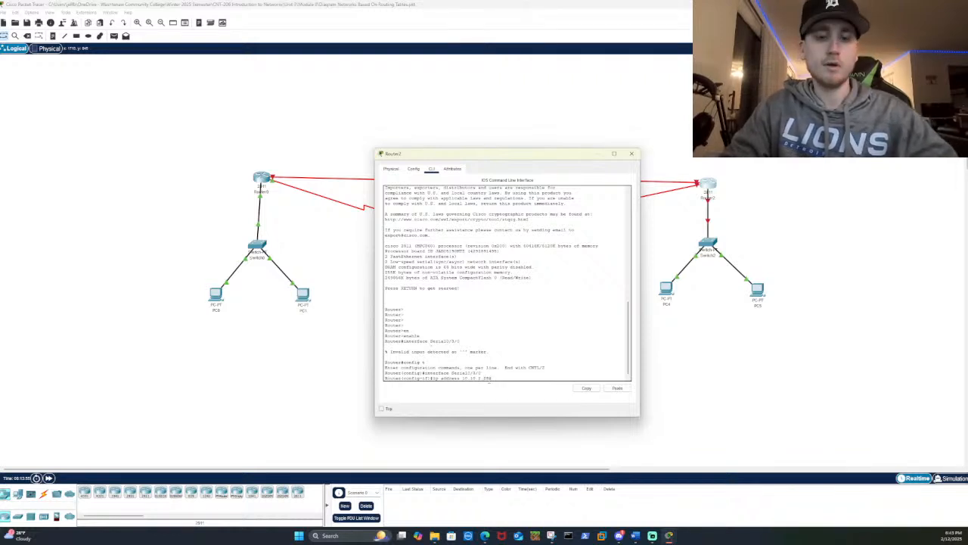
pyautogui.write(' 255.255.255')
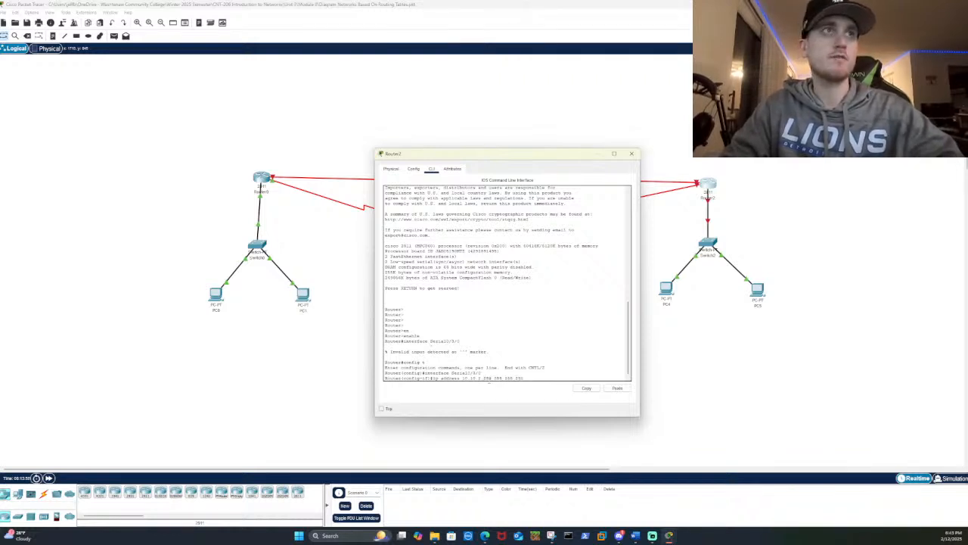
pyautogui.write('.0')
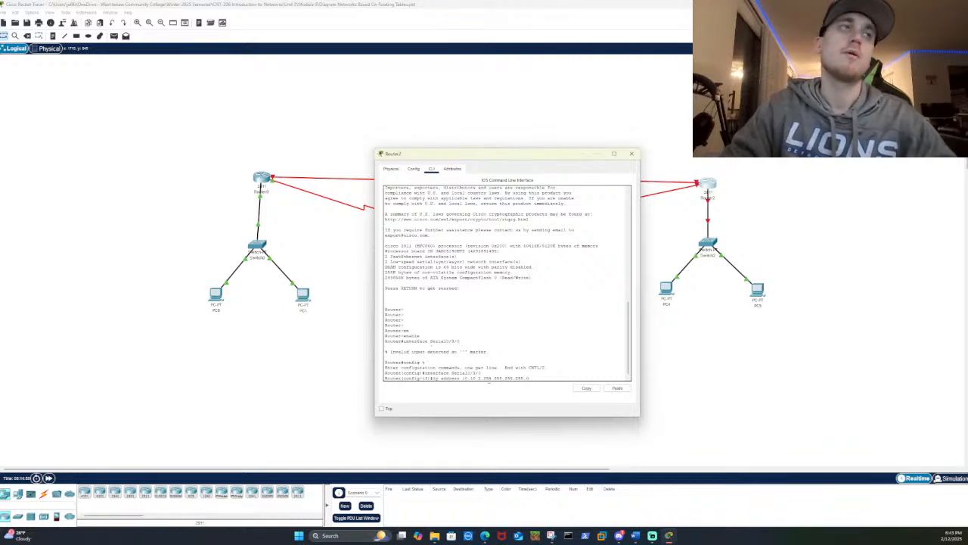
pyautogui.press('Return')
# Enable interface Serial0/3/0 on Router2 with no shutdown and exit to global configuration mode
pyautogui.write('no sh')
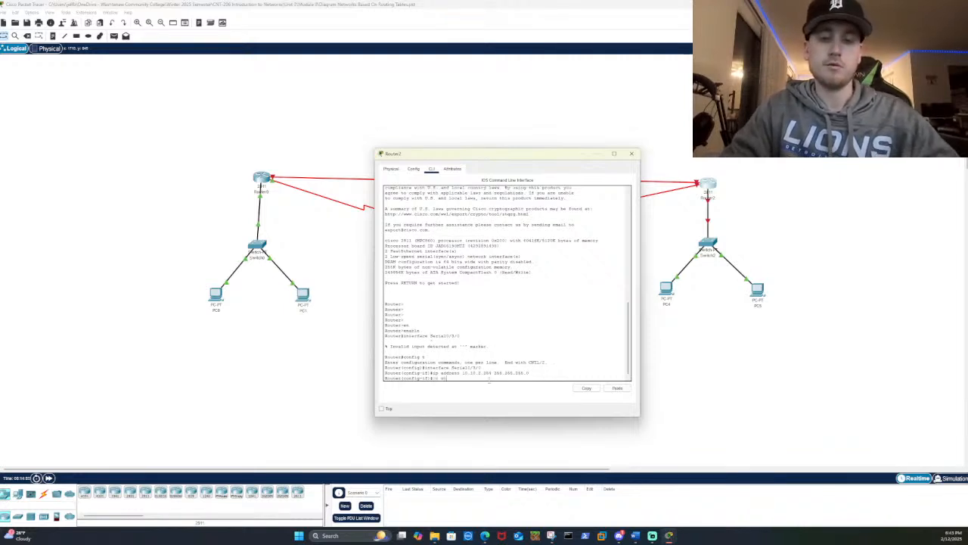
pyautogui.press('Tab')
pyautogui.press('Return')
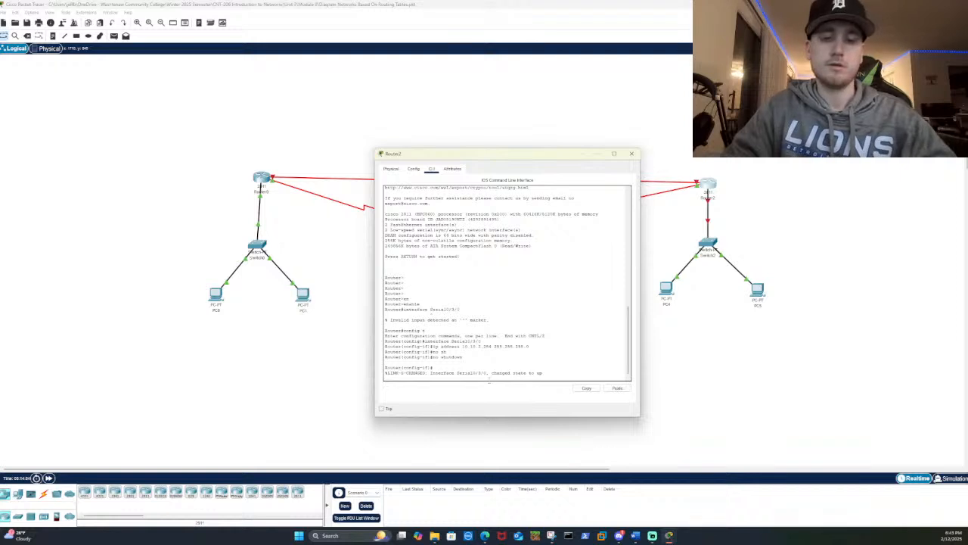
pyautogui.write('exit')
pyautogui.press('Return')
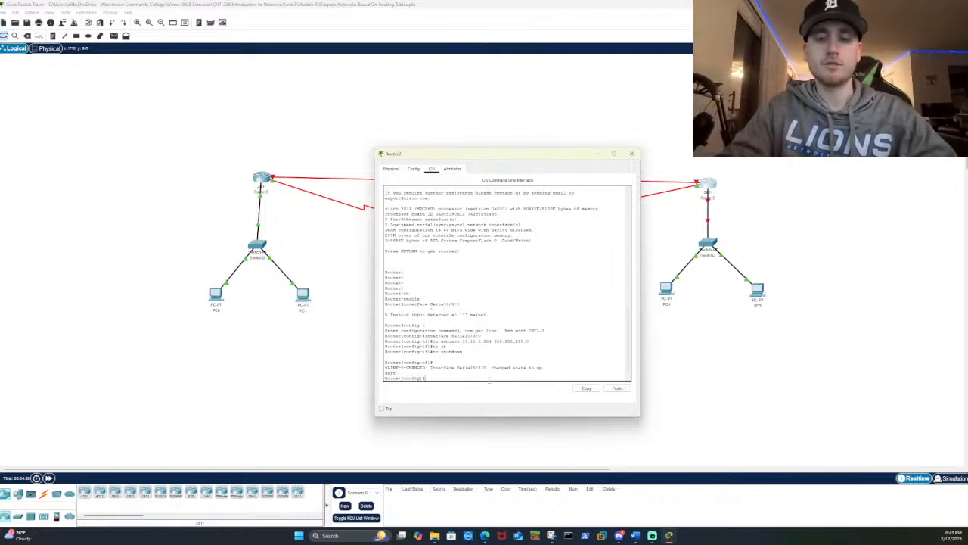
pyautogui.write('int')
pyautogui.write('inter')
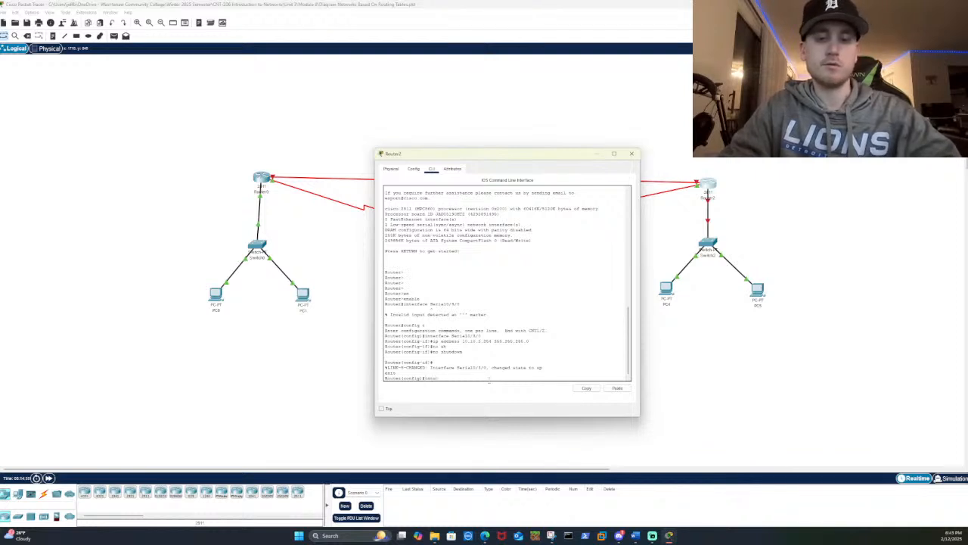
pyautogui.write(' Serial')
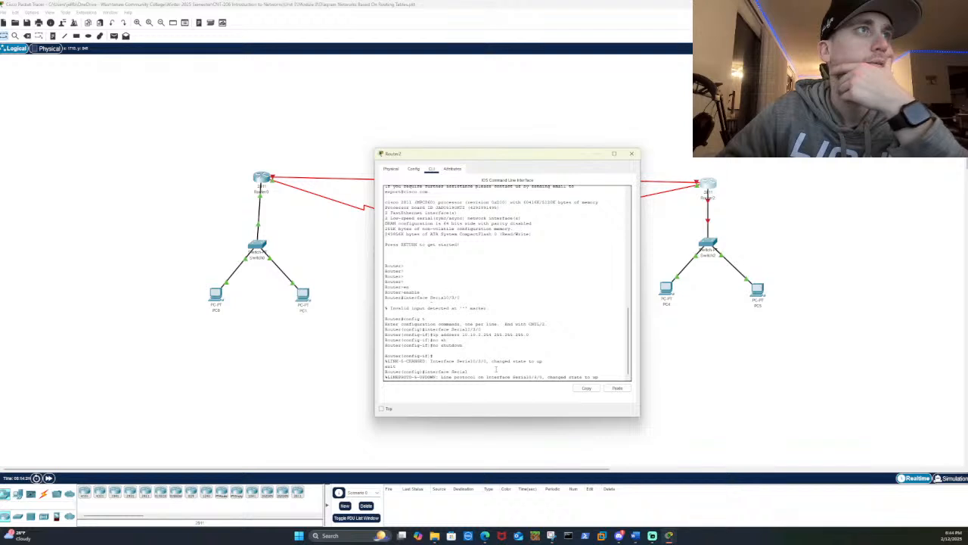
pyautogui.press('Return')
pyautogui.press('Return')
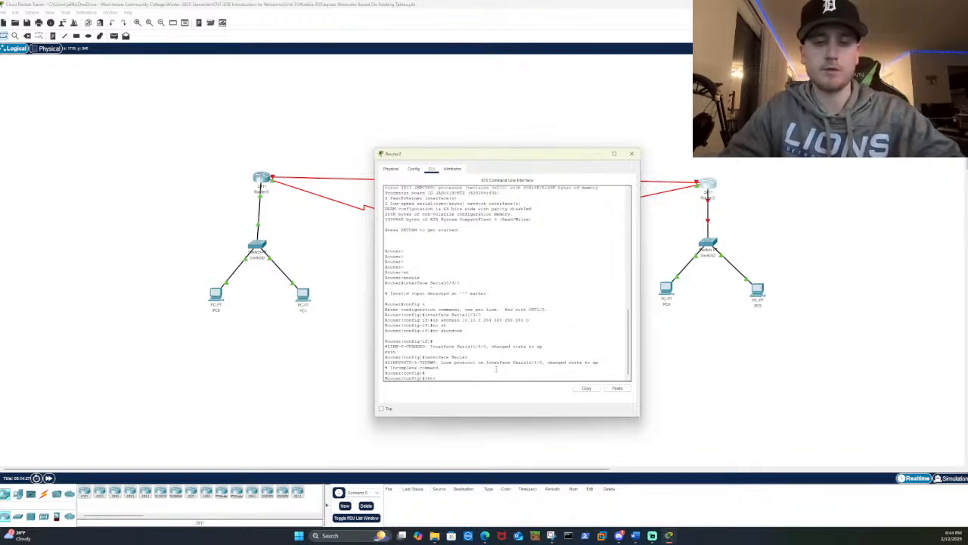
# Select interface Serial0/3/1 on Router2 and try to assign it IP address 10.10.5.254 with the mask entered as 255.255.255
pyautogui.write('interface')
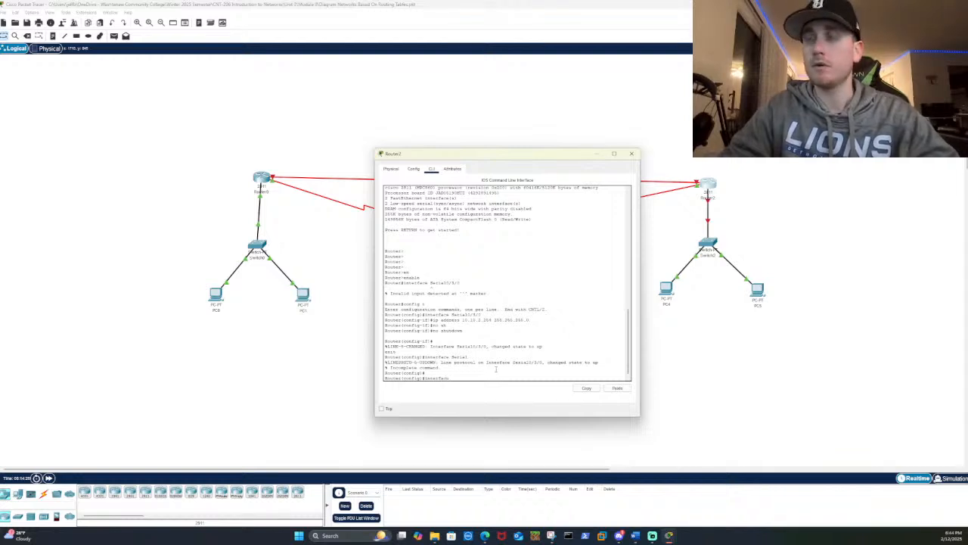
pyautogui.write(' Serial0/')
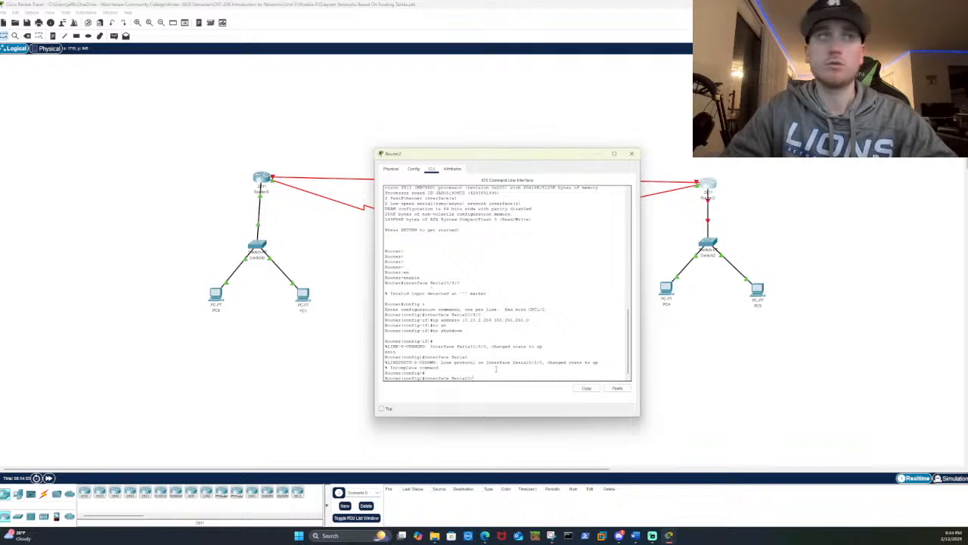
pyautogui.write('3/1')
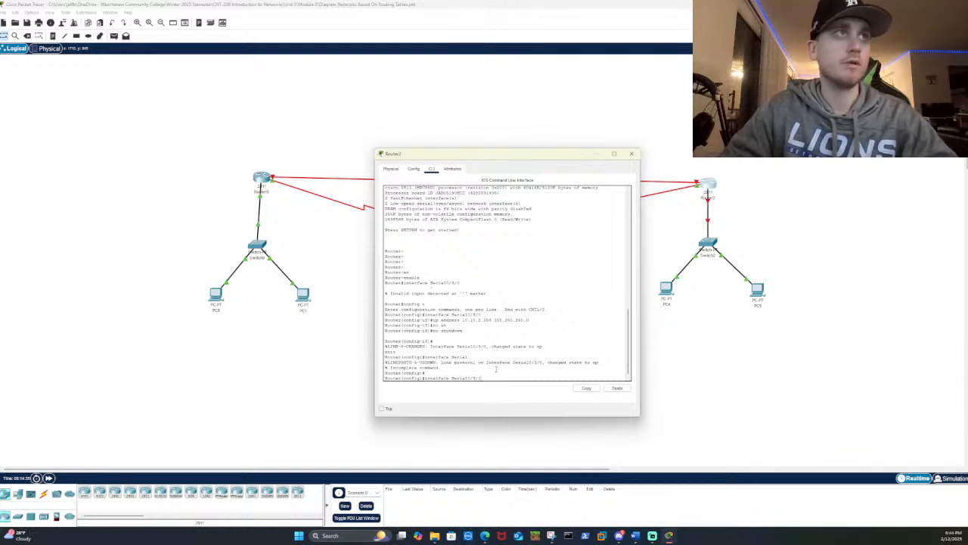
pyautogui.press('Return')
pyautogui.write('ip ad')
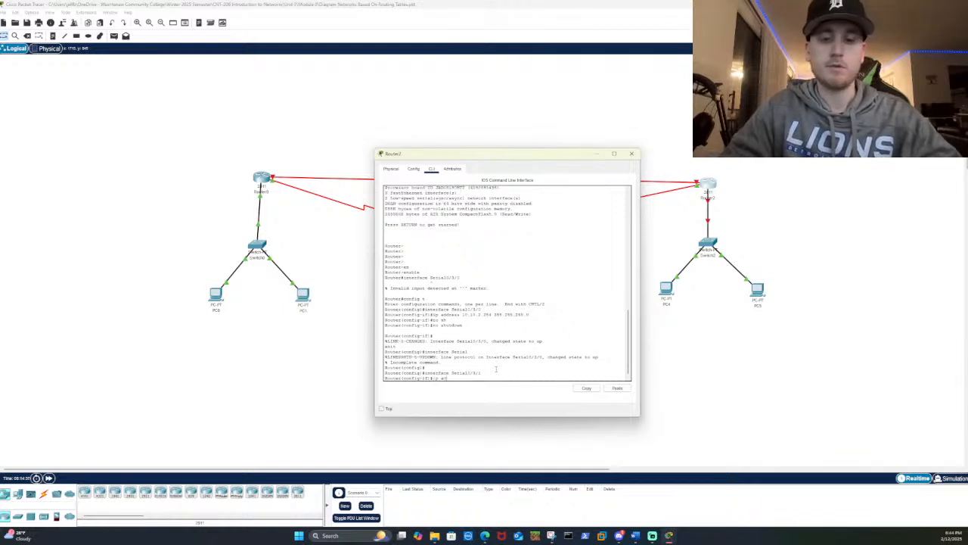
pyautogui.write('dress')
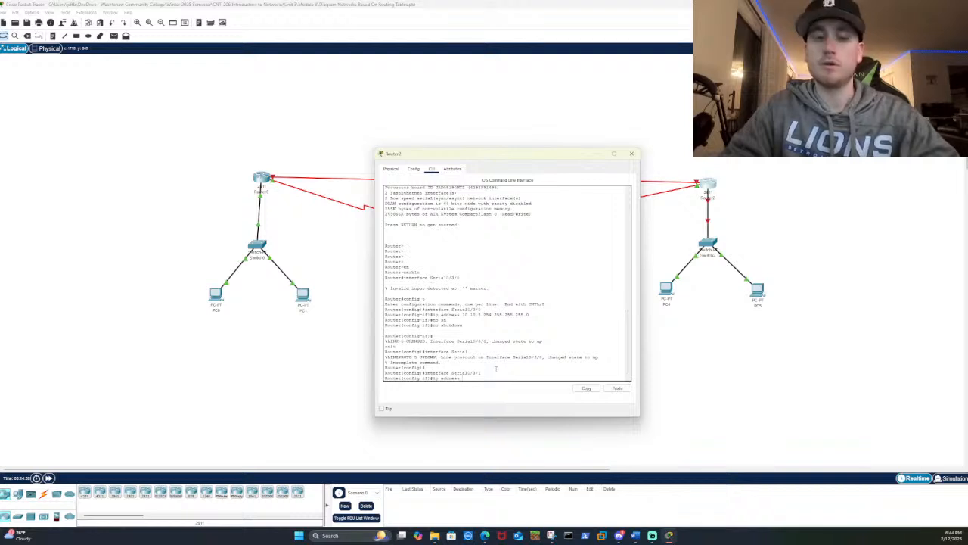
pyautogui.write(' 10.10.')
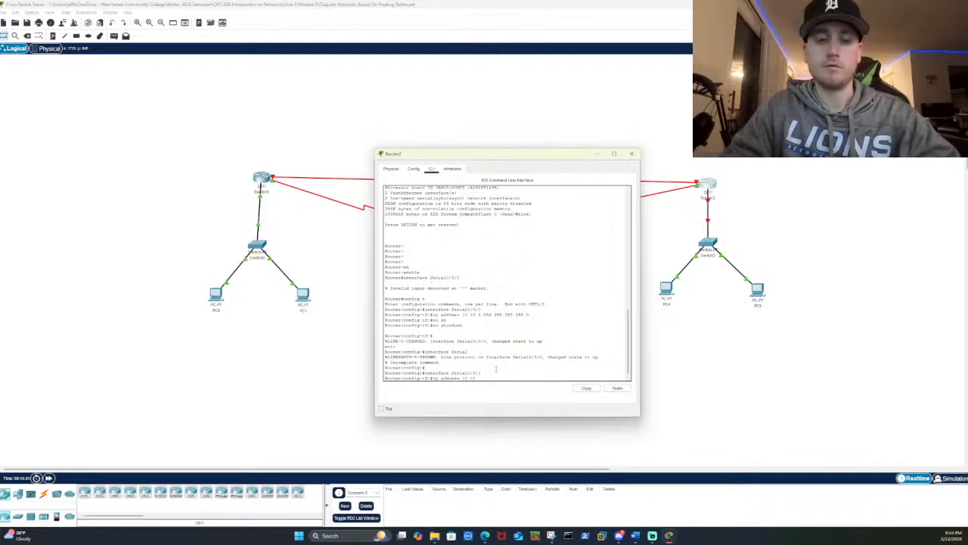
pyautogui.write('5.254')
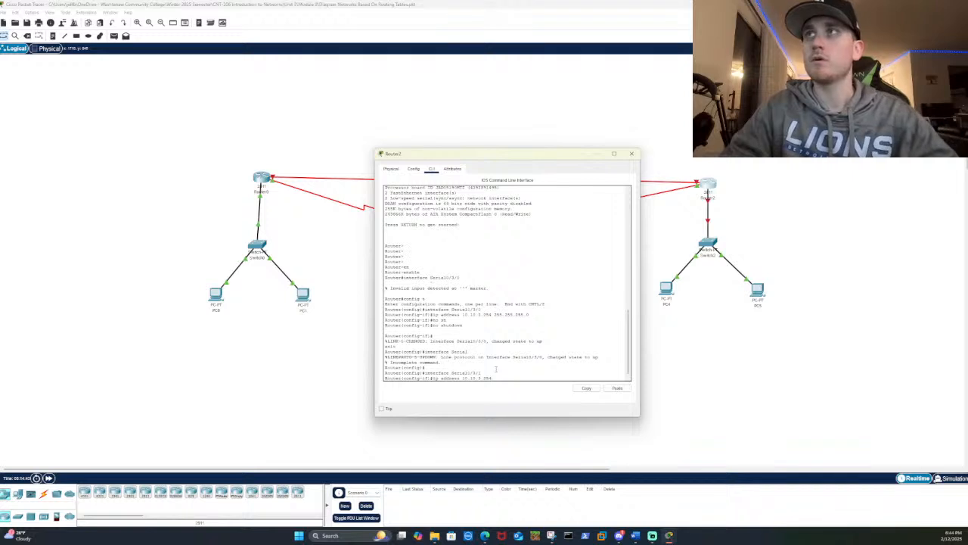
pyautogui.write(' 255')
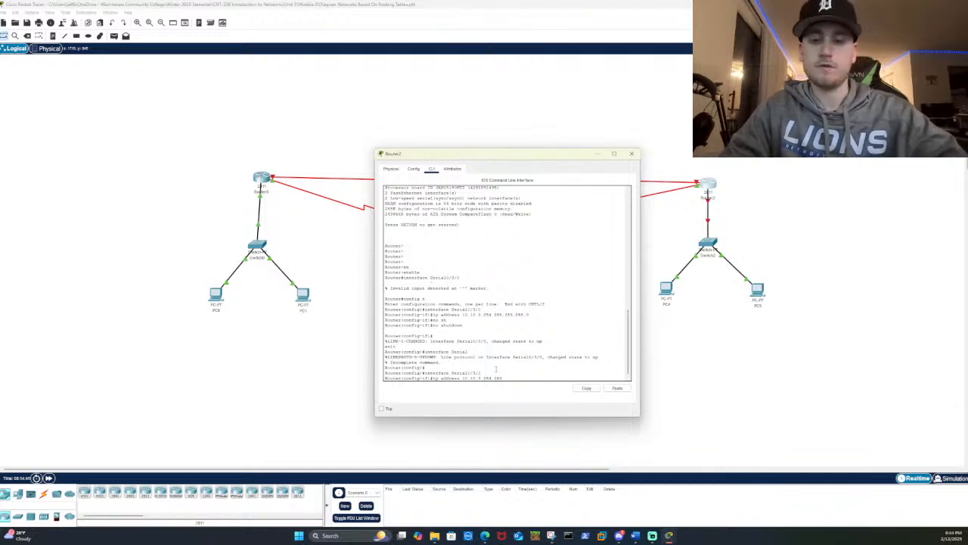
pyautogui.write('.255.255')
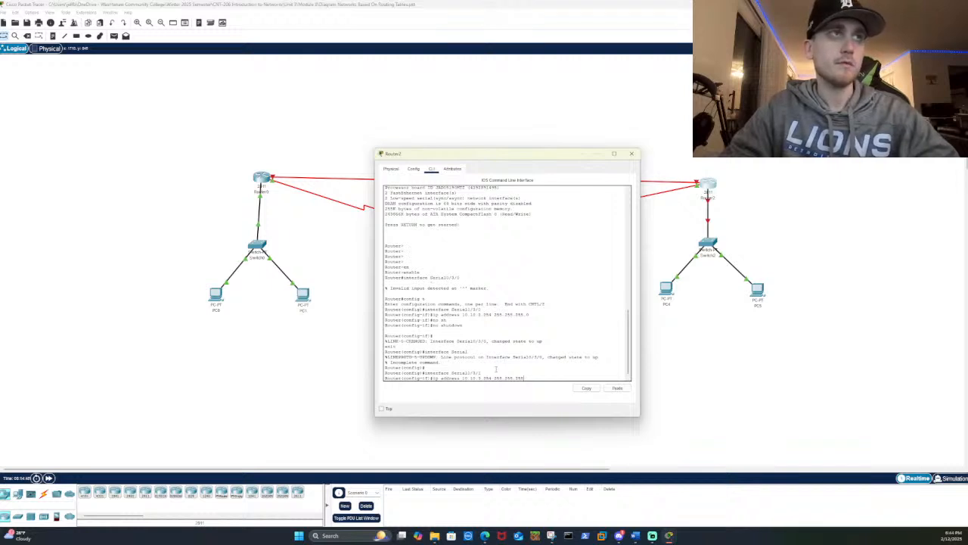
pyautogui.press('Return')
# Enable interface Serial0/3/1 on Router2 with no shutdown and exit to global configuration mode
pyautogui.write('no sh')
pyautogui.press('Tab')
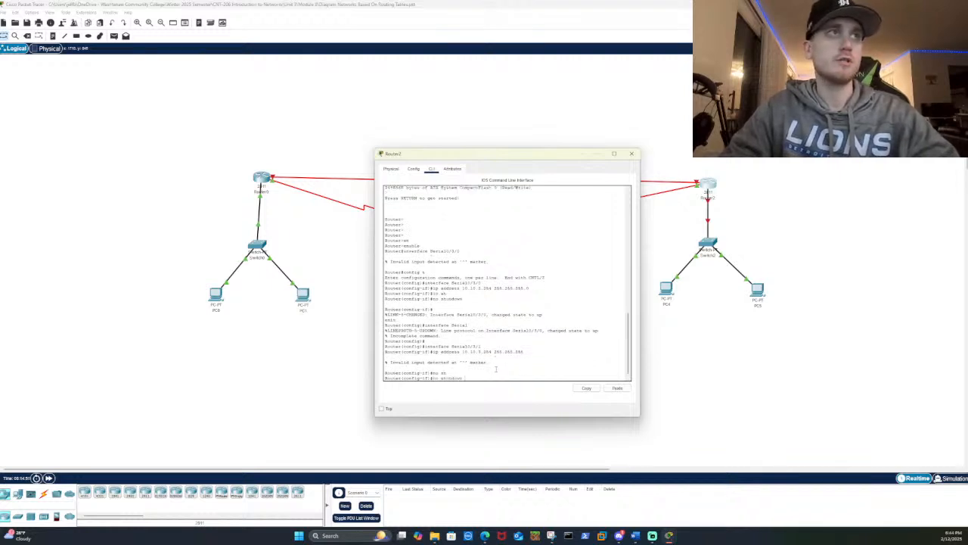
pyautogui.press('Return')
pyautogui.press('Return')
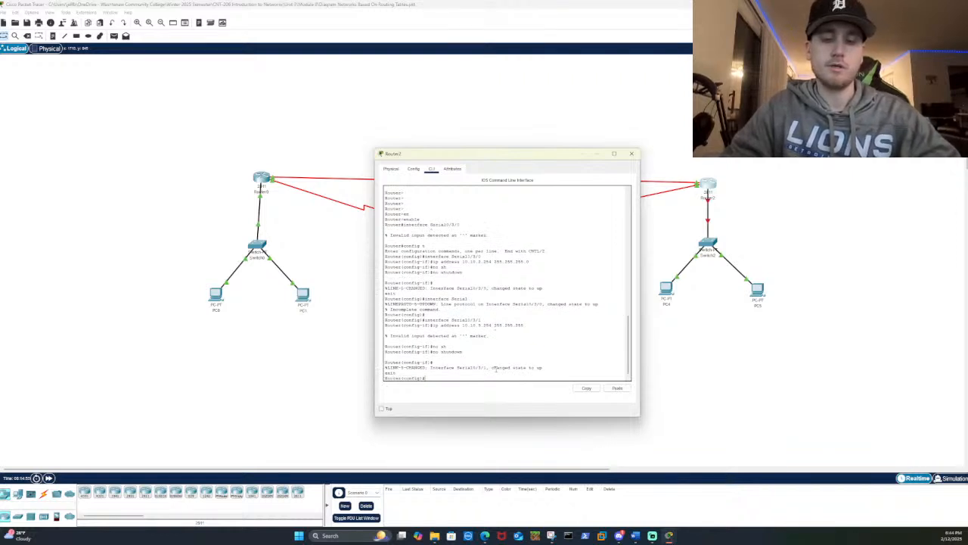
pyautogui.write('interface')
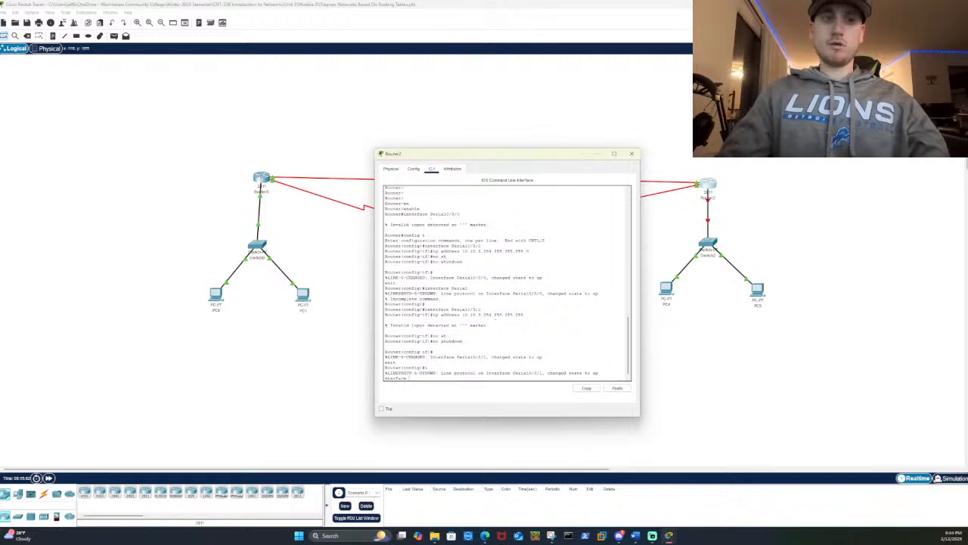
pyautogui.scroll(-1, 487, 356)
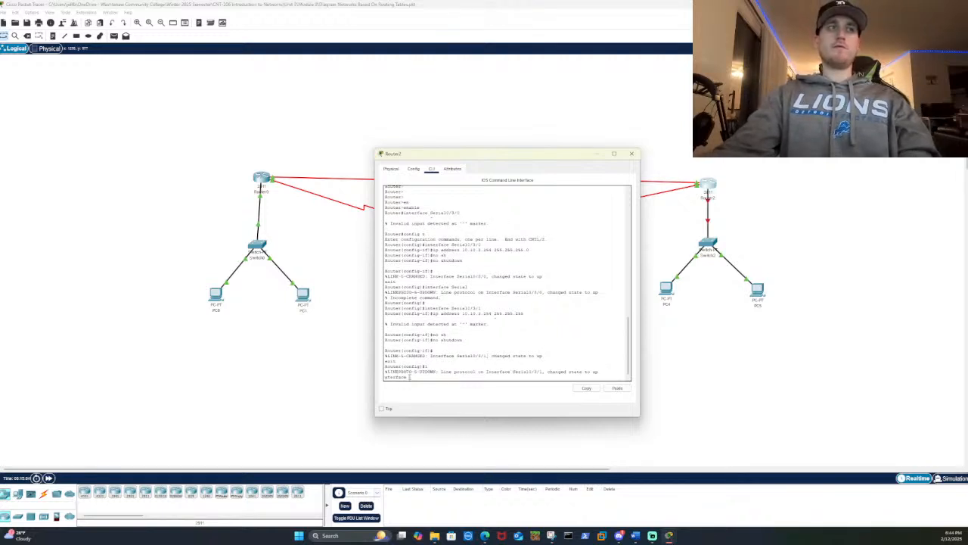
pyautogui.moveTo(410, 377); pyautogui.dragTo(383, 377)
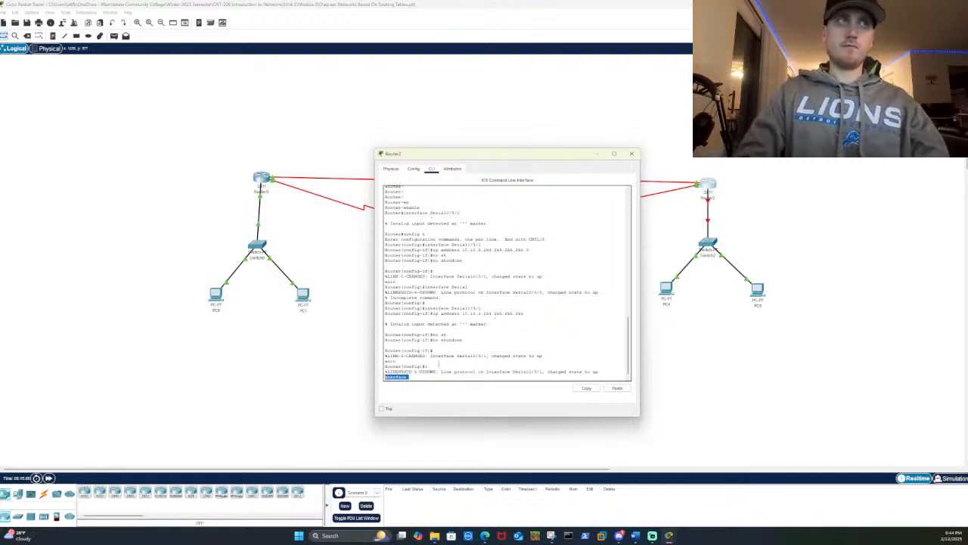
pyautogui.press('BackSpace')
pyautogui.press('BackSpace')
pyautogui.press('BackSpace')
pyautogui.press('BackSpace')
pyautogui.press('BackSpace')
pyautogui.press('BackSpace')
pyautogui.press('BackSpace')
pyautogui.press('BackSpace')
pyautogui.press('BackSpace')
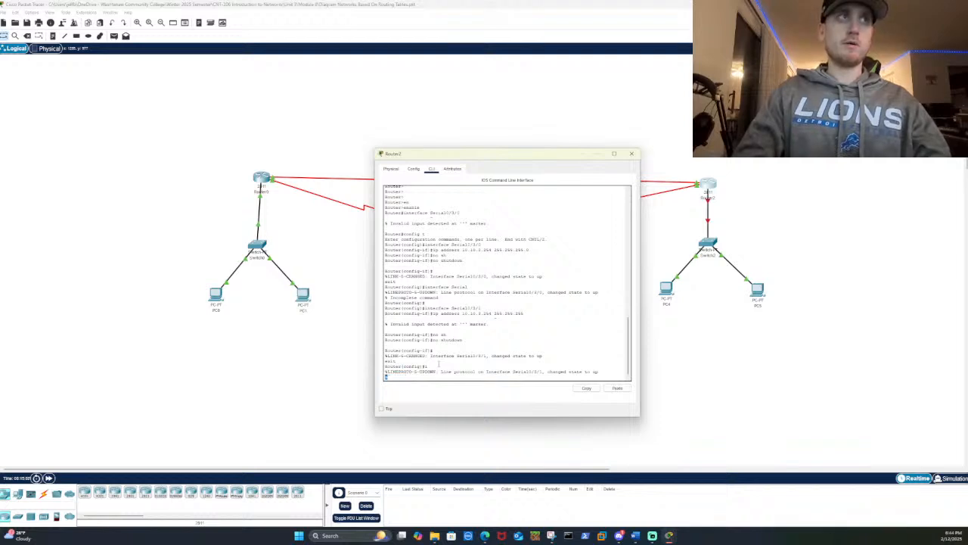
pyautogui.press('Return')
pyautogui.press('Return')
pyautogui.press('Return')
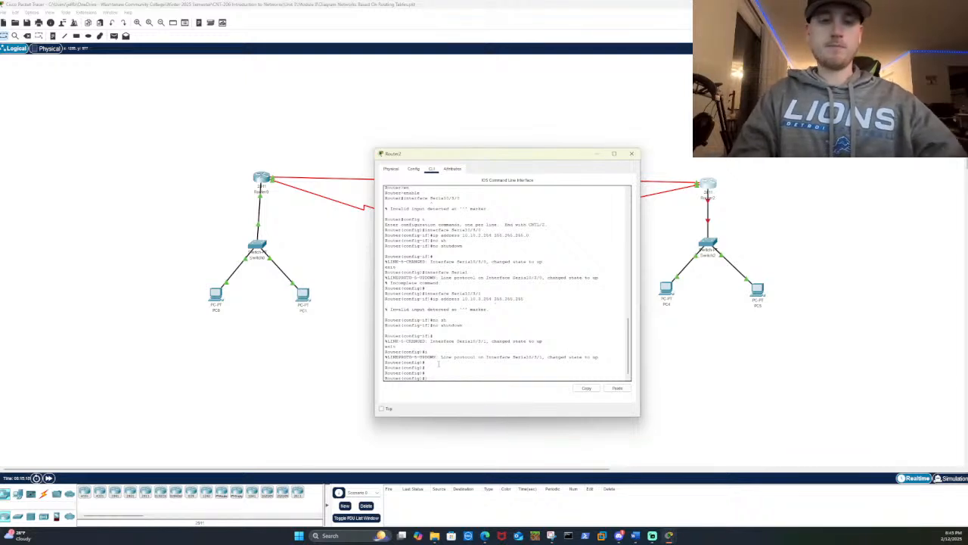
# Assign IP address 192.168.5.1 with subnet mask 255.255.255.0 to interface FastEthernet0/0 on Router2
pyautogui.write('interface fa')
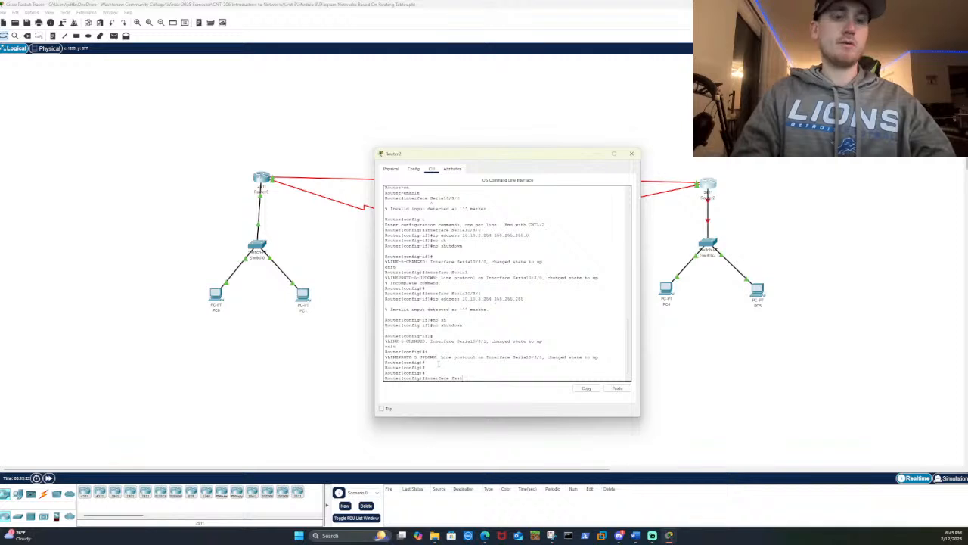
pyautogui.write('st')
pyautogui.press('Tab')
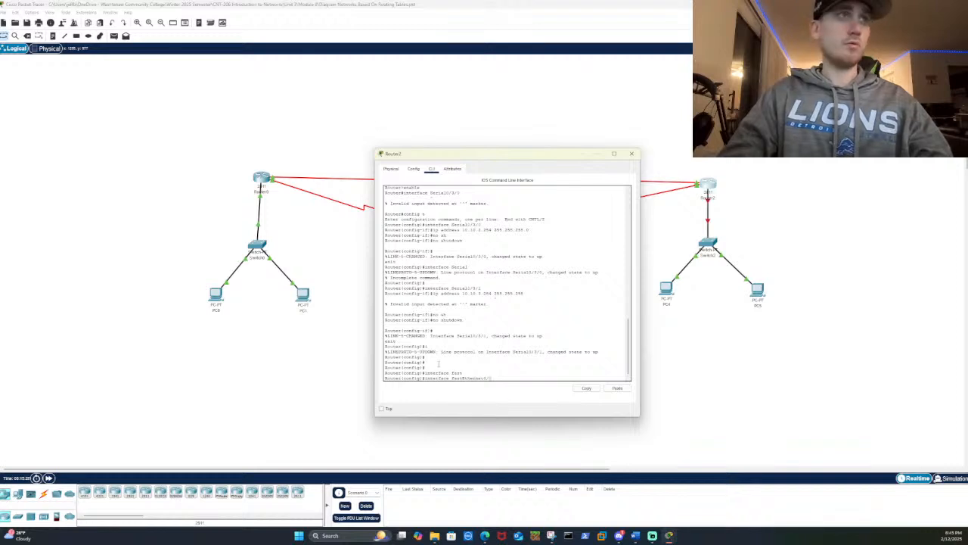
pyautogui.press('Return')
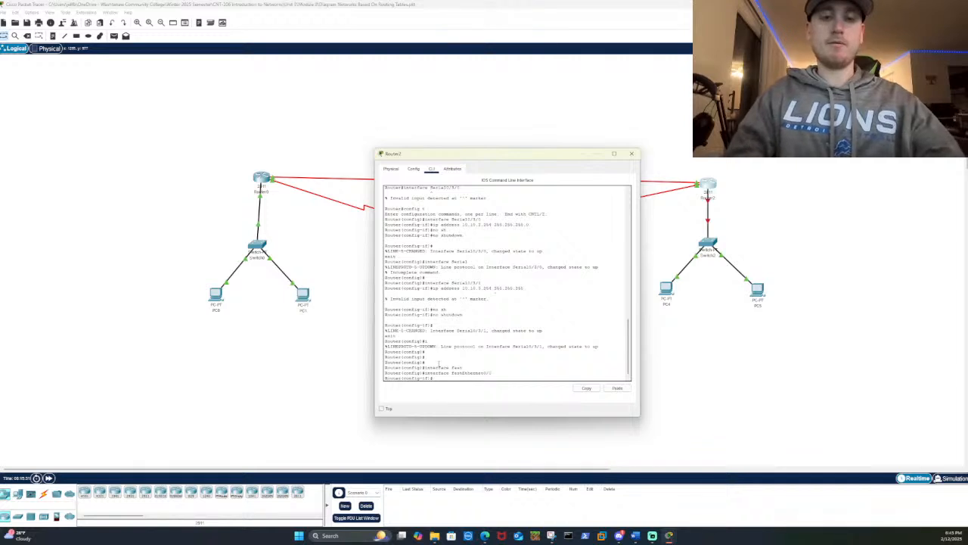
pyautogui.write('ip address 192.168.5.1 2')
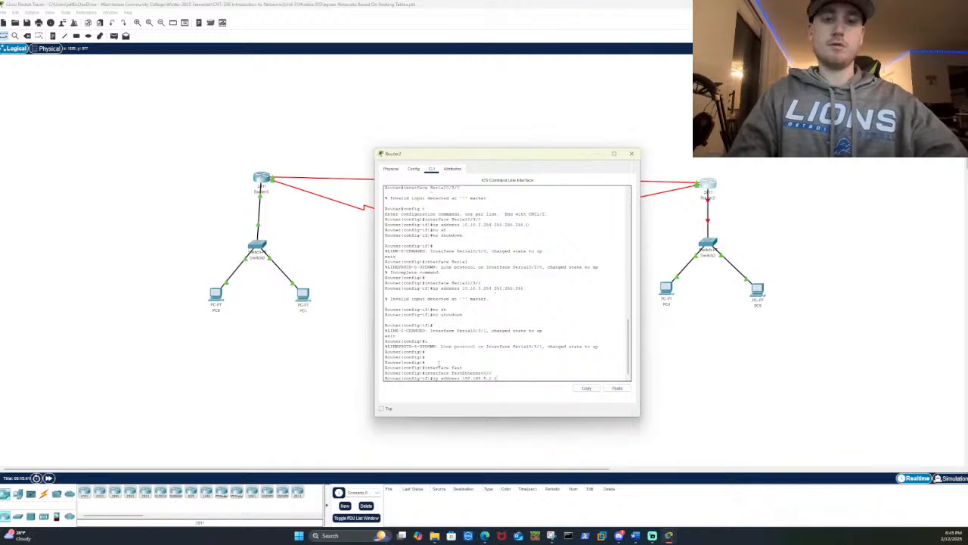
pyautogui.write('55.255.255')
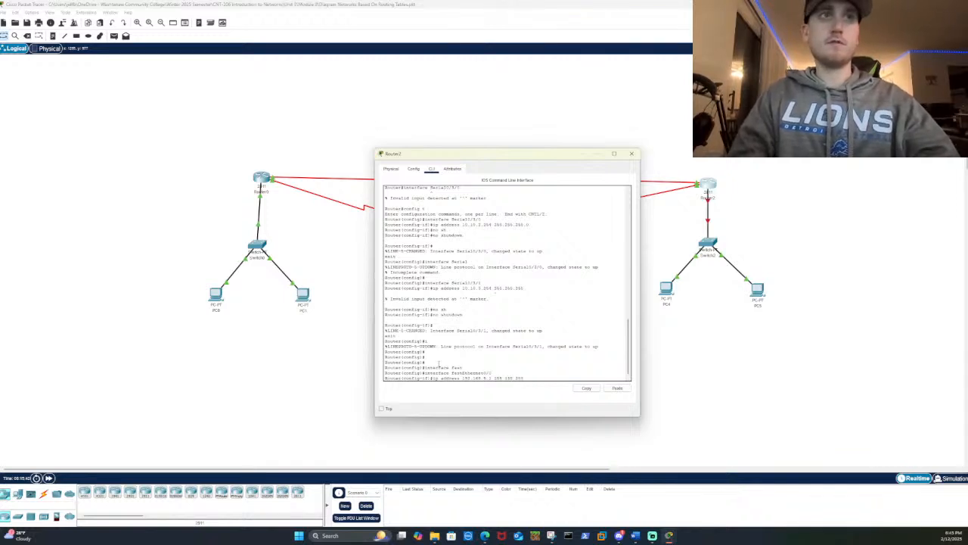
pyautogui.write('.0')
pyautogui.press('Return')
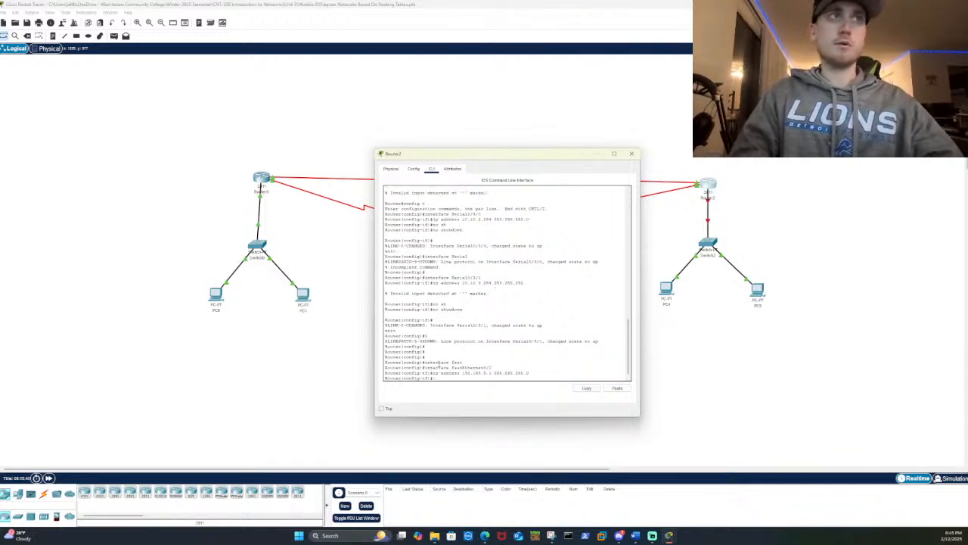
# Enable interface FastEthernet0/0 on Router2 with no shutdown and exit to global configuration mode
pyautogui.write('no')
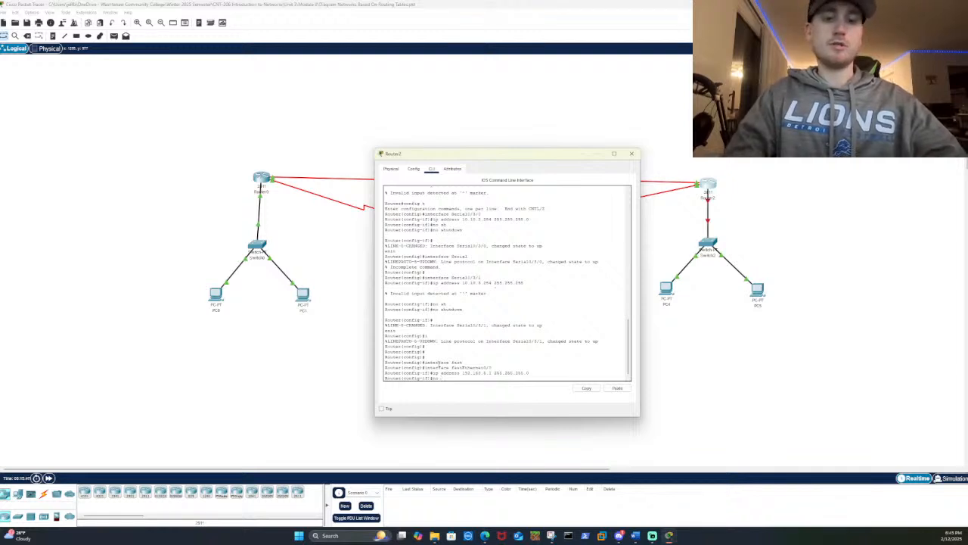
pyautogui.write(' s')
pyautogui.press('Tab')
pyautogui.write('h')
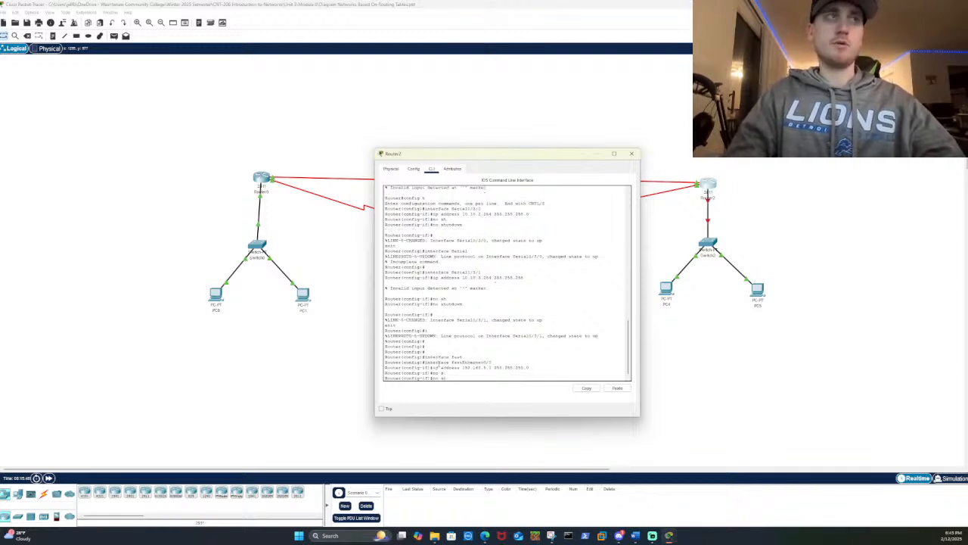
pyautogui.write('u')
pyautogui.press('Tab')
pyautogui.press('Return')
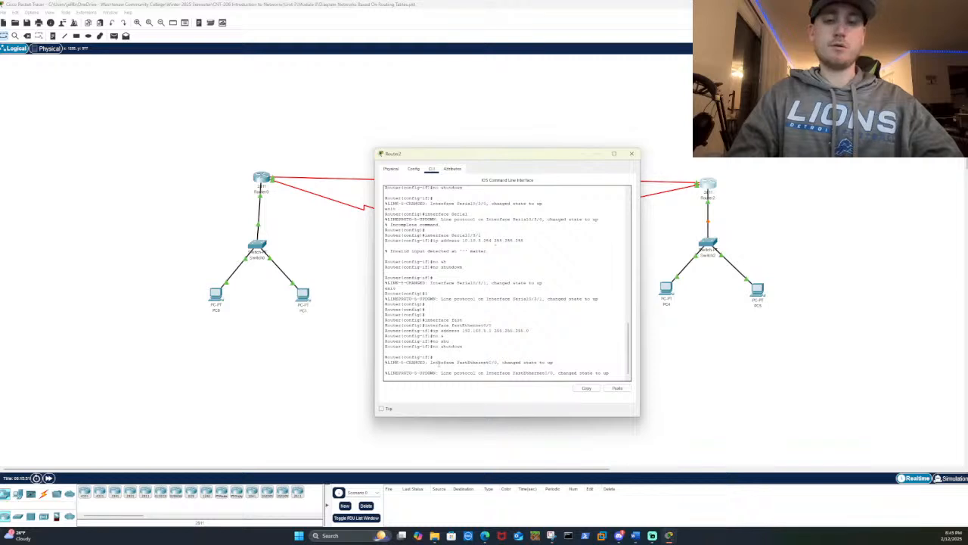
pyautogui.press('Return')
pyautogui.press('Return')
pyautogui.press('Return')
pyautogui.press('Return')
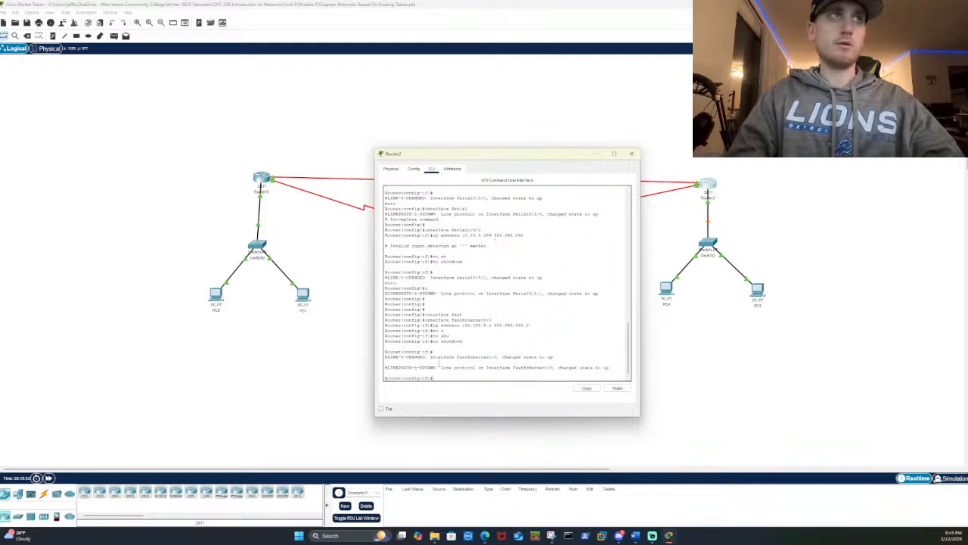
pyautogui.write('exit')
pyautogui.press('Return')
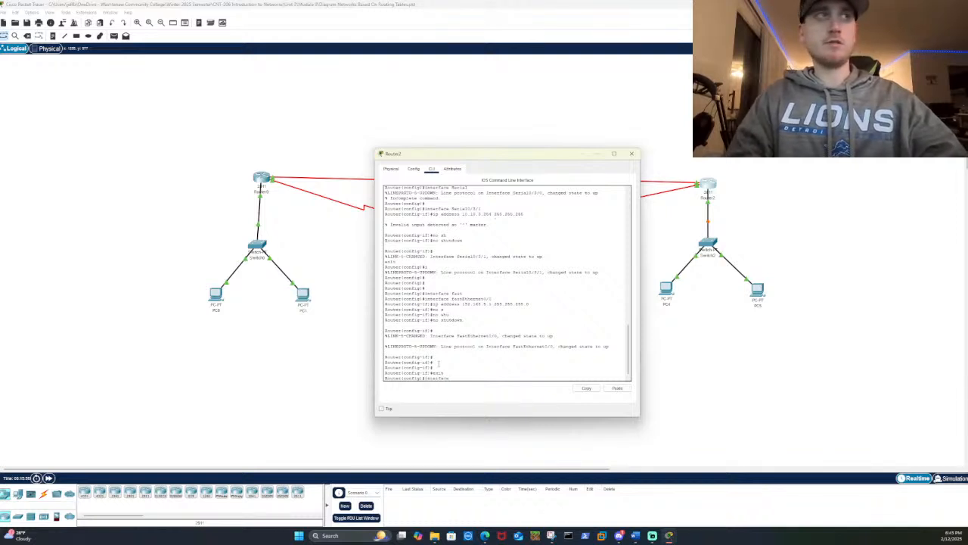
# Assign IP address 192.168.6.1 with subnet mask 255.255.255.0 to interface FastEthernet0/1 on Router2
pyautogui.write('interface fast')
pyautogui.press('Tab')
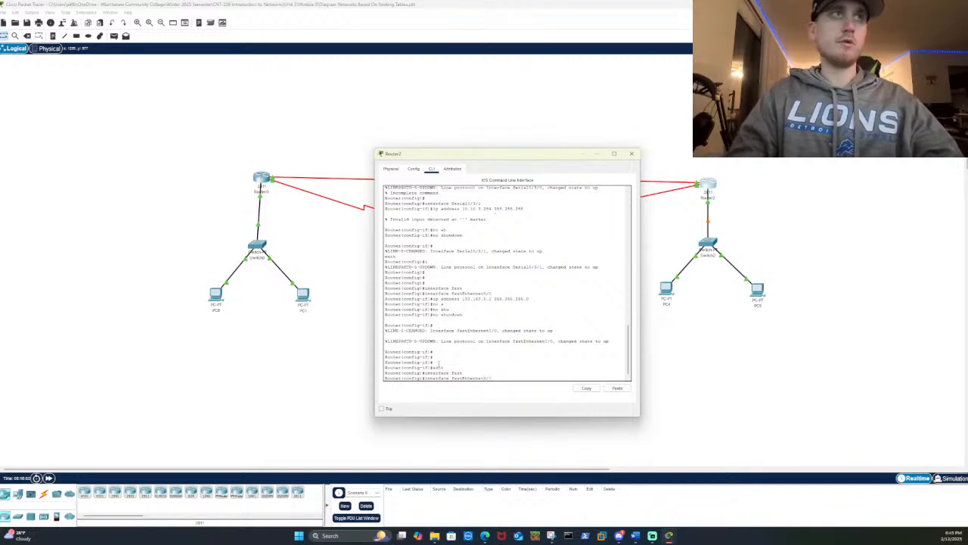
pyautogui.write('0')
pyautogui.press('Return')
pyautogui.write('ip address 192.168.6.1')
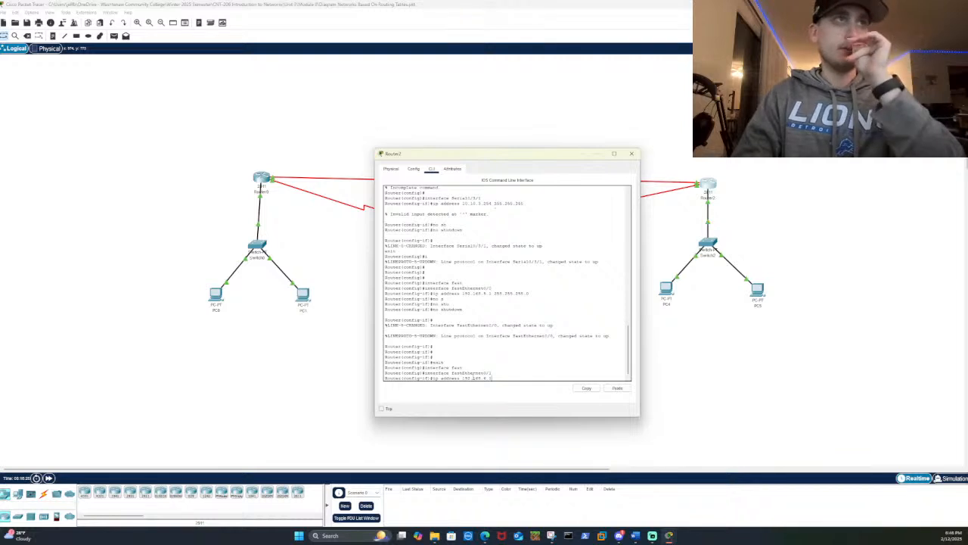
pyautogui.write('25')
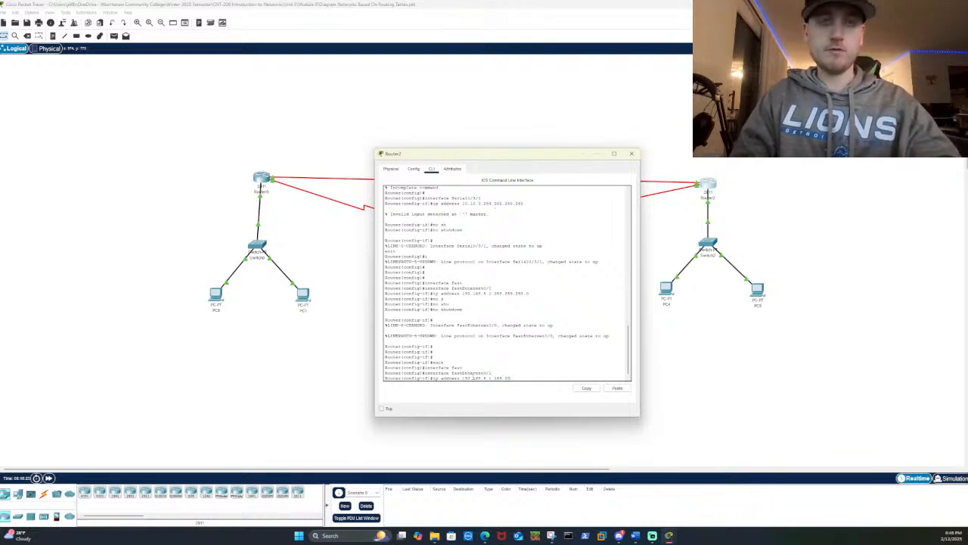
pyautogui.write('5.255.255.0')
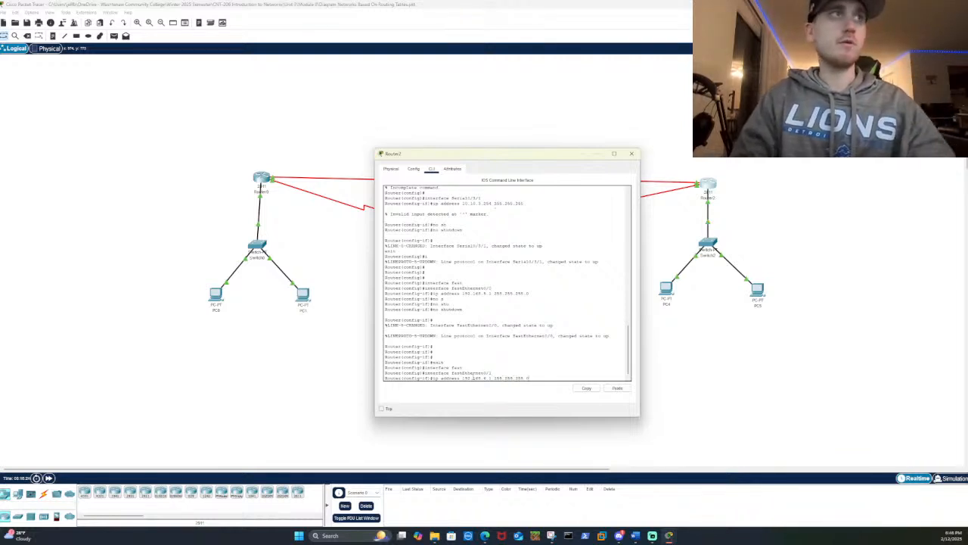
pyautogui.press('Return')
# Enable interface FastEthernet0/1 on Router2 with no shutdown and exit to global configuration mode
pyautogui.write('no shut')
pyautogui.press('Tab')
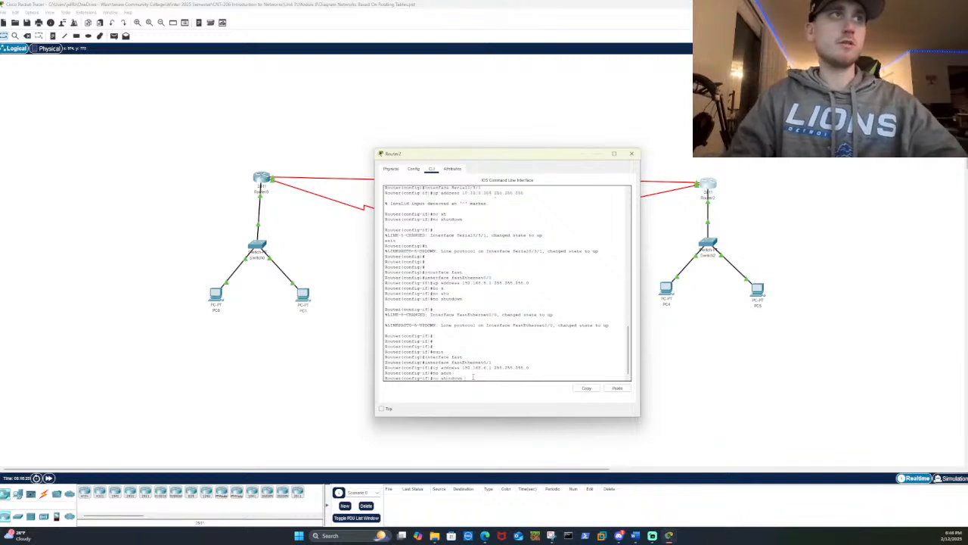
pyautogui.press('Return')
pyautogui.press('Return')
pyautogui.press('Return')
pyautogui.press('Return')
pyautogui.press('Return')
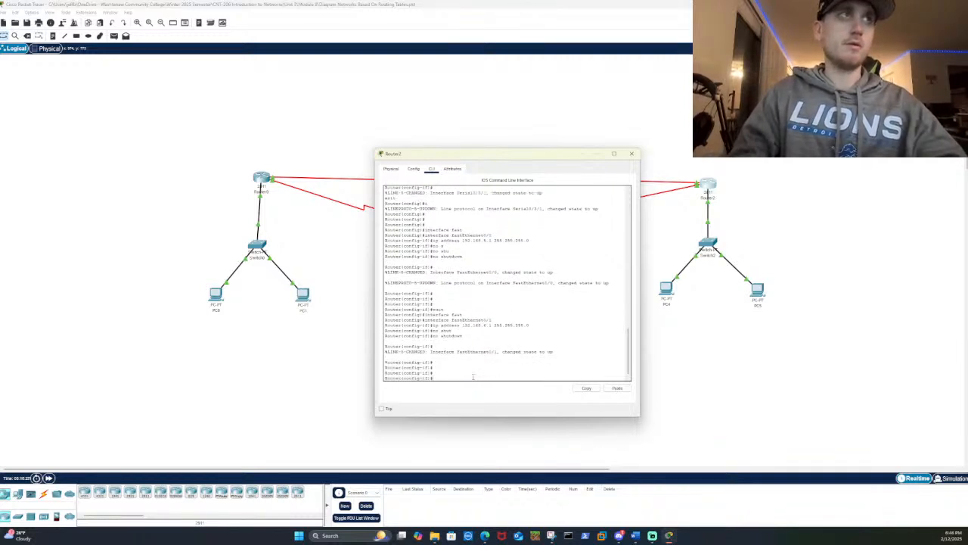
pyautogui.write('exit')
pyautogui.press('Return')
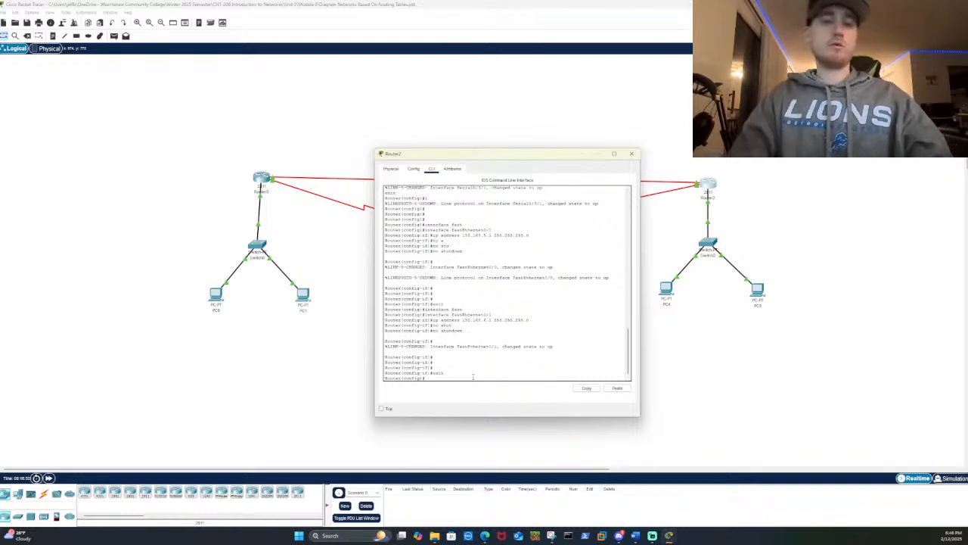
# Enter RIP router configuration on Router2 with router rip and add network 10.10.2.0
pyautogui.write('in')
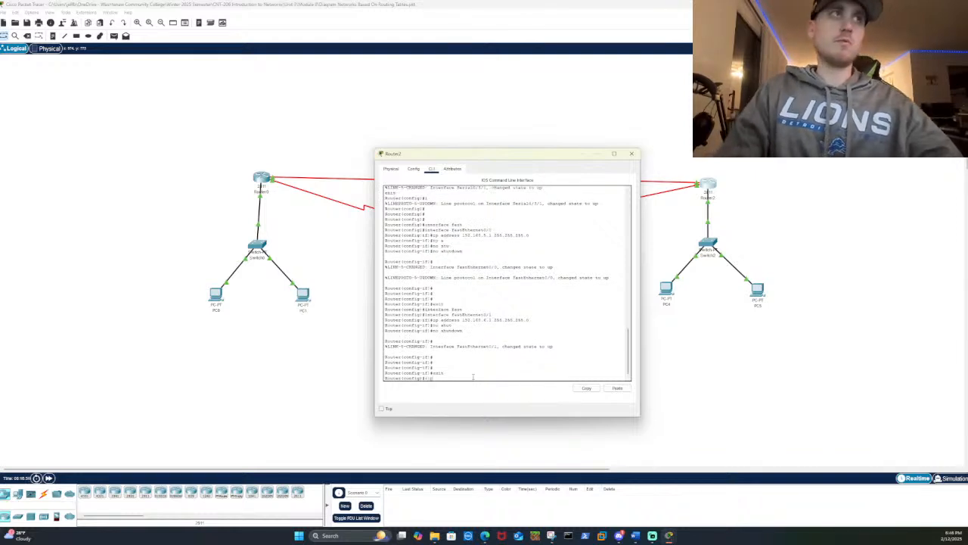
pyautogui.press('Return')
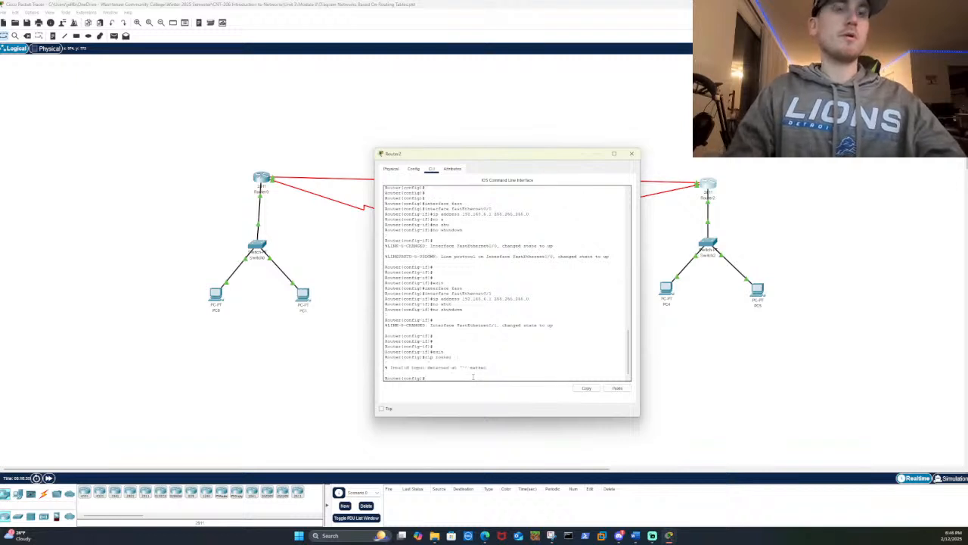
pyautogui.write('router rip')
pyautogui.press('Return')
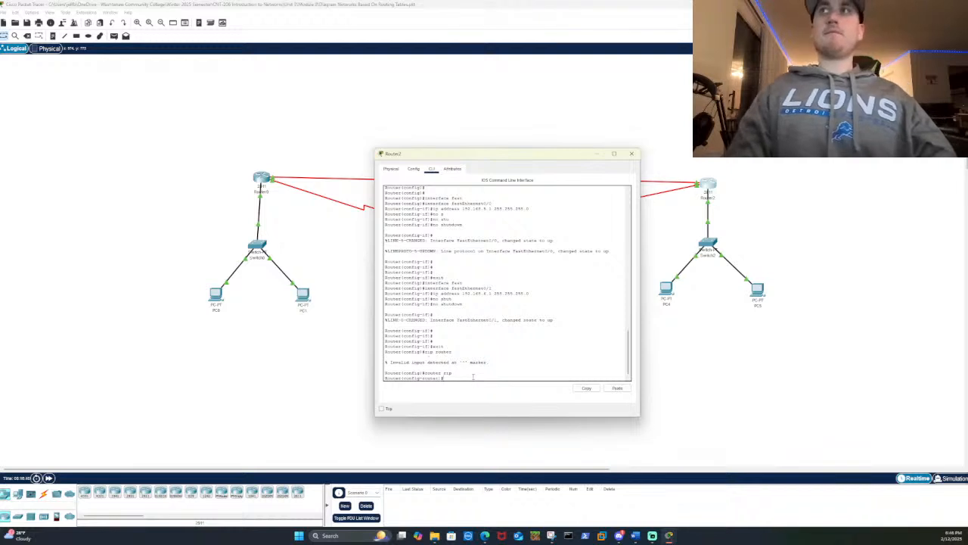
pyautogui.write('net')
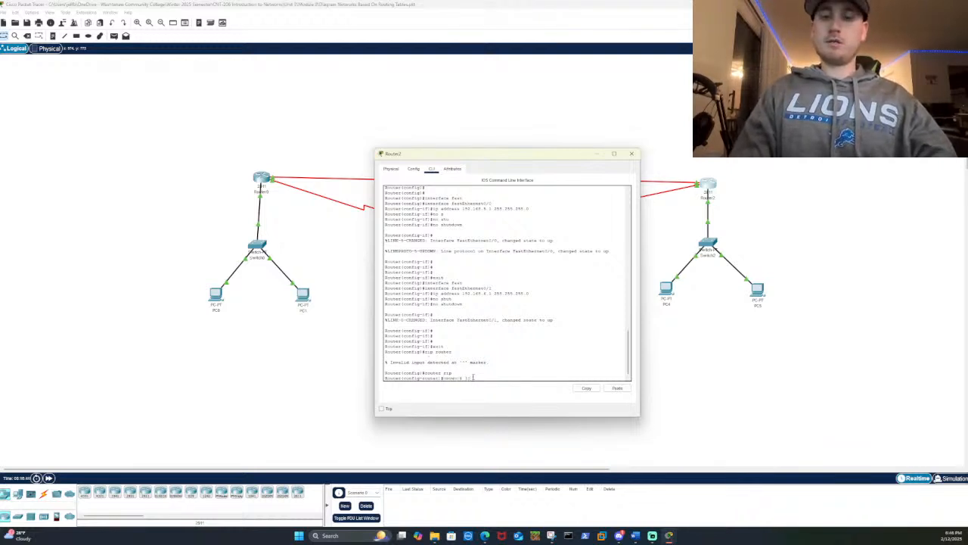
pyautogui.write('work 10.10.2.0')
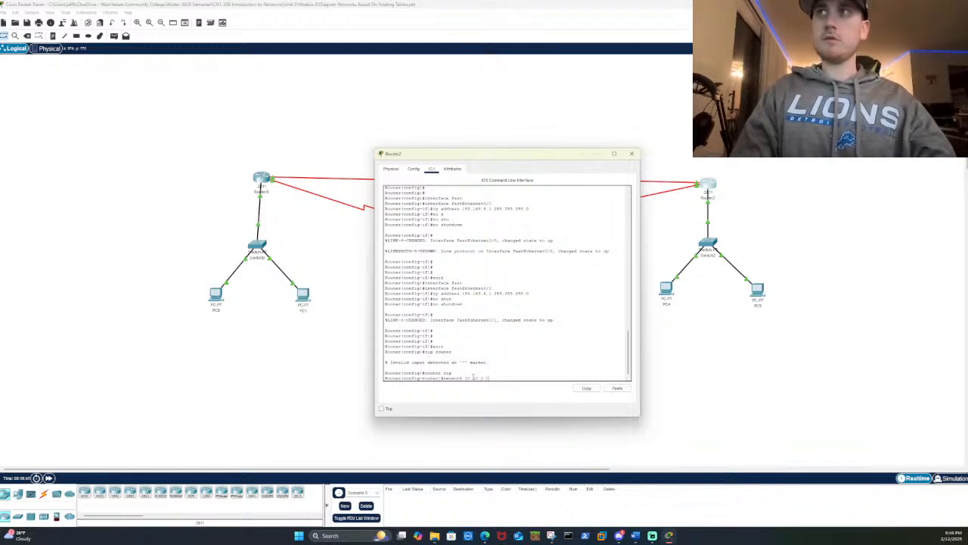
pyautogui.press('Return')
# Add networks 10.10.3.0 and 192.168.5.0 to the RIP configuration on Router2
pyautogui.write('net')
pyautogui.press('Tab')
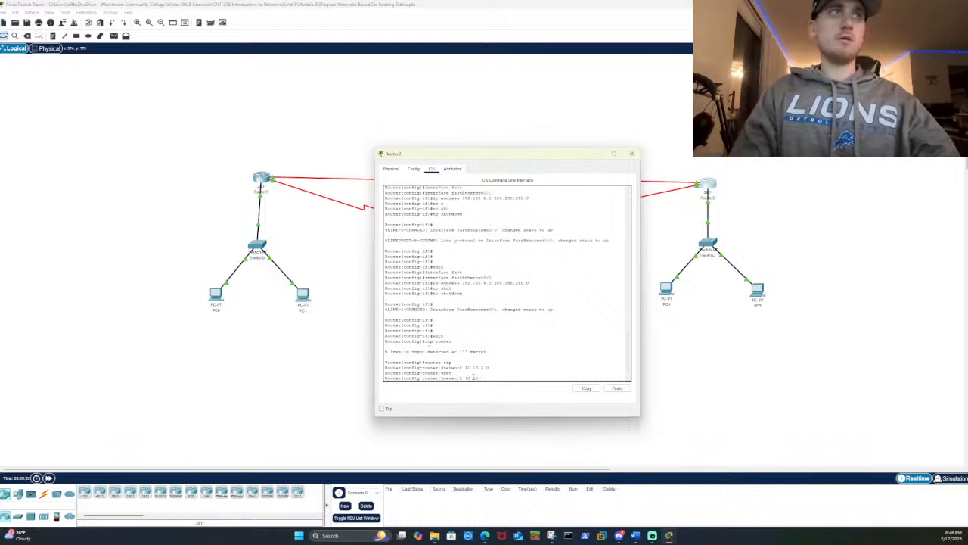
pyautogui.press('Return')
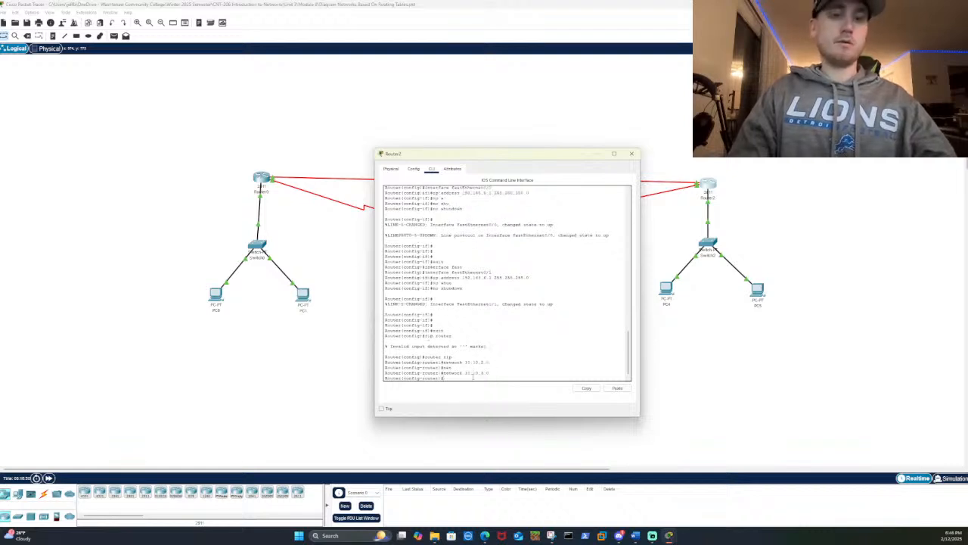
pyautogui.write('net')
pyautogui.press('Tab')
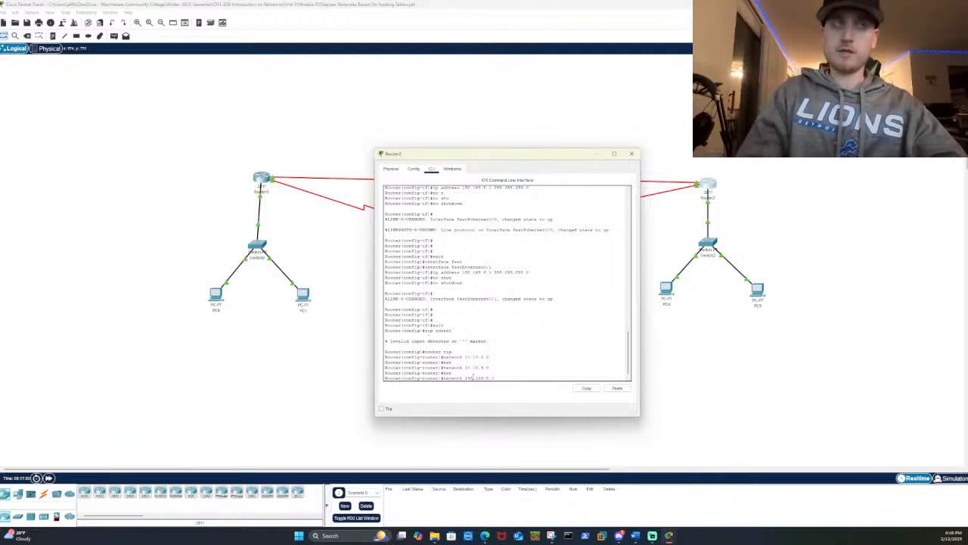
pyautogui.press('Return')
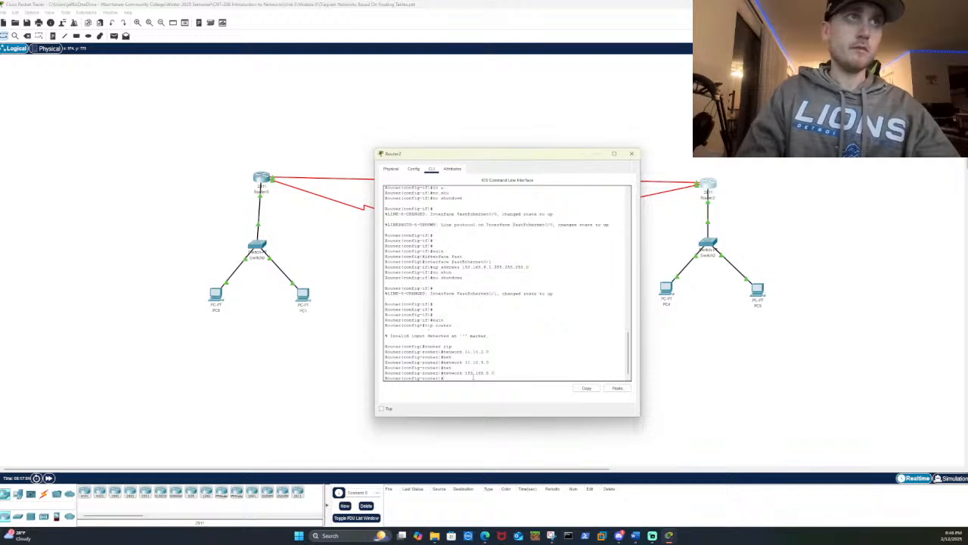
# Add network 192.168.6.0 to the RIP configuration on Router2
pyautogui.write('net')
pyautogui.press('Tab')
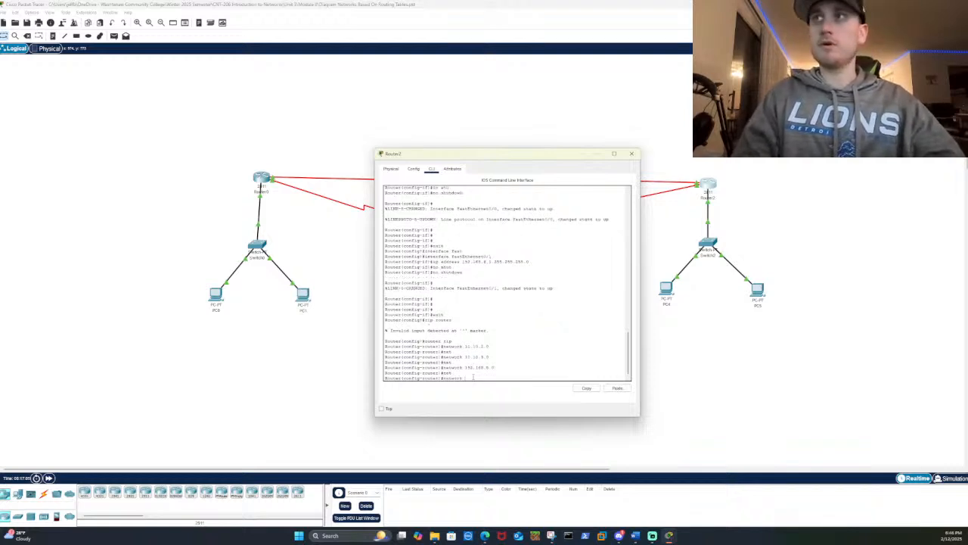
pyautogui.write('192')
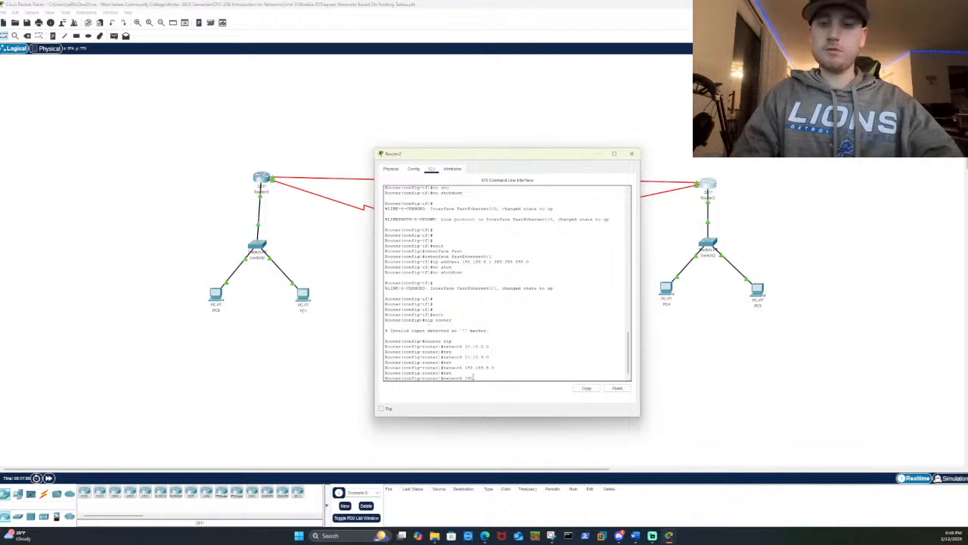
pyautogui.write('.168.1.0')
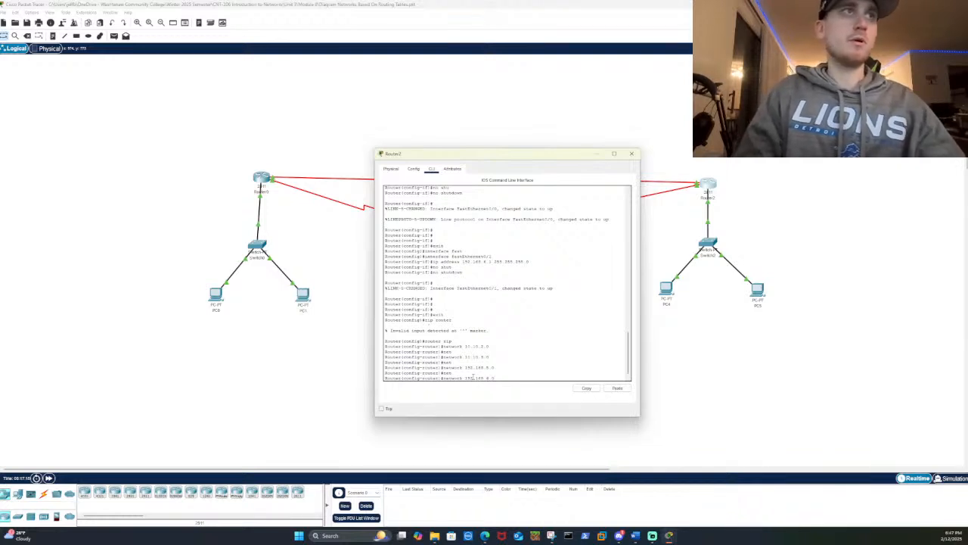
pyautogui.press('Return')
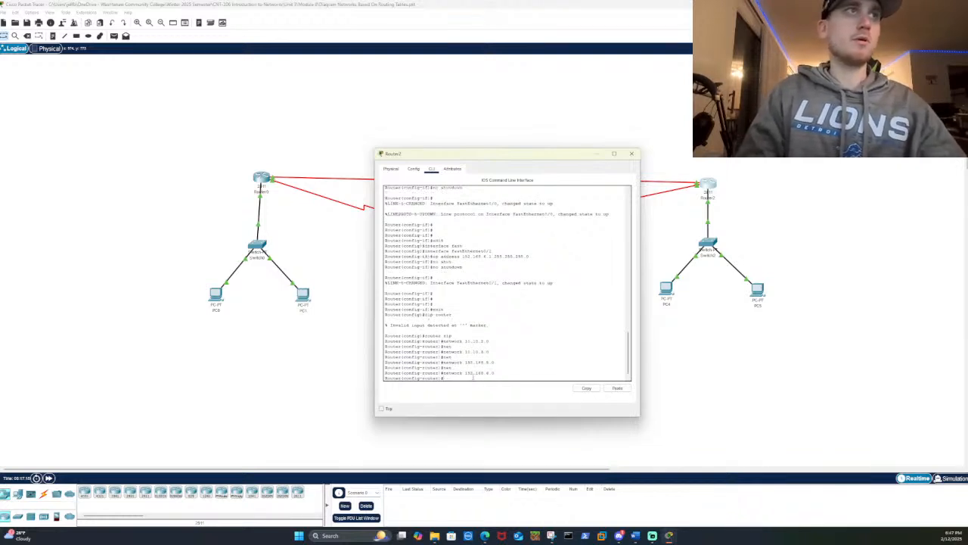
pyautogui.press('Return')
pyautogui.press('Return')
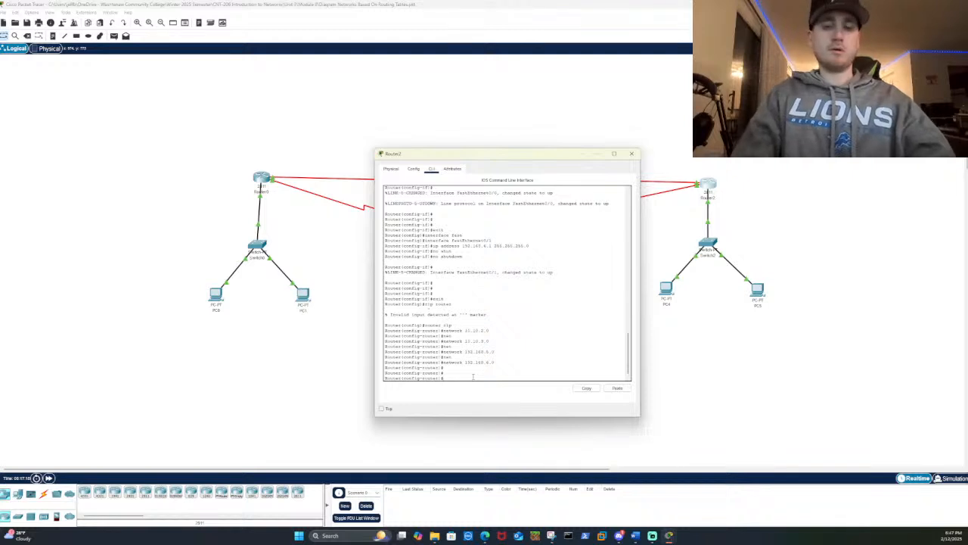
# Exit RIP and global configuration modes on Router2 back to privileged mode and close the router's window
pyautogui.write('no')
pyautogui.press('Return')
pyautogui.press('Return')
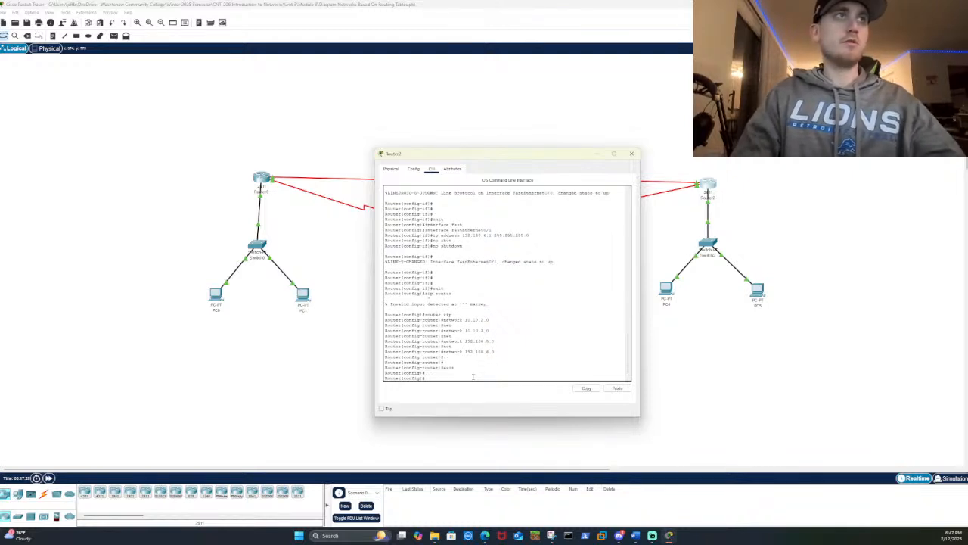
pyautogui.write('exit')
pyautogui.press('Return')
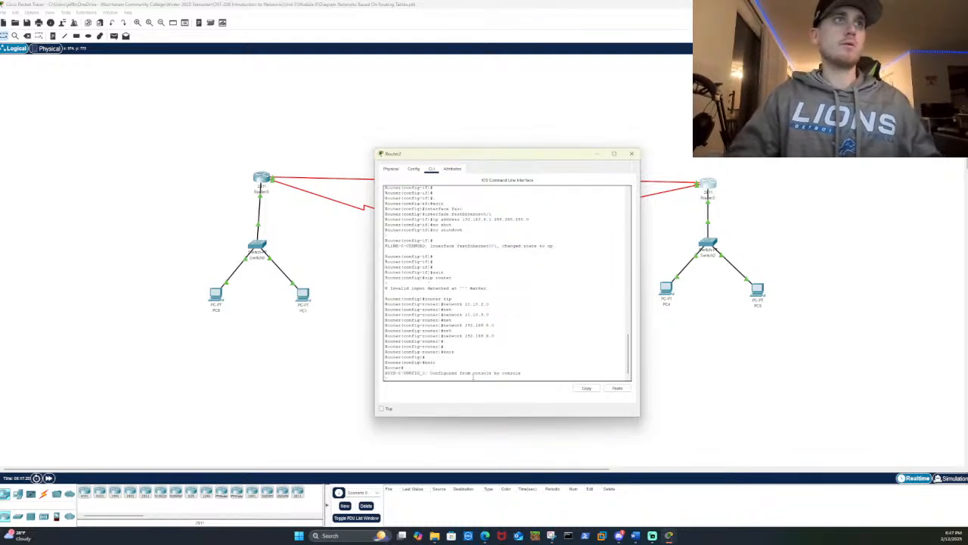
pyautogui.press('Return')
pyautogui.press('Return')
pyautogui.press('Return')
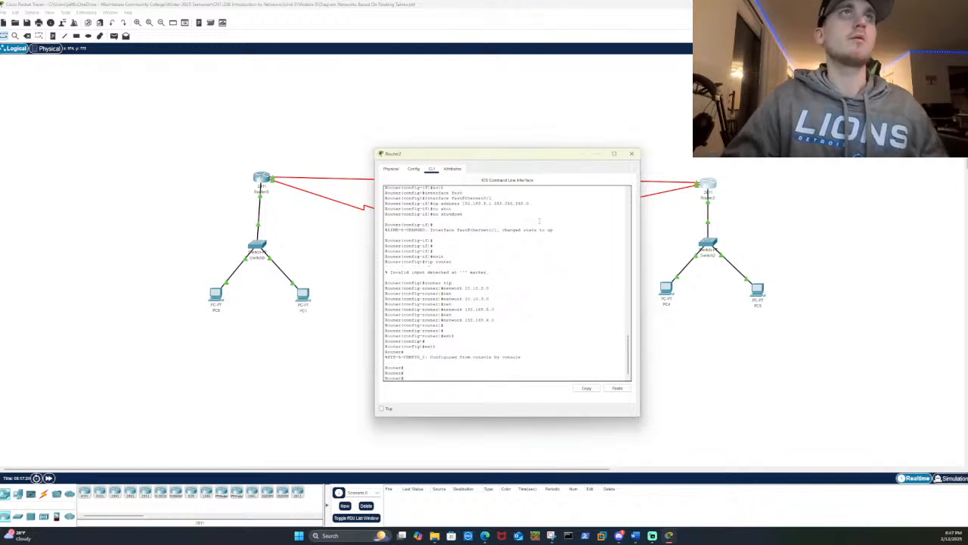
pyautogui.click(631, 153)
pyautogui.moveTo(195, 132); pyautogui.dragTo(802, 391)
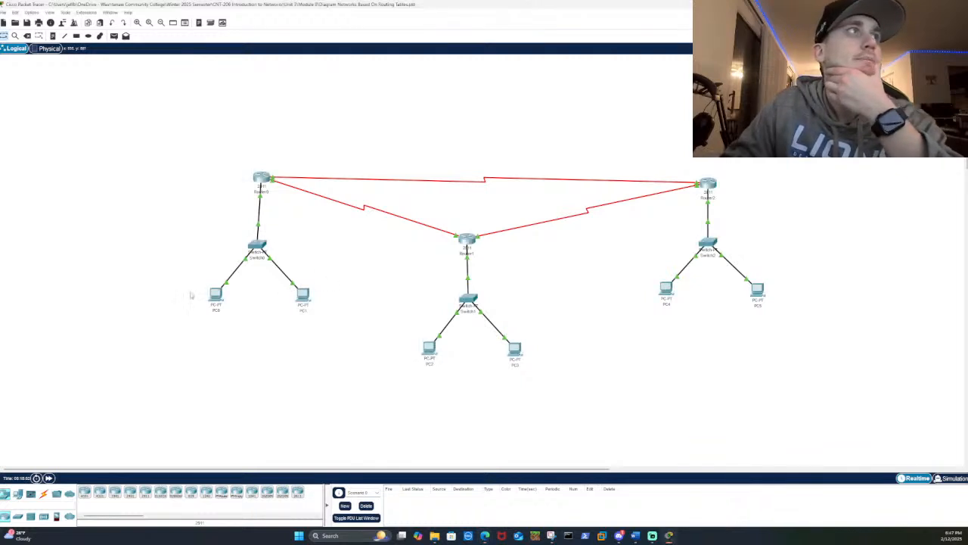
# Ping 192.168.1.1 from the command prompt of PC0, then close the PC's window
pyautogui.click(216, 293)
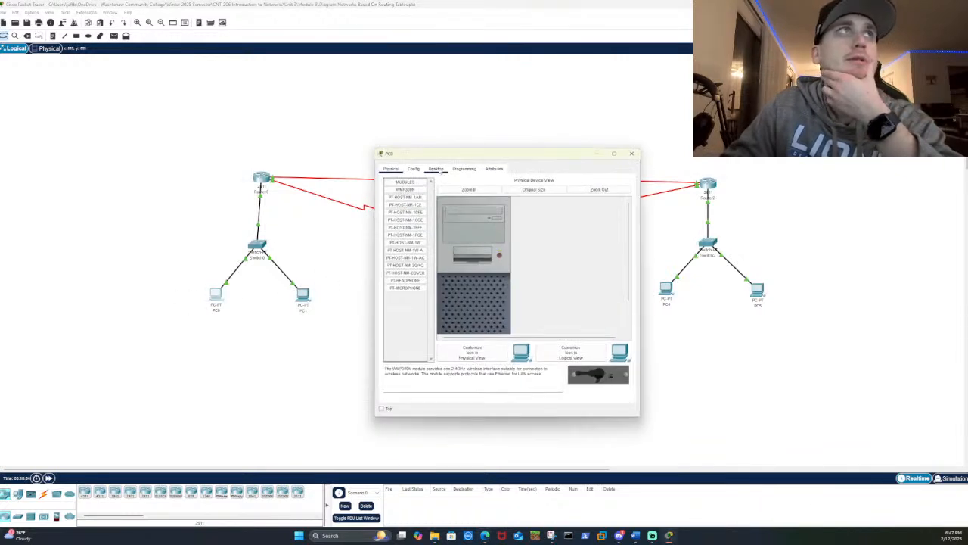
pyautogui.click(464, 168)
pyautogui.click(434, 169)
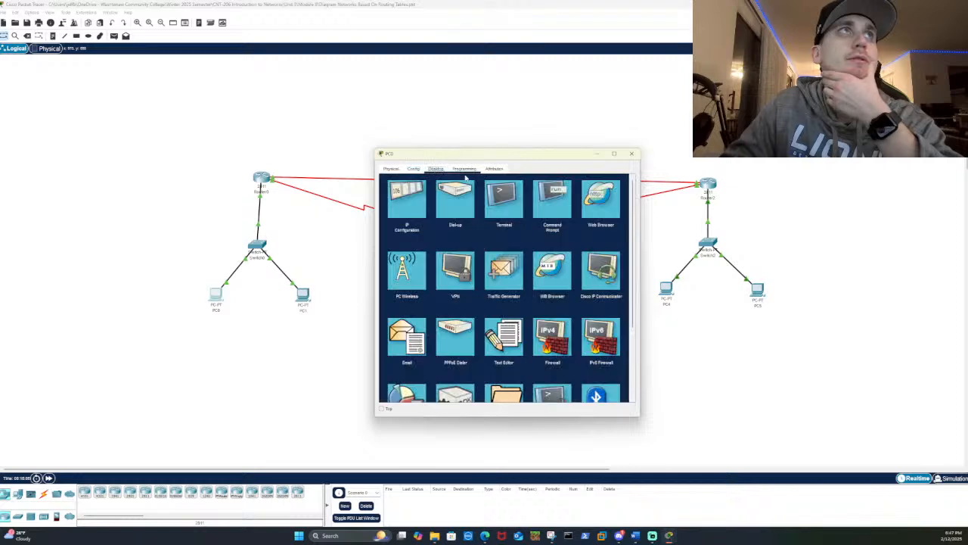
pyautogui.click(520, 201)
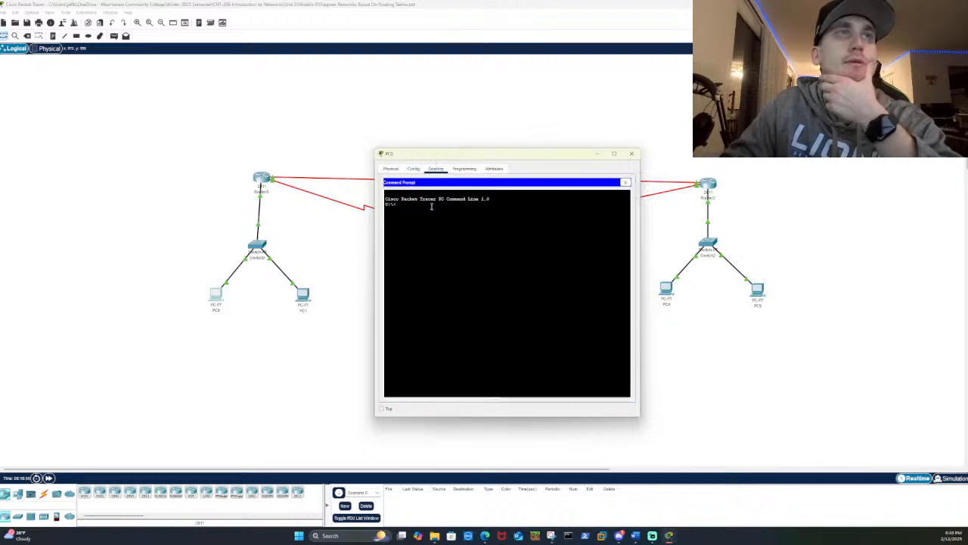
pyautogui.press('Return')
pyautogui.press('Return')
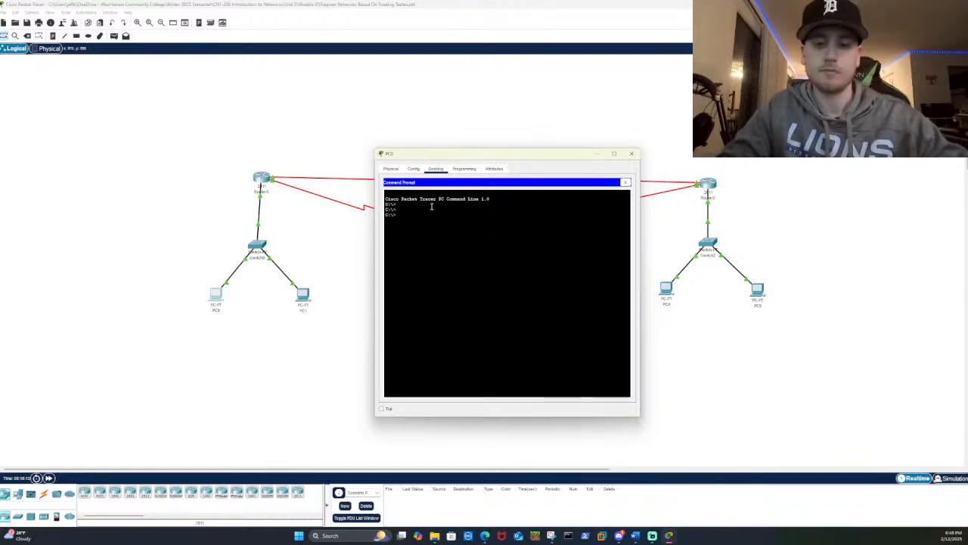
pyautogui.write('ping ')
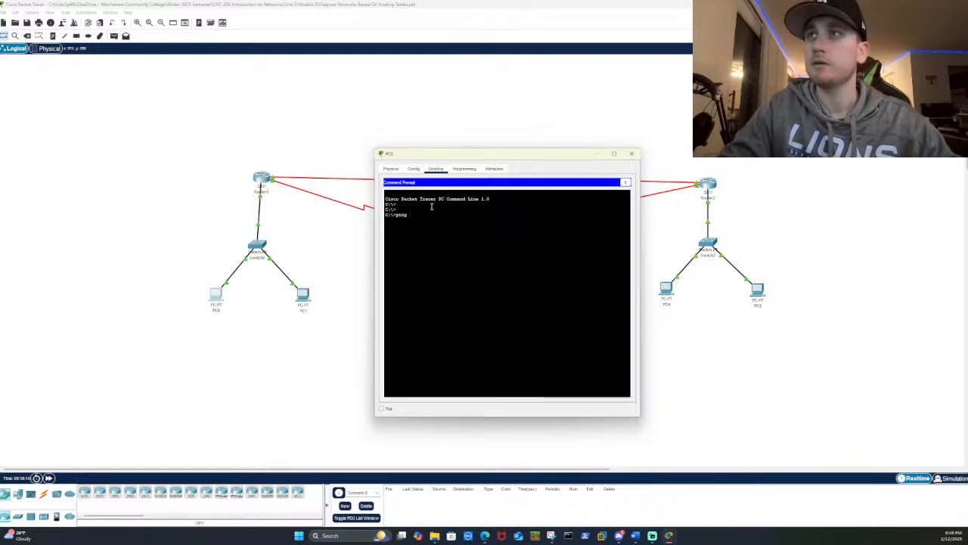
pyautogui.write('192.1')
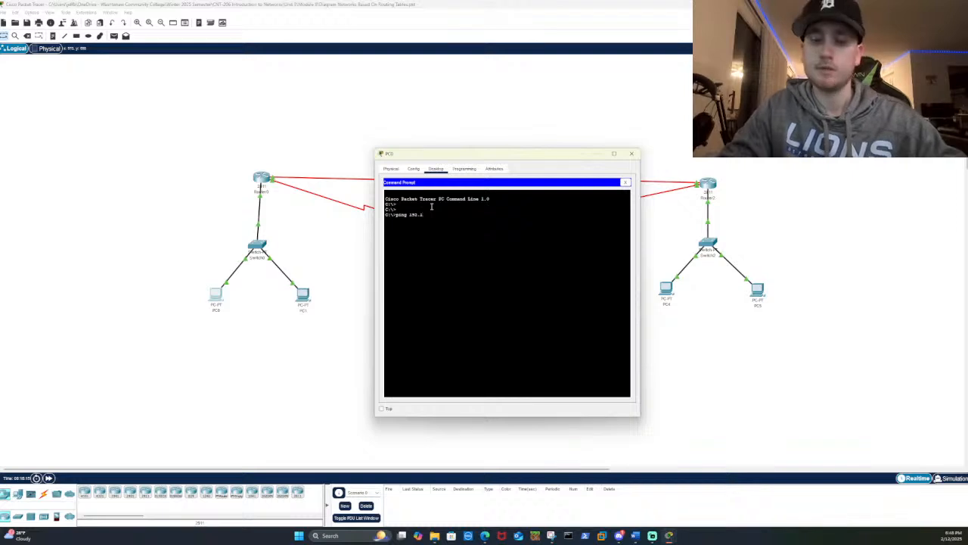
pyautogui.write('68.1.1')
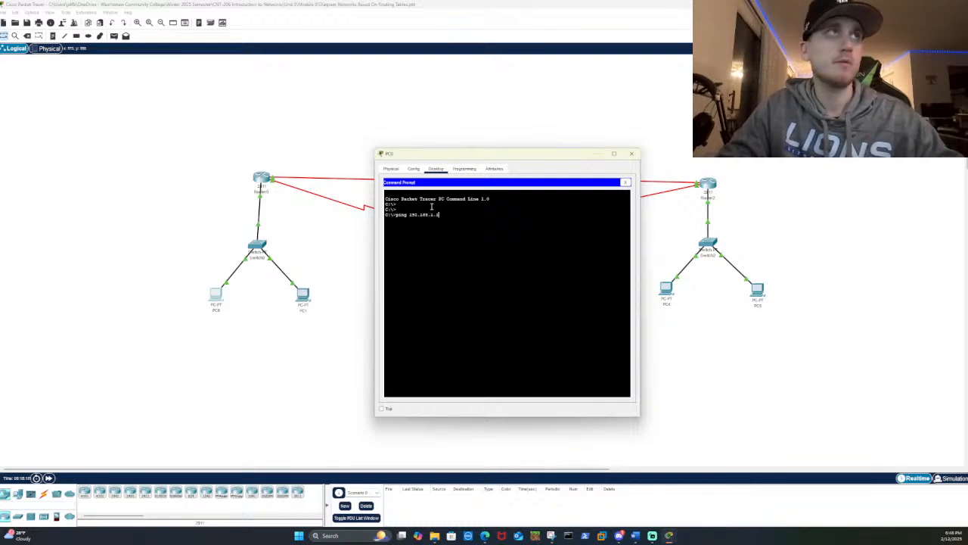
pyautogui.press('Return')
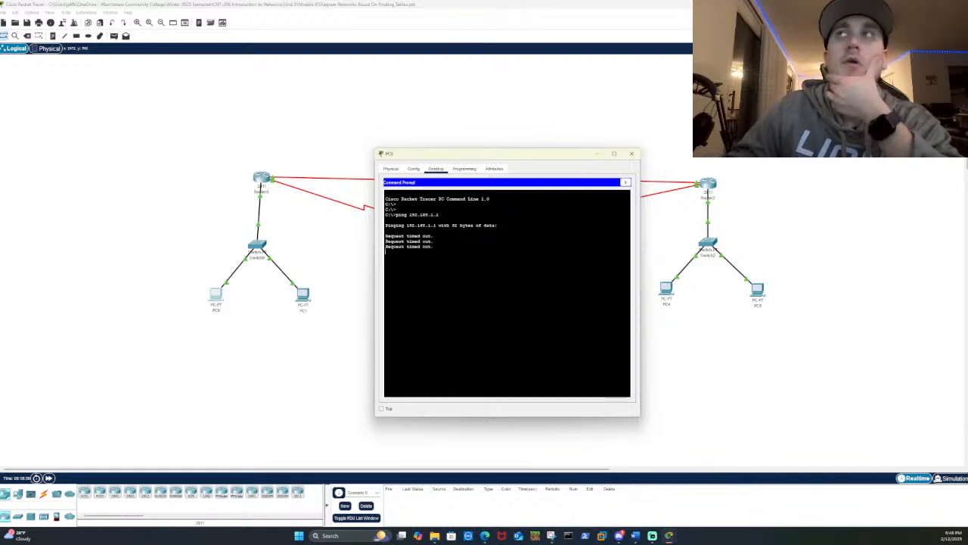
pyautogui.click(632, 154)
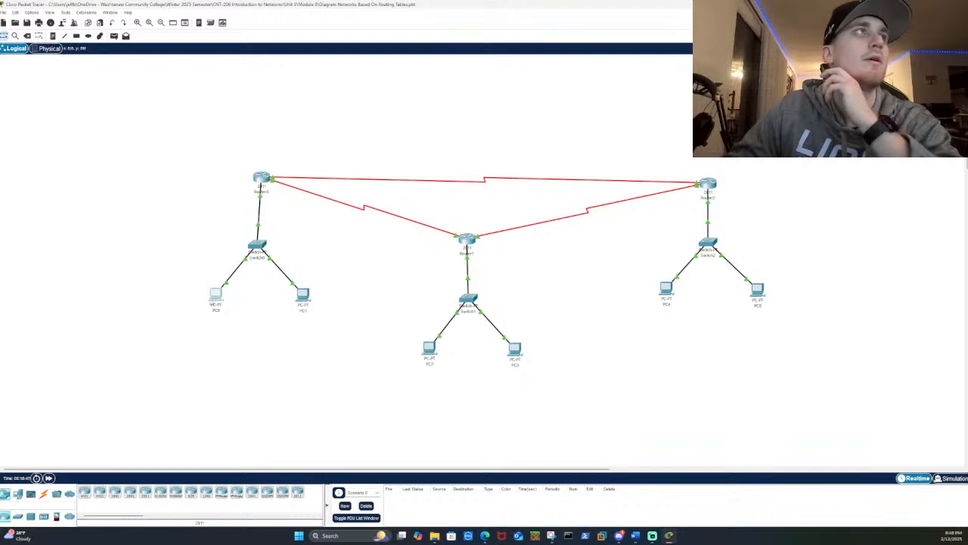
# In PC0's IP configuration, set the static IPv4 address to 192.168.1.10 with subnet mask 255.255.255.0
pyautogui.click(215, 297)
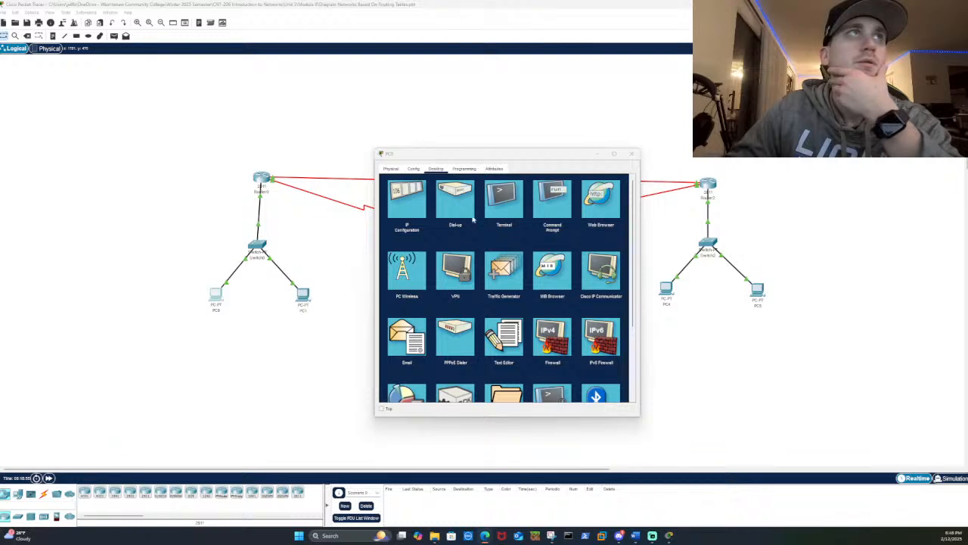
pyautogui.click(412, 211)
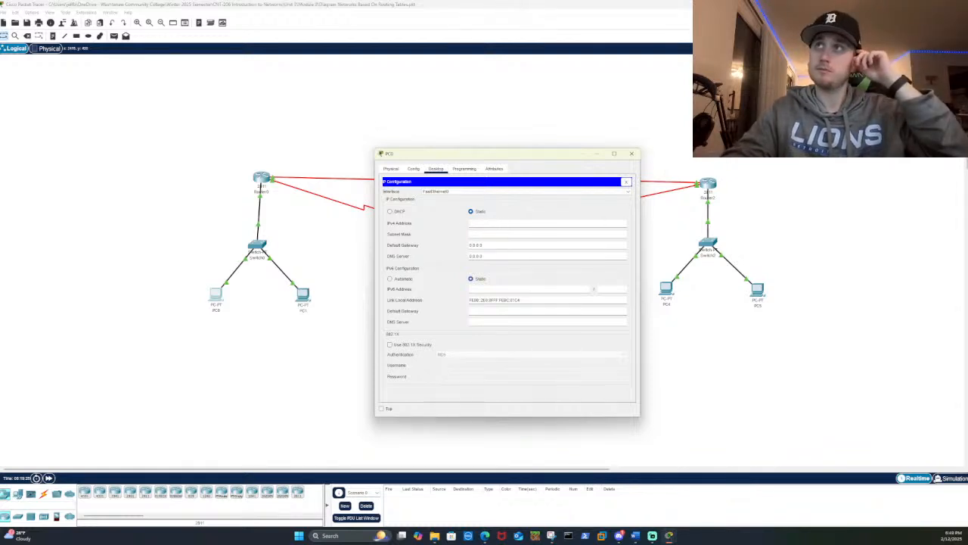
pyautogui.click(500, 223)
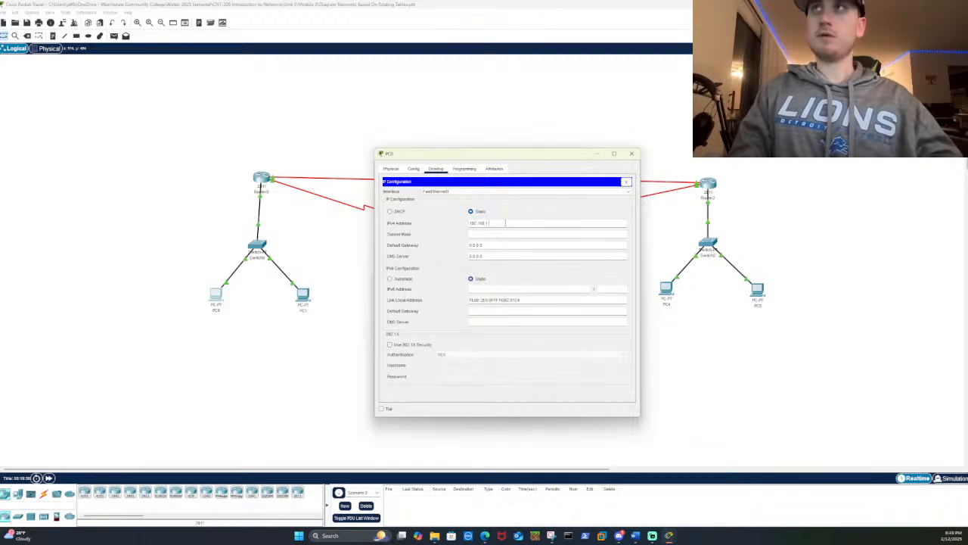
pyautogui.write('00')
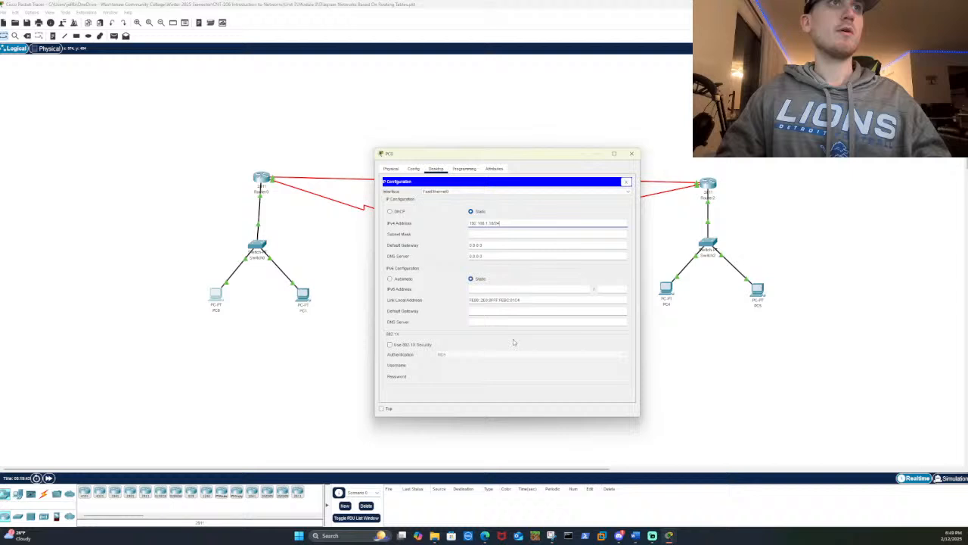
pyautogui.click(513, 339)
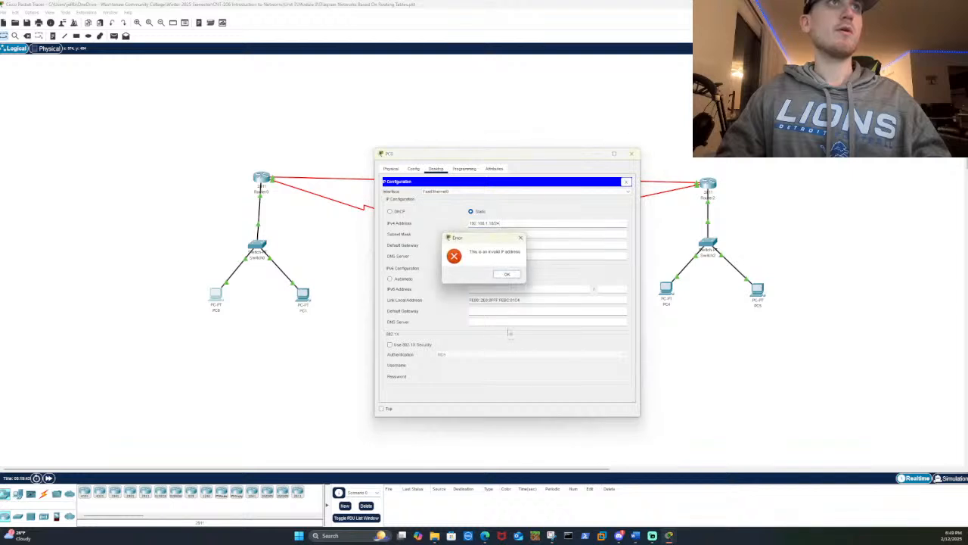
pyautogui.click(507, 275)
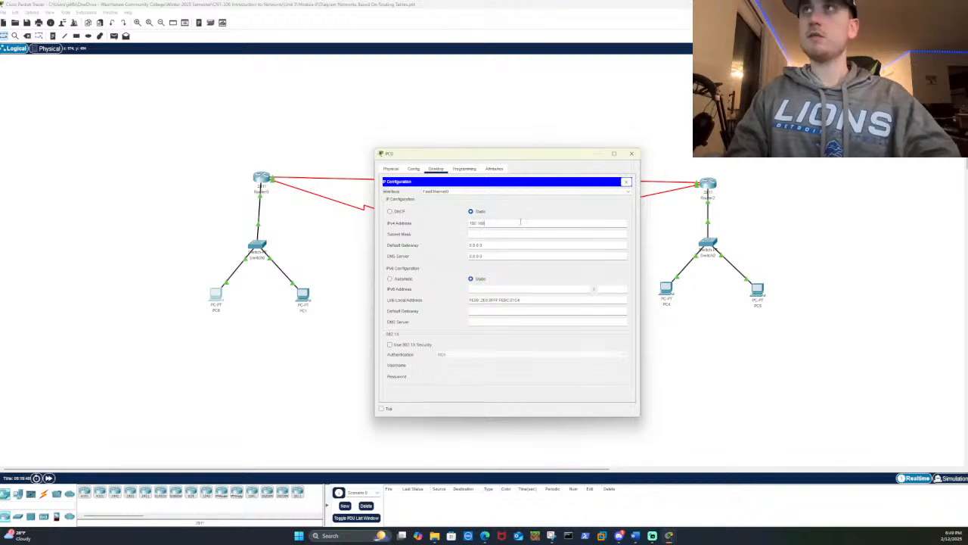
pyautogui.write('192.168.1.1')
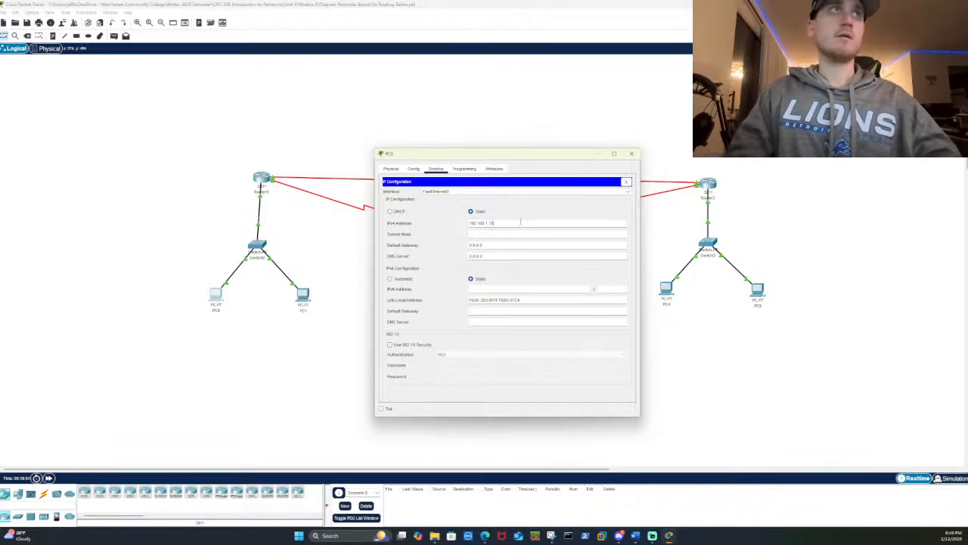
pyautogui.write('0')
pyautogui.click(520, 233)
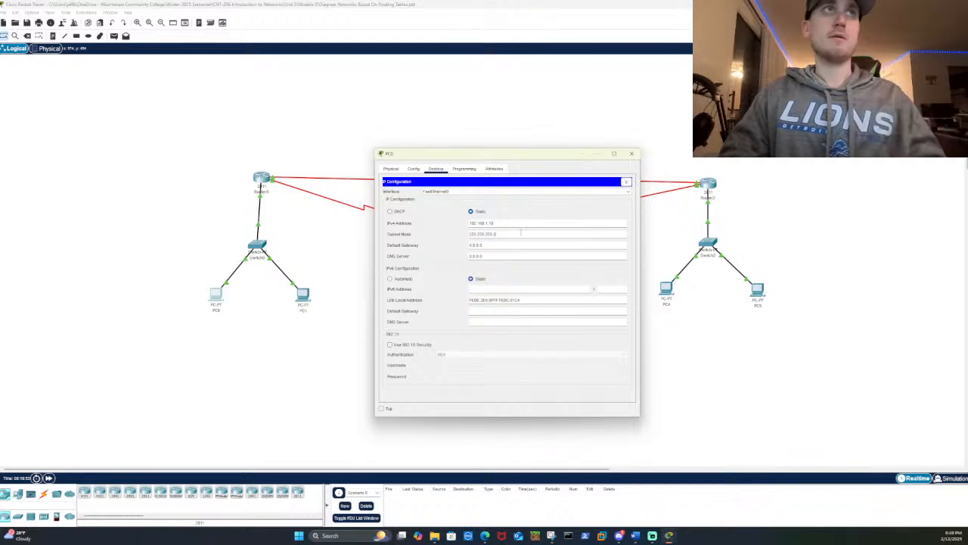
# Set PC0's default gateway to 192.168.1.1 and close the PC's window
pyautogui.moveTo(509, 245); pyautogui.dragTo(467, 245)
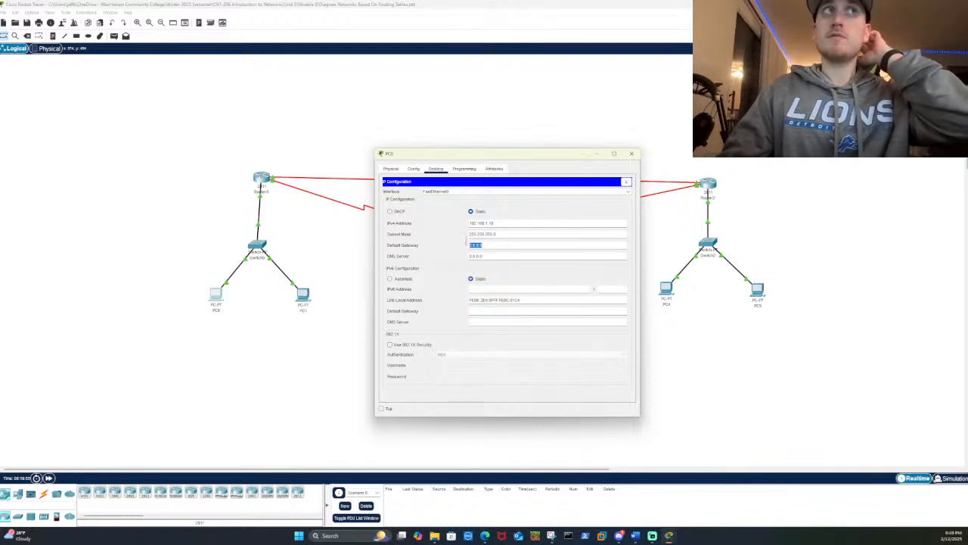
pyautogui.write('192.')
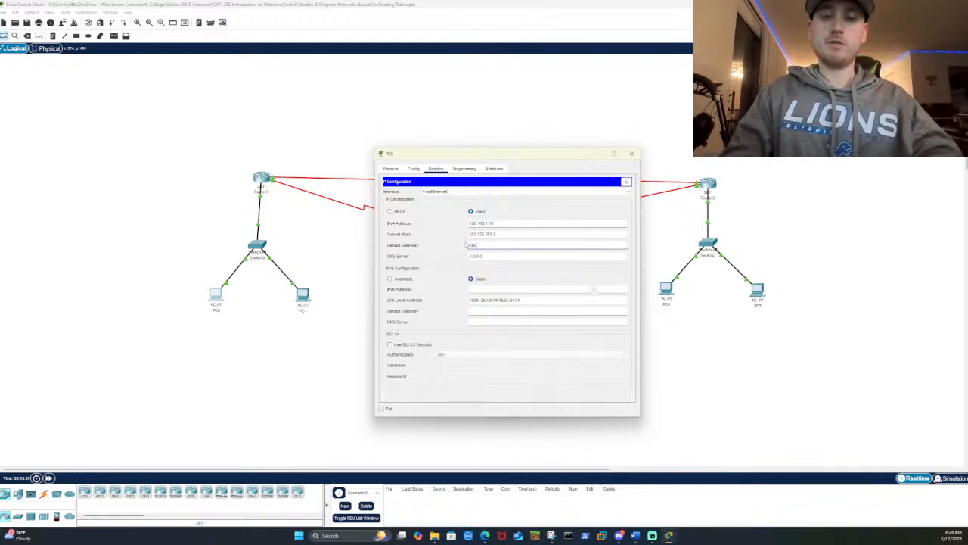
pyautogui.write('168.1.1')
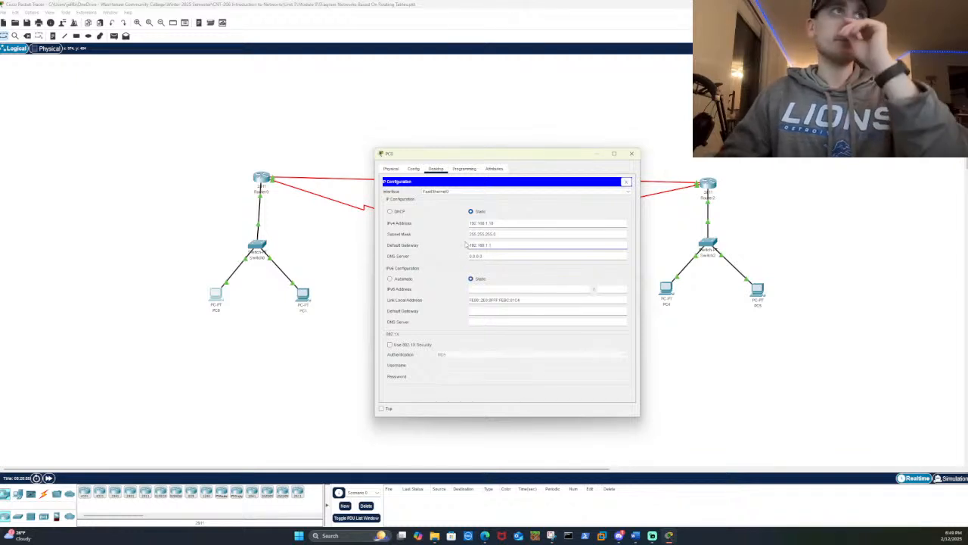
pyautogui.click(509, 276)
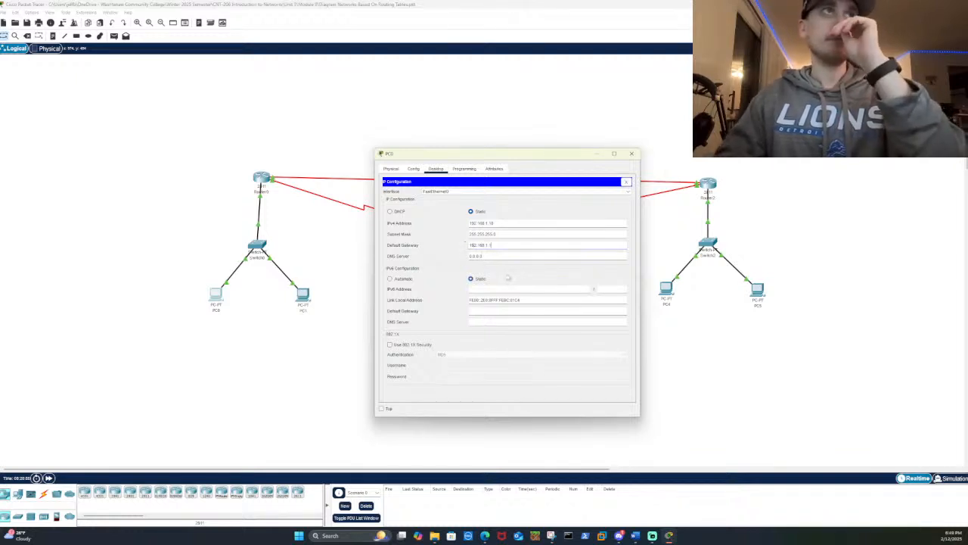
pyautogui.click(631, 154)
# In PC1's IP configuration, set the static IPv4 address to 192.168.2.10 with subnet mask 255.255.255.0
pyautogui.click(302, 294)
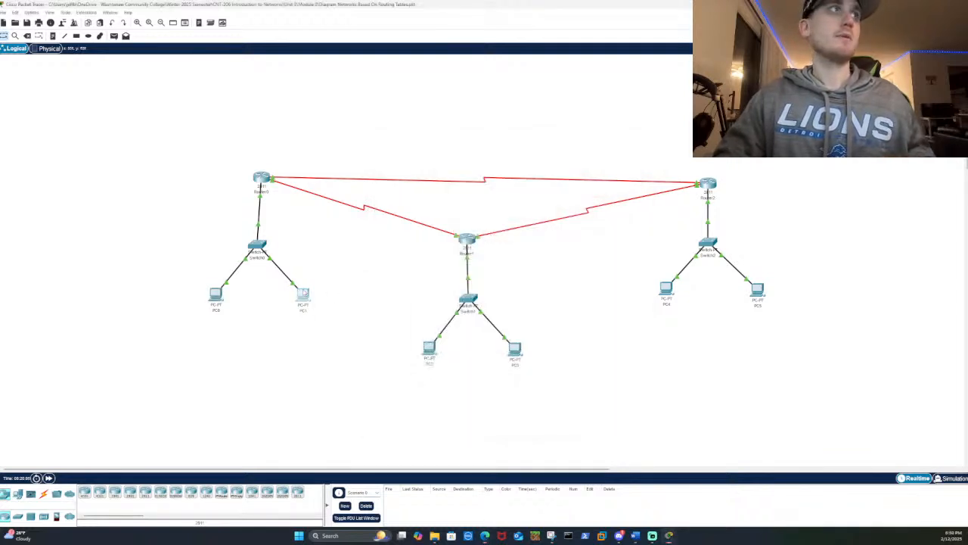
pyautogui.click(413, 168)
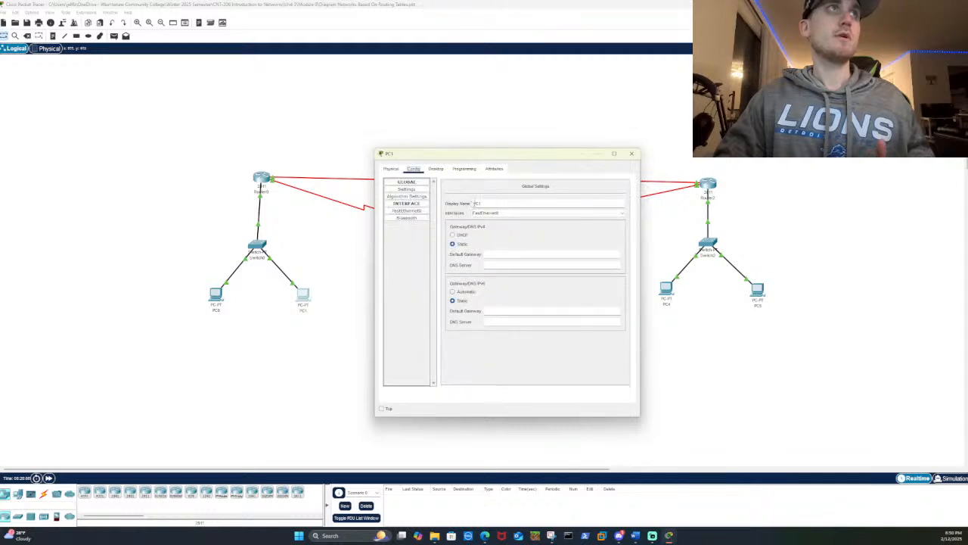
pyautogui.click(390, 168)
pyautogui.click(436, 168)
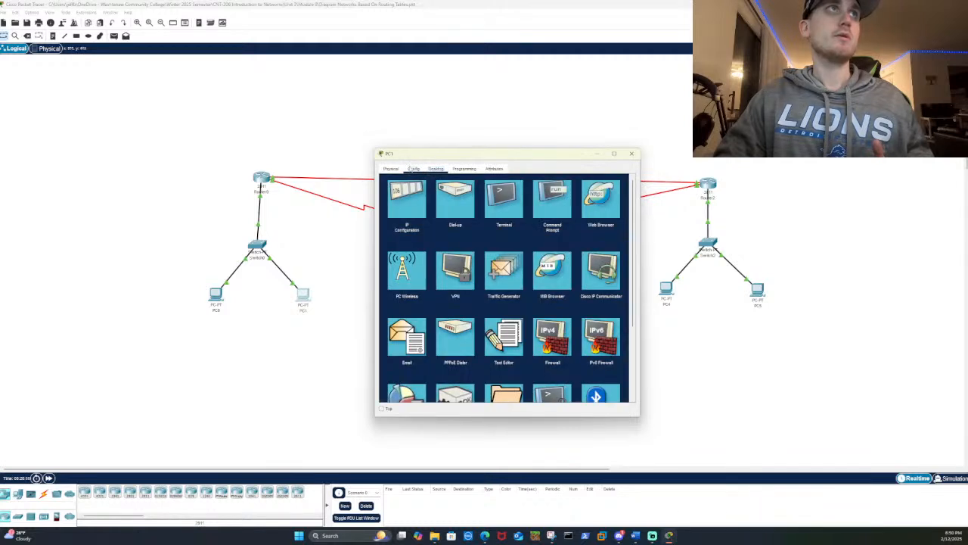
pyautogui.click(409, 194)
pyautogui.click(488, 223)
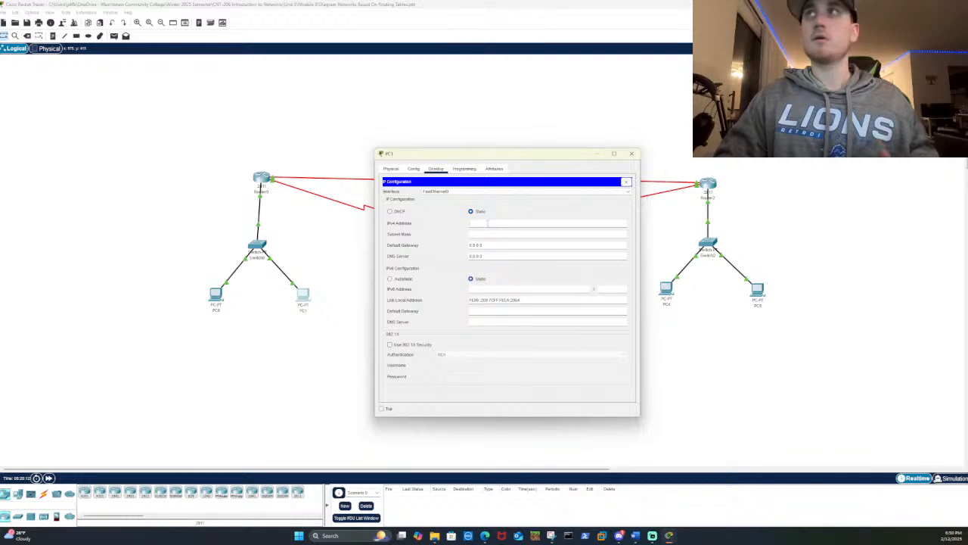
pyautogui.write('192.168')
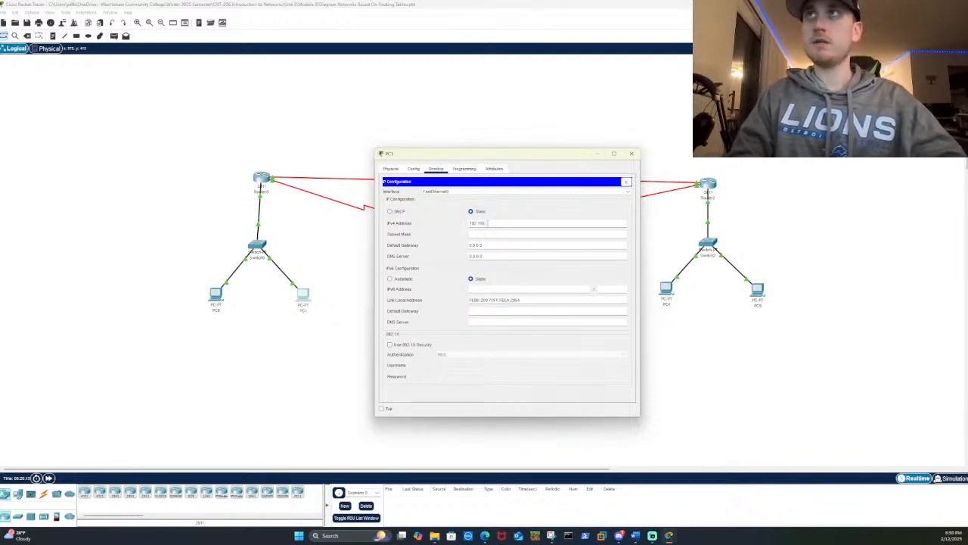
pyautogui.write('.2.10')
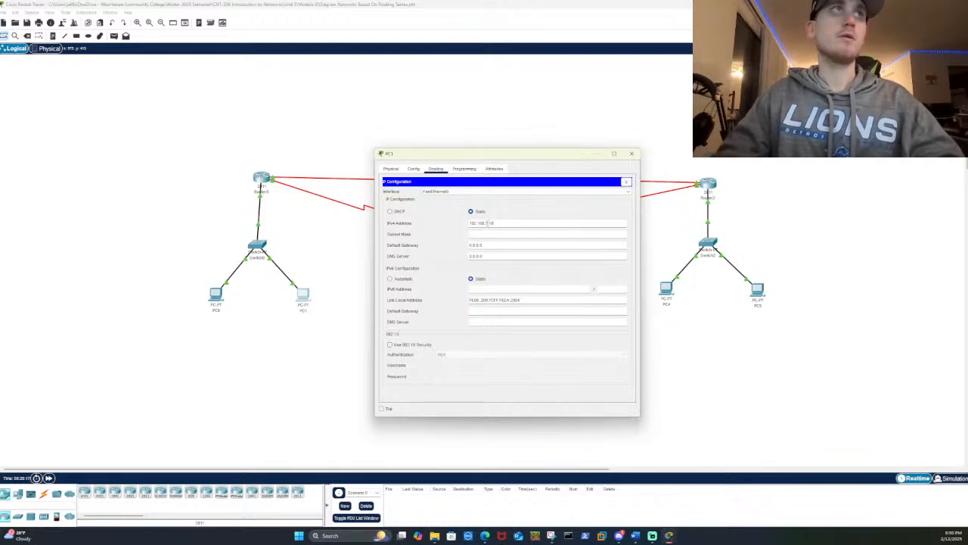
pyautogui.click(491, 233)
# Set PC1's default gateway to 192.168.2.1 and close the PC's window
pyautogui.moveTo(480, 245); pyautogui.dragTo(468, 246)
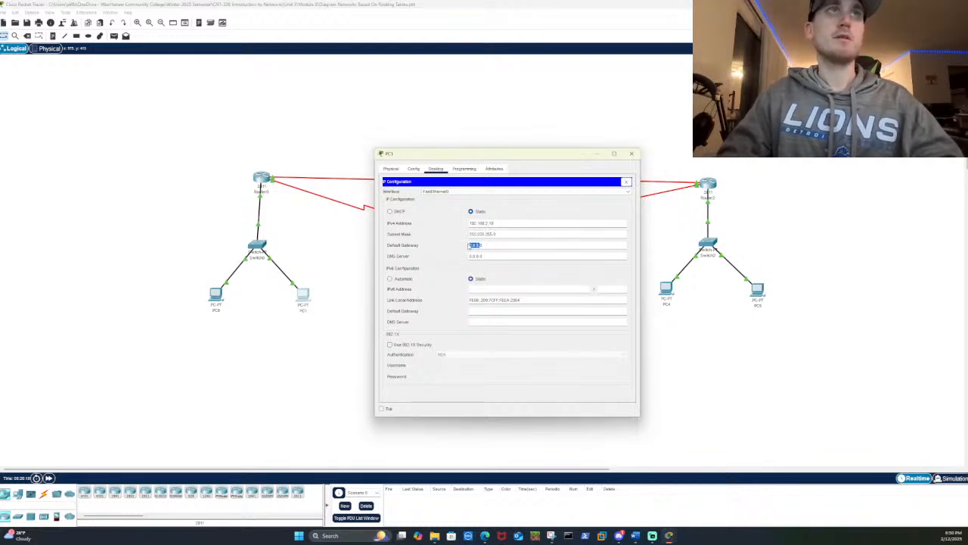
pyautogui.doubleClick(499, 246)
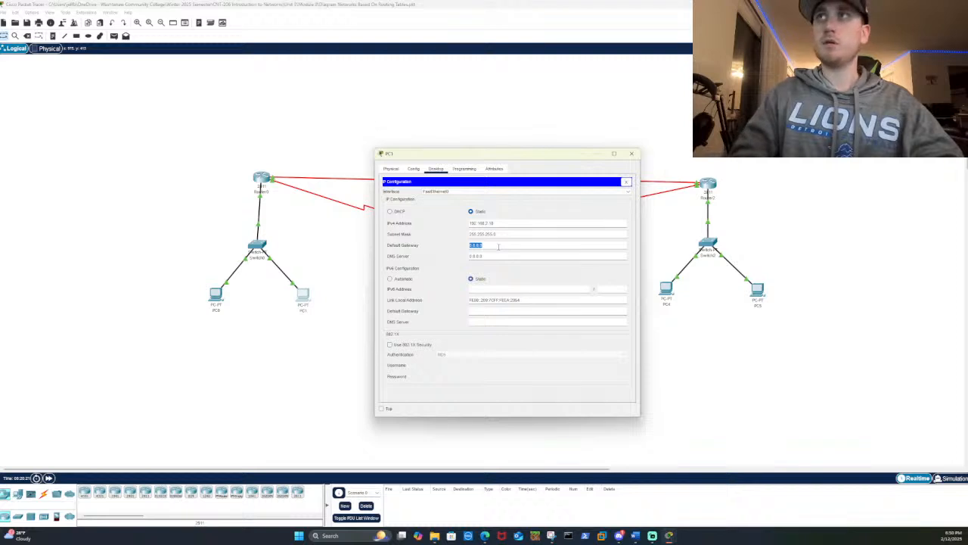
pyautogui.write('192')
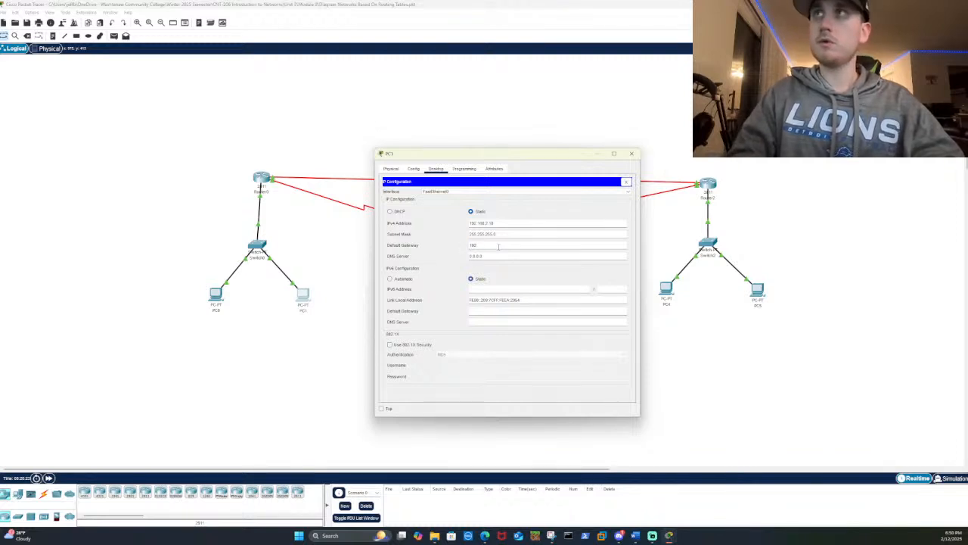
pyautogui.write('.168')
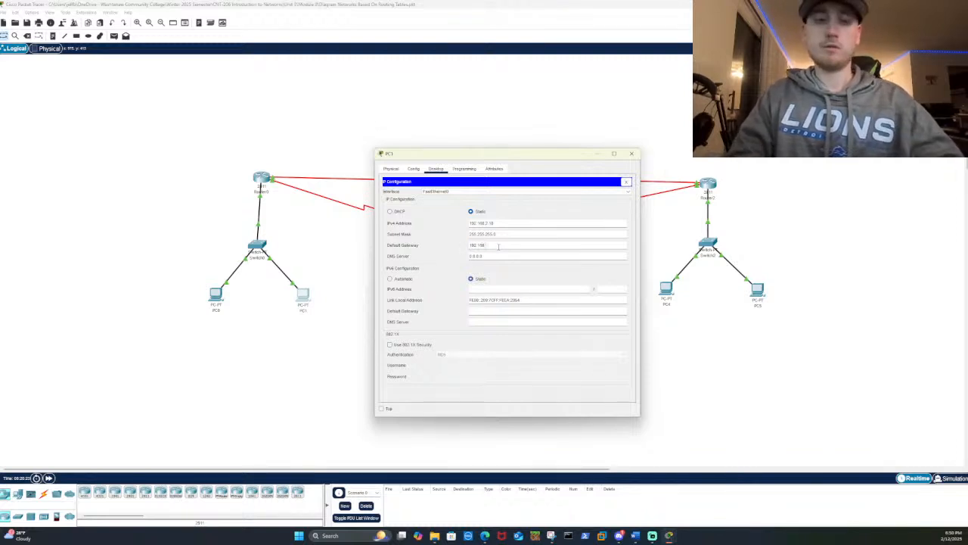
pyautogui.write('.2.1')
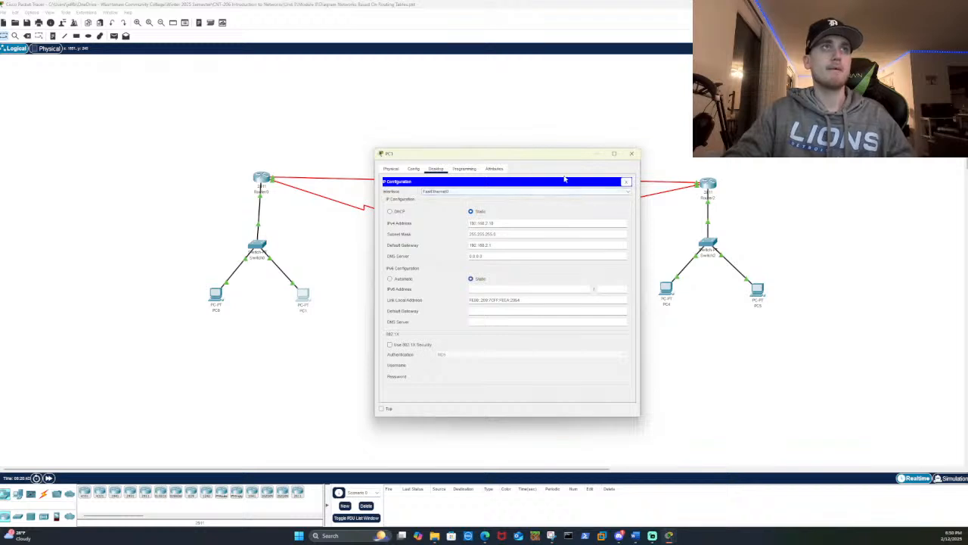
pyautogui.click(631, 154)
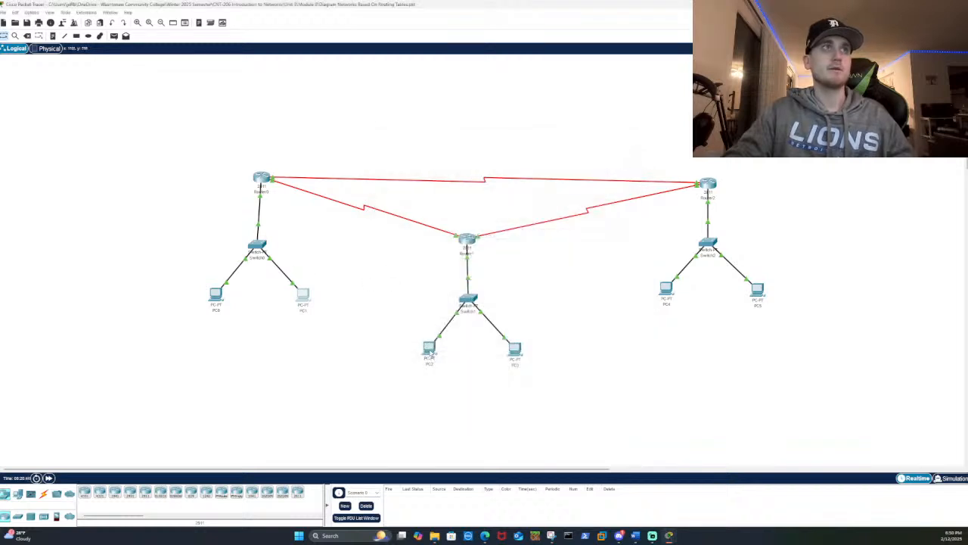
# In PC2's IP configuration, set the static IPv4 address to 192.168.3.10 with subnet mask 255.255.255.0
pyautogui.click(429, 349)
pyautogui.click(435, 169)
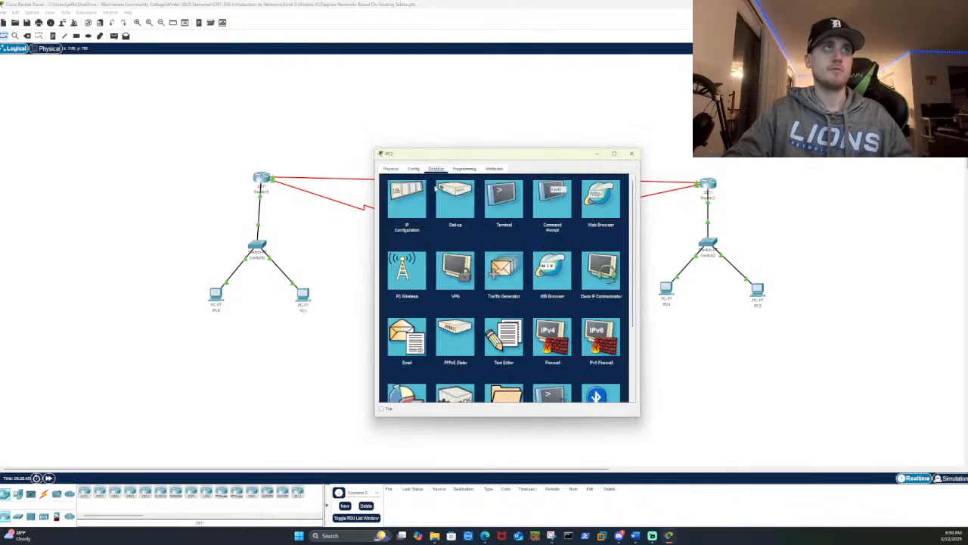
pyautogui.click(421, 227)
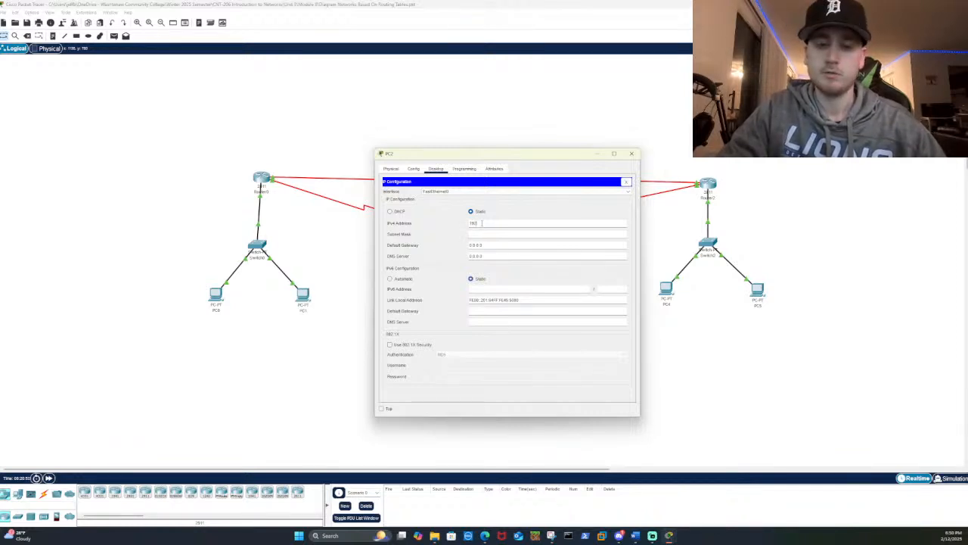
pyautogui.click(481, 223)
pyautogui.write('150.1')
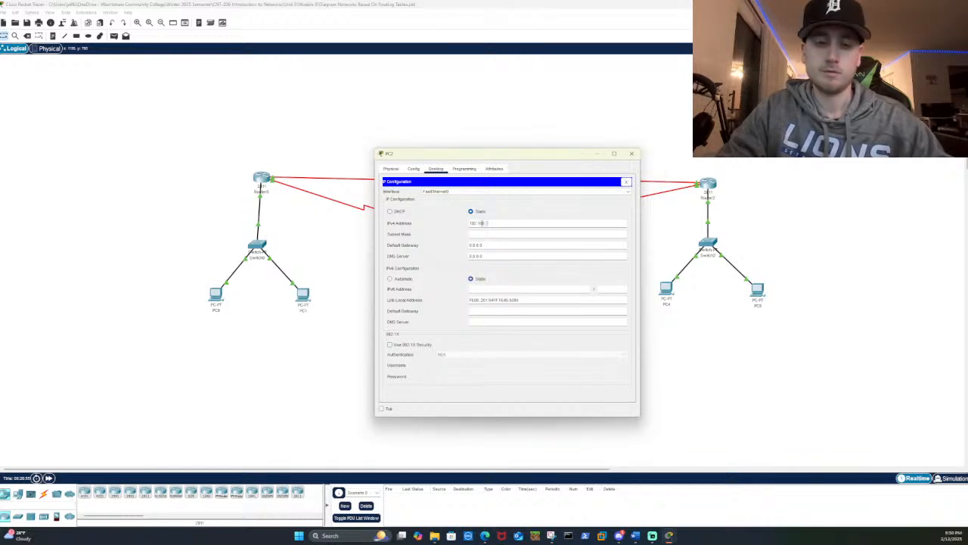
pyautogui.write('68.3.10')
pyautogui.doubleClick(482, 223)
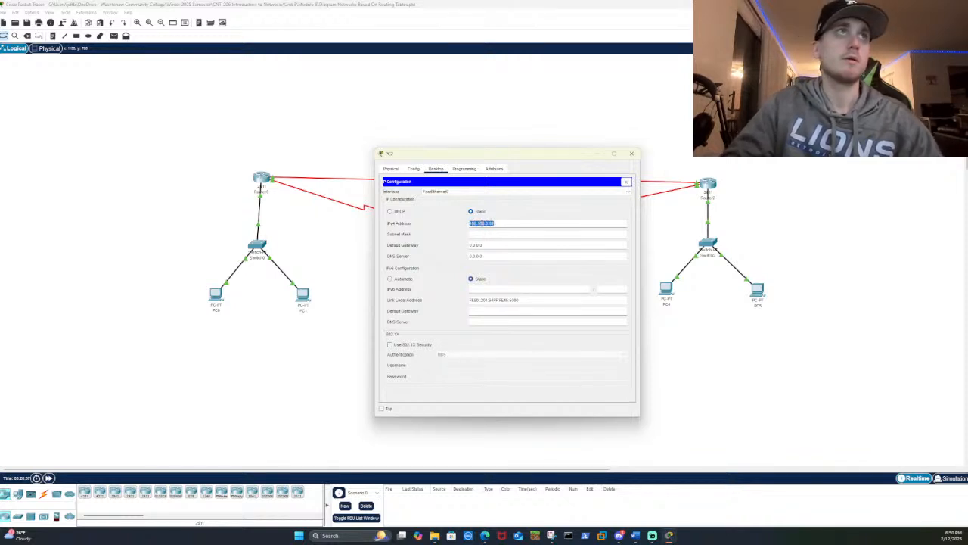
pyautogui.click(499, 234)
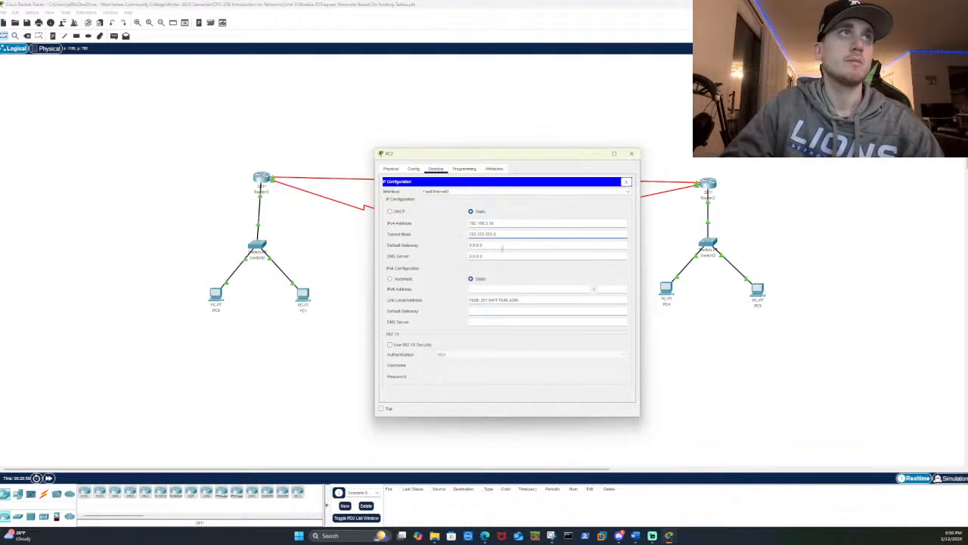
# Set PC2's default gateway to 192.168.3.1 and close the PC's window
pyautogui.press('Tab')
pyautogui.write('192.168.3.1')
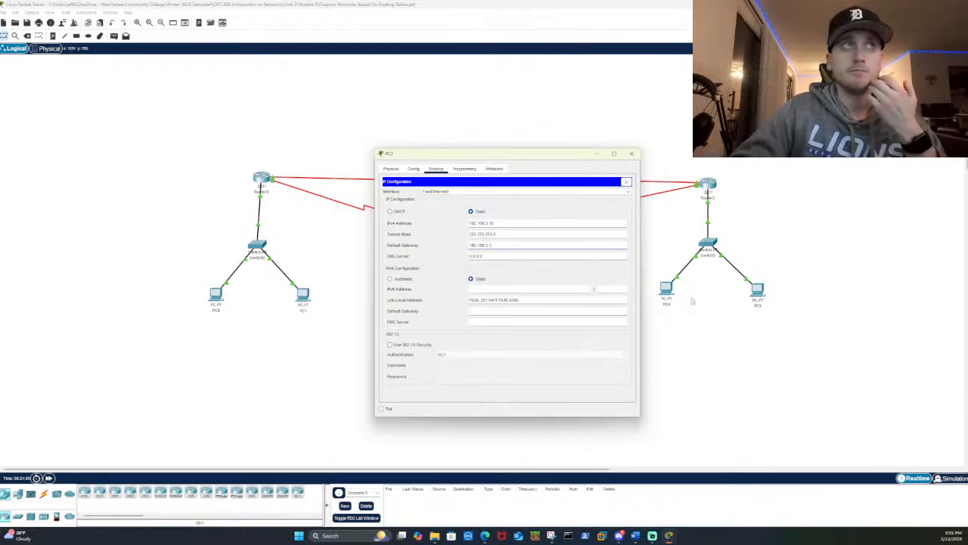
pyautogui.click(631, 155)
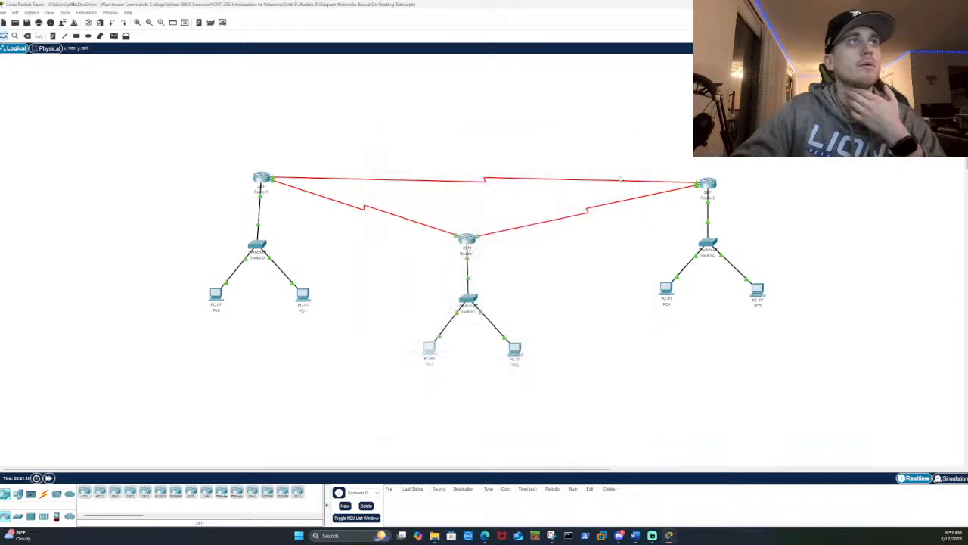
# In PC3's IP configuration, set the static IPv4 address to 192.168.4.10 with subnet mask 255.255.255.0
pyautogui.click(516, 346)
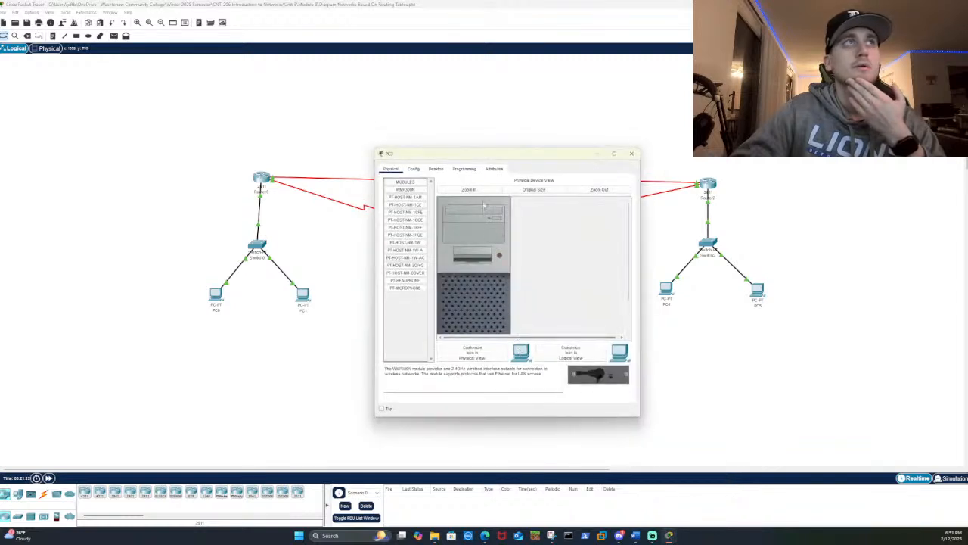
pyautogui.click(435, 171)
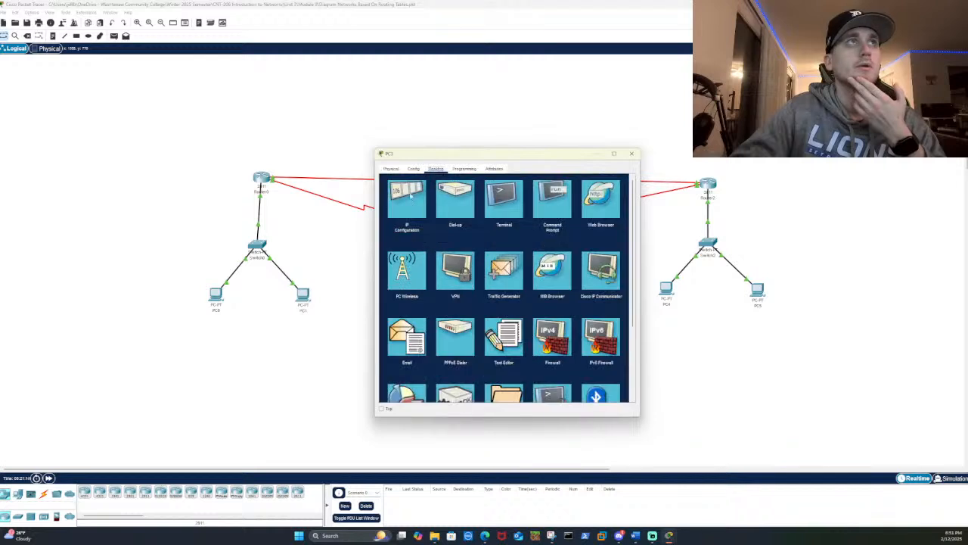
pyautogui.click(405, 199)
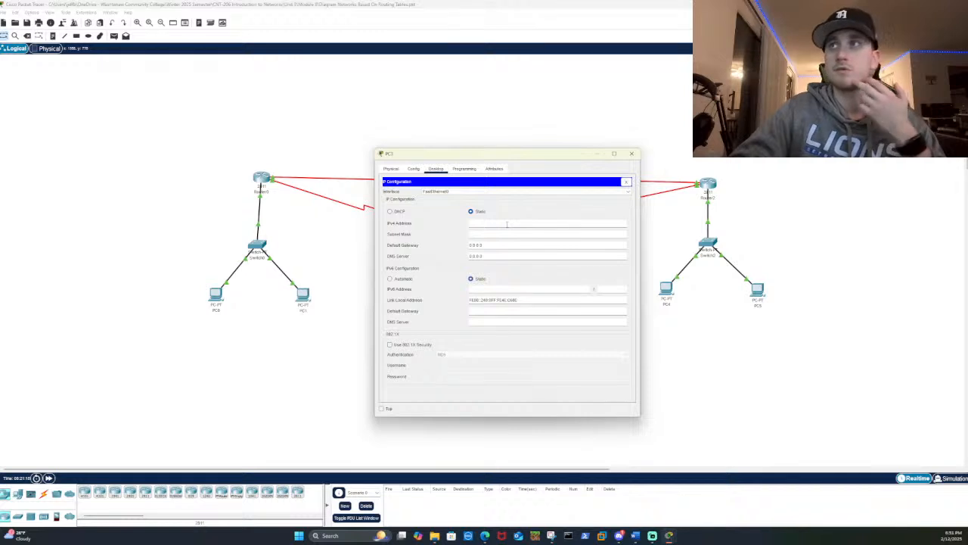
pyautogui.write('192')
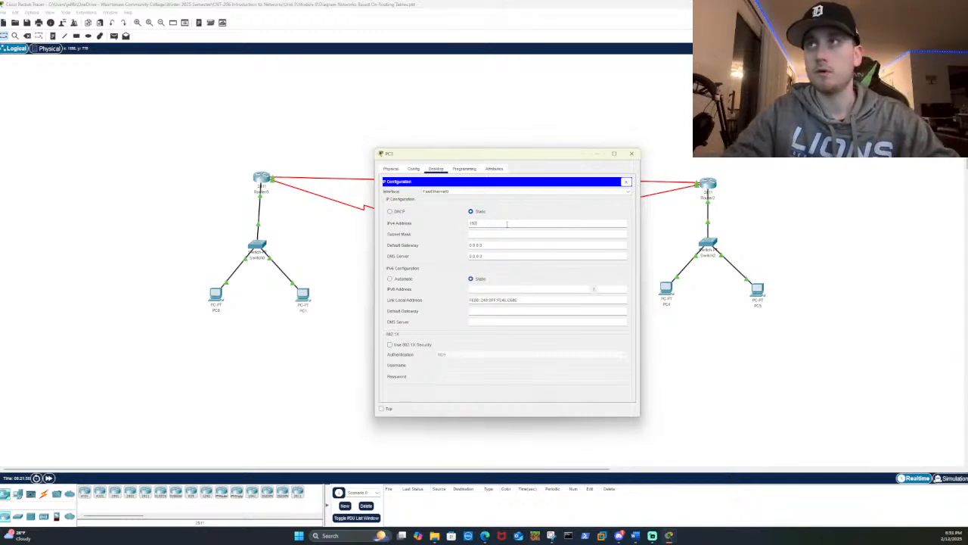
pyautogui.write('.168')
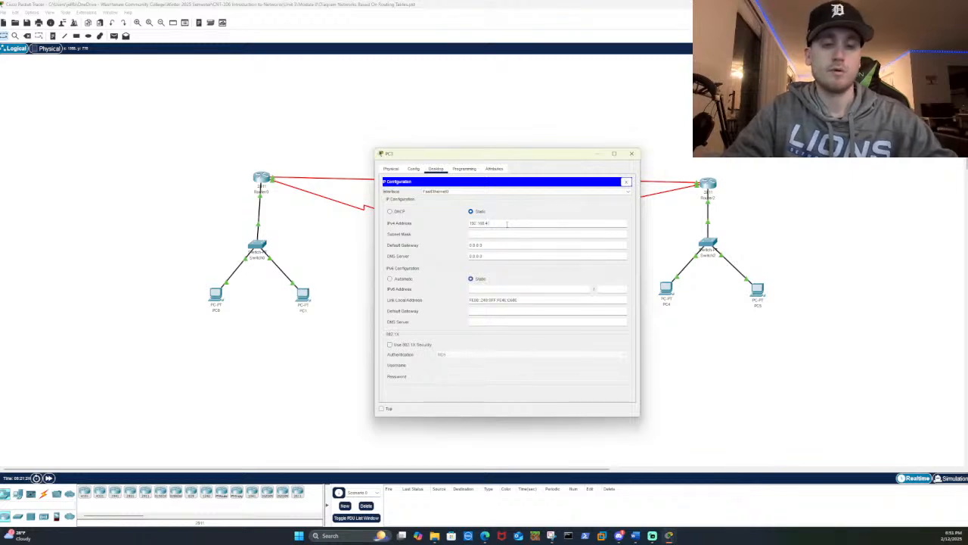
pyautogui.write('.4.10')
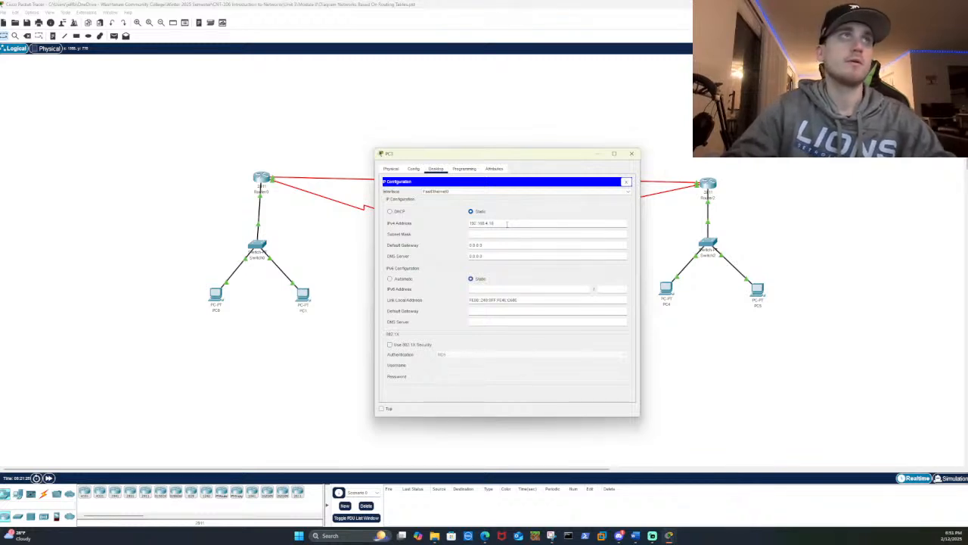
pyautogui.tripleClick(507, 224)
pyautogui.hotkey('ctrl', 'c')
pyautogui.click(503, 235)
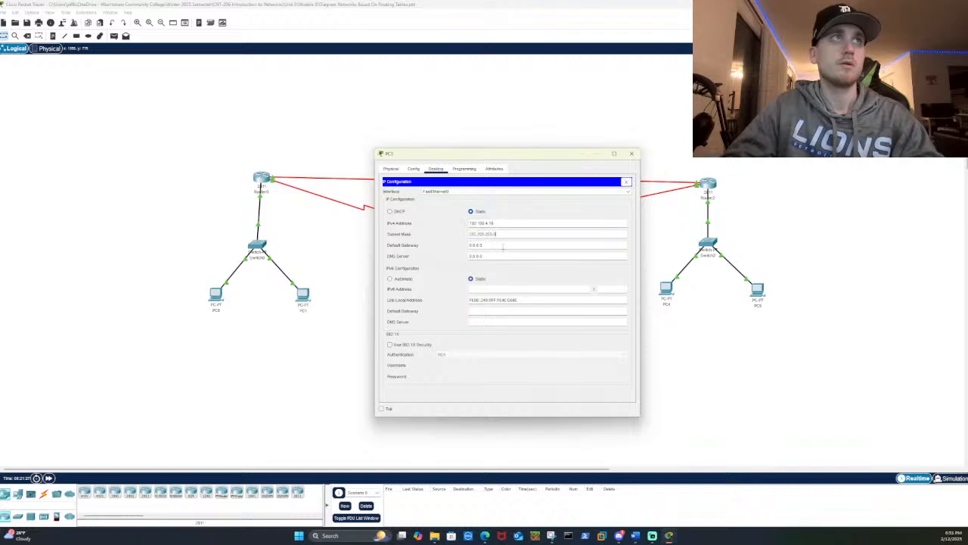
# Set PC3's default gateway to 192.168.4.1 and close the PC's window
pyautogui.doubleClick(502, 245)
pyautogui.hotkey('ctrl', 'v')
pyautogui.press('BackSpace')
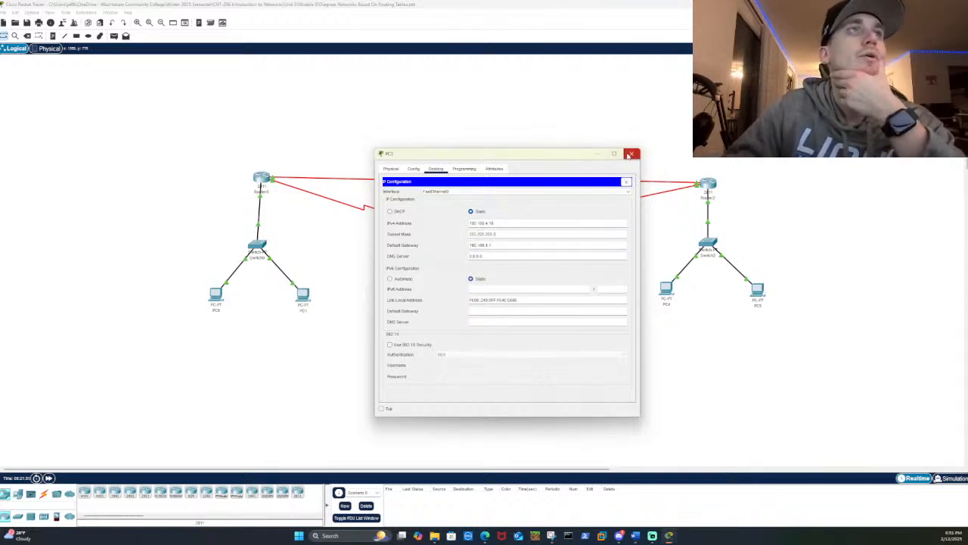
pyautogui.click(630, 155)
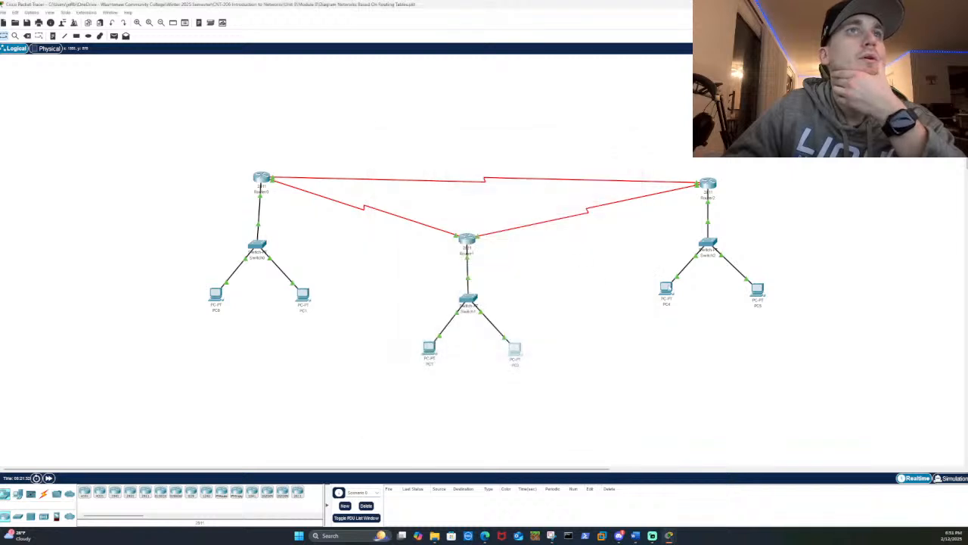
# In PC4's IP configuration, set the static IPv4 address to 192.168.5.10 with subnet mask 255.255.255.0
pyautogui.click(669, 288)
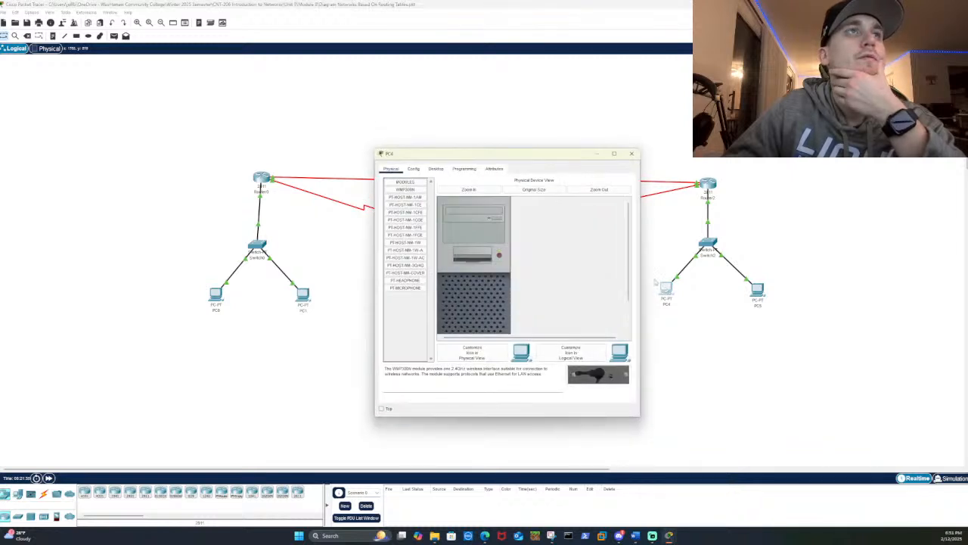
pyautogui.click(413, 167)
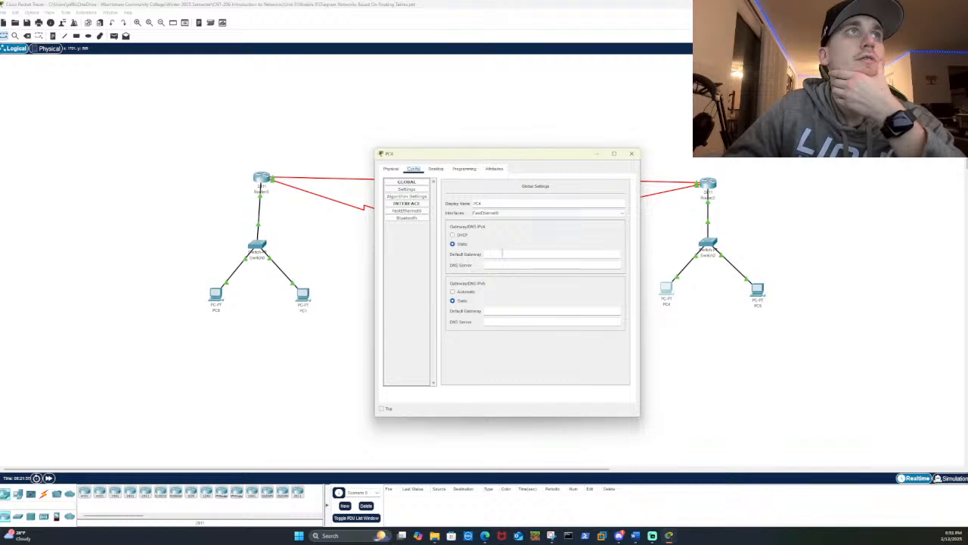
pyautogui.click(436, 168)
pyautogui.click(406, 198)
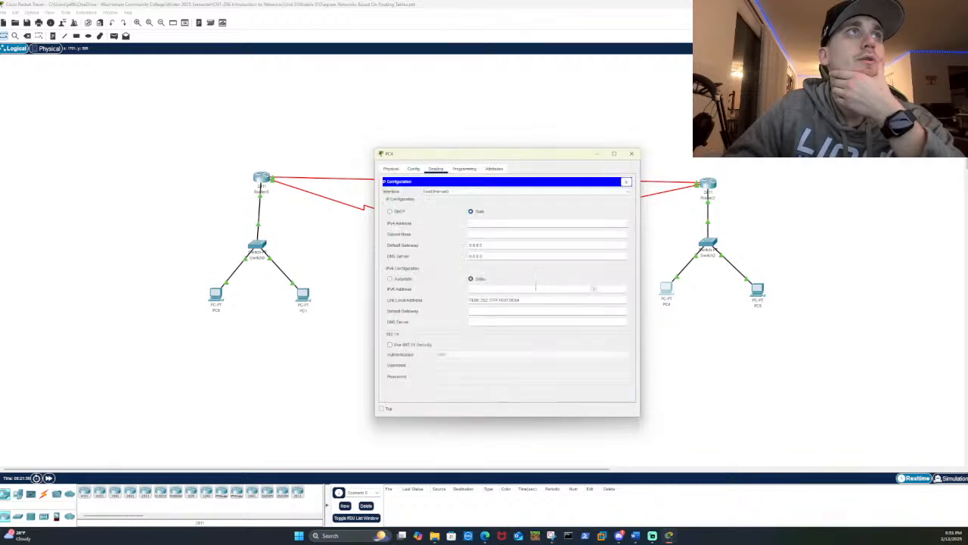
pyautogui.click(504, 221)
pyautogui.write('192.168.4.10')
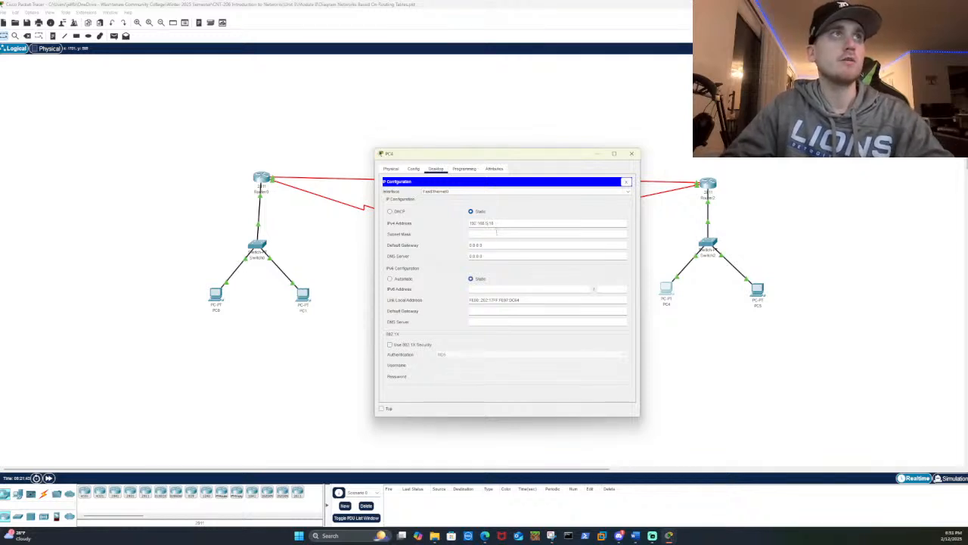
pyautogui.click(496, 232)
pyautogui.press('Tab')
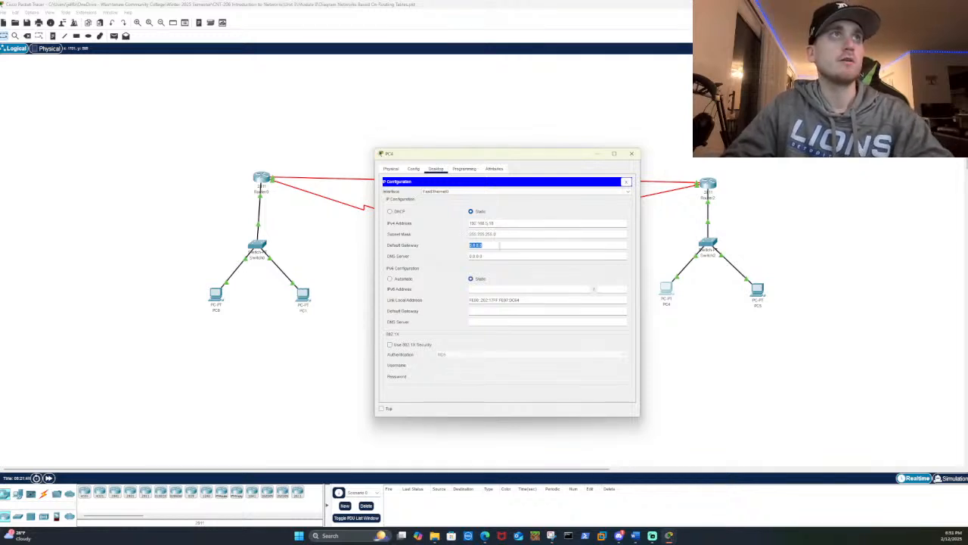
# Set PC4's default gateway to 192.168.5.1 and close the PC's window
pyautogui.write('192.168.4.1')
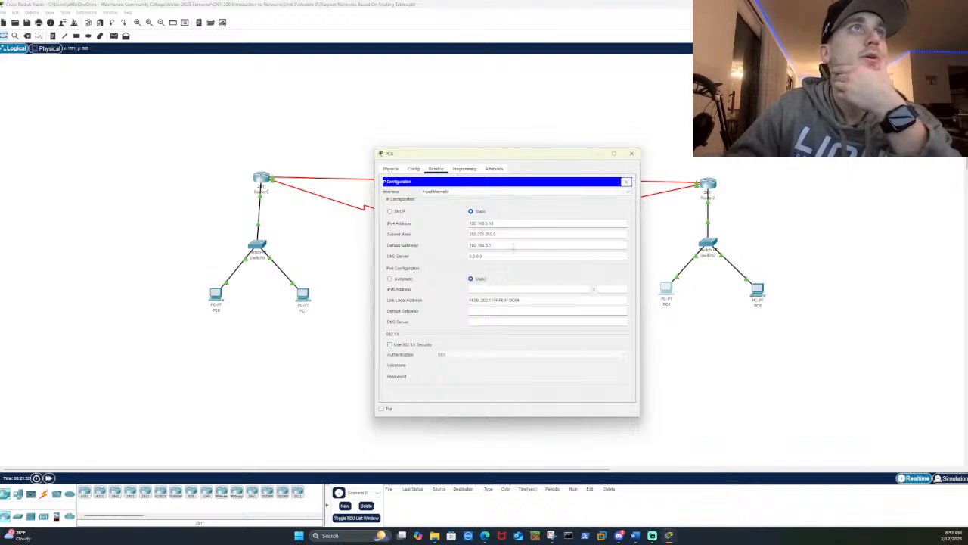
pyautogui.moveTo(513, 247); pyautogui.dragTo(448, 248)
pyautogui.tripleClick(509, 222)
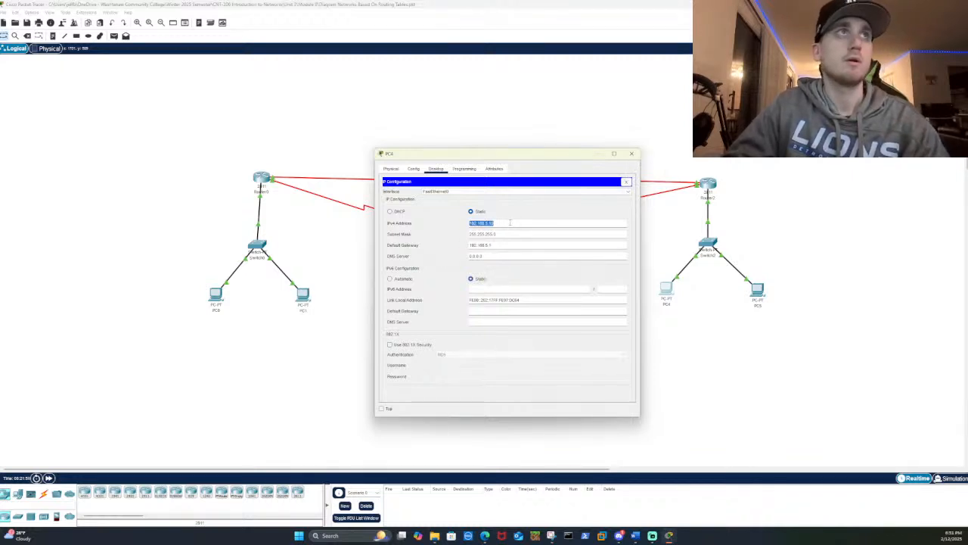
pyautogui.click(633, 154)
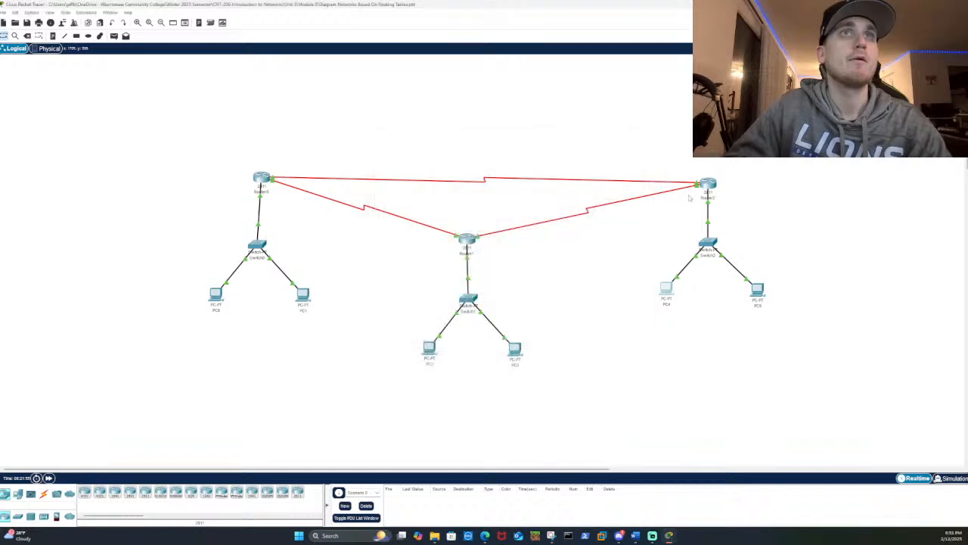
# In PC5's IP configuration, set the static IPv4 address to 192.168.6.10 with subnet mask 255.255.255.0
pyautogui.click(757, 290)
pyautogui.click(437, 169)
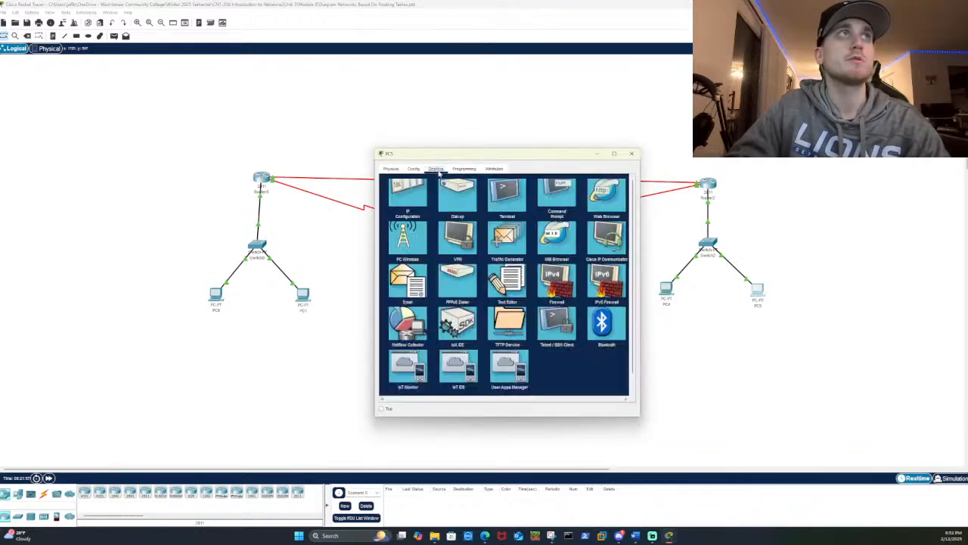
pyautogui.click(411, 198)
pyautogui.click(544, 223)
pyautogui.write('192.168.5.10')
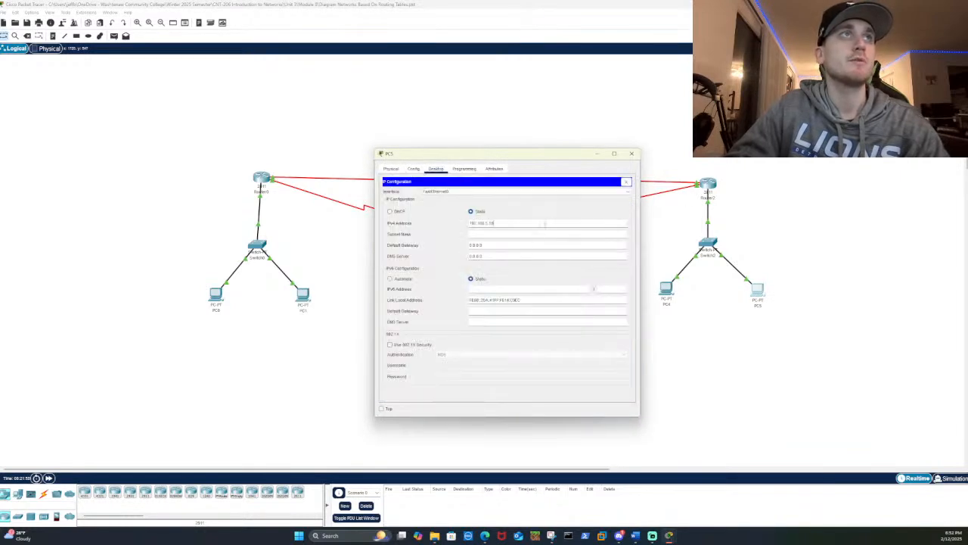
pyautogui.click(531, 235)
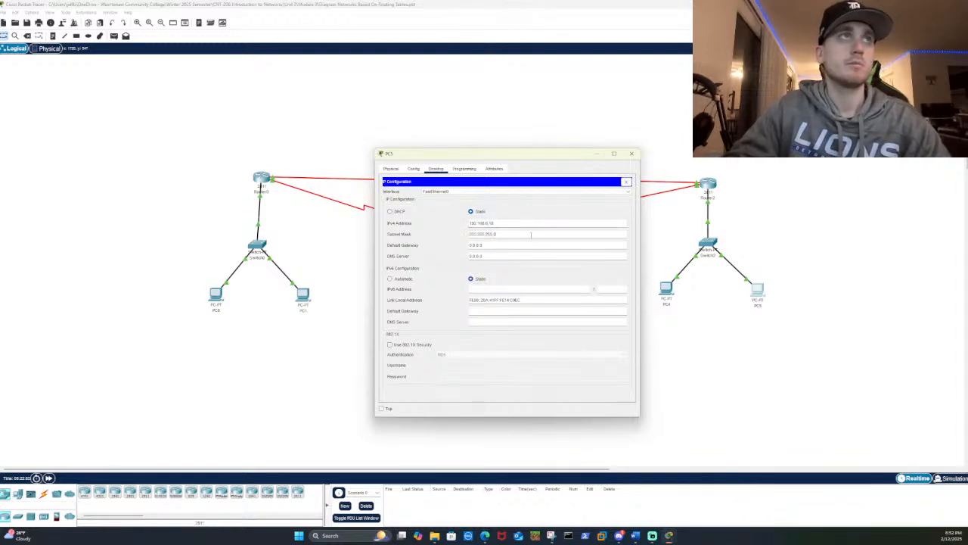
# Set PC5's default gateway to 192.168.6.1 by reusing its copied IPv4 address, and close the PC's window
pyautogui.doubleClick(527, 244)
pyautogui.click(517, 223)
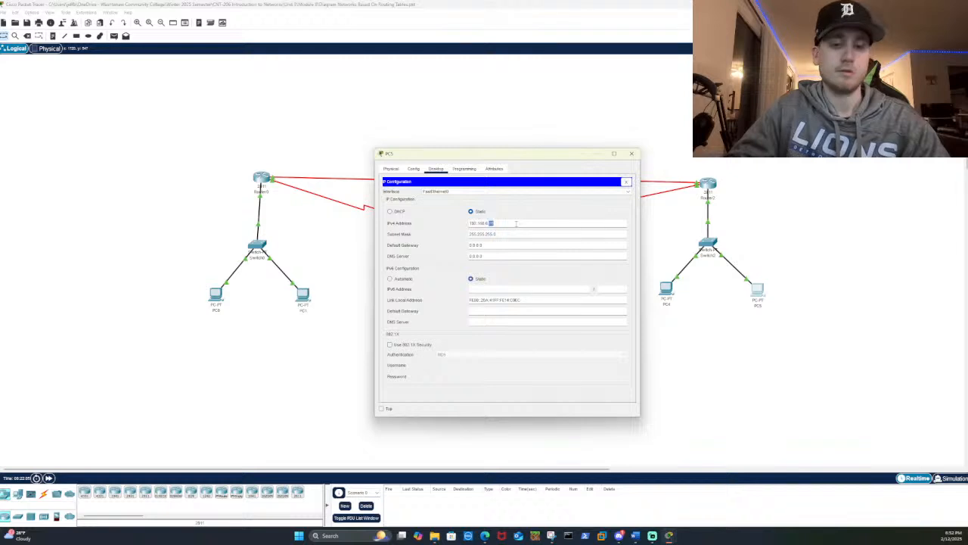
pyautogui.doubleClick(517, 224)
pyautogui.hotkey('ctrl', 'c')
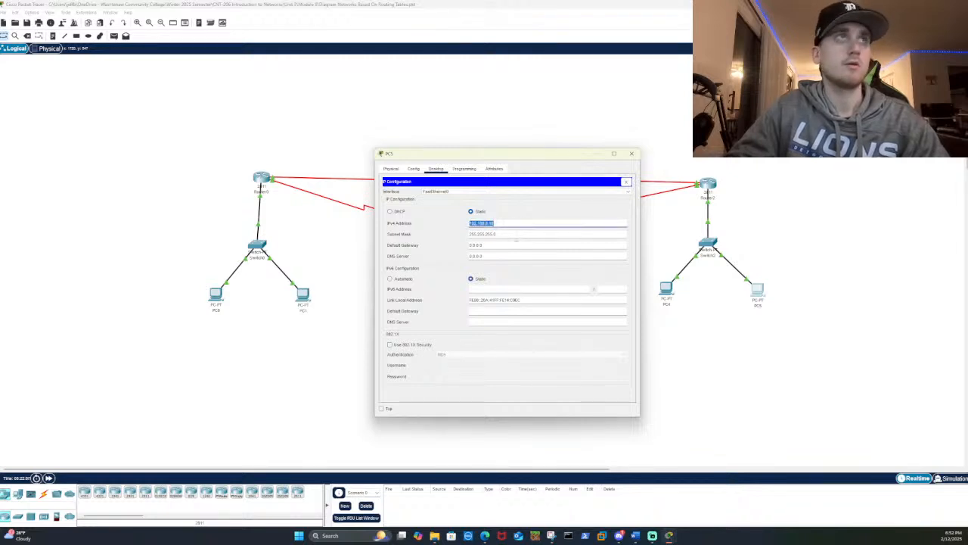
pyautogui.doubleClick(517, 245)
pyautogui.hotkey('ctrl', 'v')
pyautogui.press('BackSpace')
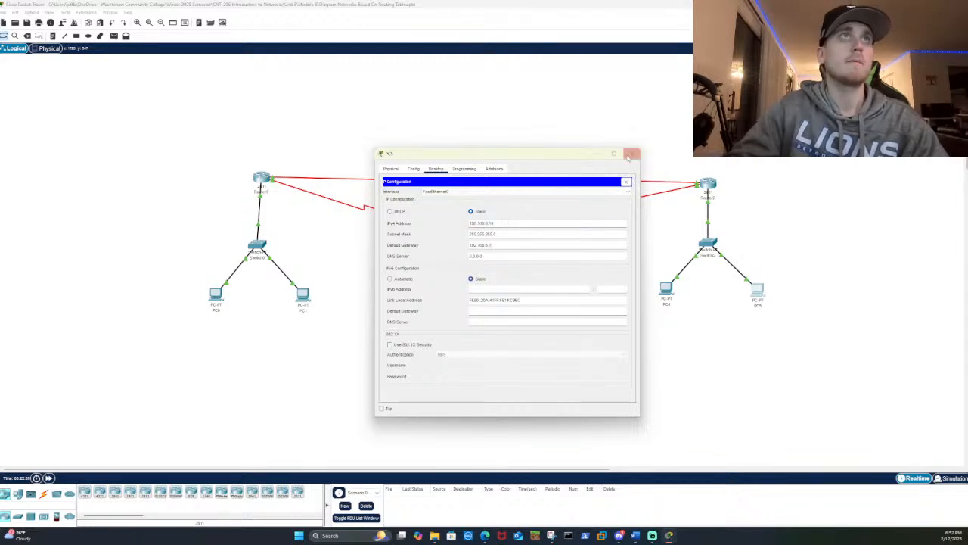
pyautogui.click(631, 154)
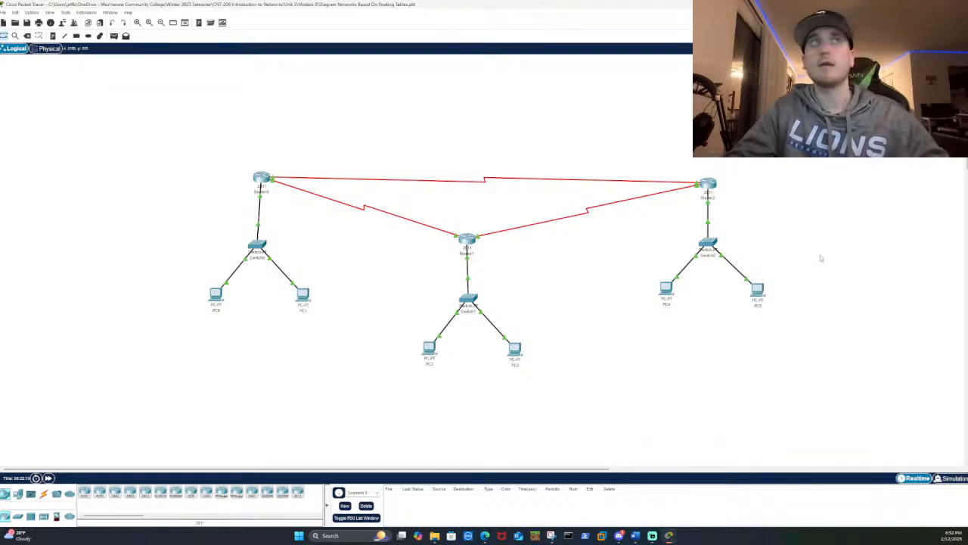
# Save the network file and open PC0's desktop applications
pyautogui.click(3, 12)
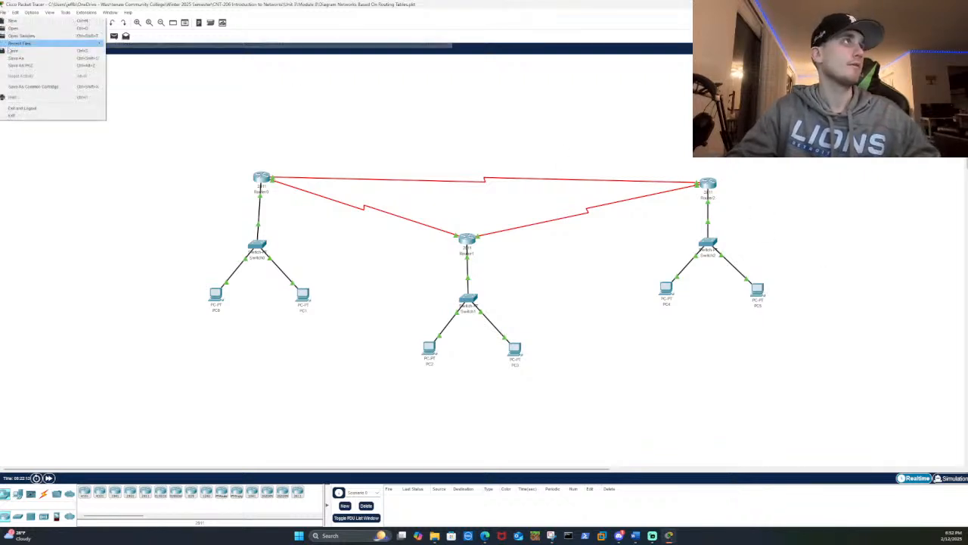
pyautogui.click(14, 50)
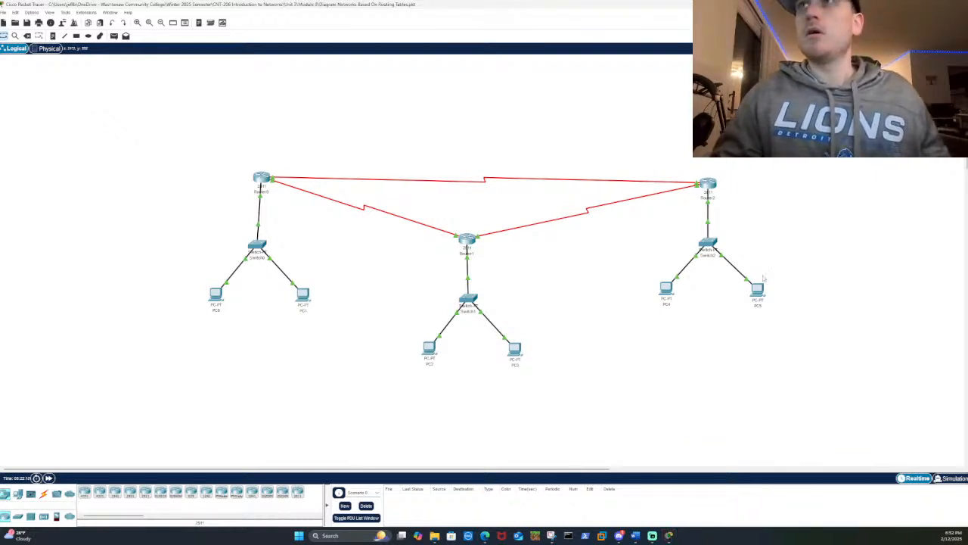
pyautogui.click(217, 294)
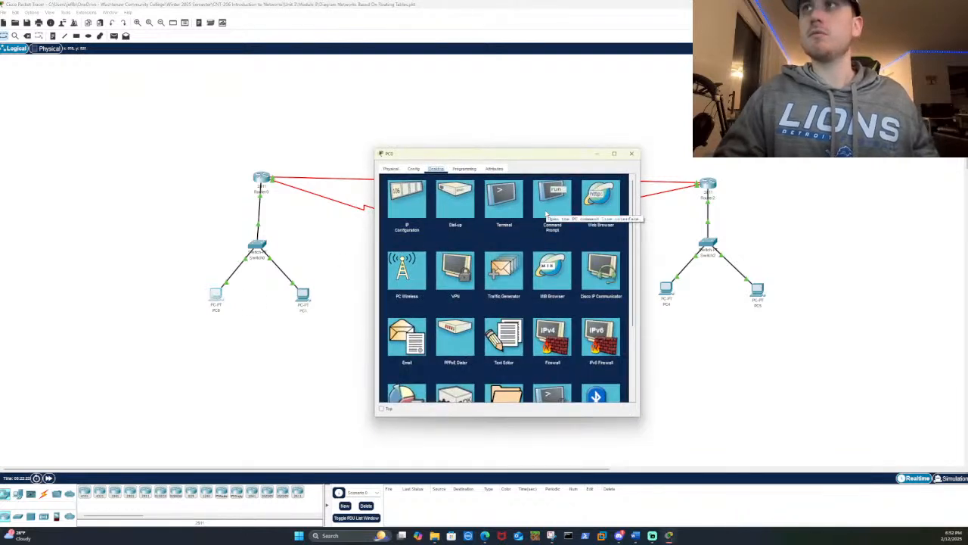
pyautogui.click(511, 214)
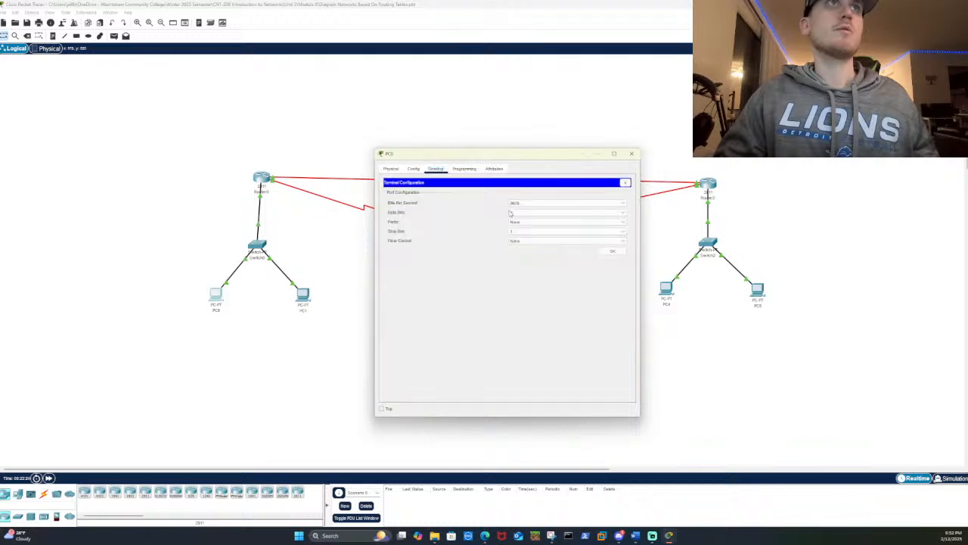
pyautogui.click(620, 252)
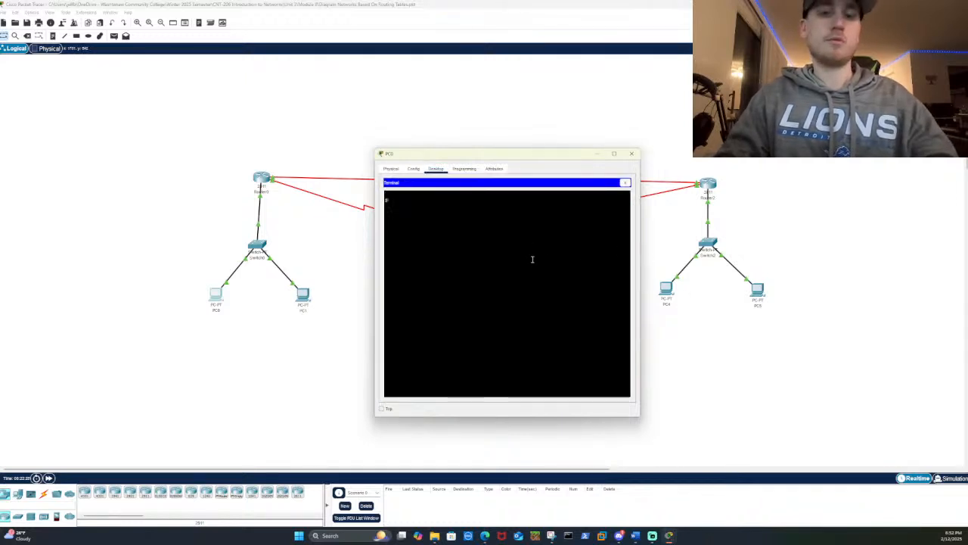
pyautogui.write('ping')
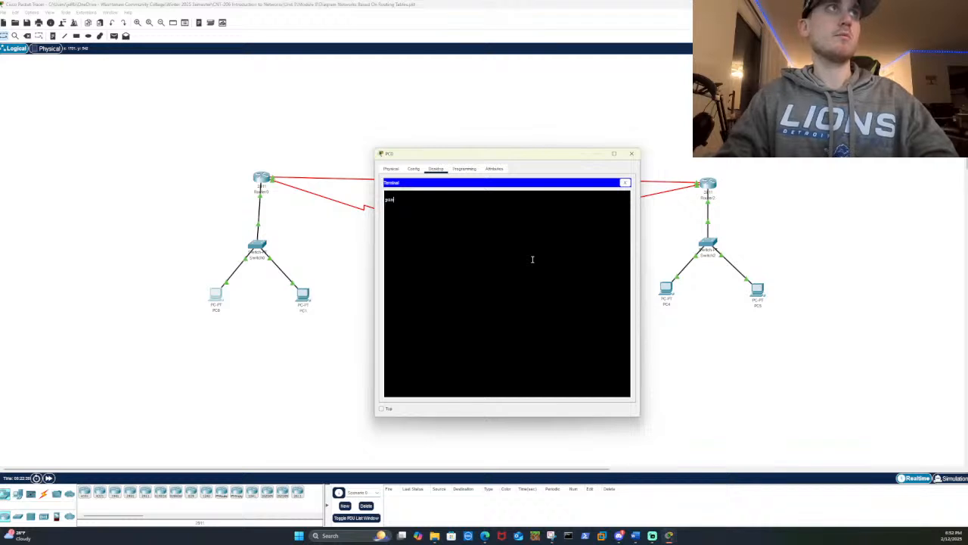
pyautogui.press('BackSpace')
pyautogui.press('BackSpace')
pyautogui.press('BackSpace')
pyautogui.press('BackSpace')
pyautogui.click(624, 183)
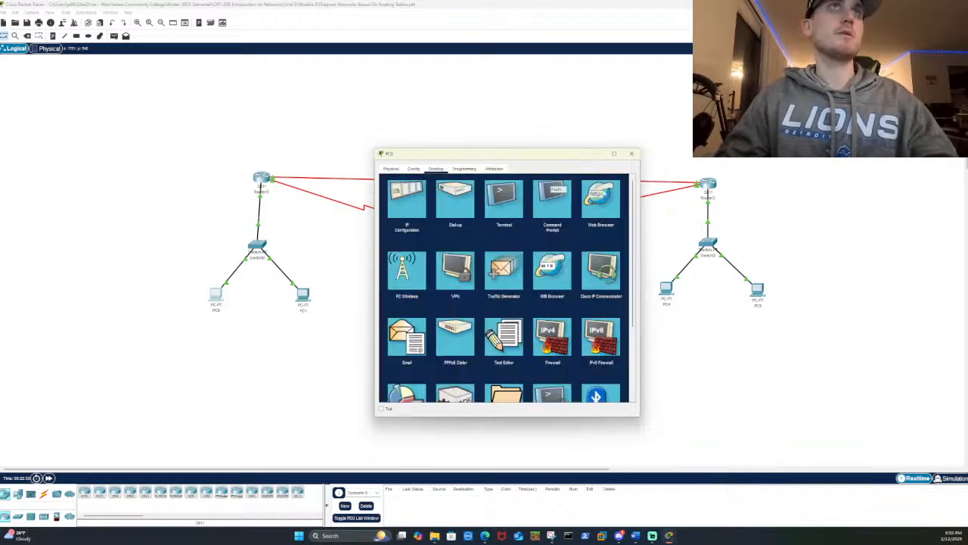
# From PC0's command prompt, ping the gateway address 192.168.1.1 to test connectivity to its router
pyautogui.click(544, 199)
pyautogui.press('Return')
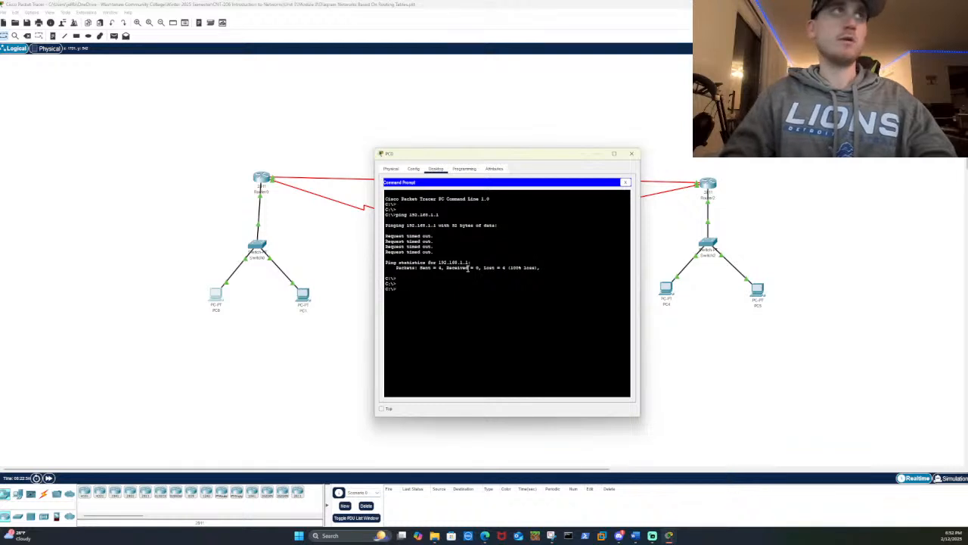
pyautogui.press('Return')
pyautogui.write('ping ')
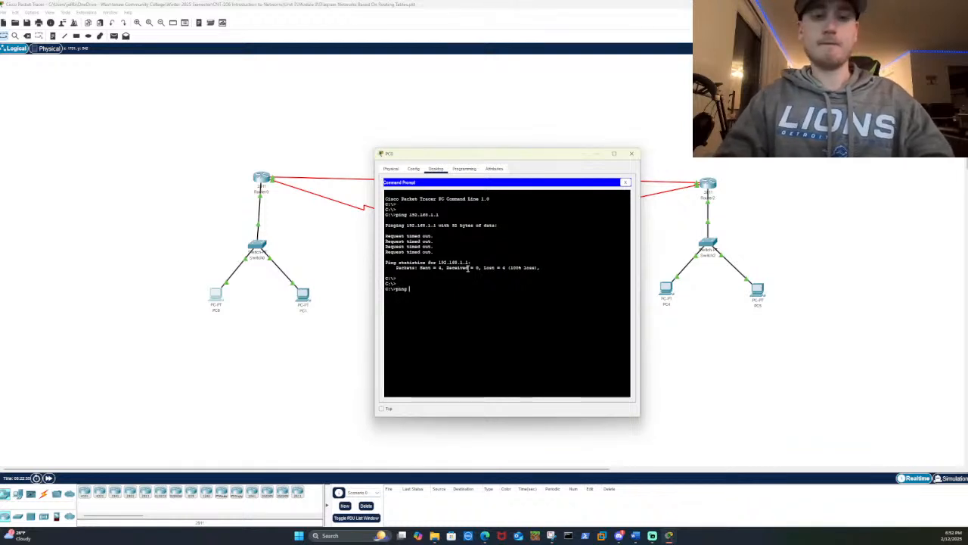
pyautogui.write('19')
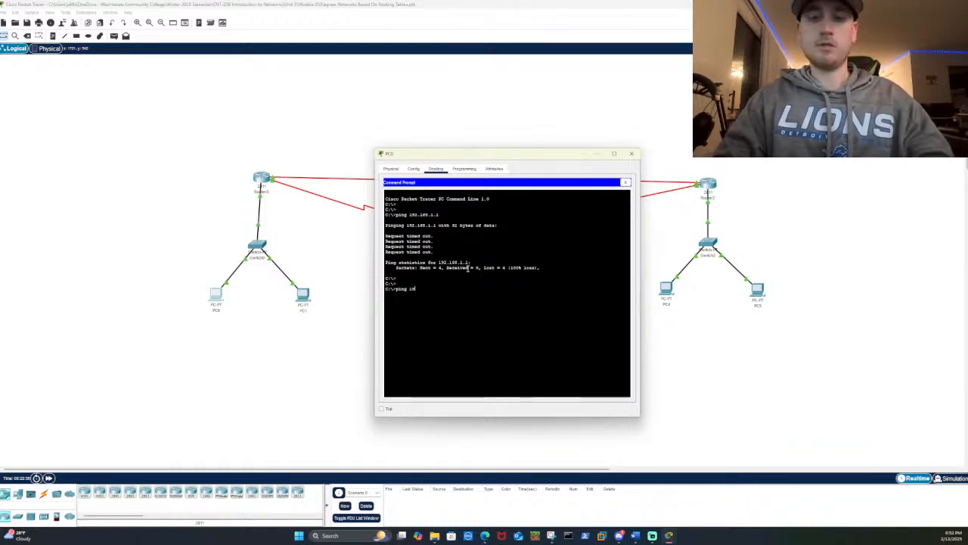
pyautogui.write('2.168.1.1')
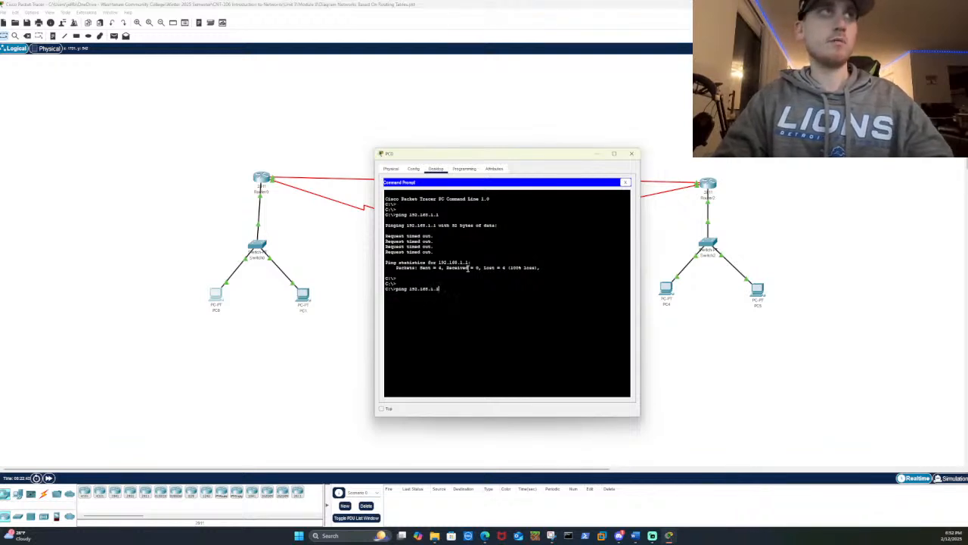
pyautogui.press('Return')
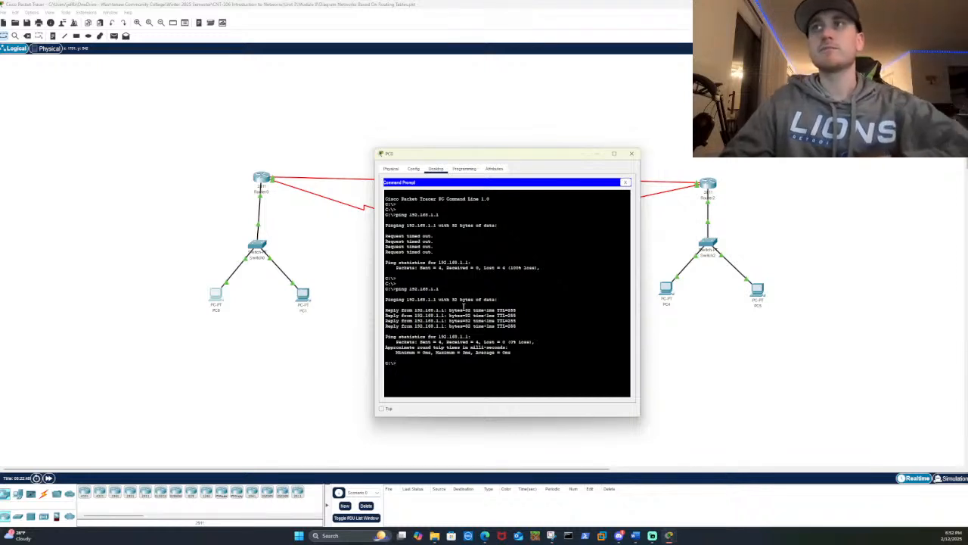
# Ping 192.168.3.1 from PC0 and move its window aside to uncover the topology's left and middle networks
pyautogui.write('ping ')
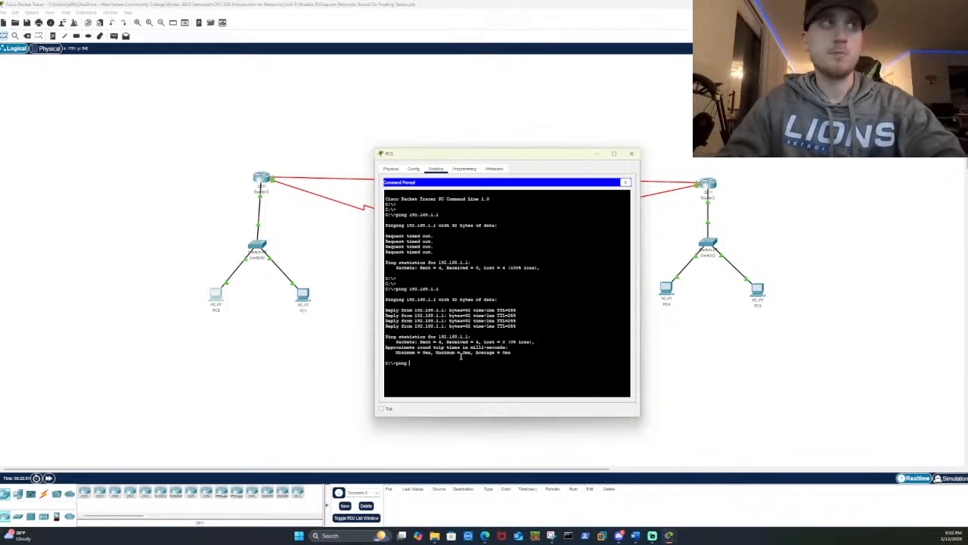
pyautogui.write('192')
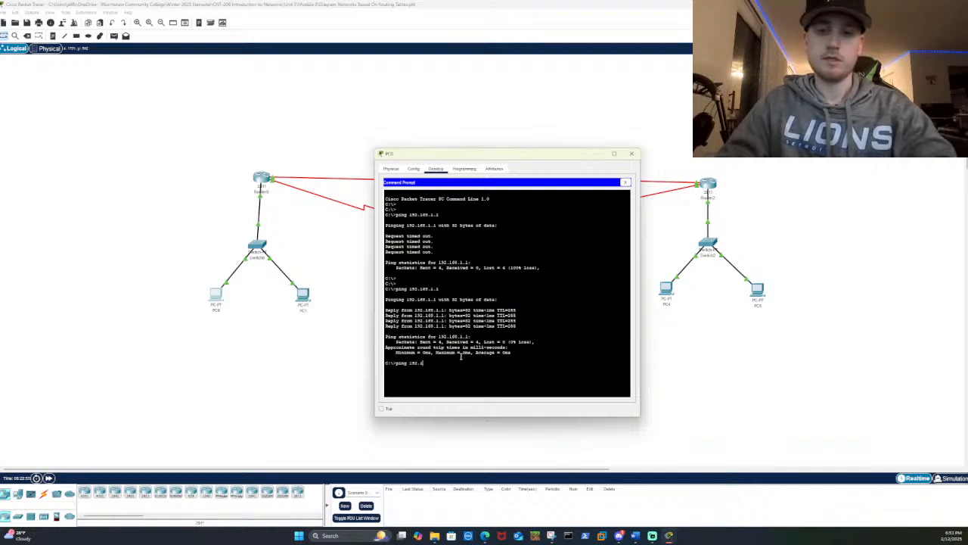
pyautogui.write('.168')
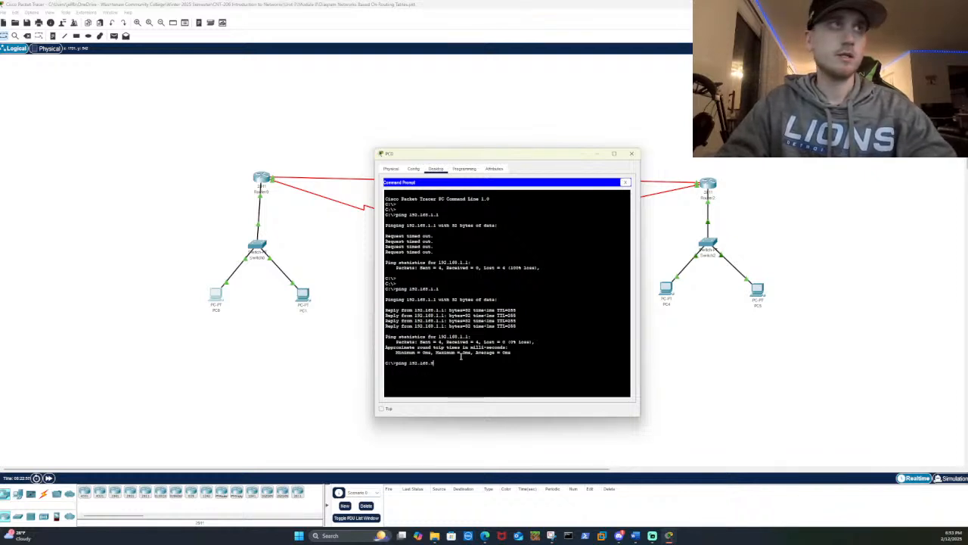
pyautogui.write('.3.1')
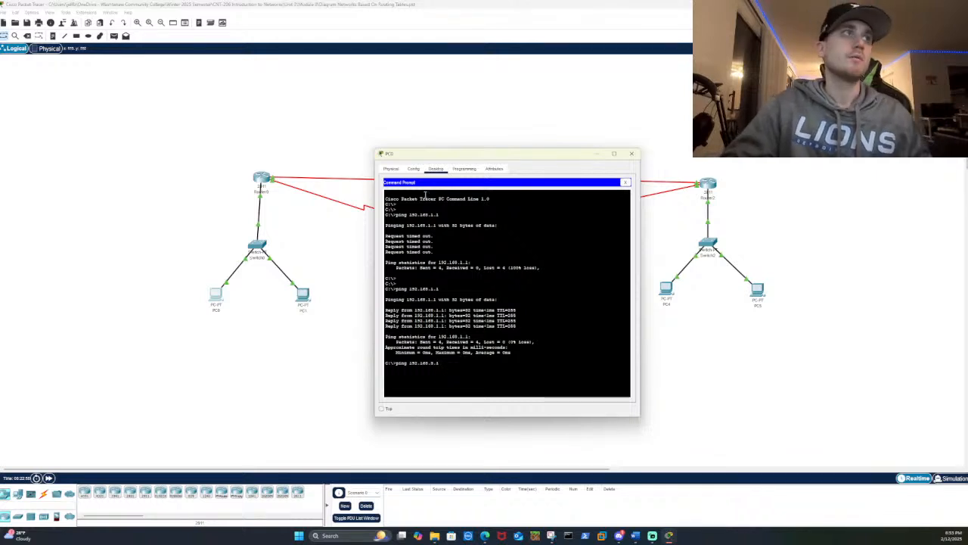
pyautogui.moveTo(446, 155); pyautogui.dragTo(594, 143)
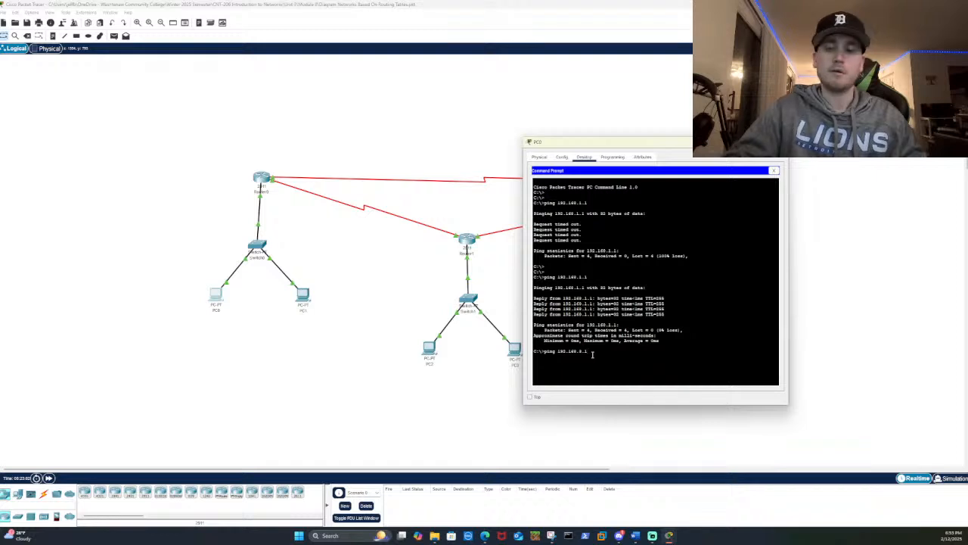
pyautogui.press('Return')
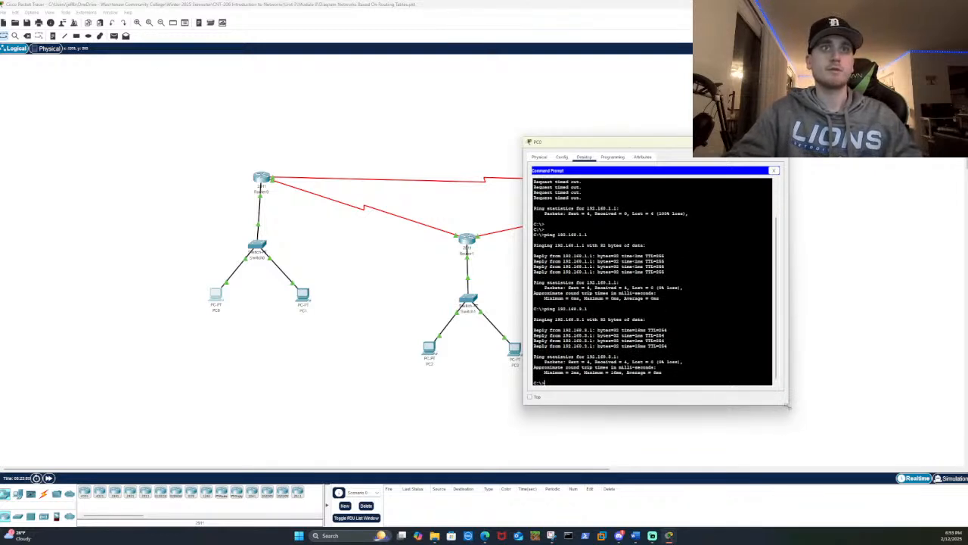
# Ping 192.168.5.1 from PC0's command prompt, enlarging its window and moving it to uncover the topology's outer networks
pyautogui.moveTo(787, 406); pyautogui.dragTo(800, 422)
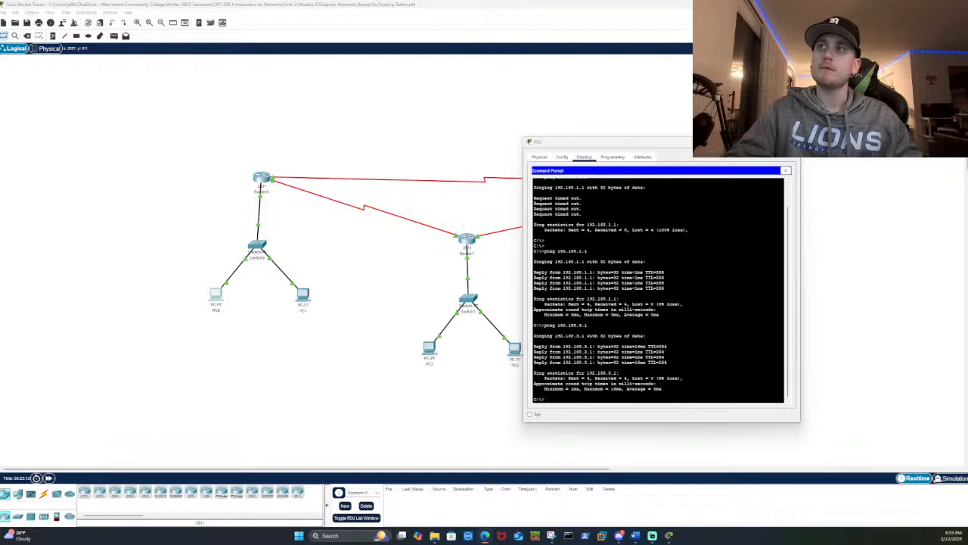
pyautogui.click(620, 397)
pyautogui.write('ping 1')
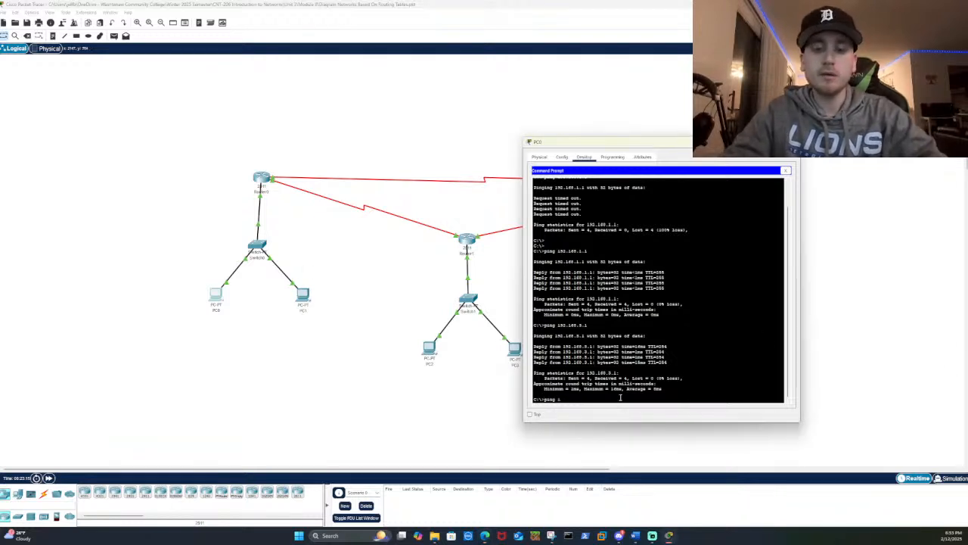
pyautogui.write('92.')
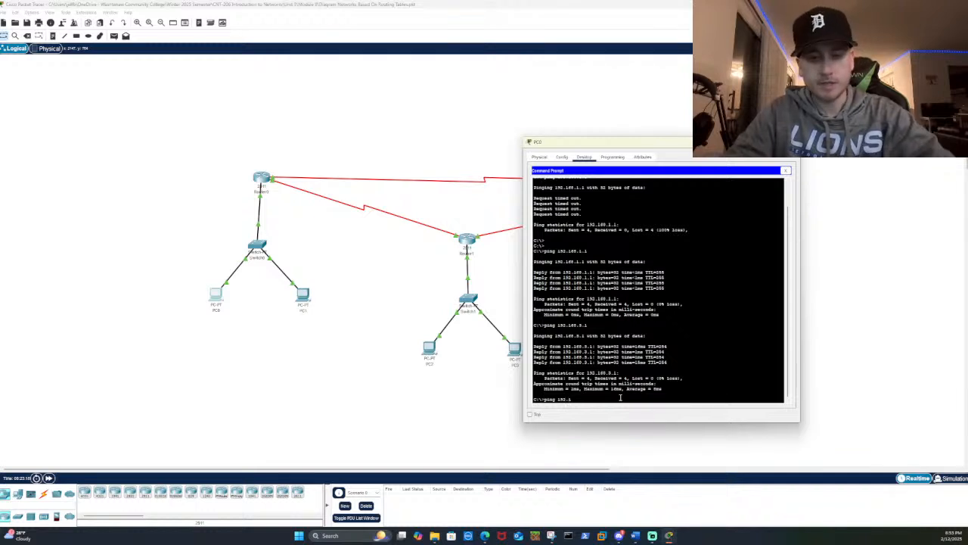
pyautogui.write('168.5.1')
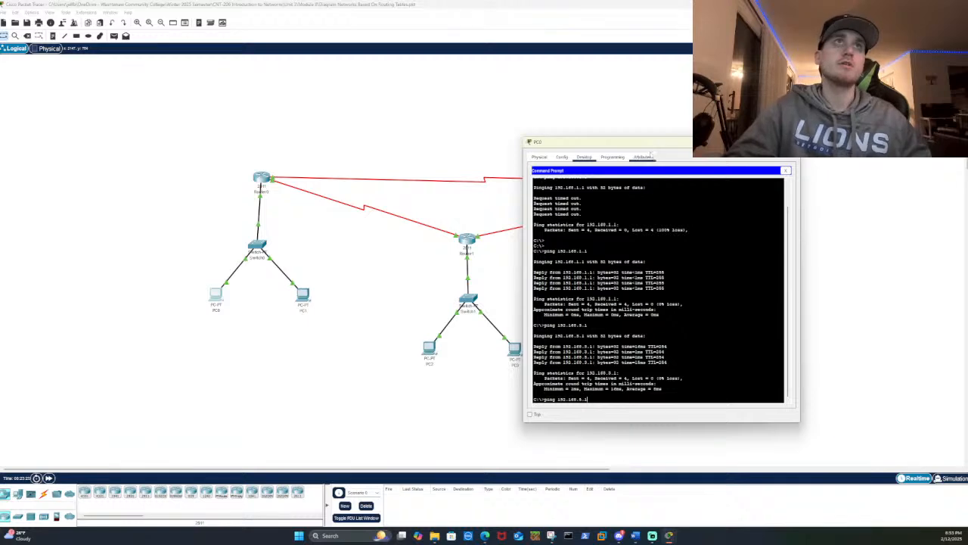
pyautogui.moveTo(655, 143); pyautogui.dragTo(428, 79)
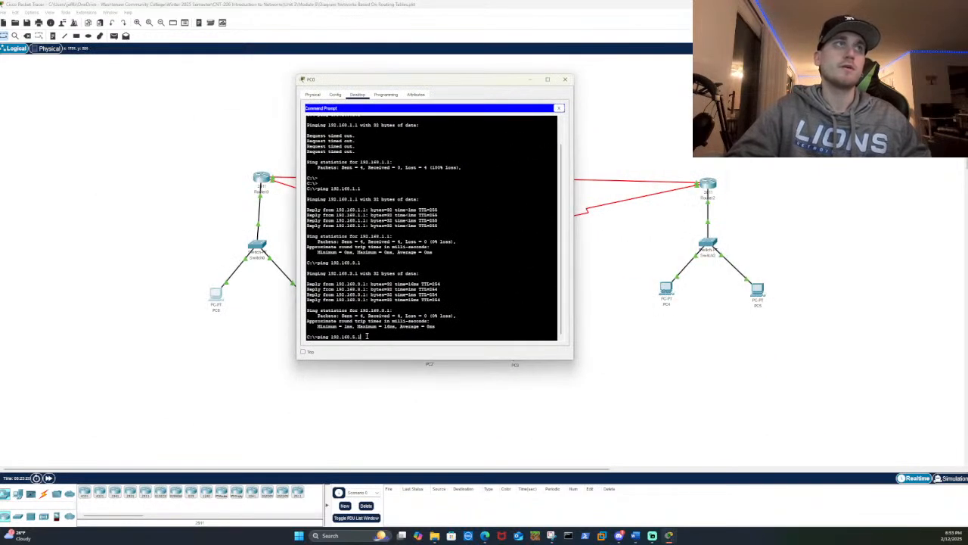
pyautogui.moveTo(418, 83); pyautogui.dragTo(492, 123)
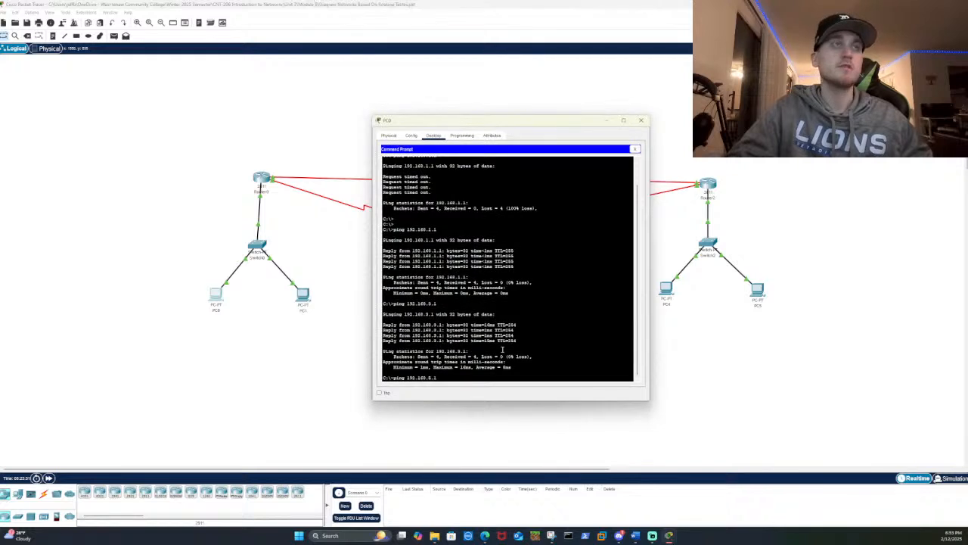
pyautogui.press('Return')
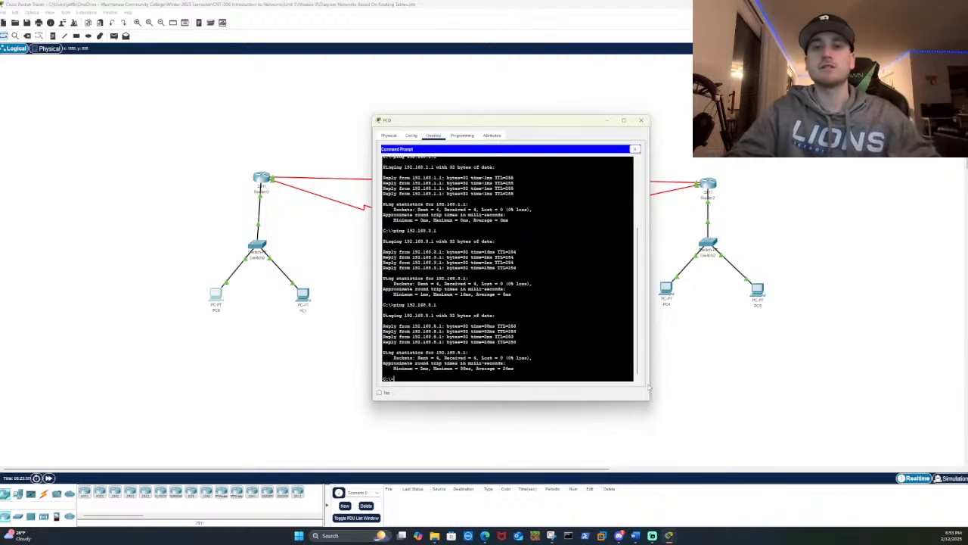
# Review the ping results in PC0's command prompt at full-screen and normal size, and close the PC's window
pyautogui.click(623, 119)
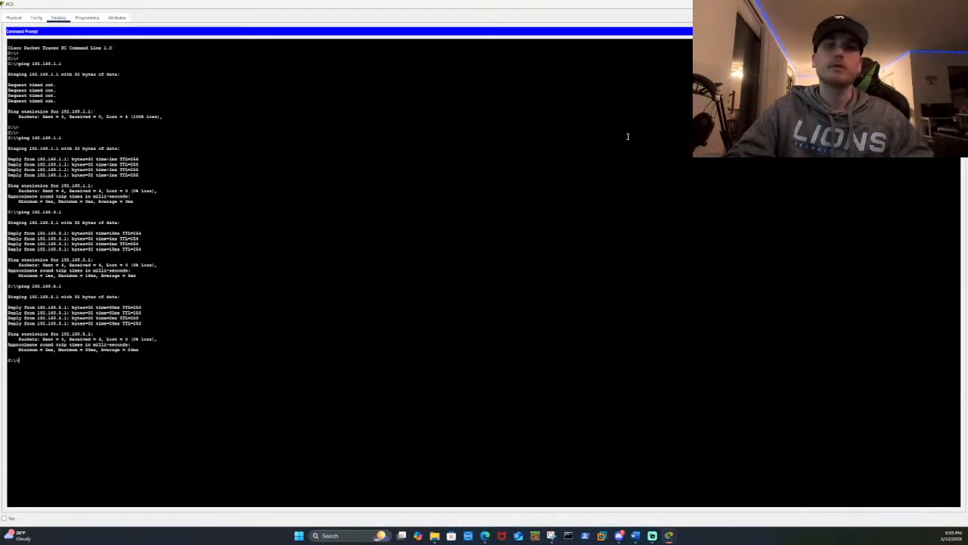
pyautogui.click(942, 5)
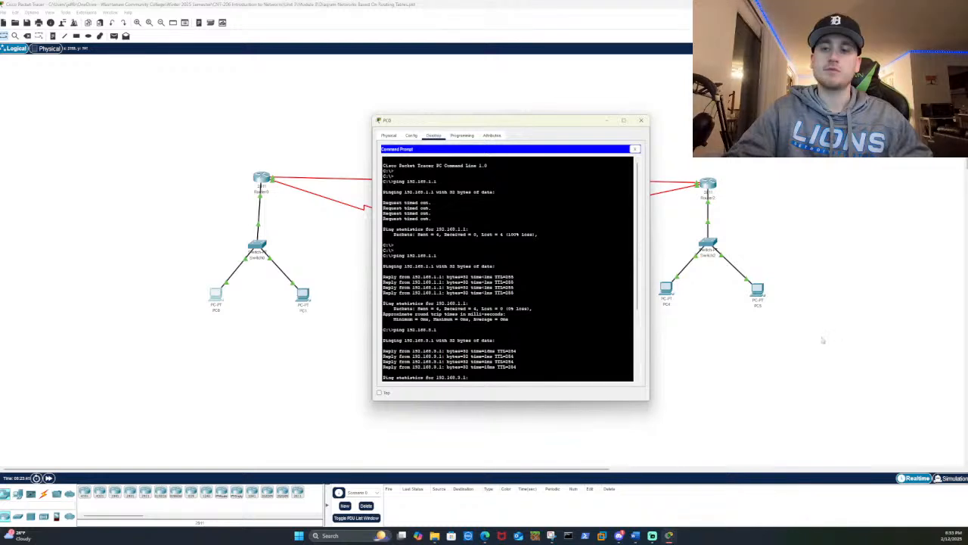
pyautogui.scroll(-5, 590, 267)
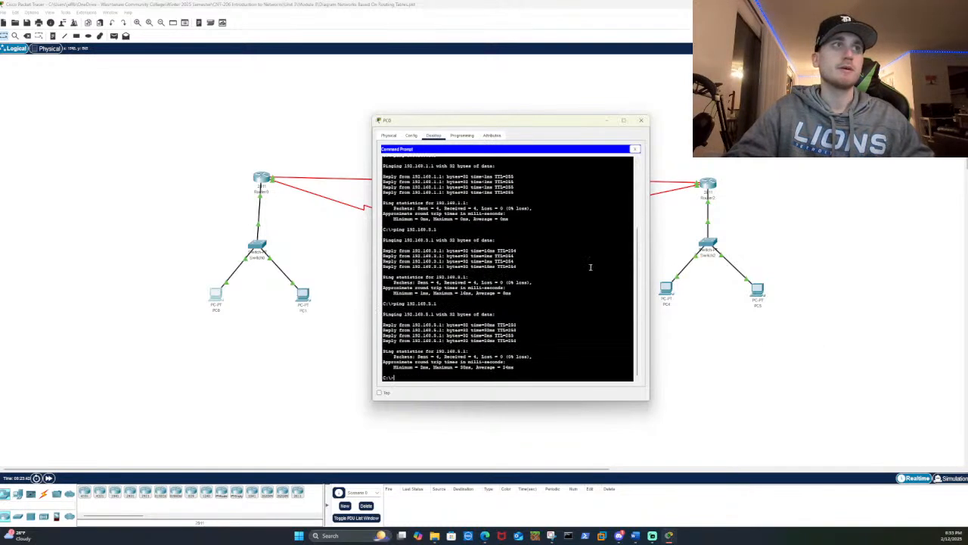
pyautogui.click(640, 120)
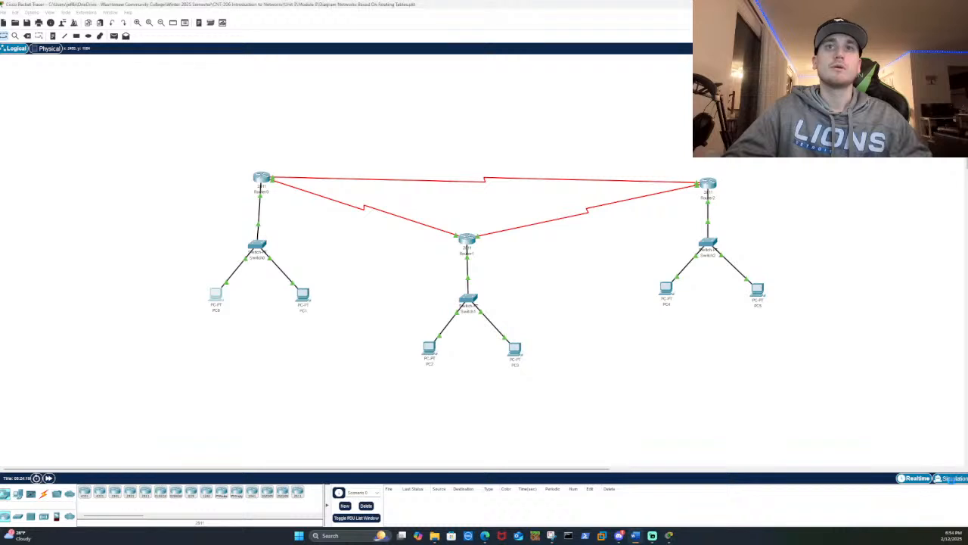
# Switch the network to simulation mode, and briefly play and reset the simulation
pyautogui.click(947, 477)
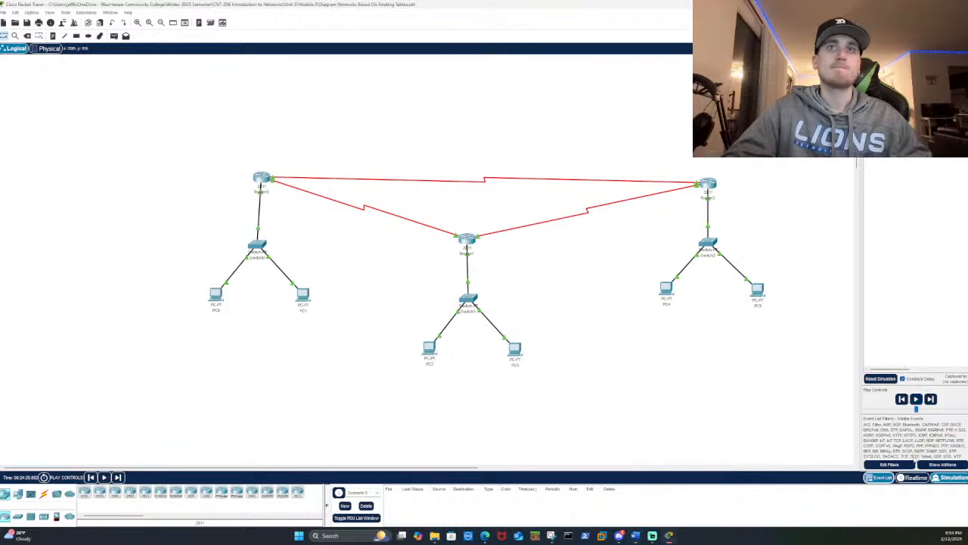
pyautogui.click(915, 399)
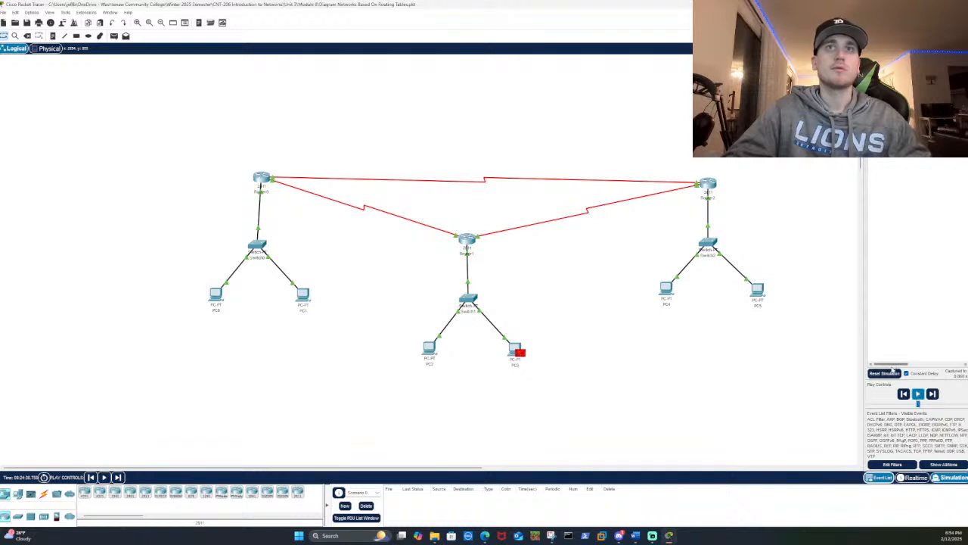
pyautogui.click(883, 373)
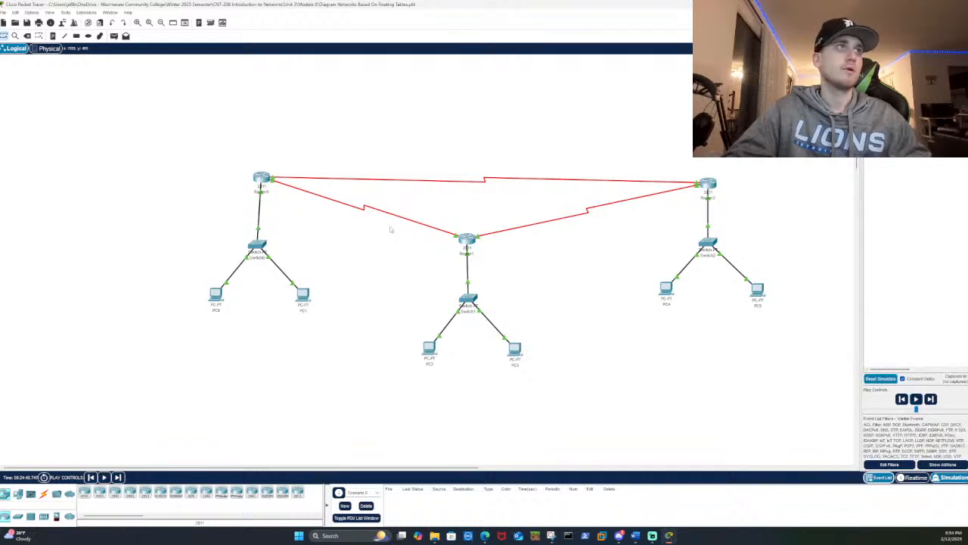
# Examine the physical workspace's floor plan with the main wiring closet and PCs, and return to the logical workspace
pyautogui.click(48, 48)
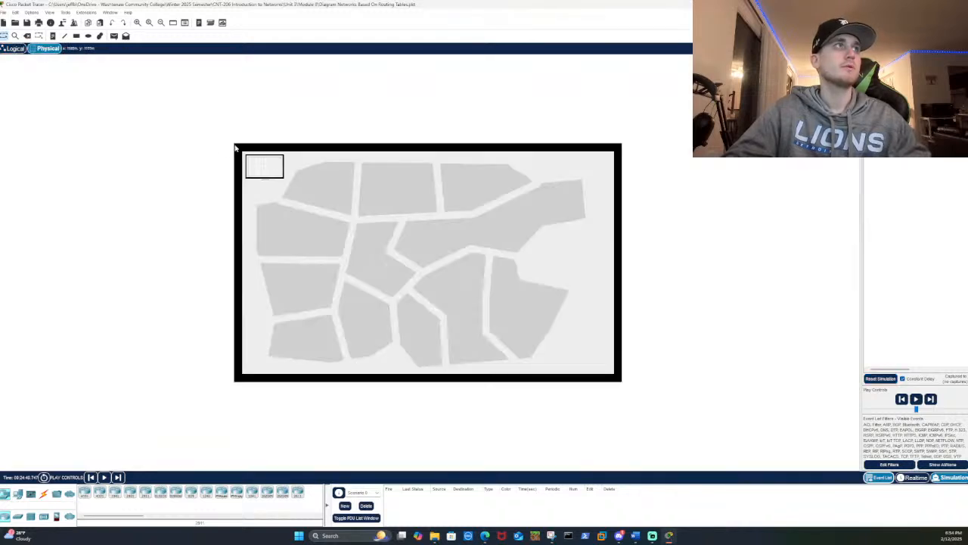
pyautogui.click(266, 172)
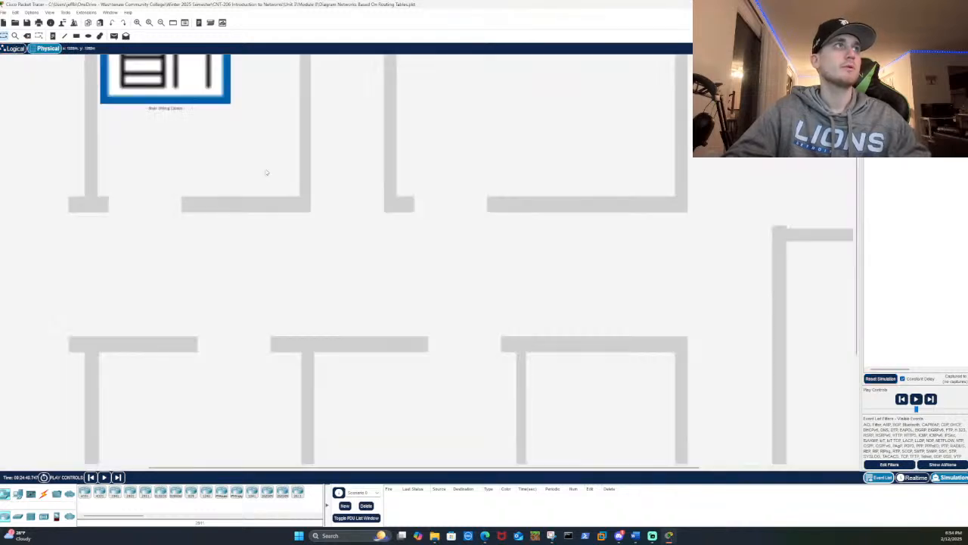
pyautogui.scroll(3, 216, 187)
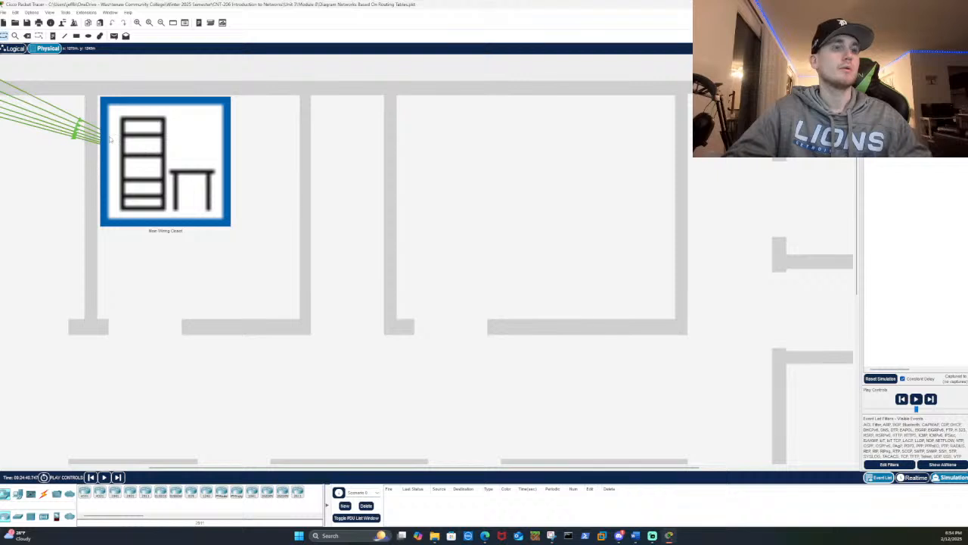
pyautogui.scroll(-3, 131, 151)
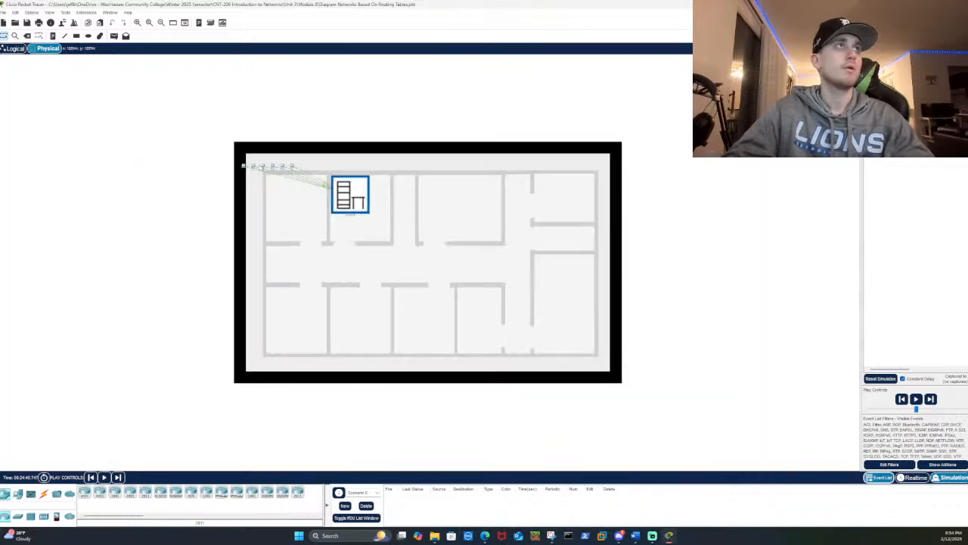
pyautogui.scroll(4, 260, 167)
pyautogui.scroll(-3, 400, 233)
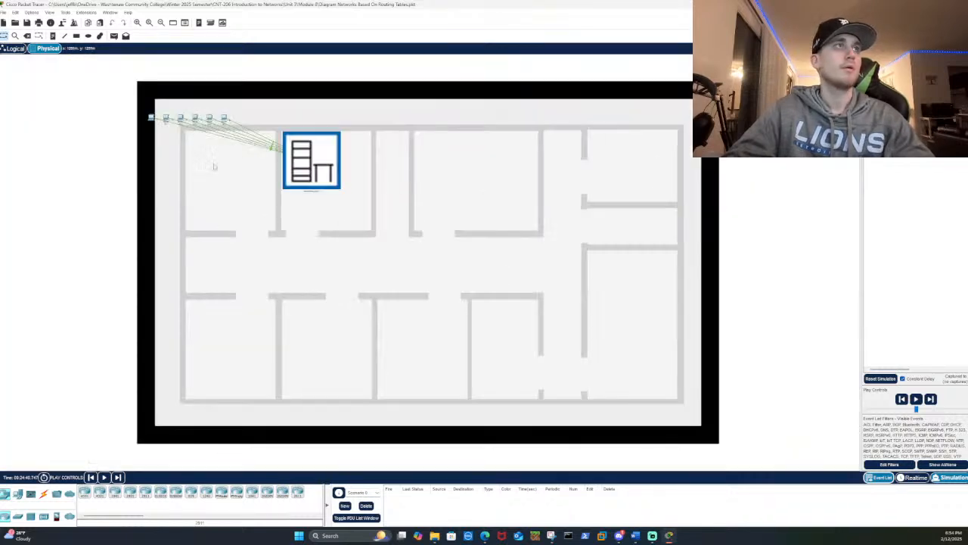
pyautogui.moveTo(182, 123)
pyautogui.mouseDown()
pyautogui.moveTo(227, 173)
pyautogui.moveTo(261, 193)
pyautogui.moveTo(302, 171)
pyautogui.moveTo(181, 119)
pyautogui.mouseUp()
pyautogui.click(17, 48)
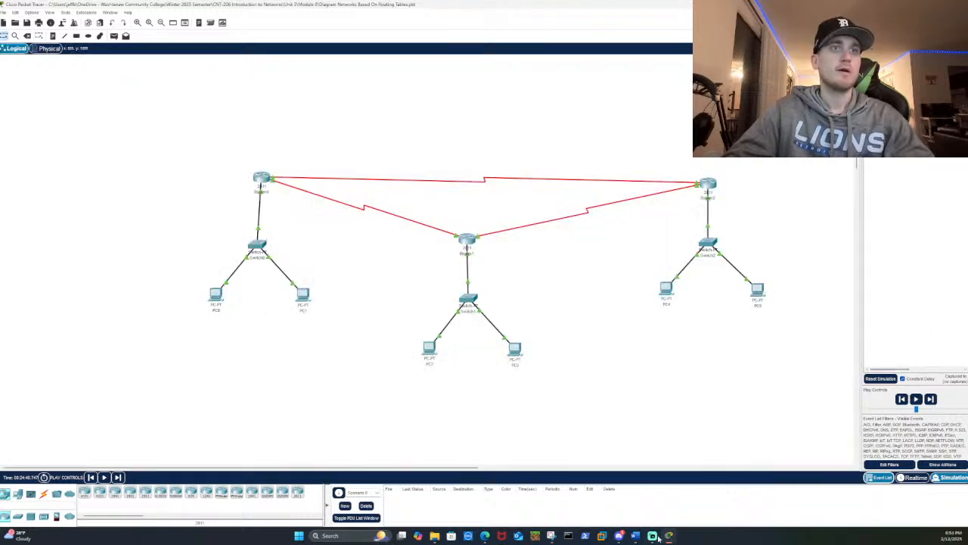
# Reopen PC0's command prompt and ping 192.168.6.1
pyautogui.click(216, 295)
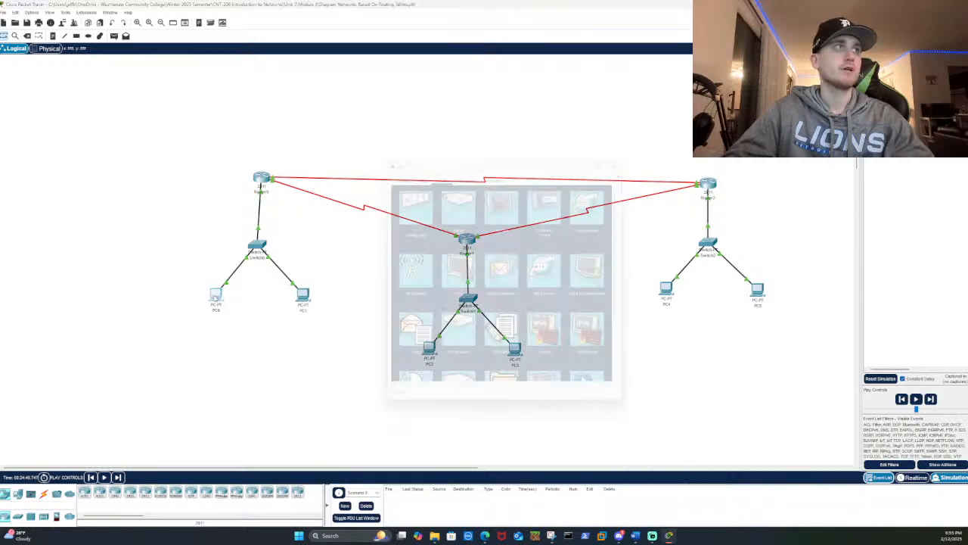
pyautogui.click(550, 201)
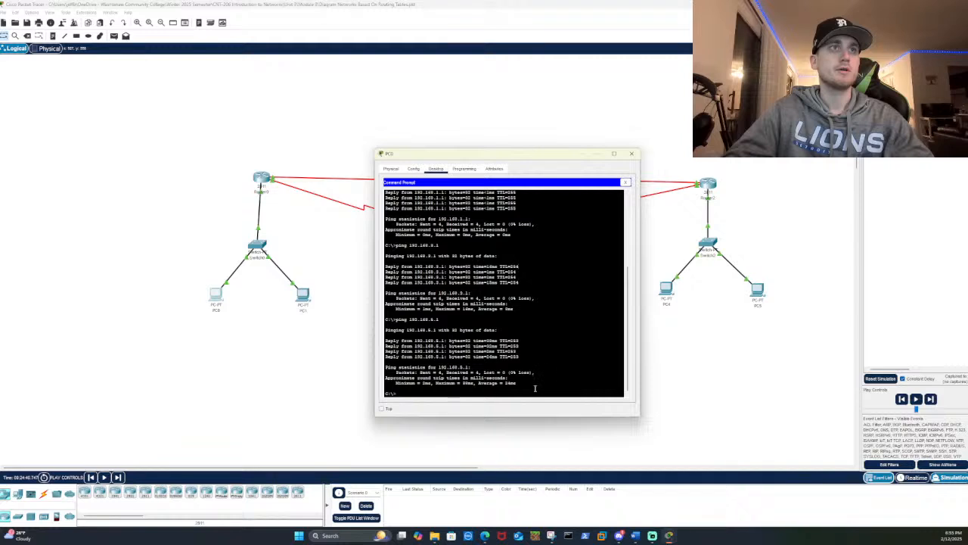
pyautogui.write('ping ')
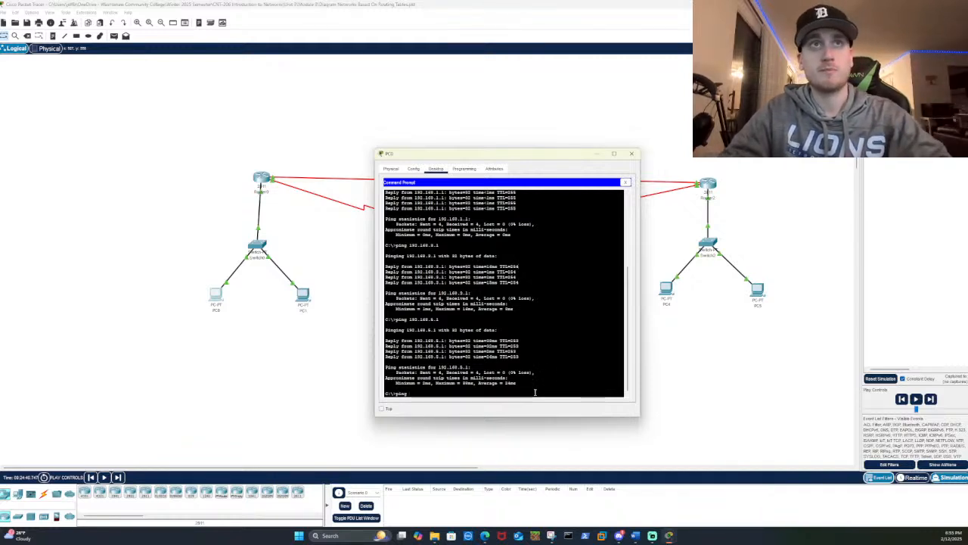
pyautogui.write('192.')
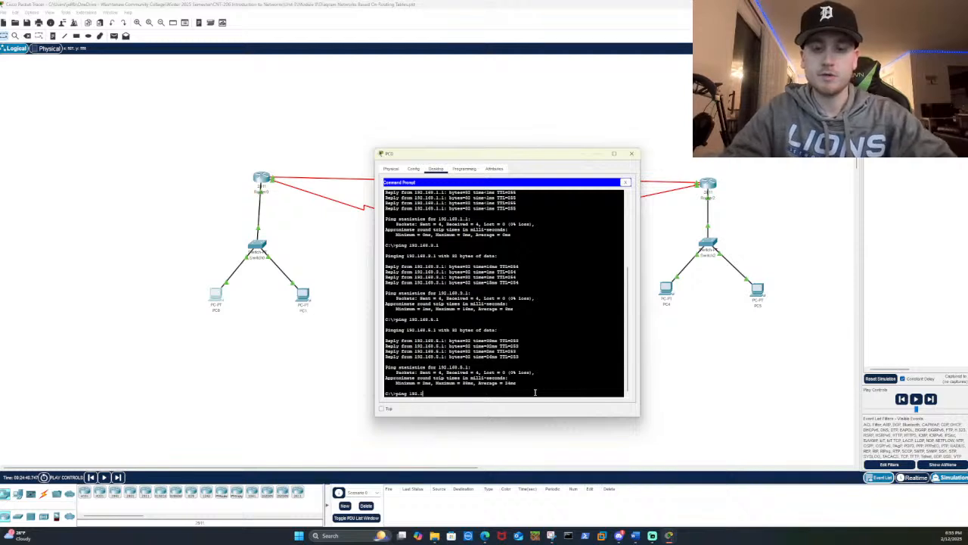
pyautogui.write('168')
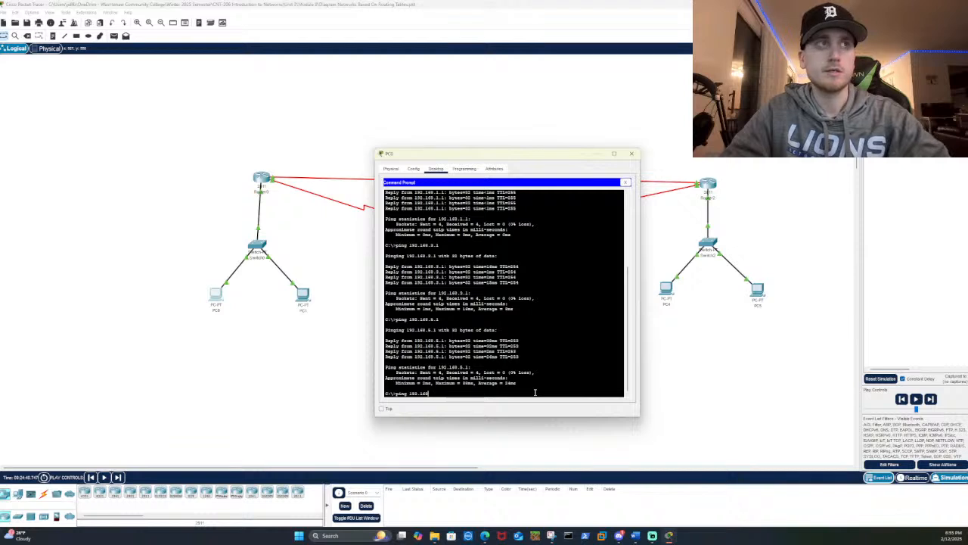
pyautogui.write('.6.1')
pyautogui.press('Return')
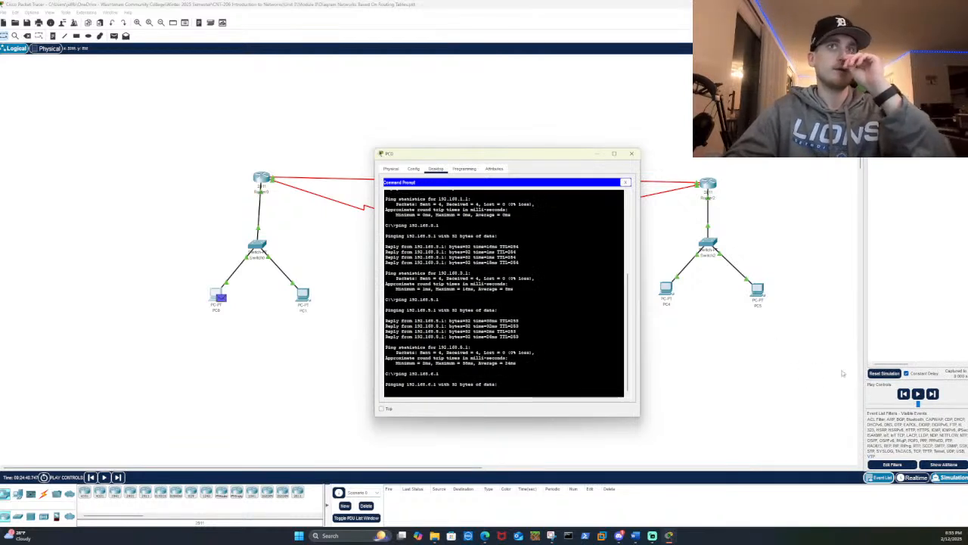
# Play the simulation to carry the ping's packets, check the replies on PC0, and reset the simulation after closing the PC's window
pyautogui.click(918, 393)
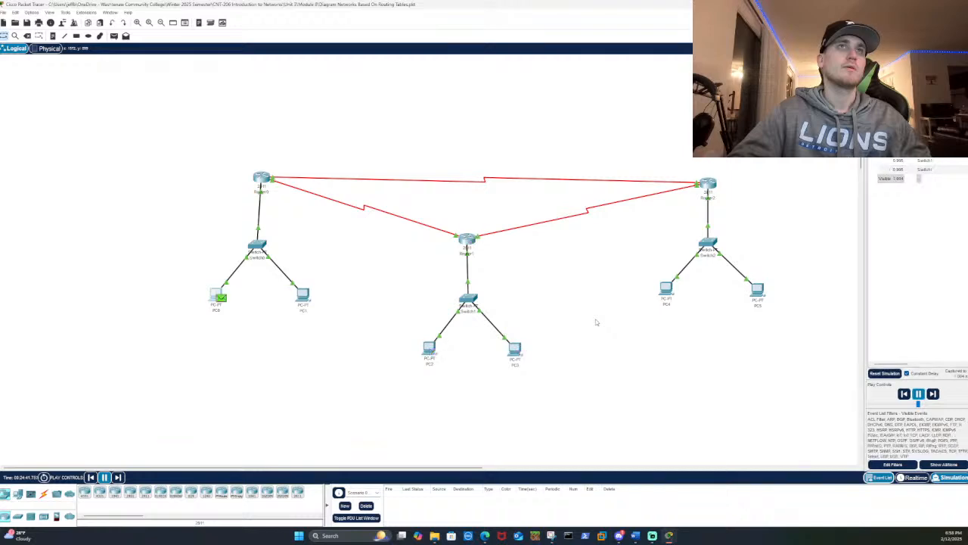
pyautogui.moveTo(670, 538)
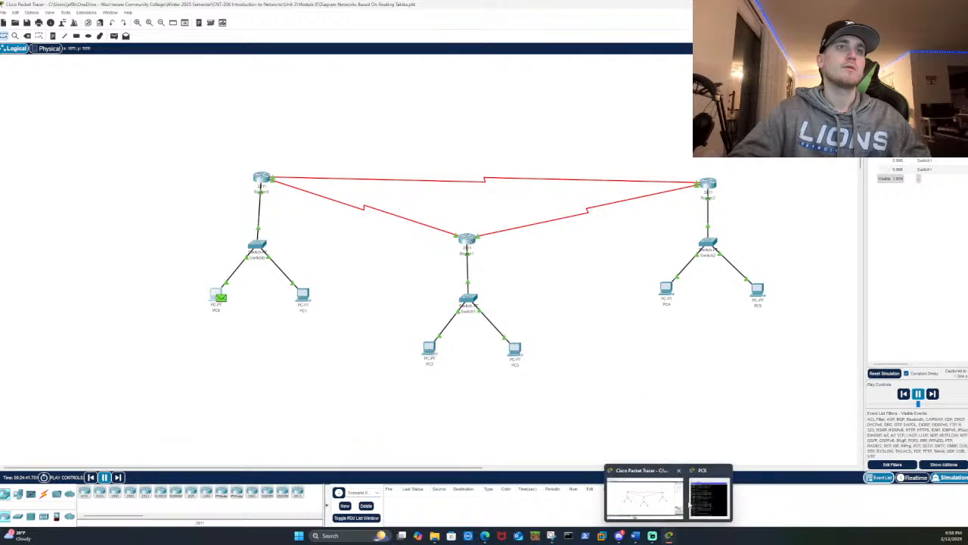
pyautogui.click(694, 505)
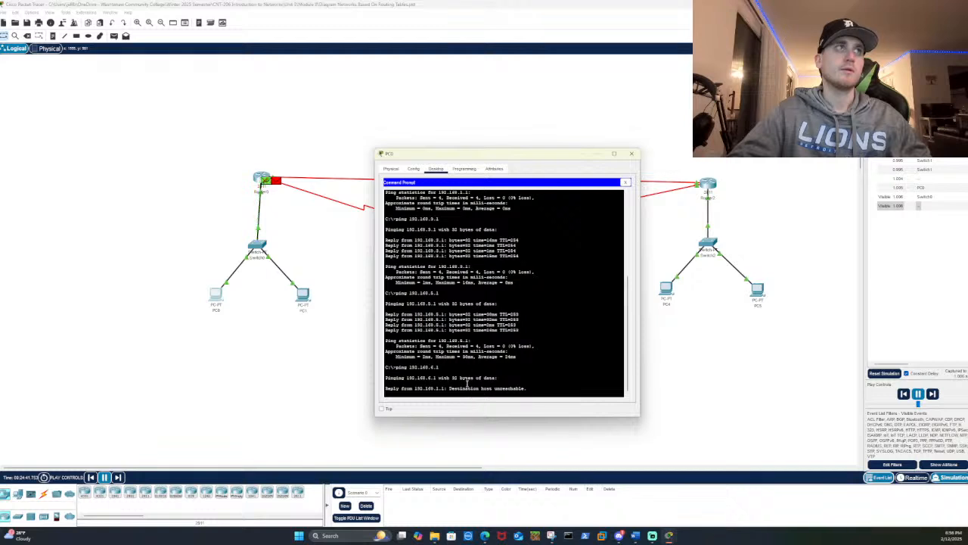
pyautogui.click(631, 153)
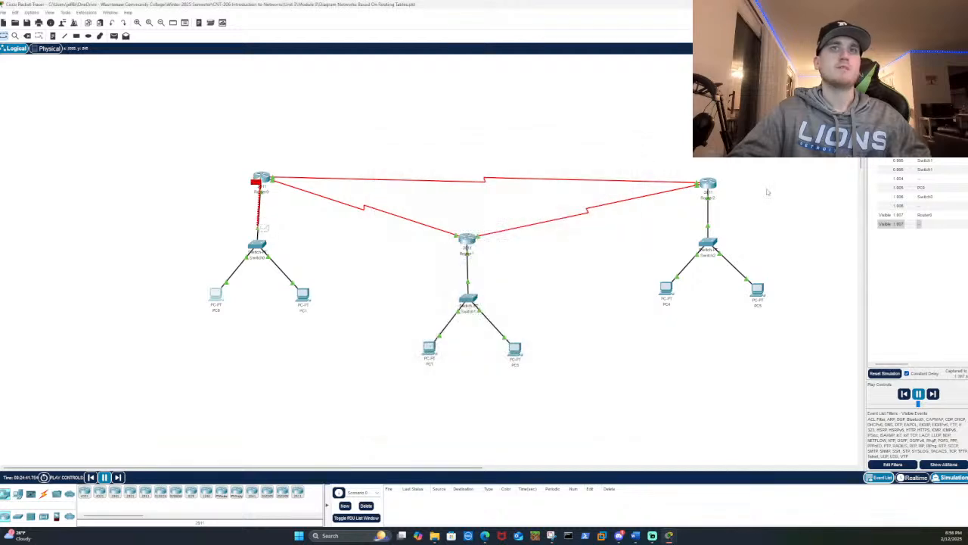
pyautogui.click(889, 373)
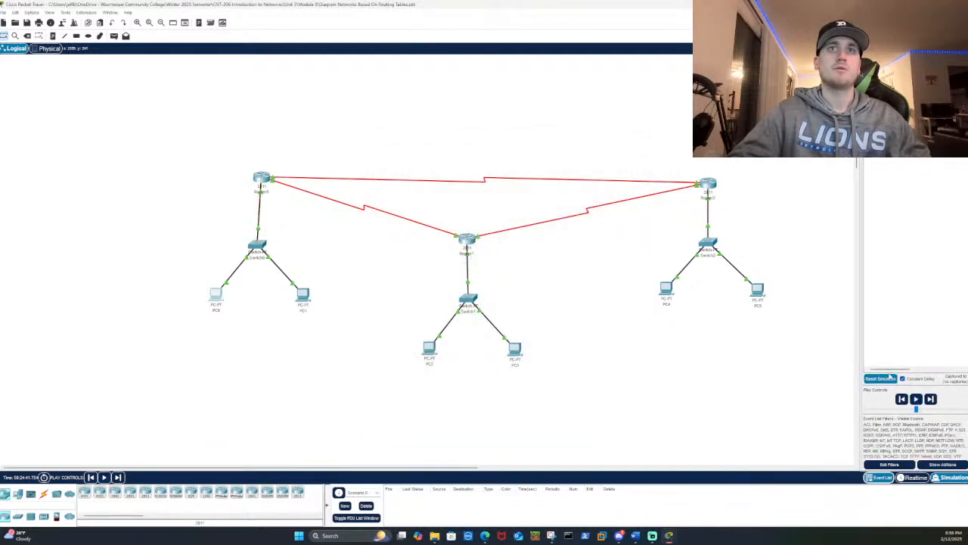
# Reopen PC0's command prompt and ping 192.168.5.1
pyautogui.click(215, 296)
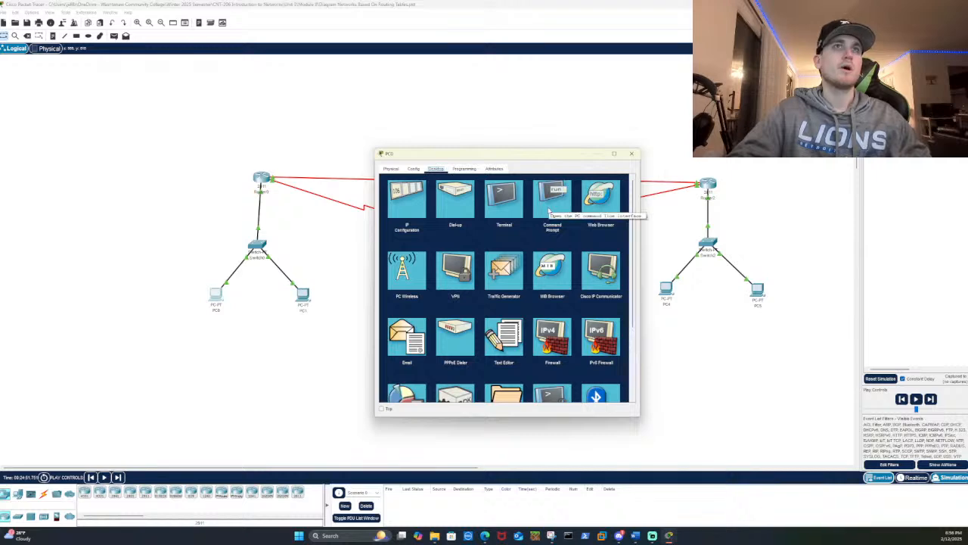
pyautogui.click(551, 203)
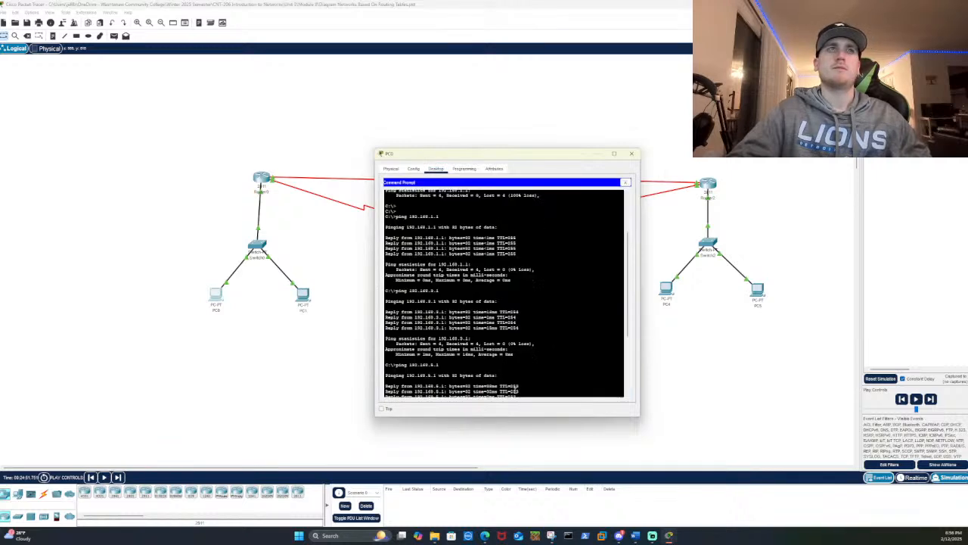
pyautogui.scroll(-5, 514, 387)
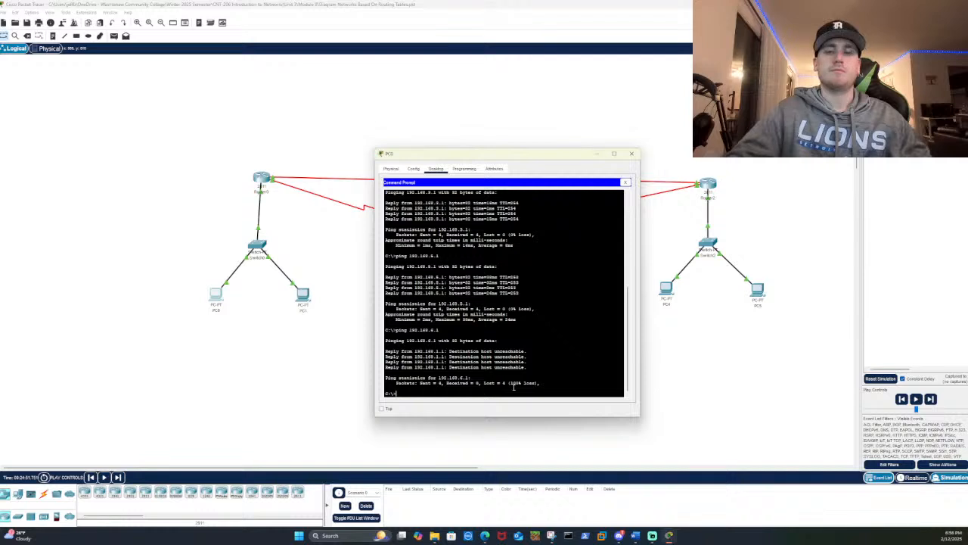
pyautogui.press('Return')
pyautogui.press('Return')
pyautogui.press('Return')
pyautogui.press('Return')
pyautogui.press('Return')
pyautogui.press('Return')
pyautogui.write('ping ')
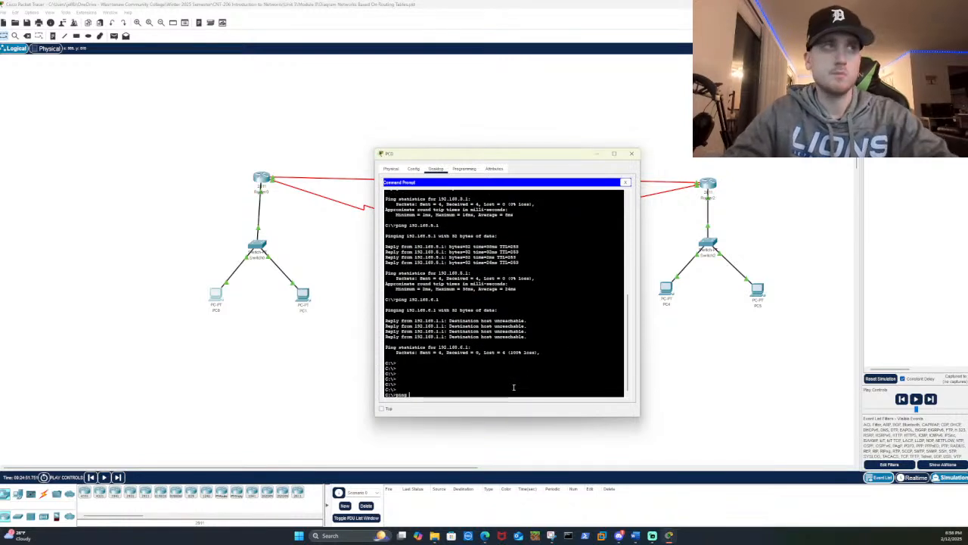
pyautogui.write('192.1')
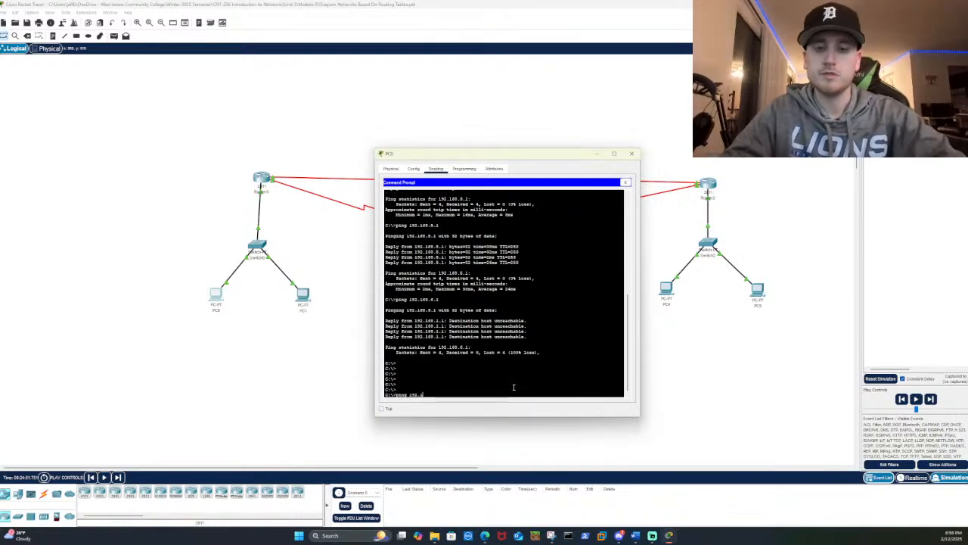
pyautogui.write('68.')
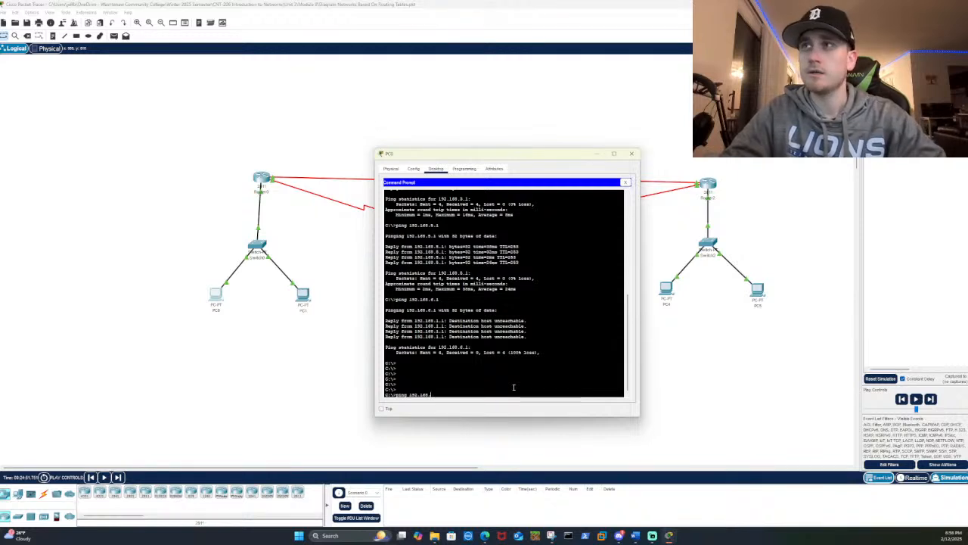
pyautogui.write('5.1')
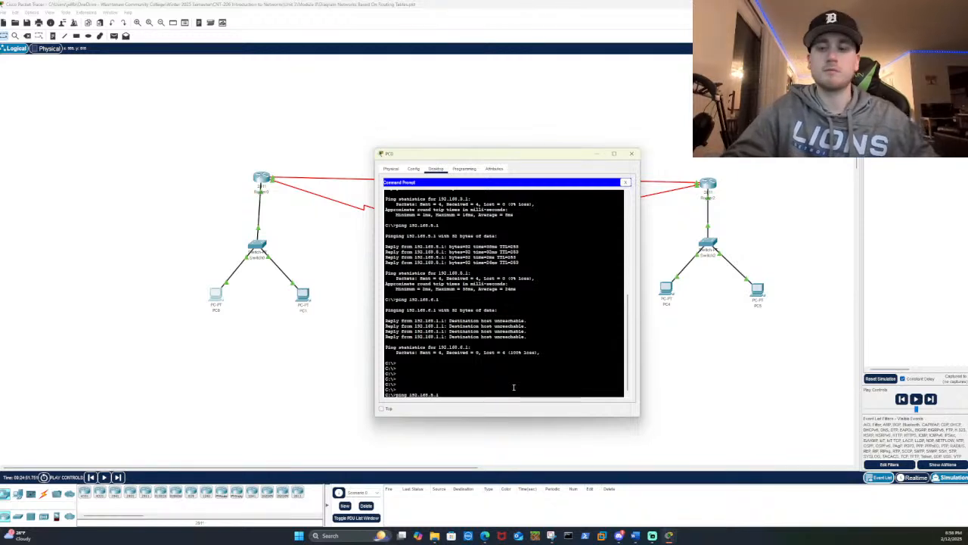
pyautogui.press('Return')
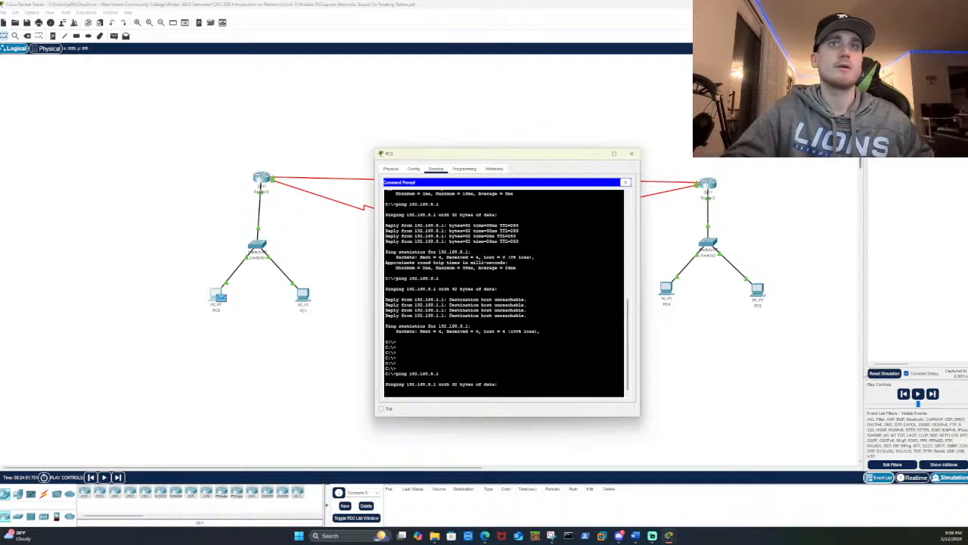
# Play the simulation to carry the ping's packets, and bring back PC0's command prompt, moved aside to show the network
pyautogui.click(918, 394)
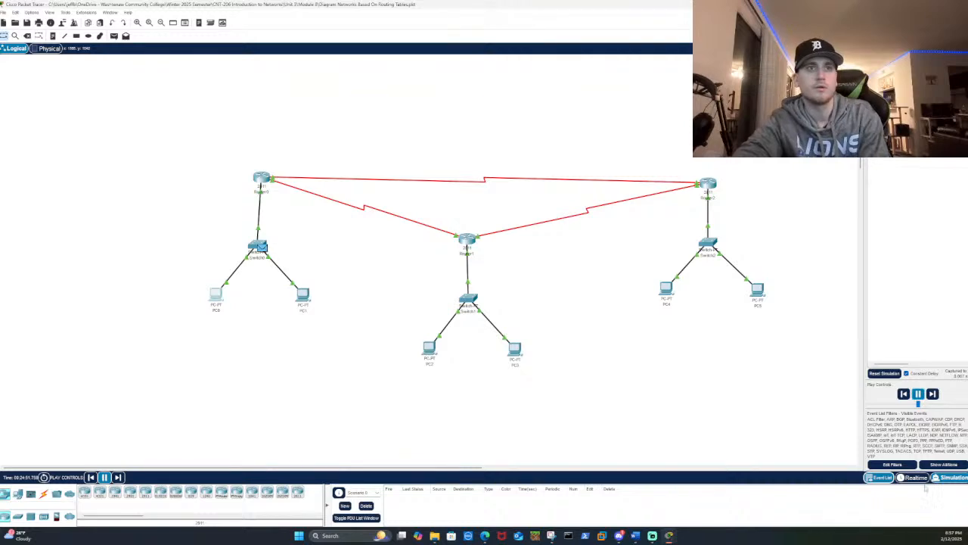
pyautogui.moveTo(669, 535)
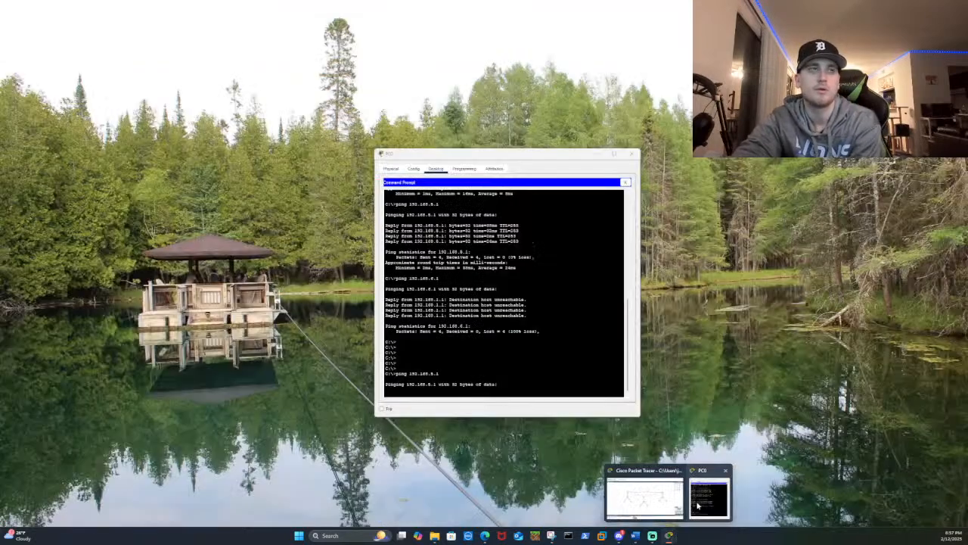
pyautogui.click(697, 505)
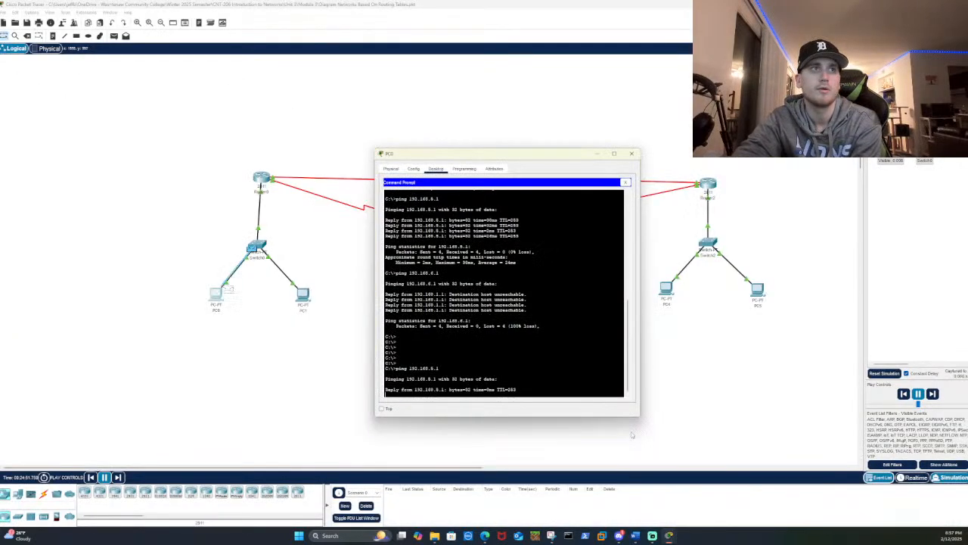
pyautogui.moveTo(585, 160); pyautogui.dragTo(745, 186)
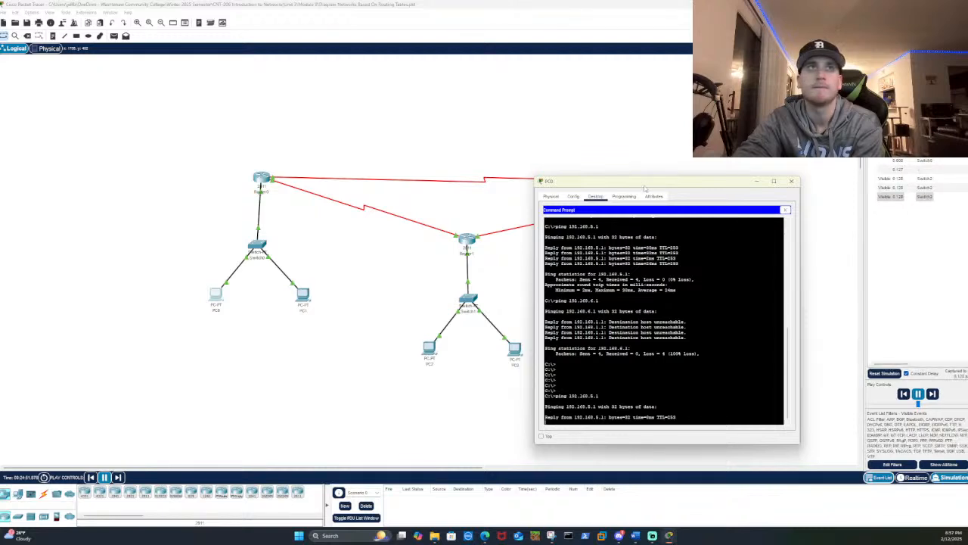
pyautogui.moveTo(643, 184); pyautogui.dragTo(597, 193)
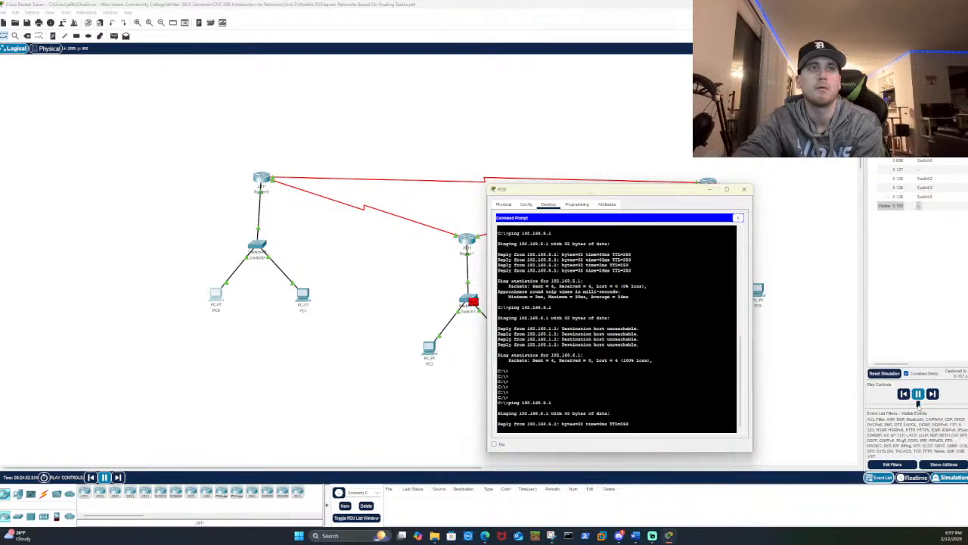
# Run the simulation at maximum speed while checking the replies on PC0, and reset it after closing the PC's window
pyautogui.moveTo(919, 405); pyautogui.dragTo(965, 407)
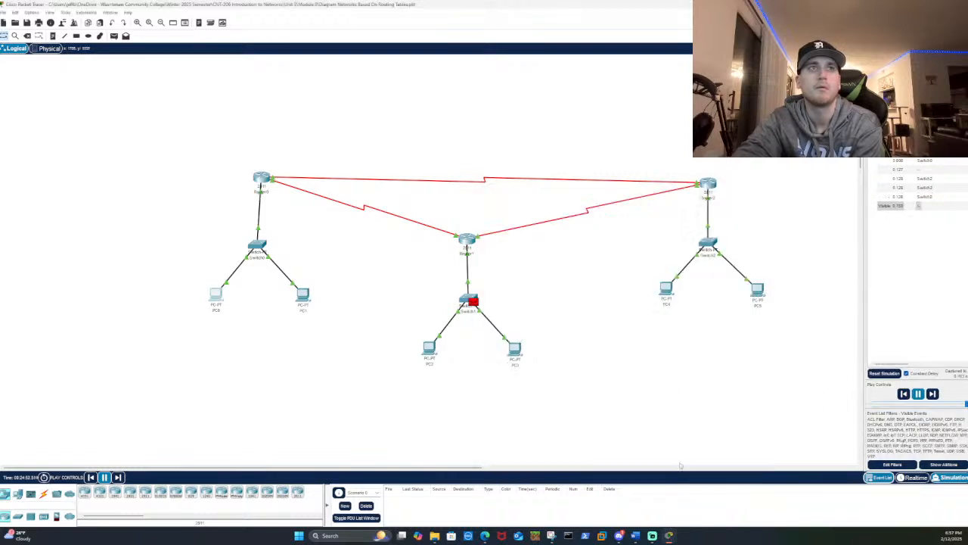
pyautogui.moveTo(669, 534)
pyautogui.click(710, 495)
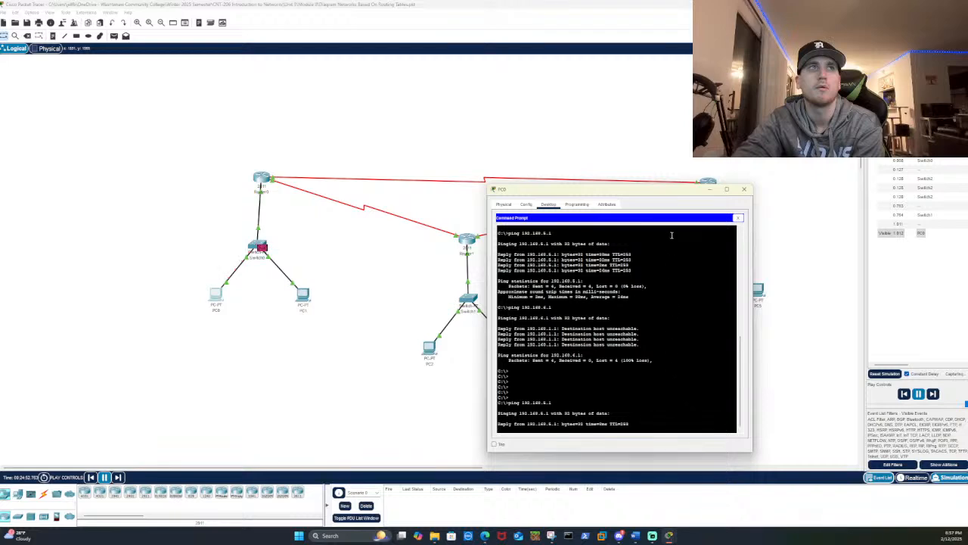
pyautogui.moveTo(672, 194); pyautogui.dragTo(647, 344)
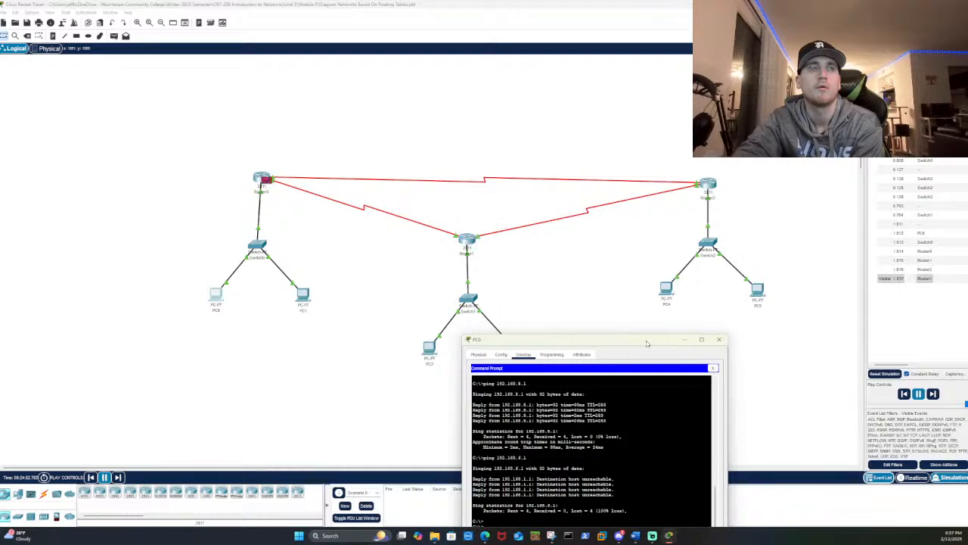
pyautogui.moveTo(646, 343); pyautogui.dragTo(638, 183)
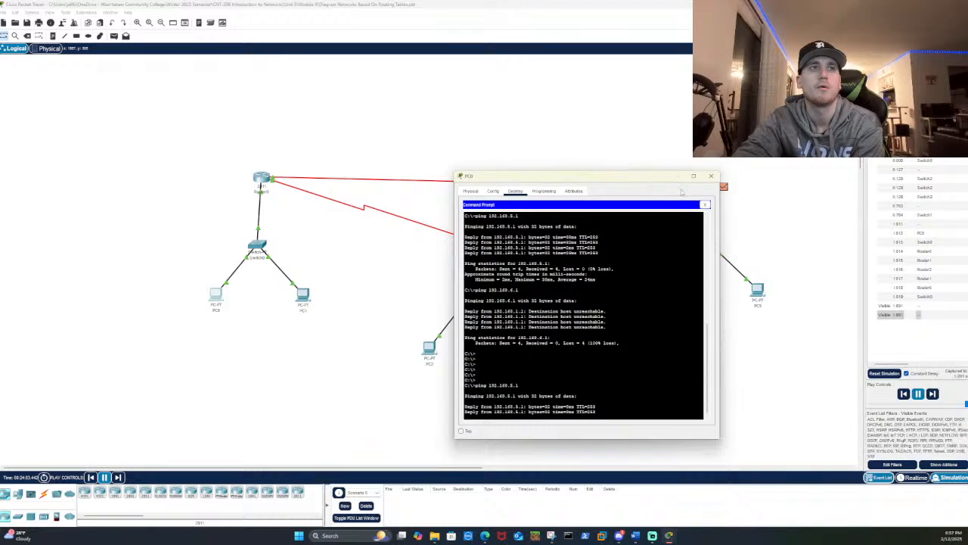
pyautogui.click(711, 175)
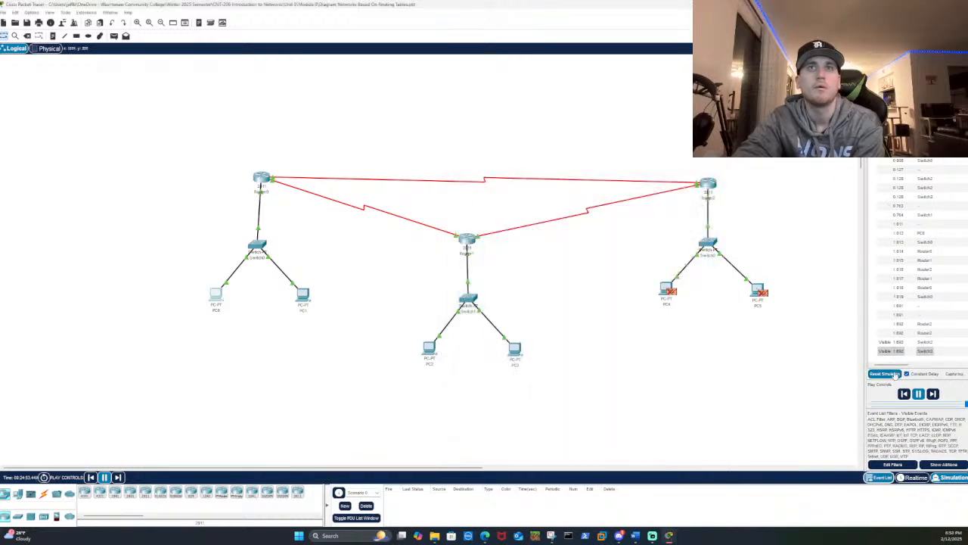
pyautogui.click(884, 374)
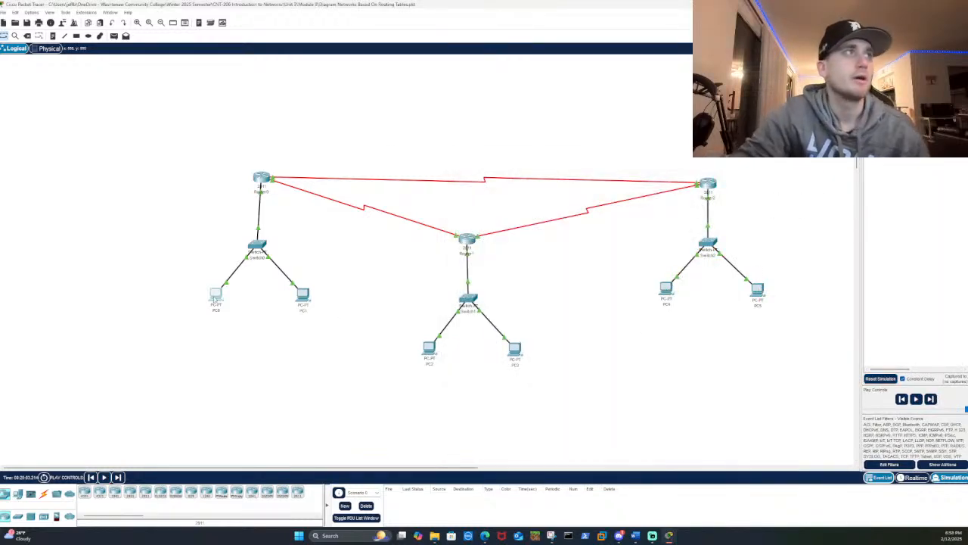
# Copy PC4's IPv4 address from its IP configuration and close the PC's window
pyautogui.click(216, 295)
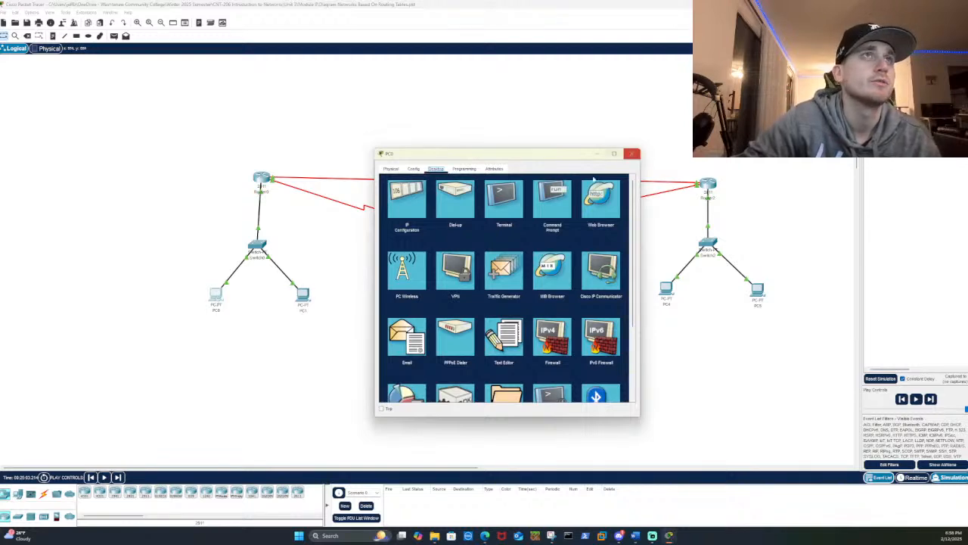
pyautogui.click(633, 154)
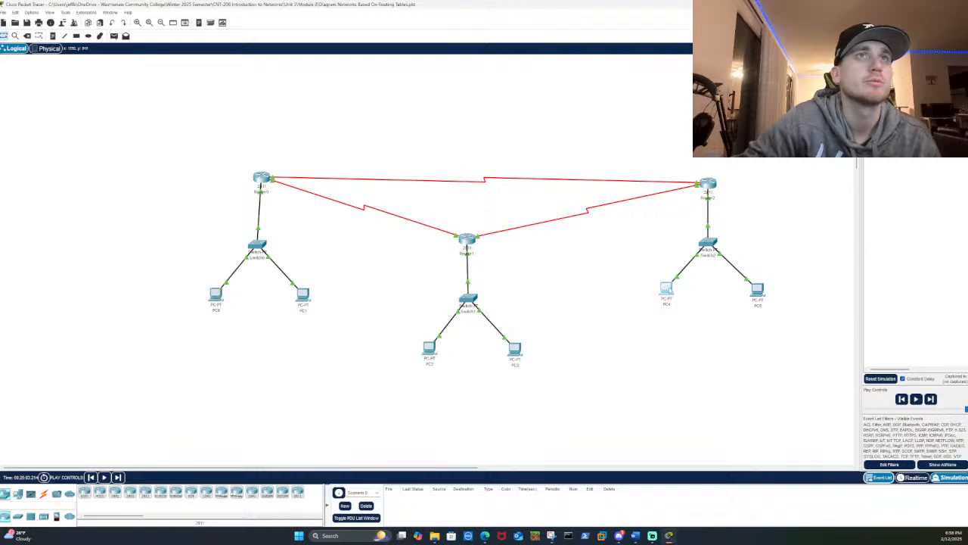
pyautogui.click(666, 288)
pyautogui.click(402, 200)
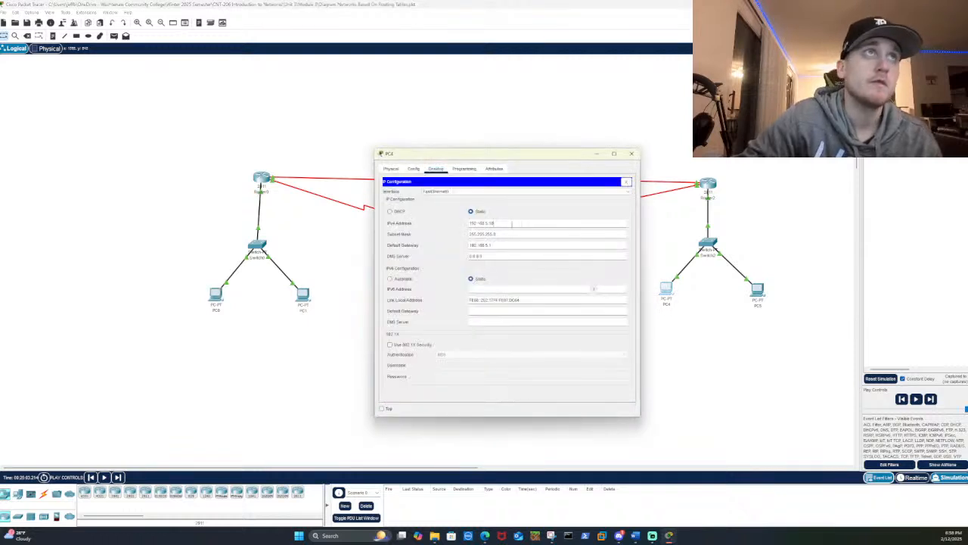
pyautogui.tripleClick(512, 223)
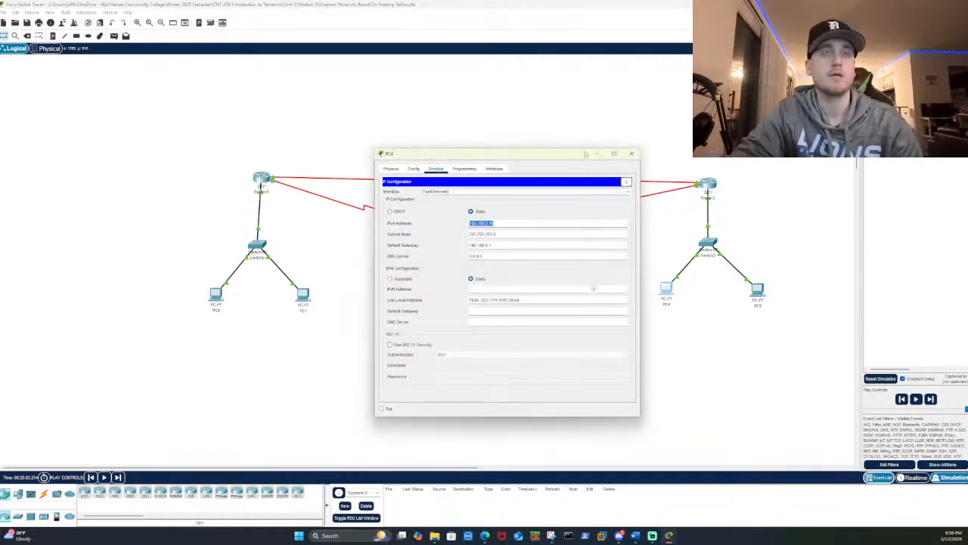
pyautogui.click(631, 153)
# Ping PC4 at 192.168.5.10 from PC0's command prompt
pyautogui.click(215, 293)
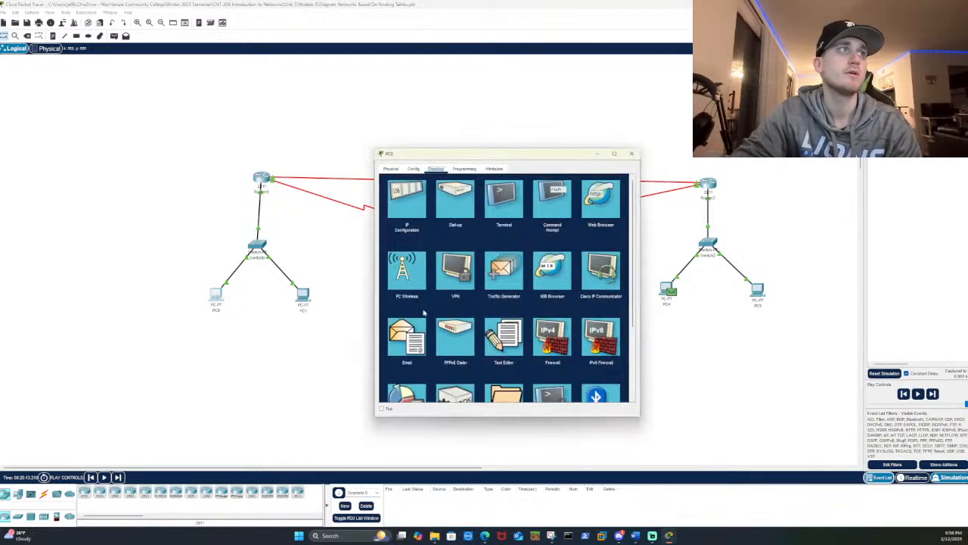
pyautogui.click(536, 209)
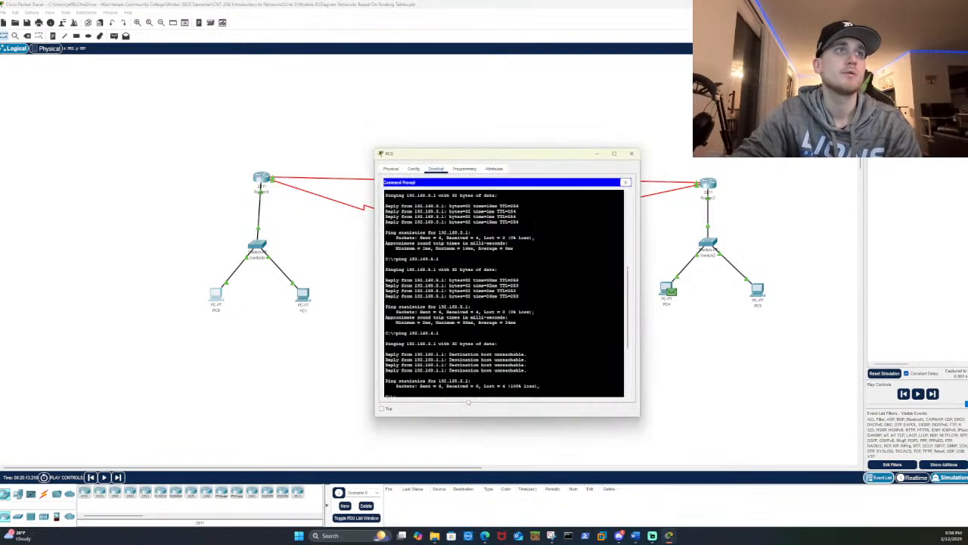
pyautogui.scroll(-2, 467, 361)
pyautogui.press('Return')
pyautogui.press('Return')
pyautogui.press('Return')
pyautogui.press('Return')
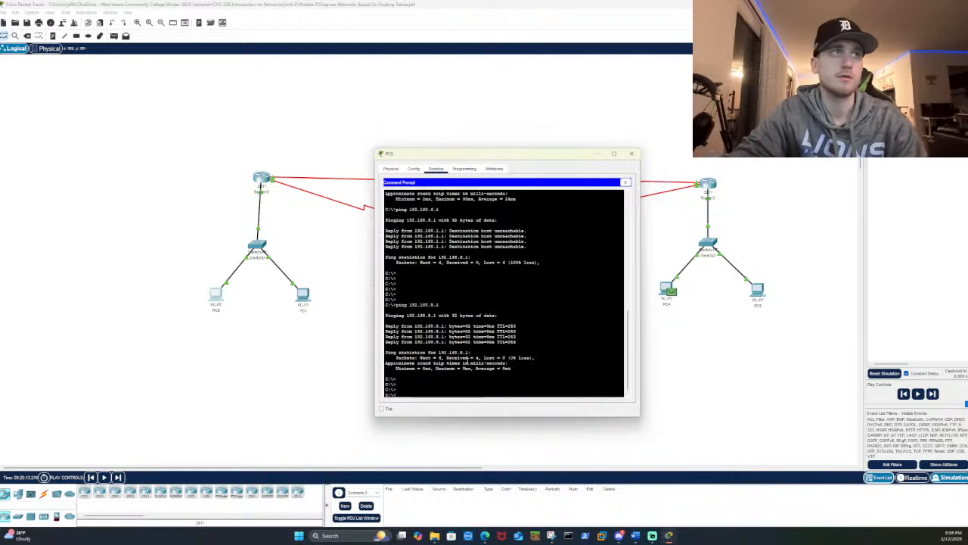
pyautogui.write('ping ')
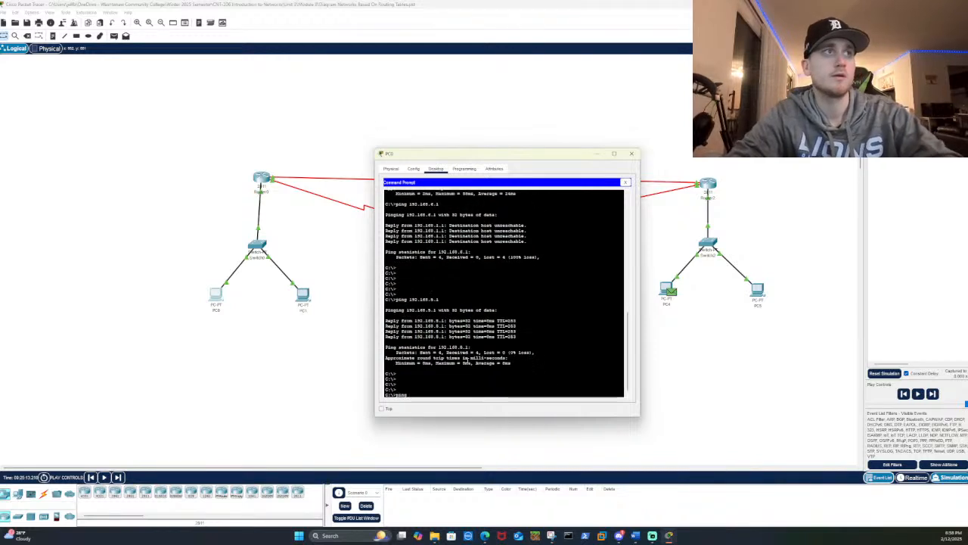
pyautogui.write('192.168.5.1')
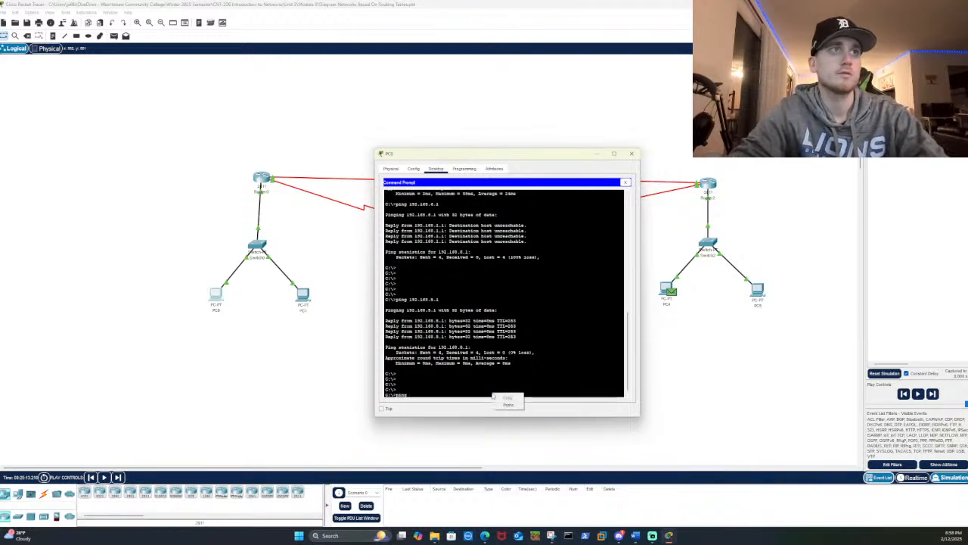
pyautogui.write('0')
pyautogui.press('Return')
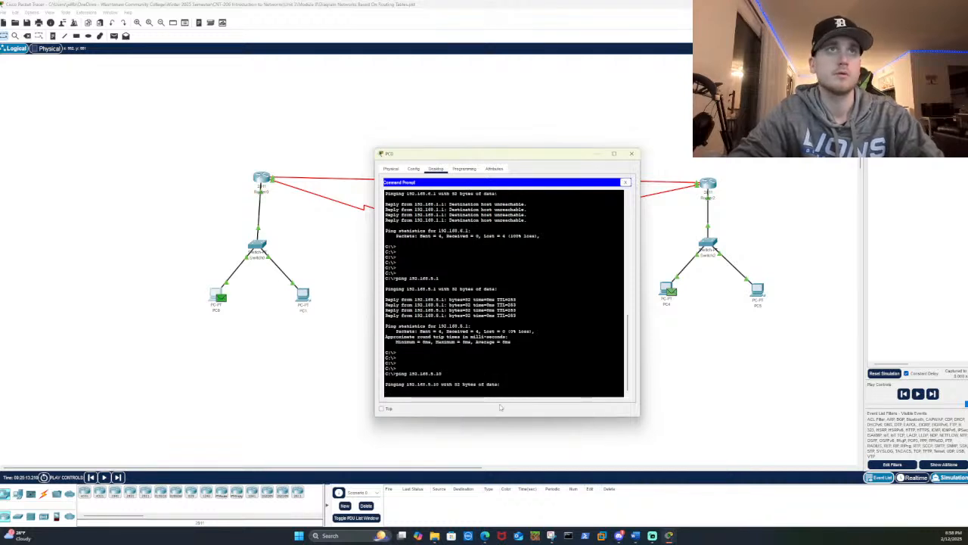
# Play the simulation at a slower speed, reset it, and bring back PC0's command prompt to check the ping's replies
pyautogui.click(917, 394)
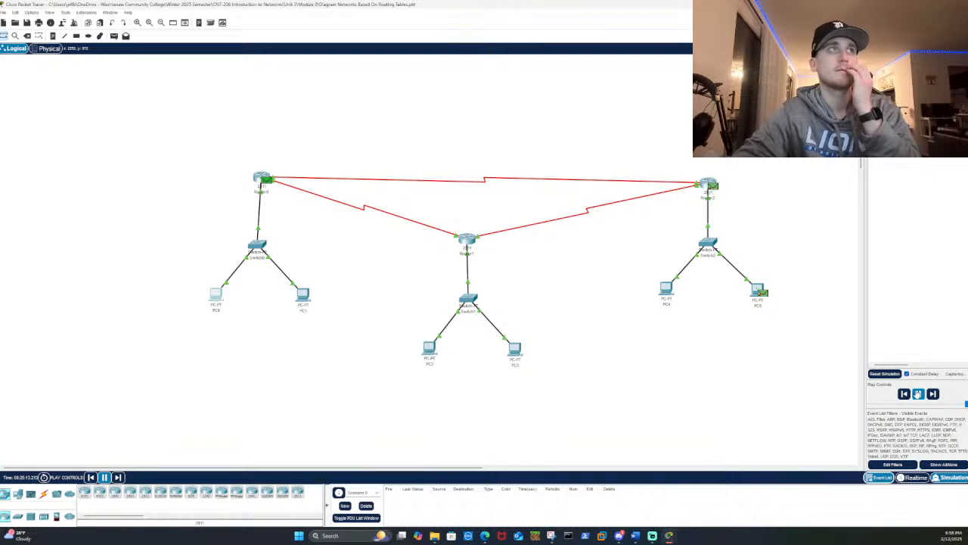
pyautogui.click(923, 407)
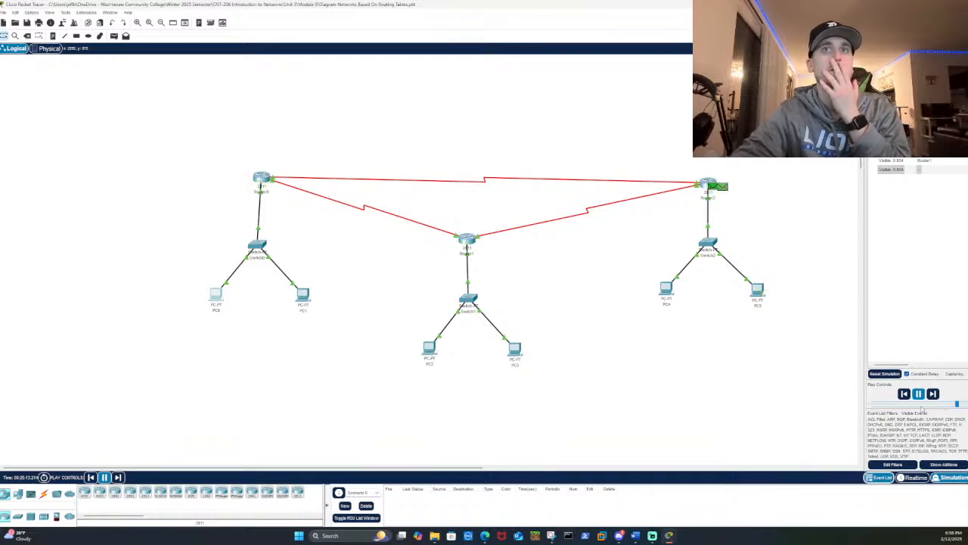
pyautogui.click(919, 406)
pyautogui.click(918, 406)
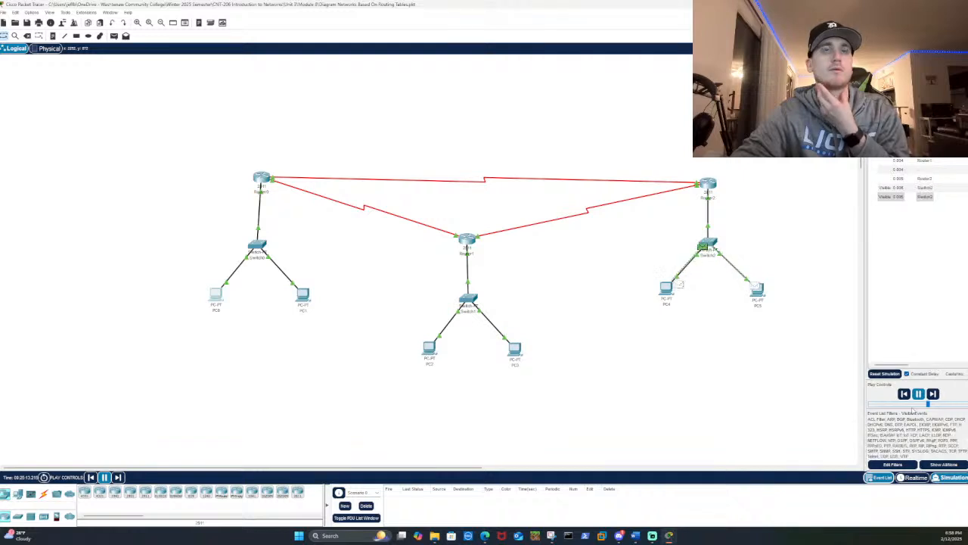
pyautogui.click(886, 373)
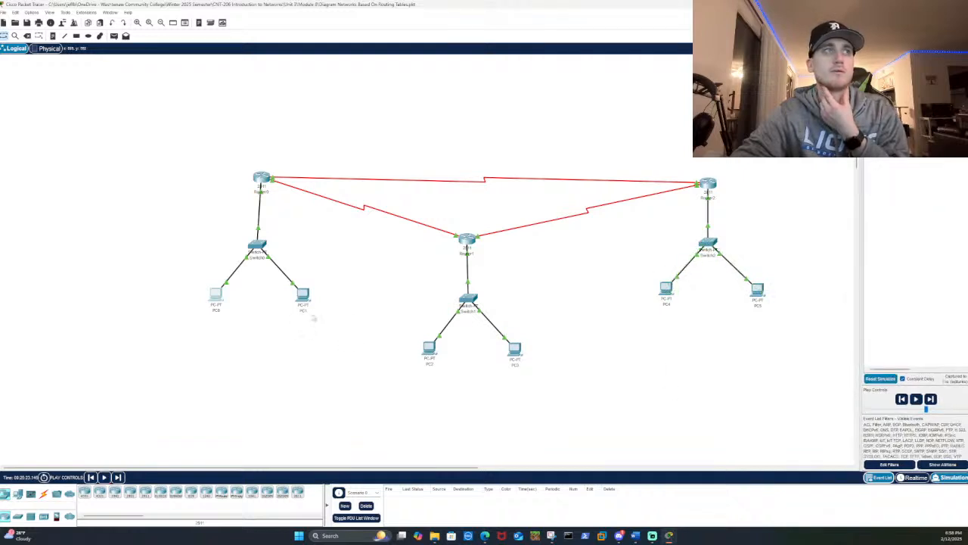
pyautogui.moveTo(670, 535)
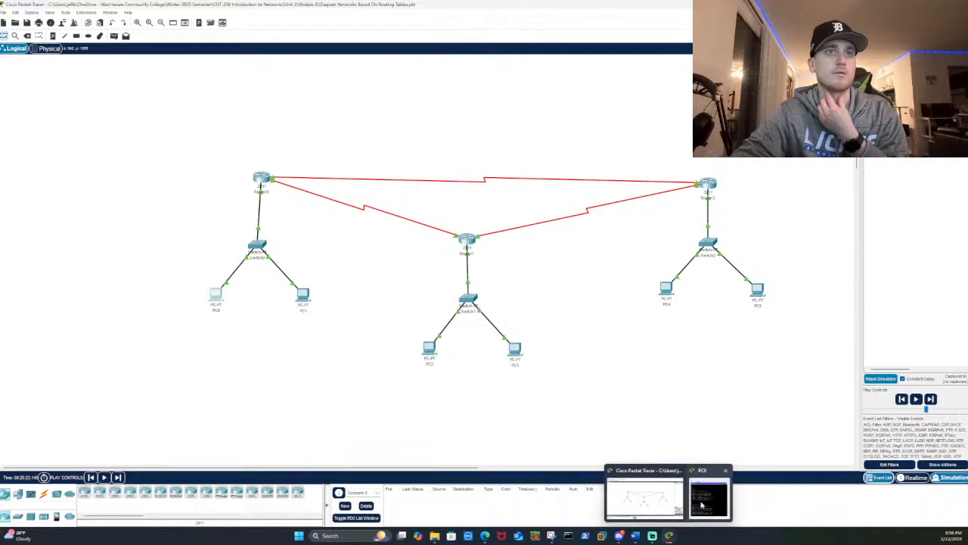
pyautogui.click(707, 495)
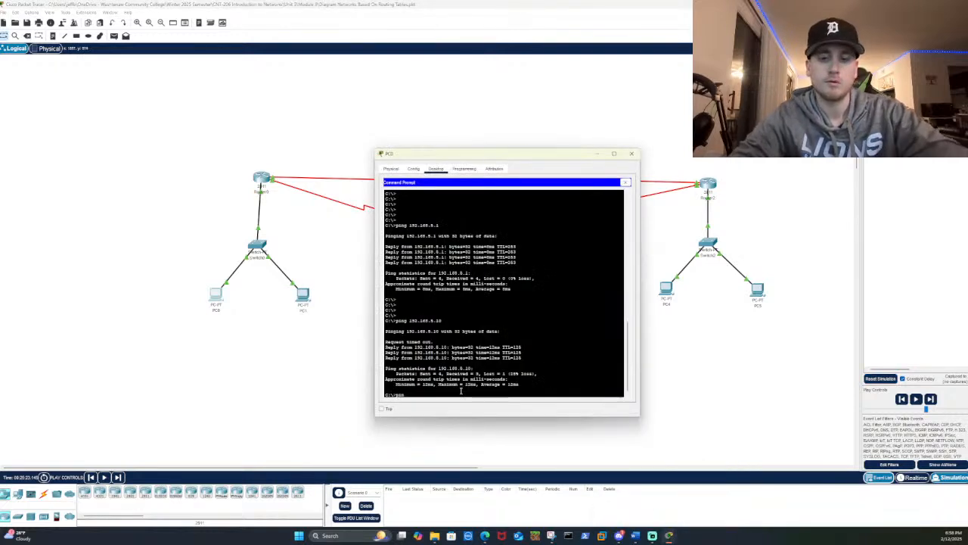
# Ping PC4 at 192.168.5.10 again from PC0's command prompt and play the simulation
pyautogui.write('ping 192.168.5.10')
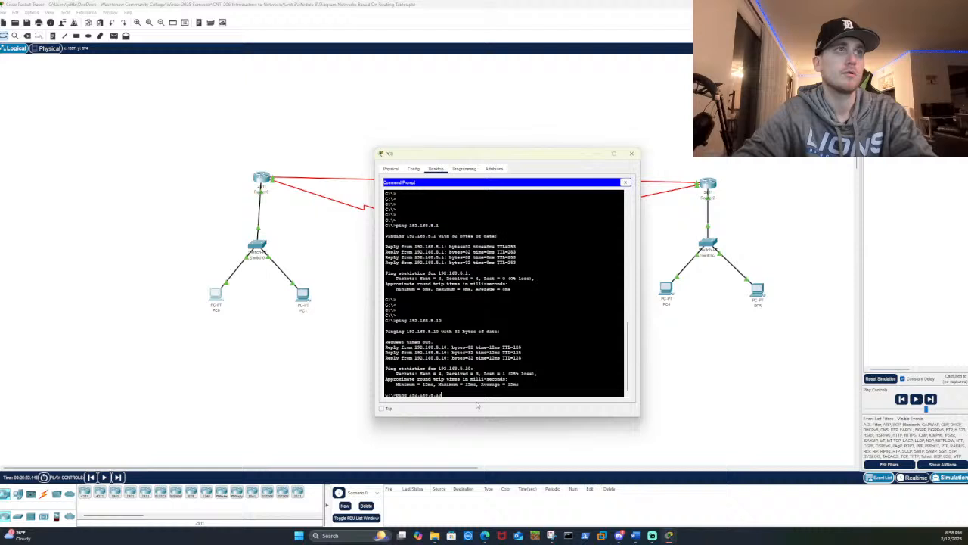
pyautogui.press('Return')
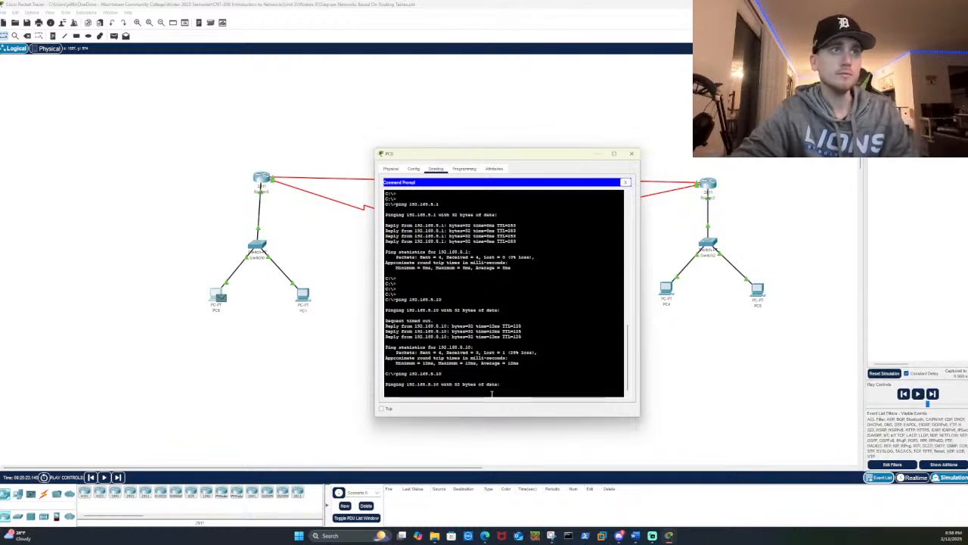
pyautogui.click(918, 393)
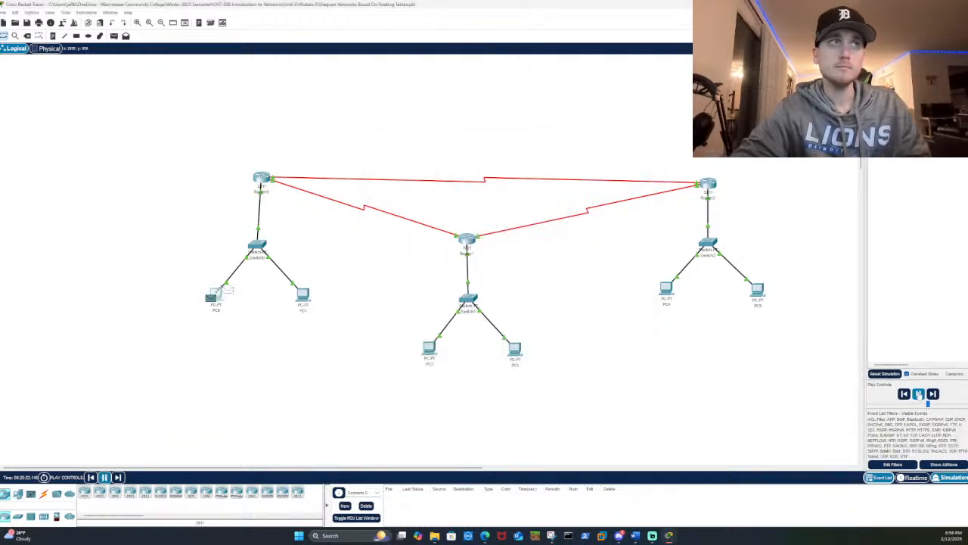
# Bring back PC0's command prompt to check the repeated ping's replies, close the PC's window, and reset the simulation
pyautogui.moveTo(669, 535)
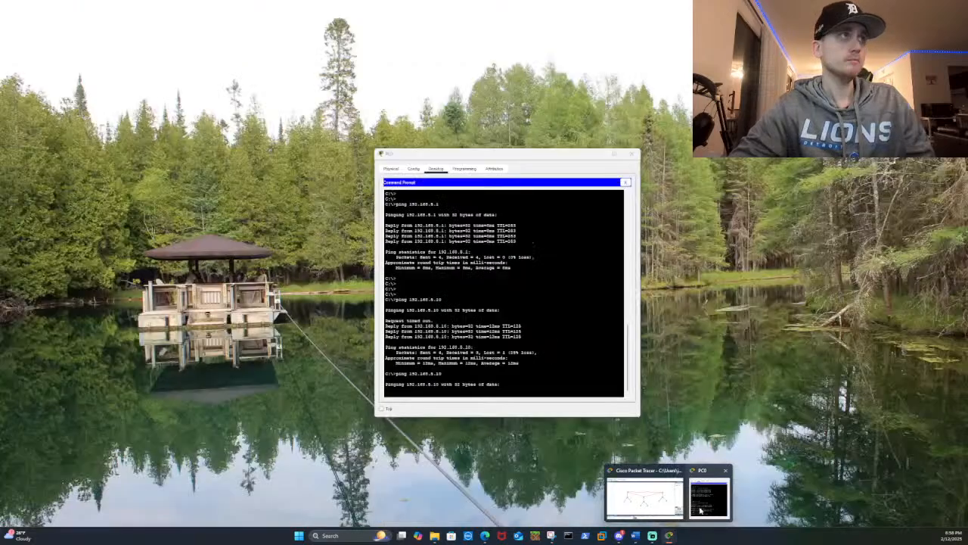
pyautogui.click(709, 499)
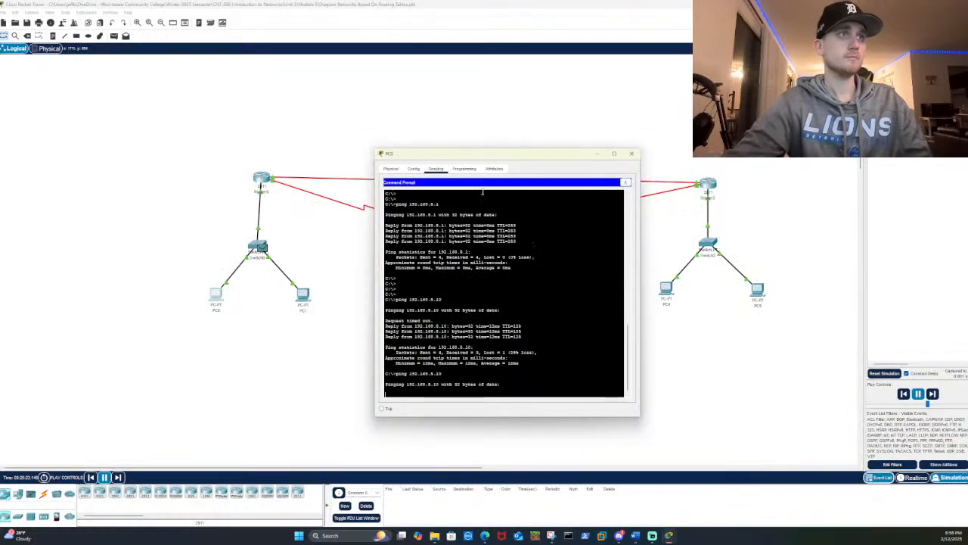
pyautogui.moveTo(524, 149)
pyautogui.mouseDown()
pyautogui.moveTo(524, 161)
pyautogui.moveTo(526, 130)
pyautogui.moveTo(549, 137)
pyautogui.moveTo(534, 181)
pyautogui.moveTo(526, 342)
pyautogui.moveTo(534, 164)
pyautogui.moveTo(517, 224)
pyautogui.moveTo(519, 165)
pyautogui.mouseUp()
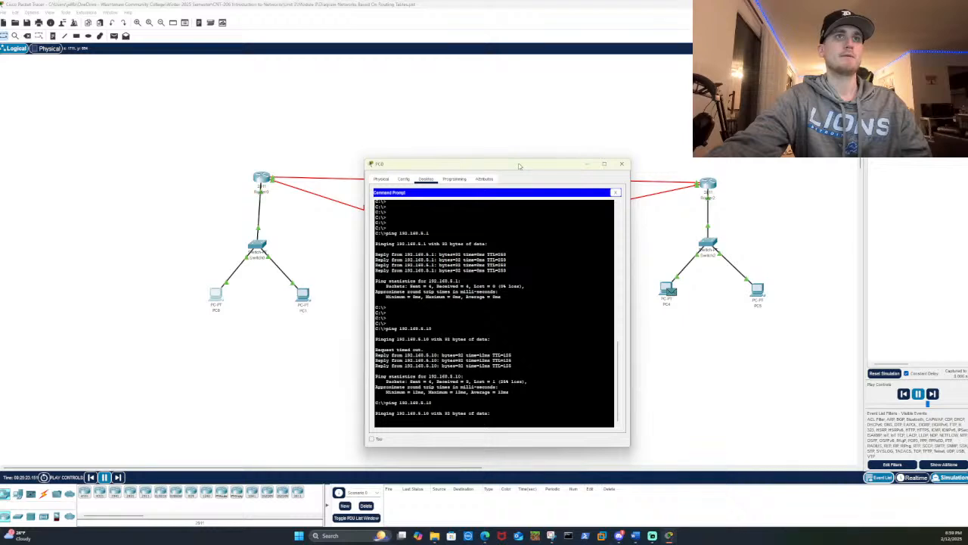
pyautogui.moveTo(519, 166); pyautogui.dragTo(516, 152)
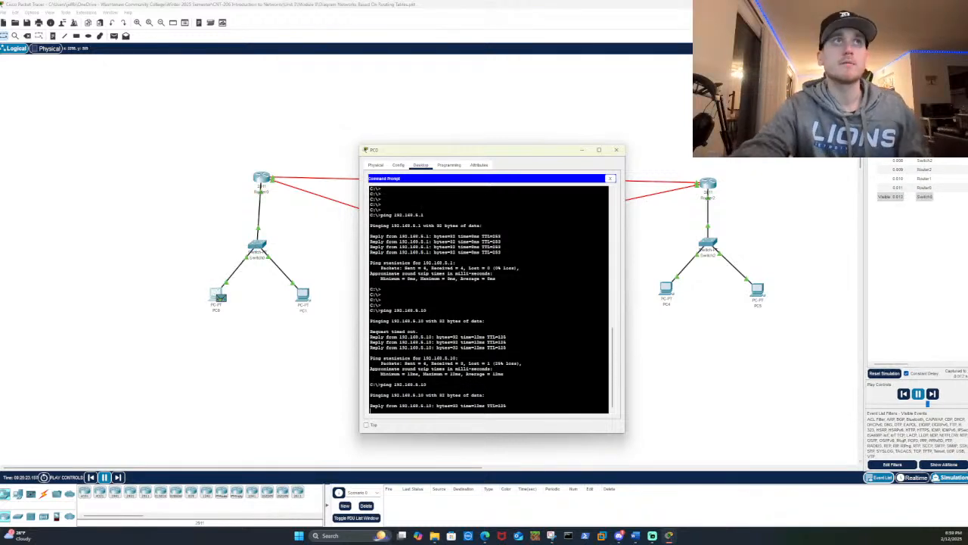
pyautogui.click(617, 150)
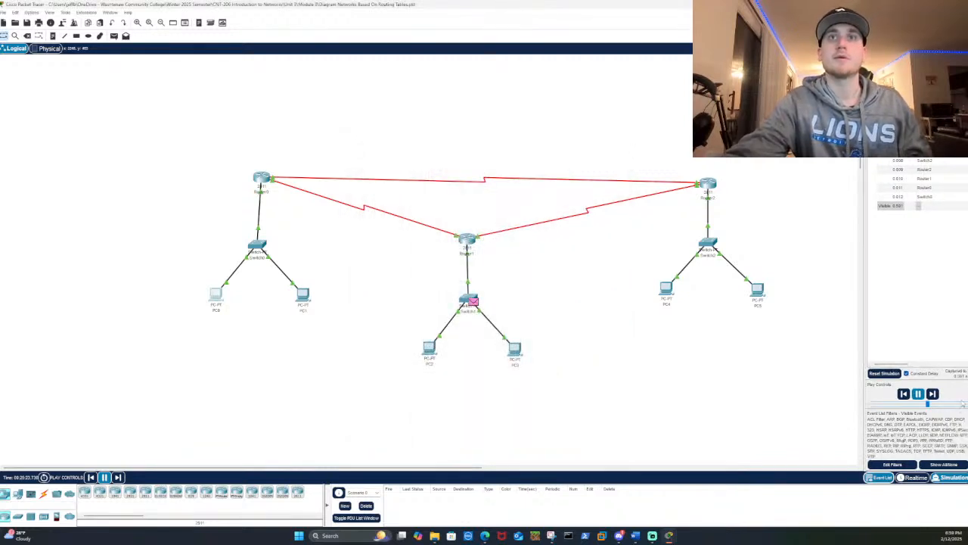
pyautogui.click(884, 373)
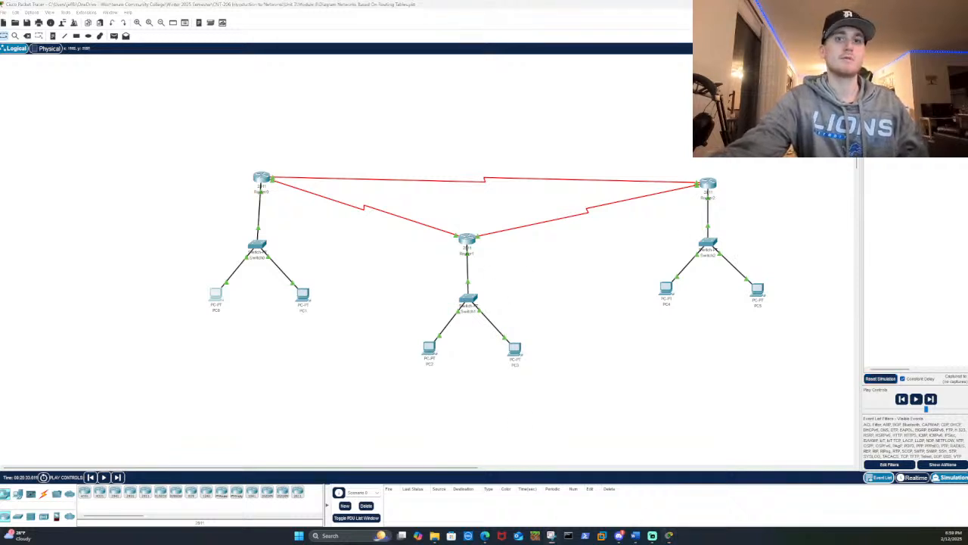
# Capture a screenshot of the network workspace and save the picture as Picture2 in PNG format in the Downloads folder
pyautogui.press('super+shift+s')
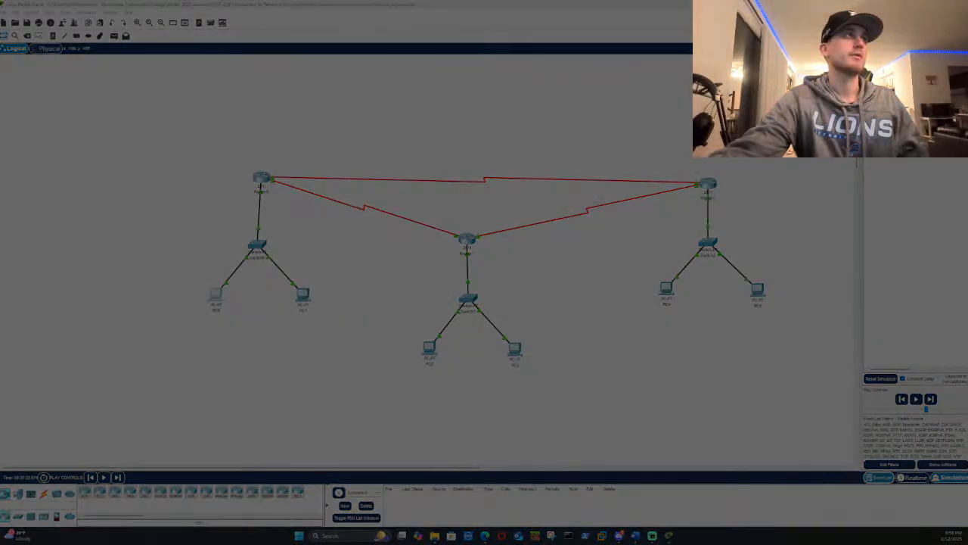
pyautogui.moveTo(0, 0); pyautogui.dragTo(956, 489)
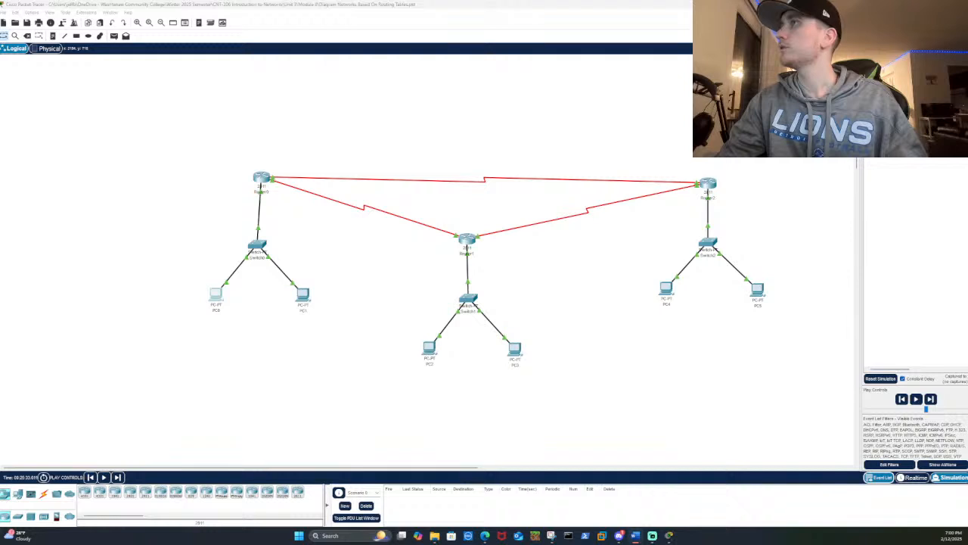
pyautogui.moveTo(967, 166); pyautogui.dragTo(627, 166)
pyautogui.scroll(5, 520, 253)
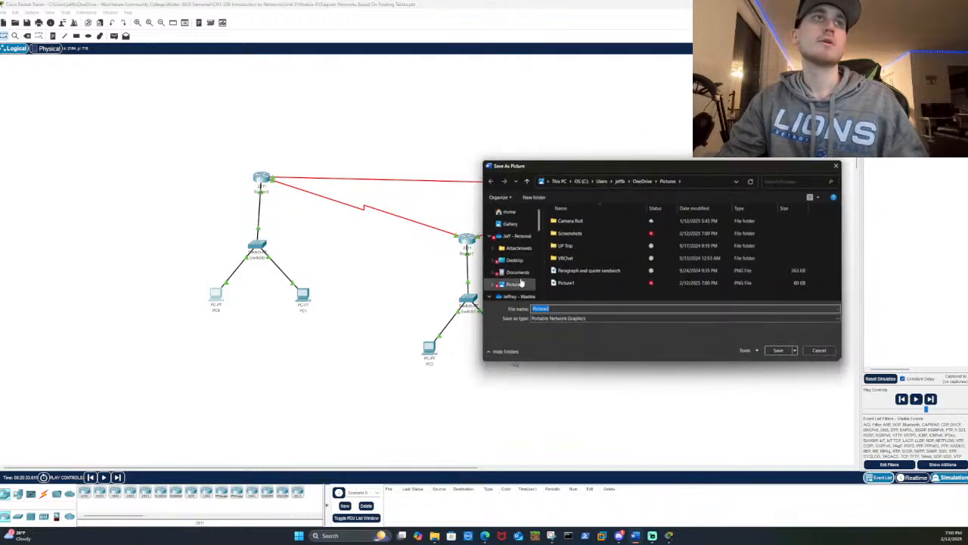
pyautogui.scroll(-3, 522, 265)
pyautogui.click(515, 245)
pyautogui.click(514, 233)
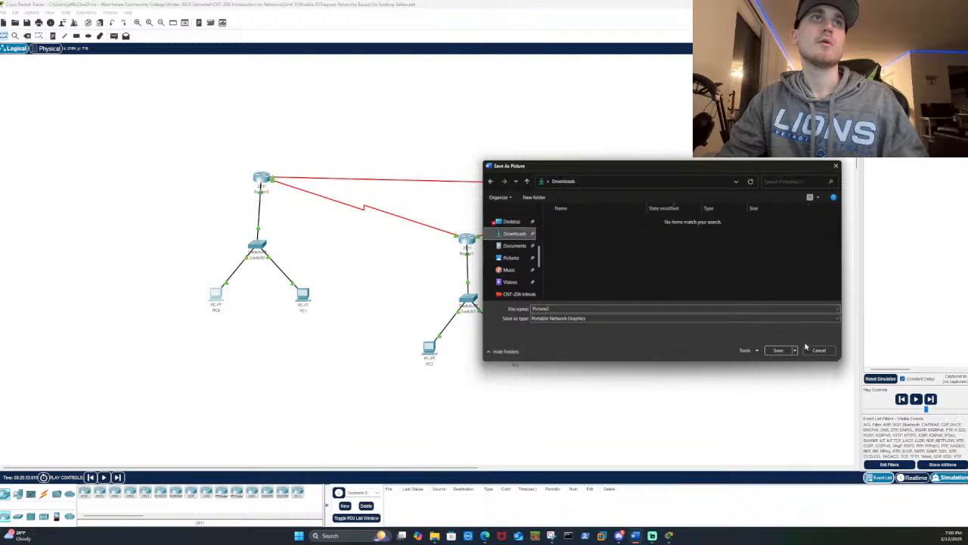
pyautogui.click(778, 350)
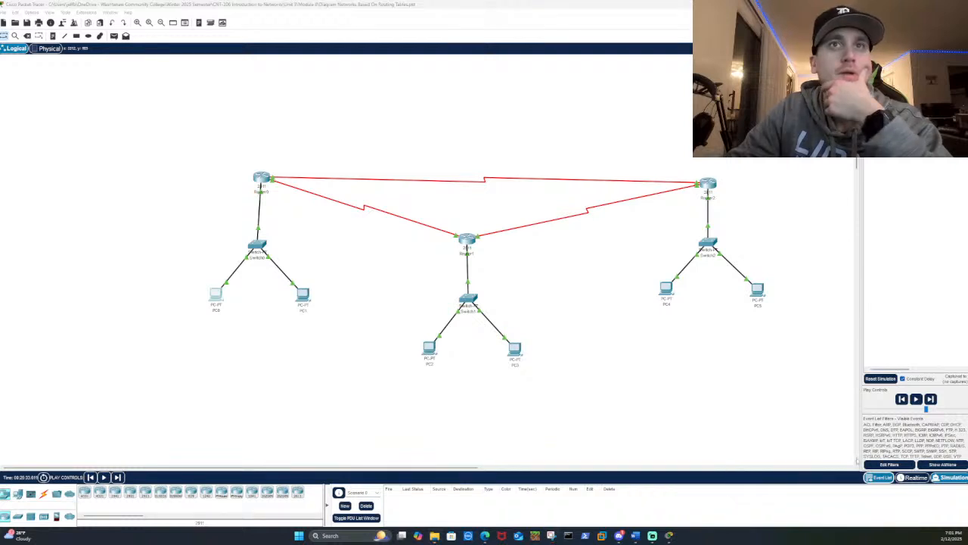
# Try to capture another screenshot of only the topology area at the small zoom level
pyautogui.press('super+shift+s')
pyautogui.moveTo(854, 463); pyautogui.dragTo(129, 93)
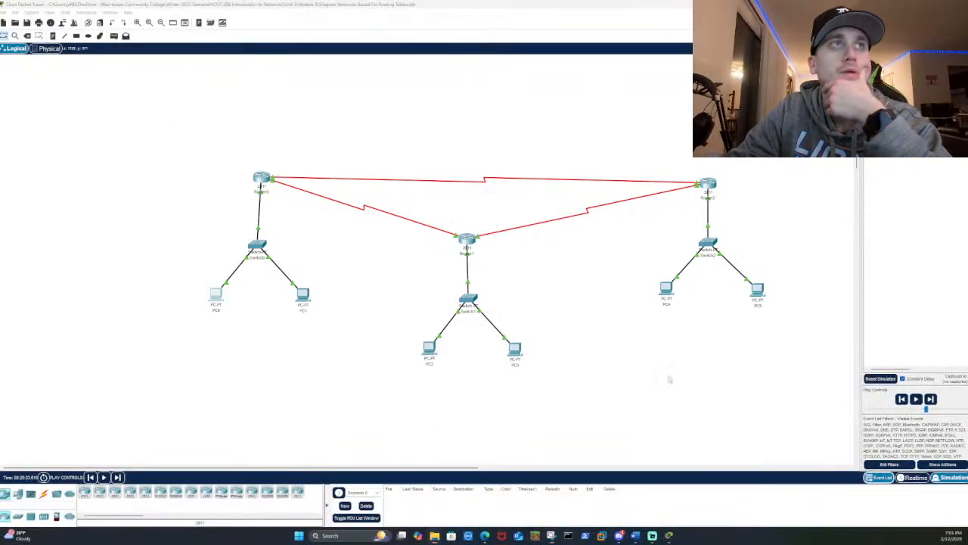
pyautogui.press('super+shift+s')
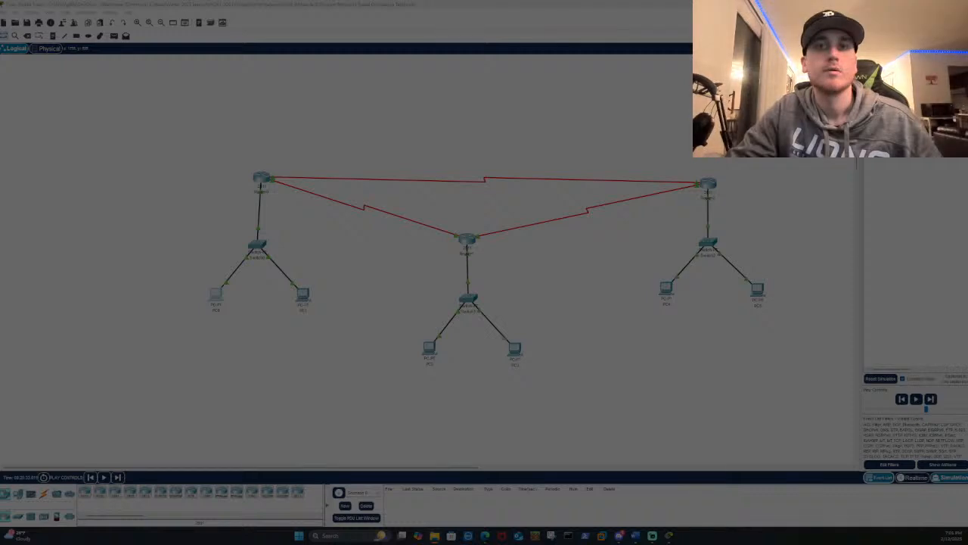
pyautogui.press('Escape')
# Enlarge and centre the topology in the workspace and hide the simulation event list so all three LANs fit
pyautogui.scroll(1, 451, 333)
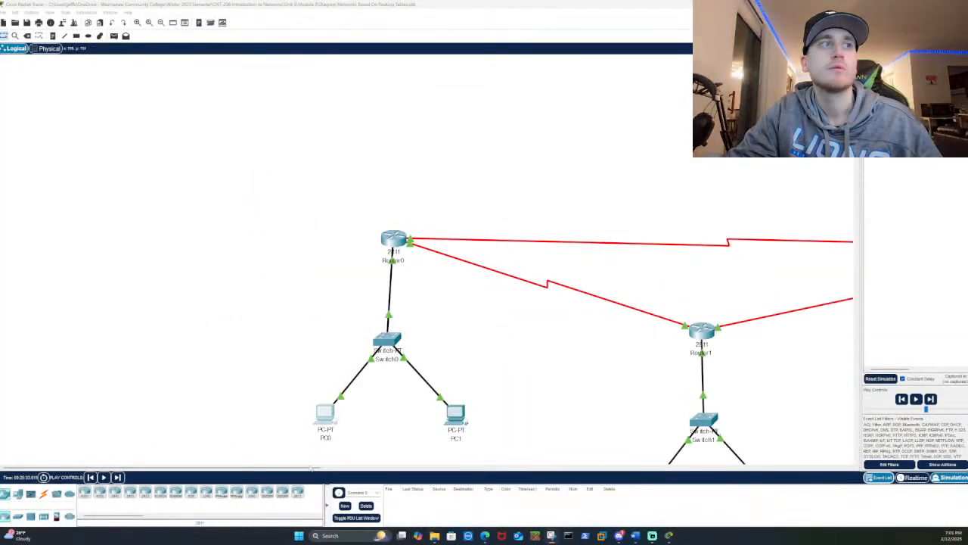
pyautogui.moveTo(301, 468); pyautogui.dragTo(401, 457)
pyautogui.scroll(-1, 413, 395)
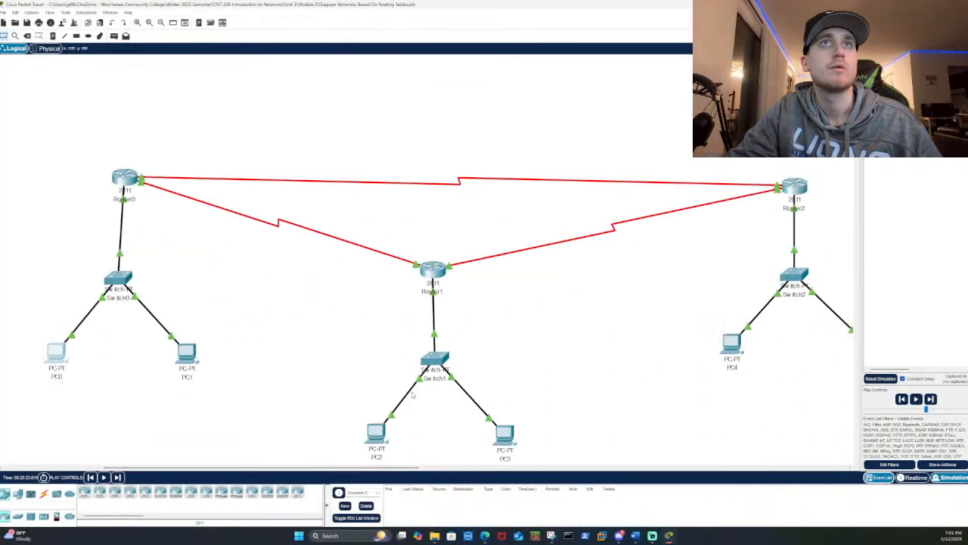
pyautogui.scroll(-2, 818, 228)
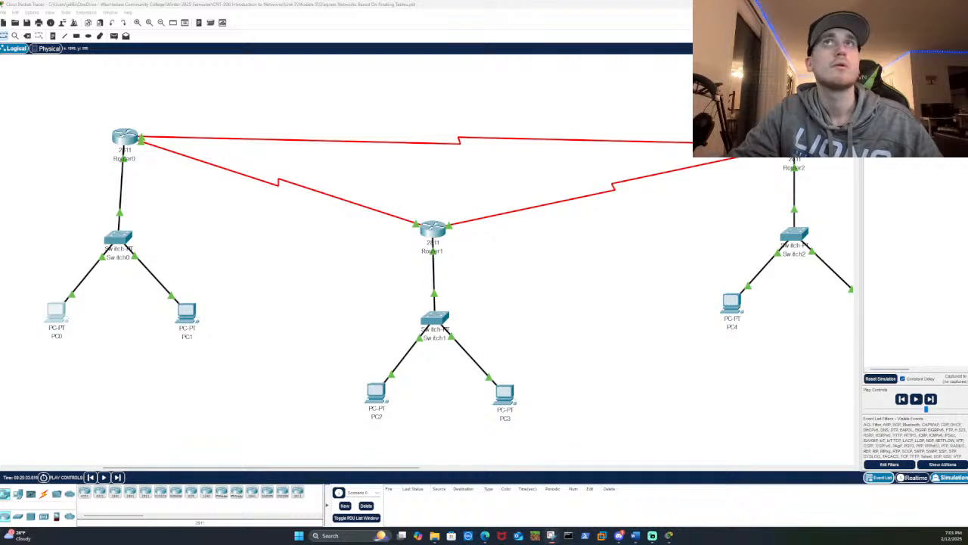
pyautogui.click(878, 477)
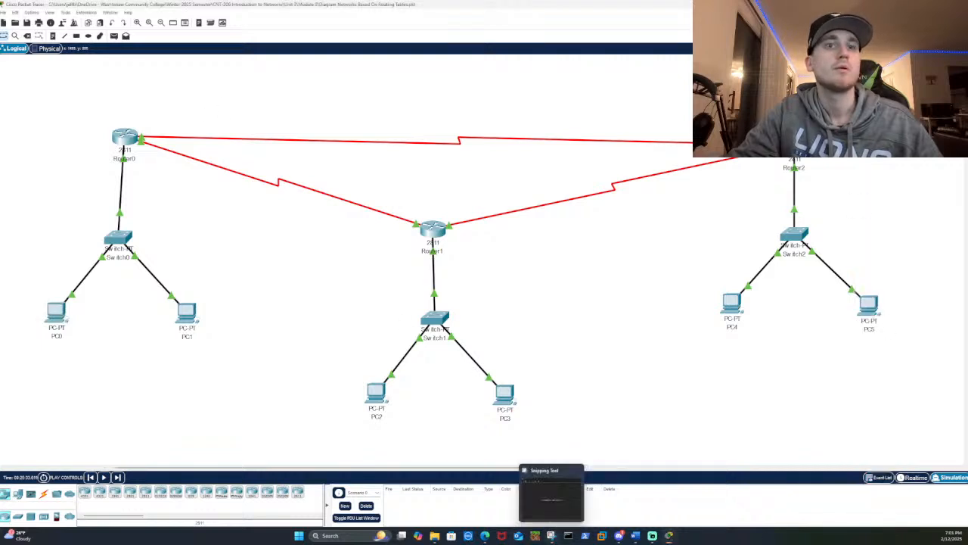
# Capture a screenshot of the enlarged topology and save a picture as Picture3 in PNG format in Downloads
pyautogui.click(551, 535)
pyautogui.press('super+shift+s')
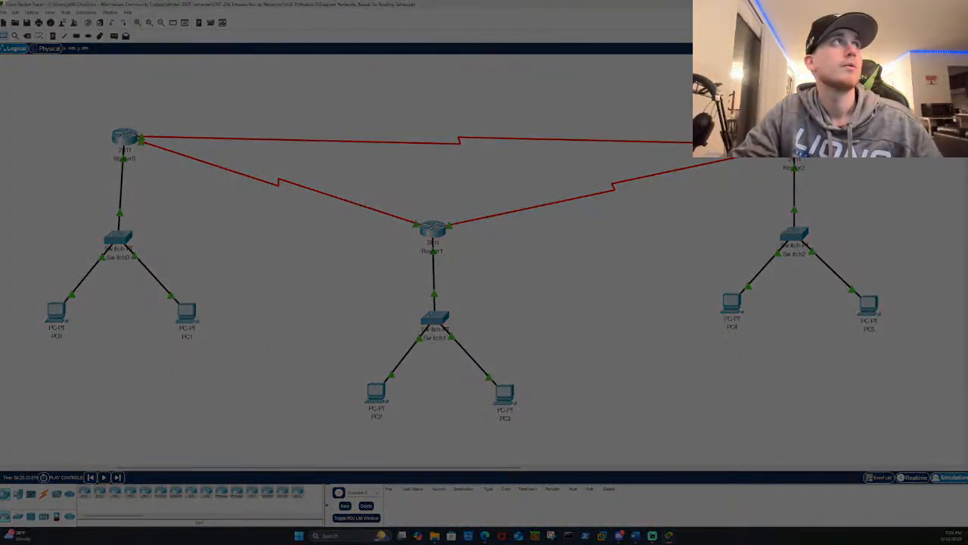
pyautogui.moveTo(1, 2); pyautogui.dragTo(908, 462)
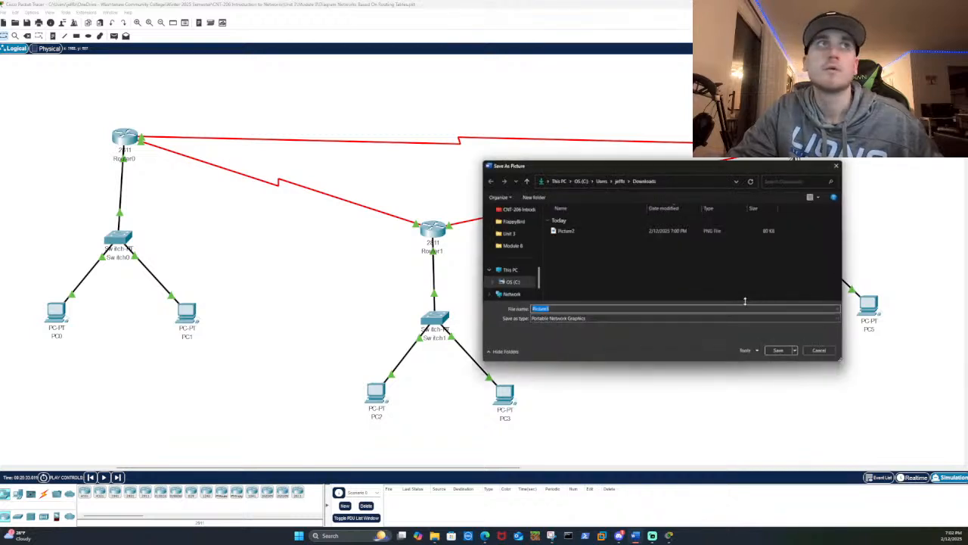
pyautogui.click(783, 350)
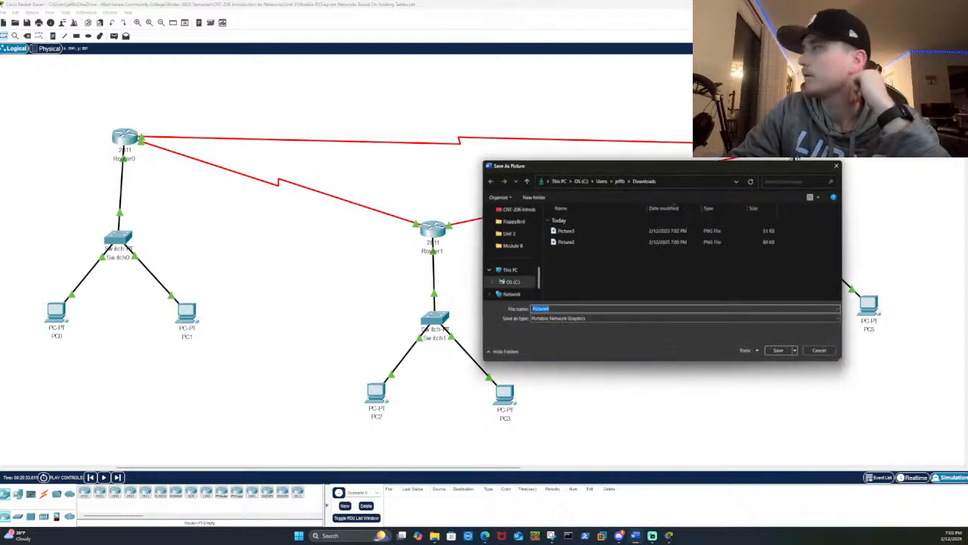
# Save a picture as Picture4 in JPEG File Interchange Format in the Downloads folder
pyautogui.click(713, 319)
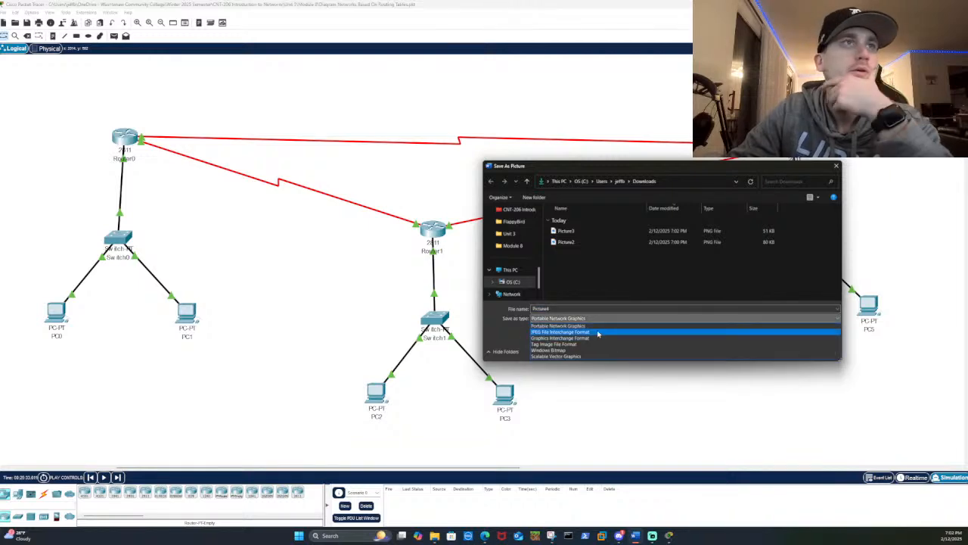
pyautogui.click(598, 334)
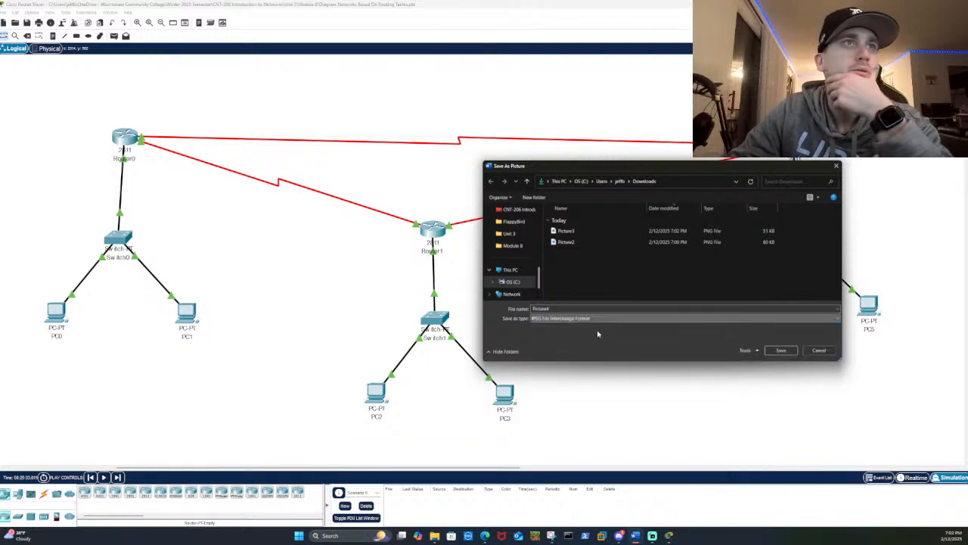
pyautogui.click(775, 351)
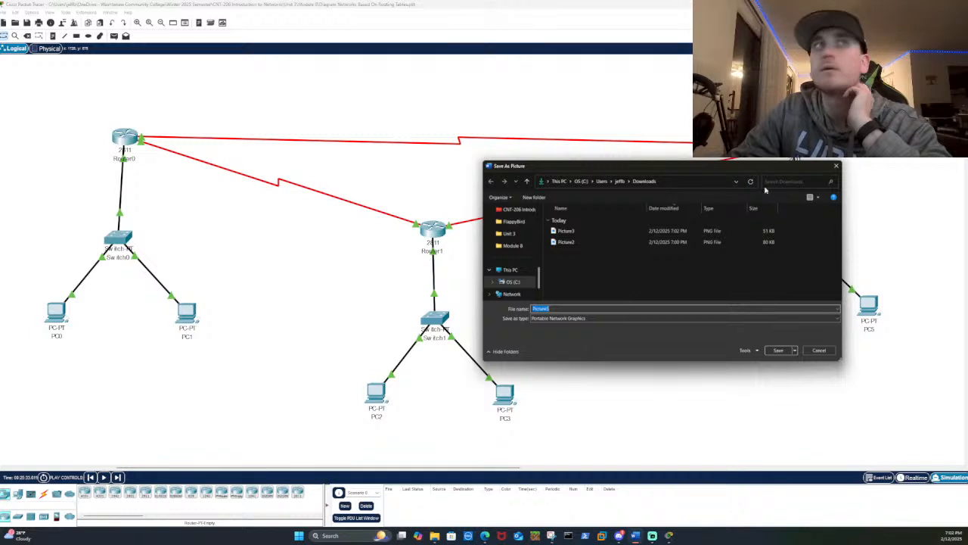
# Save a picture as Picture5 in JPEG File Interchange Format in the Downloads folder
pyautogui.click(585, 318)
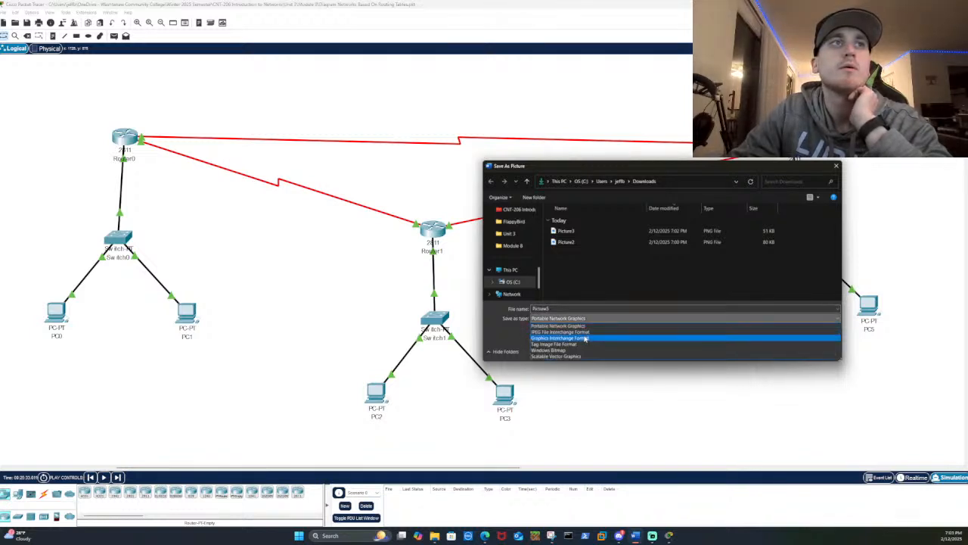
pyautogui.click(586, 331)
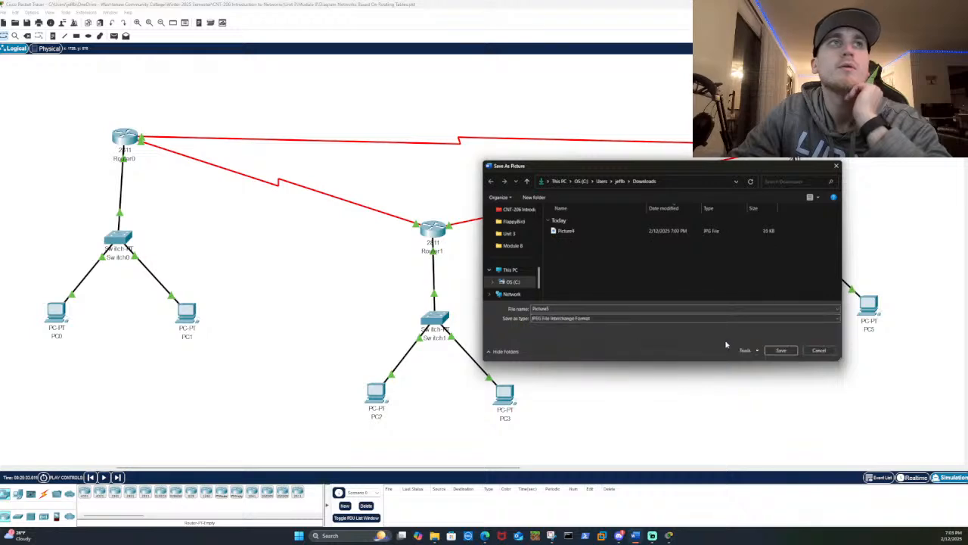
pyautogui.click(781, 350)
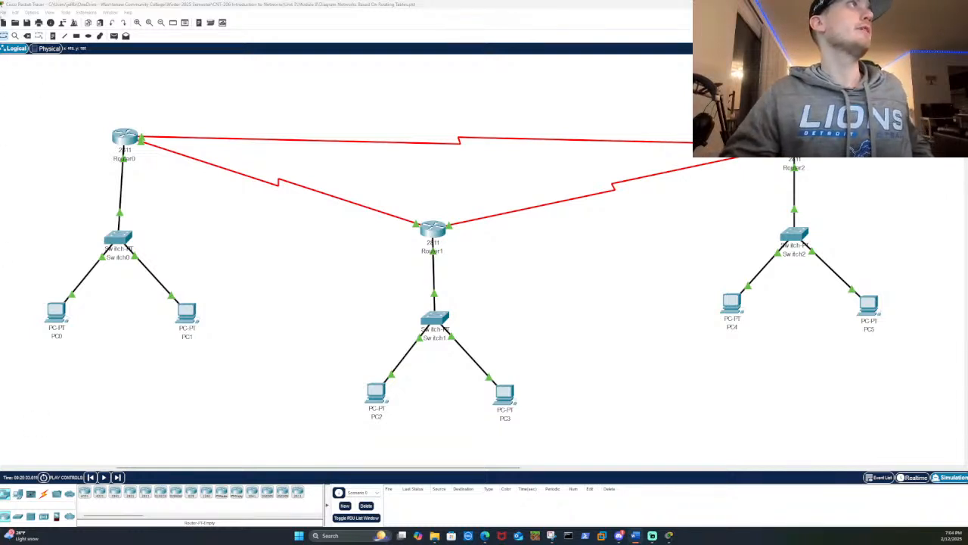
# Save the network file and exit Packet Tracer, choosing to save the work
pyautogui.click(3, 13)
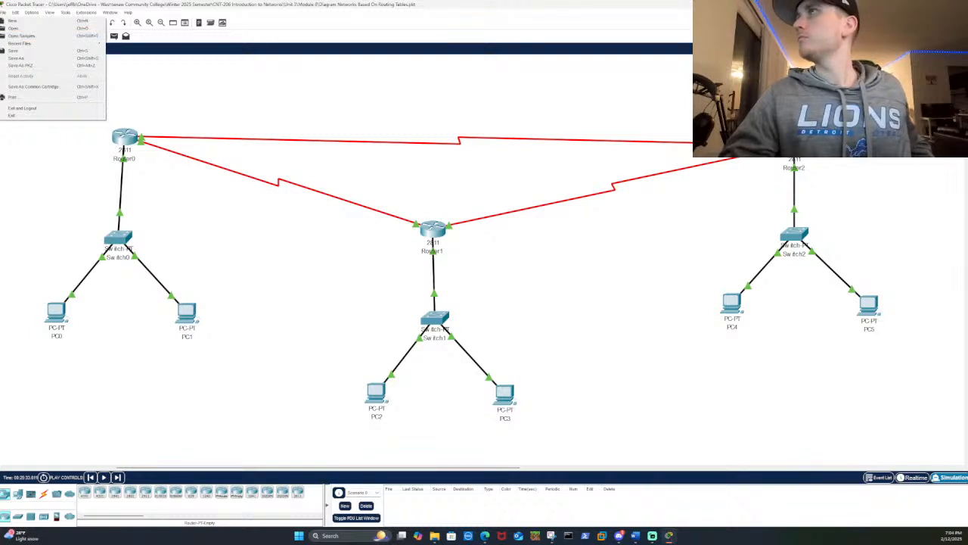
pyautogui.hotkey('alt', 'Tab')
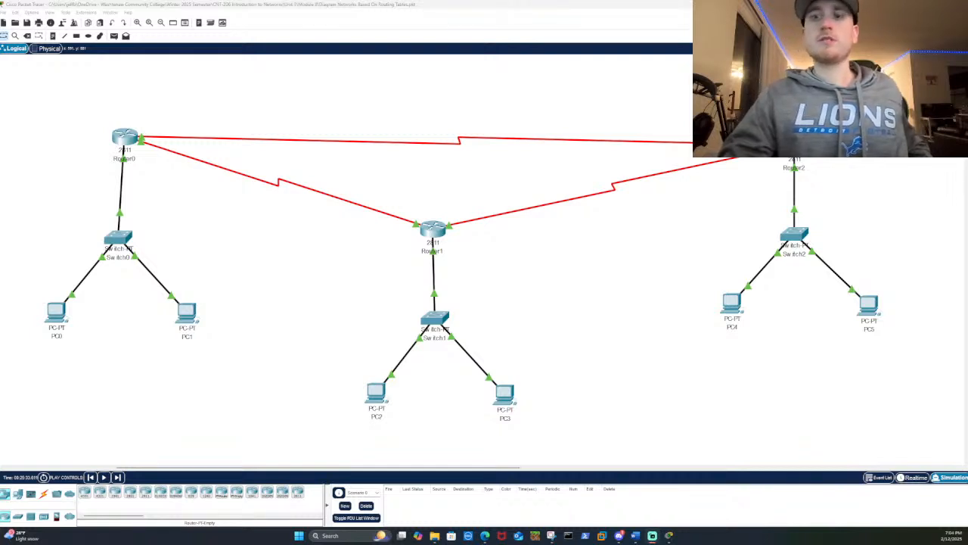
pyautogui.click(5, 13)
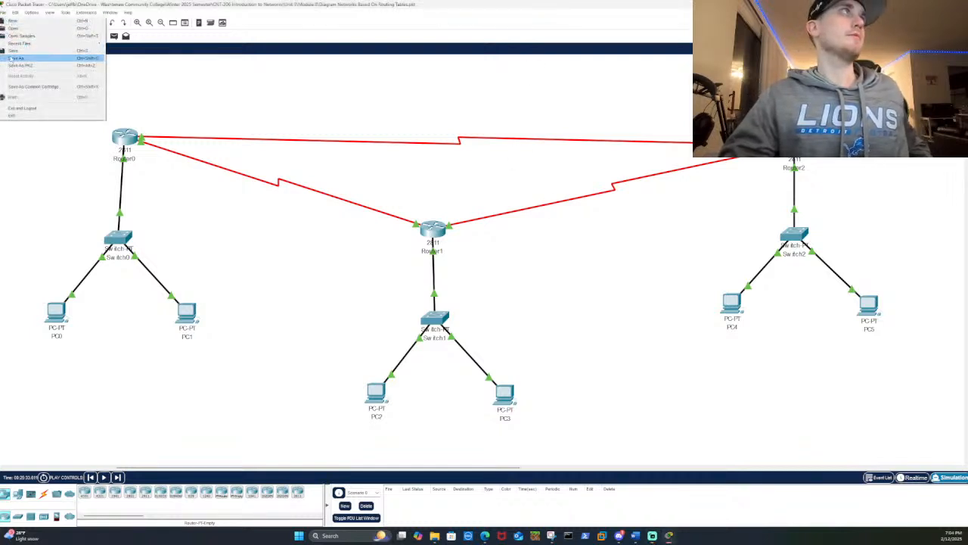
pyautogui.click(12, 50)
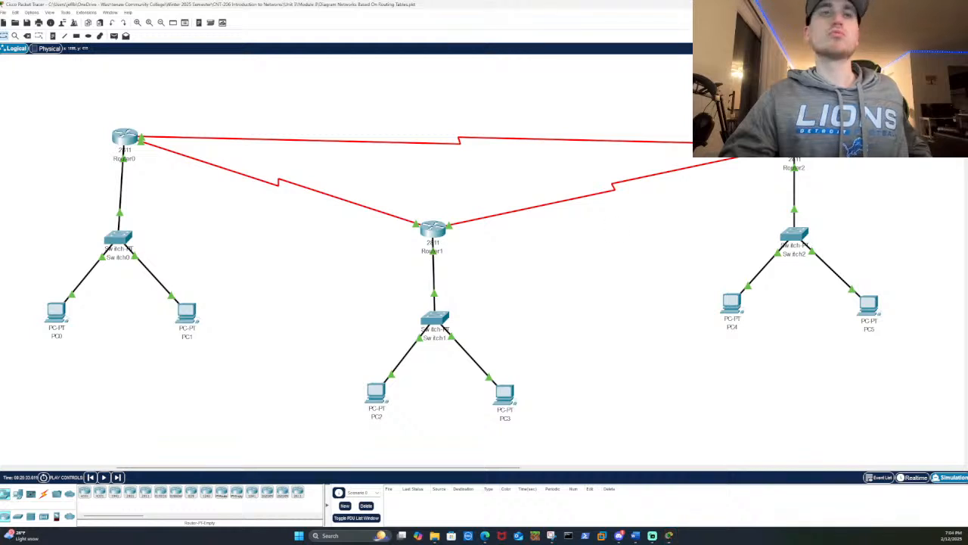
pyautogui.click(959, 3)
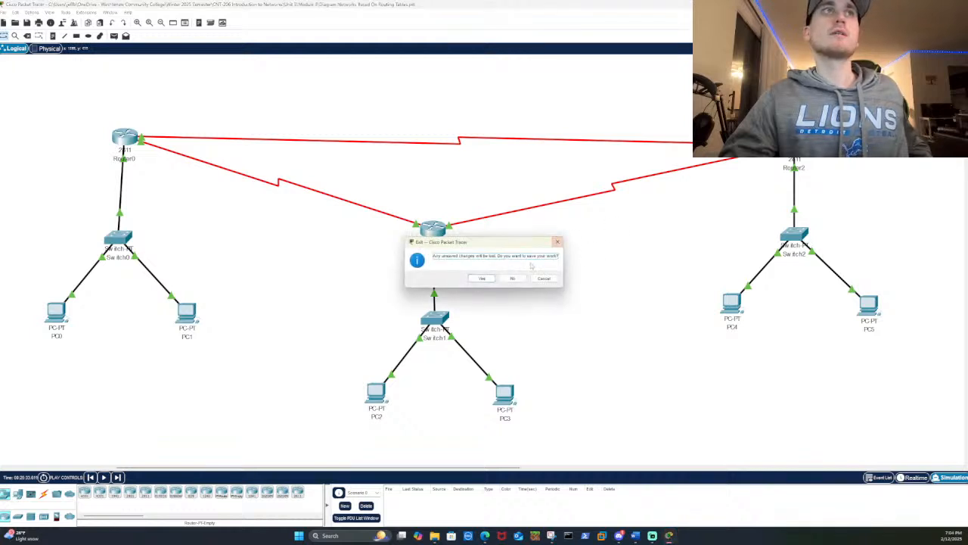
pyautogui.click(483, 280)
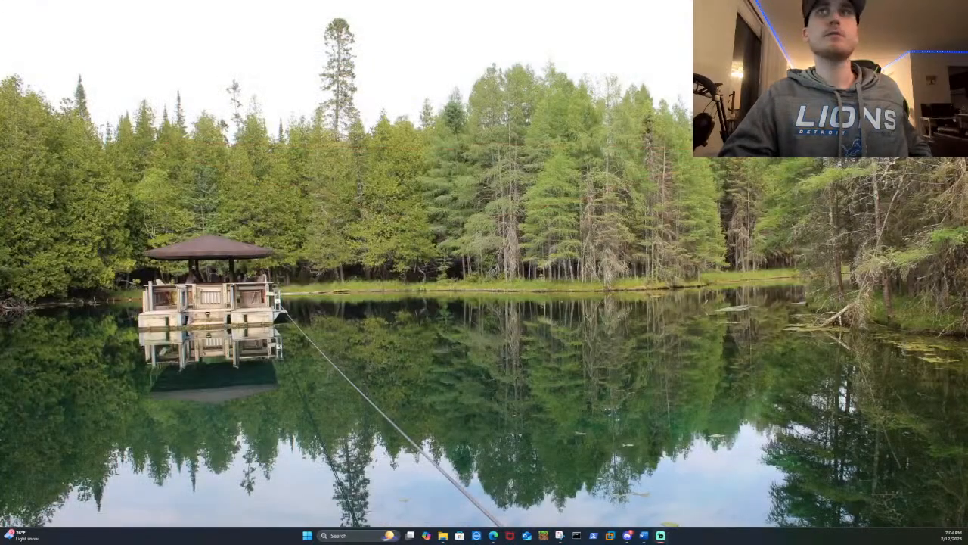